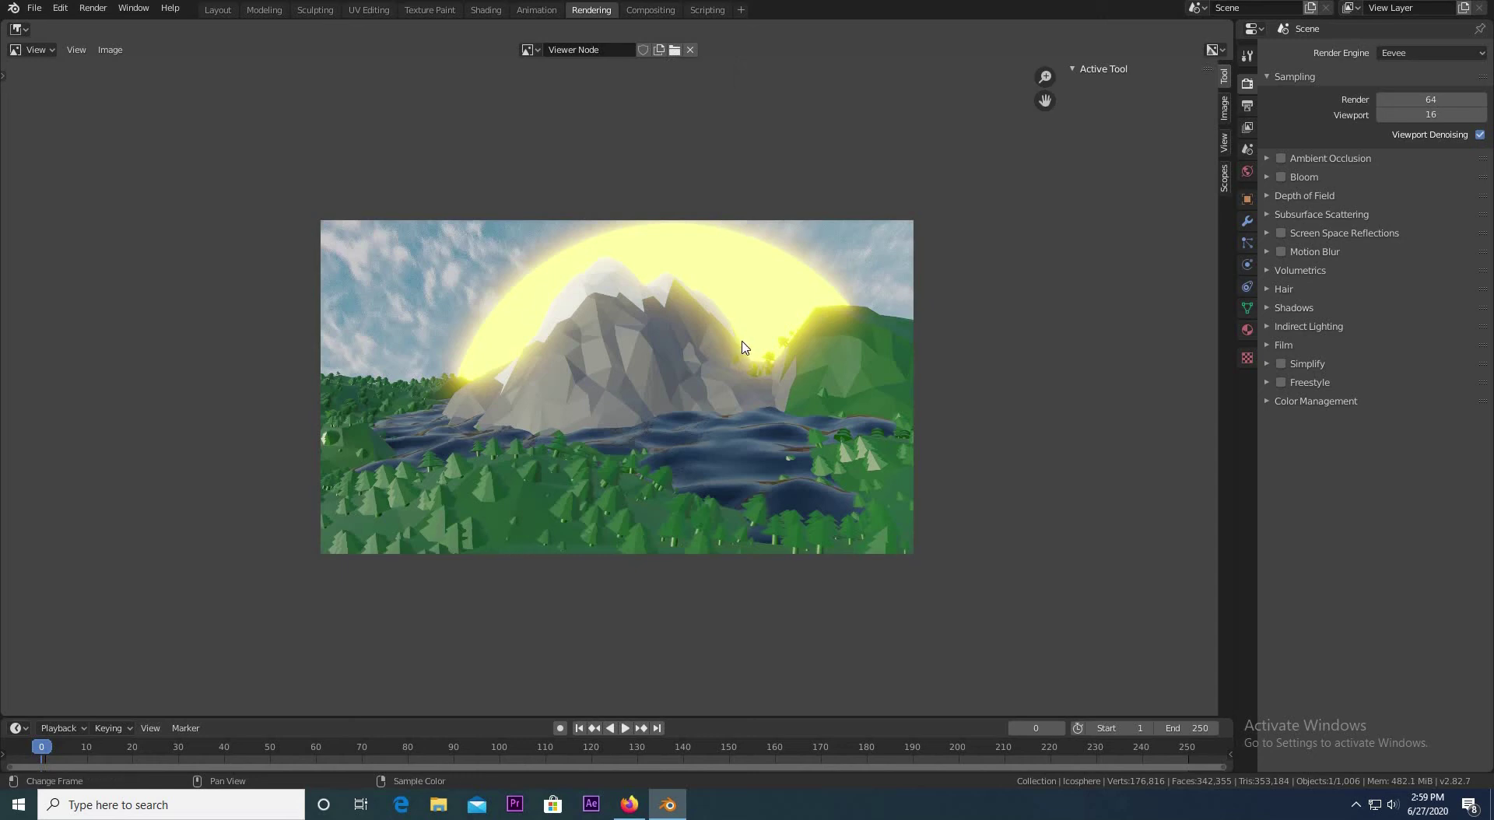
pyautogui.scroll(3, 744, 348)
pyautogui.scroll(-2, 724, 315)
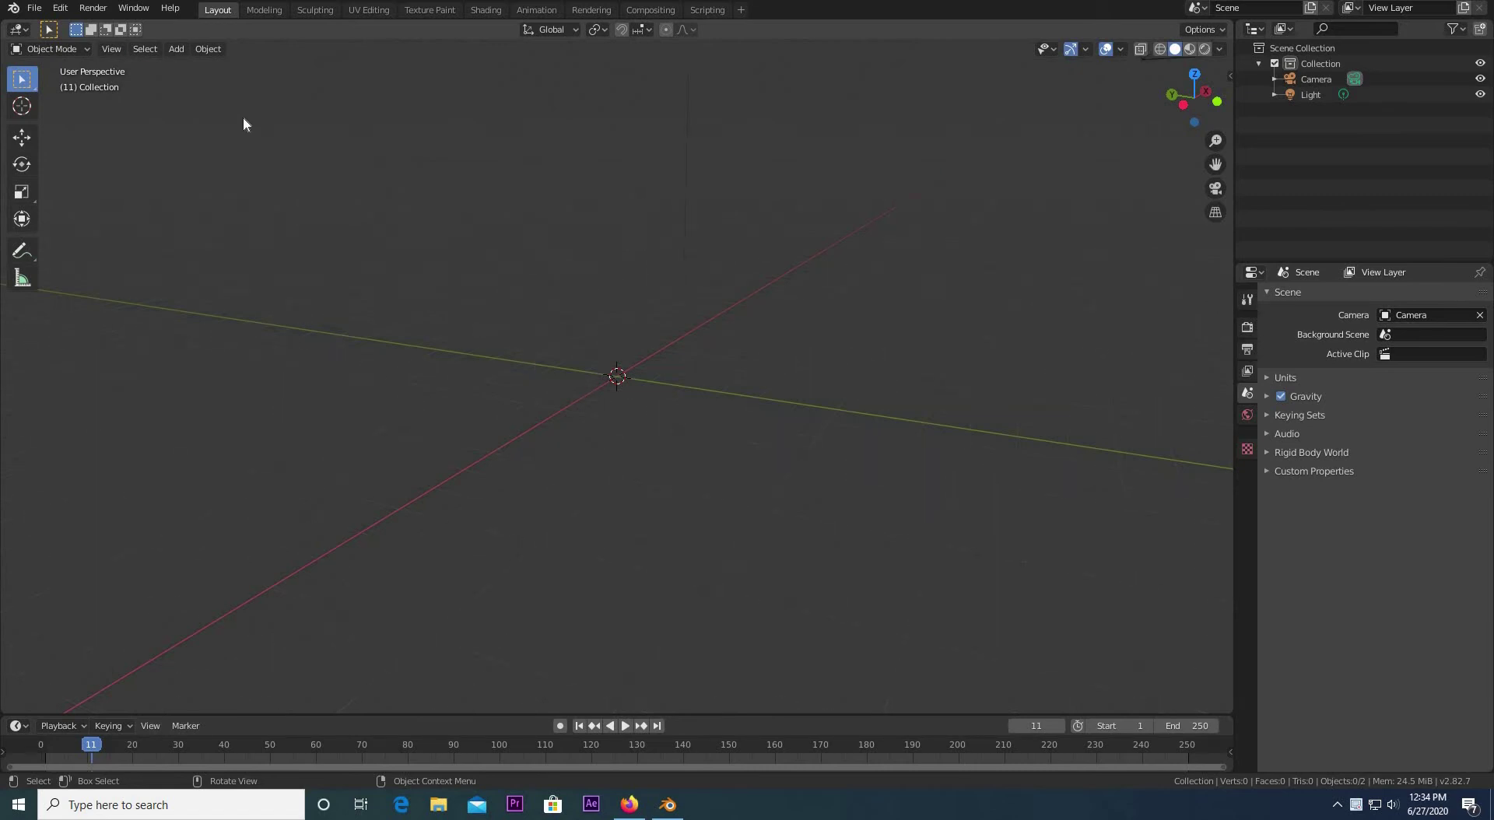
# Step: Search the add-on preferences for the A.N.T.Landscape mesh add-on
pyautogui.click(60, 8)
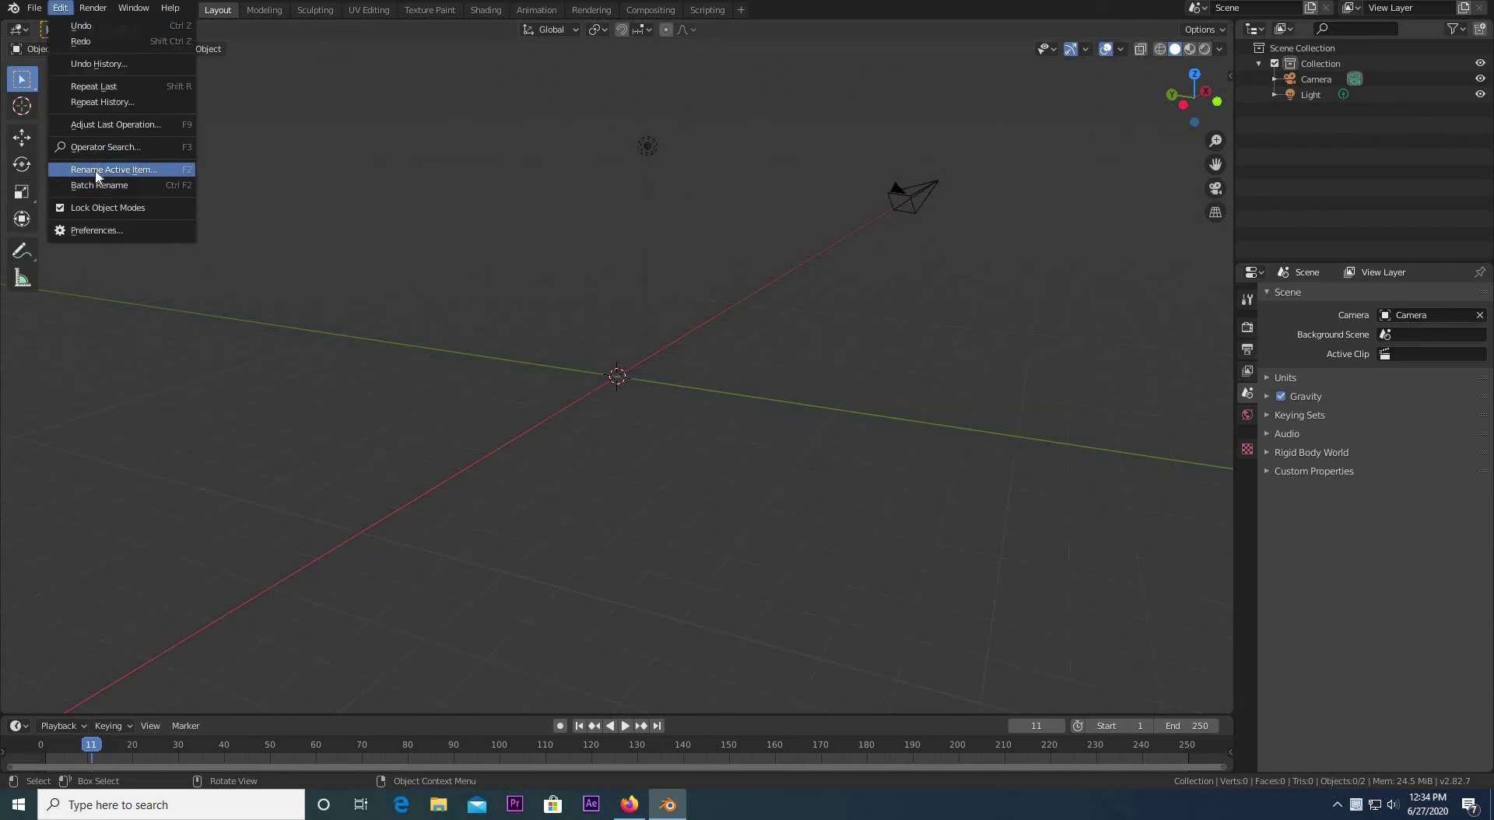
pyautogui.click(123, 229)
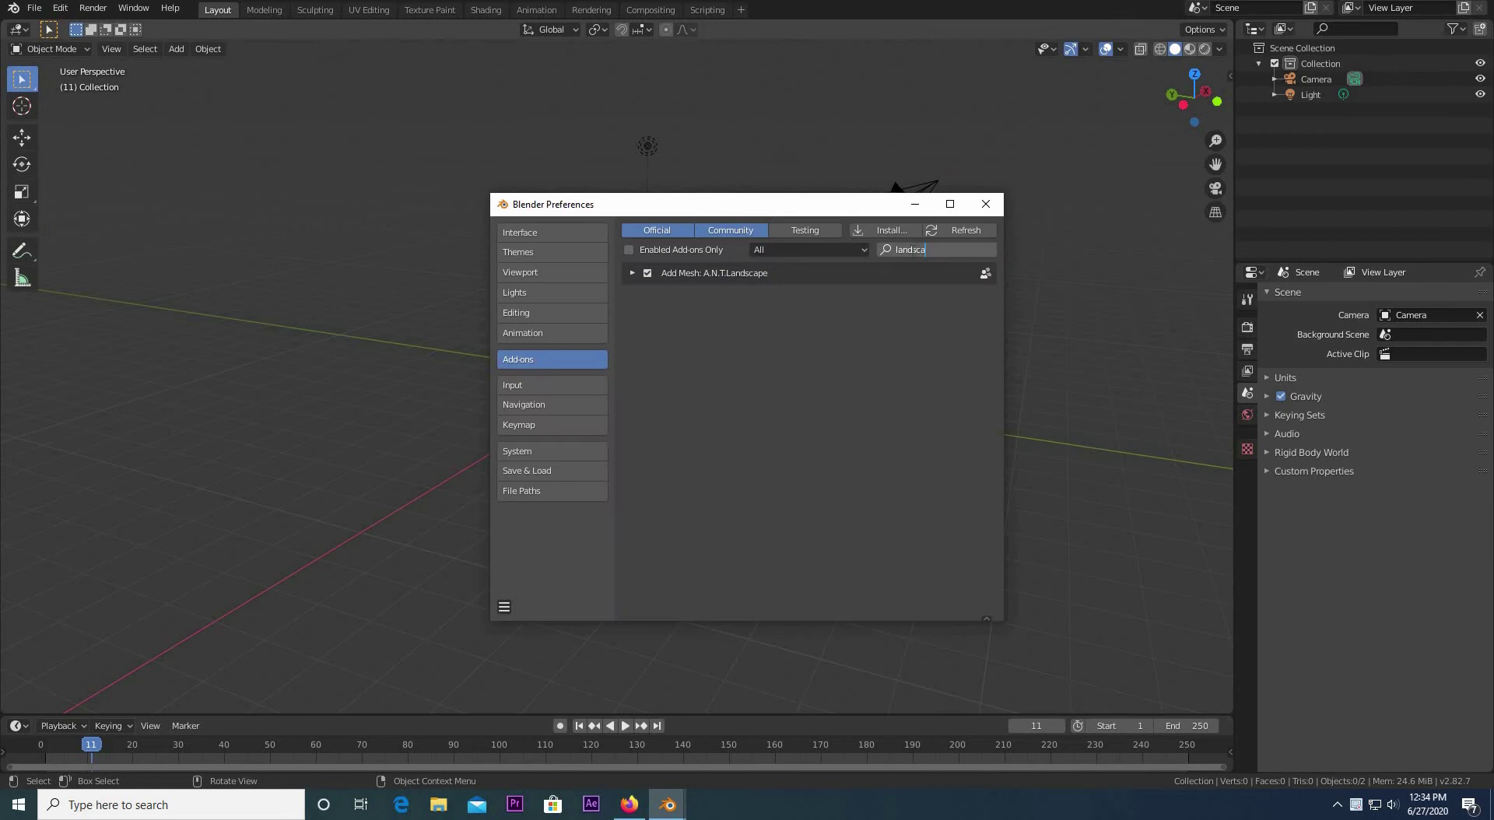
pyautogui.press('Return')
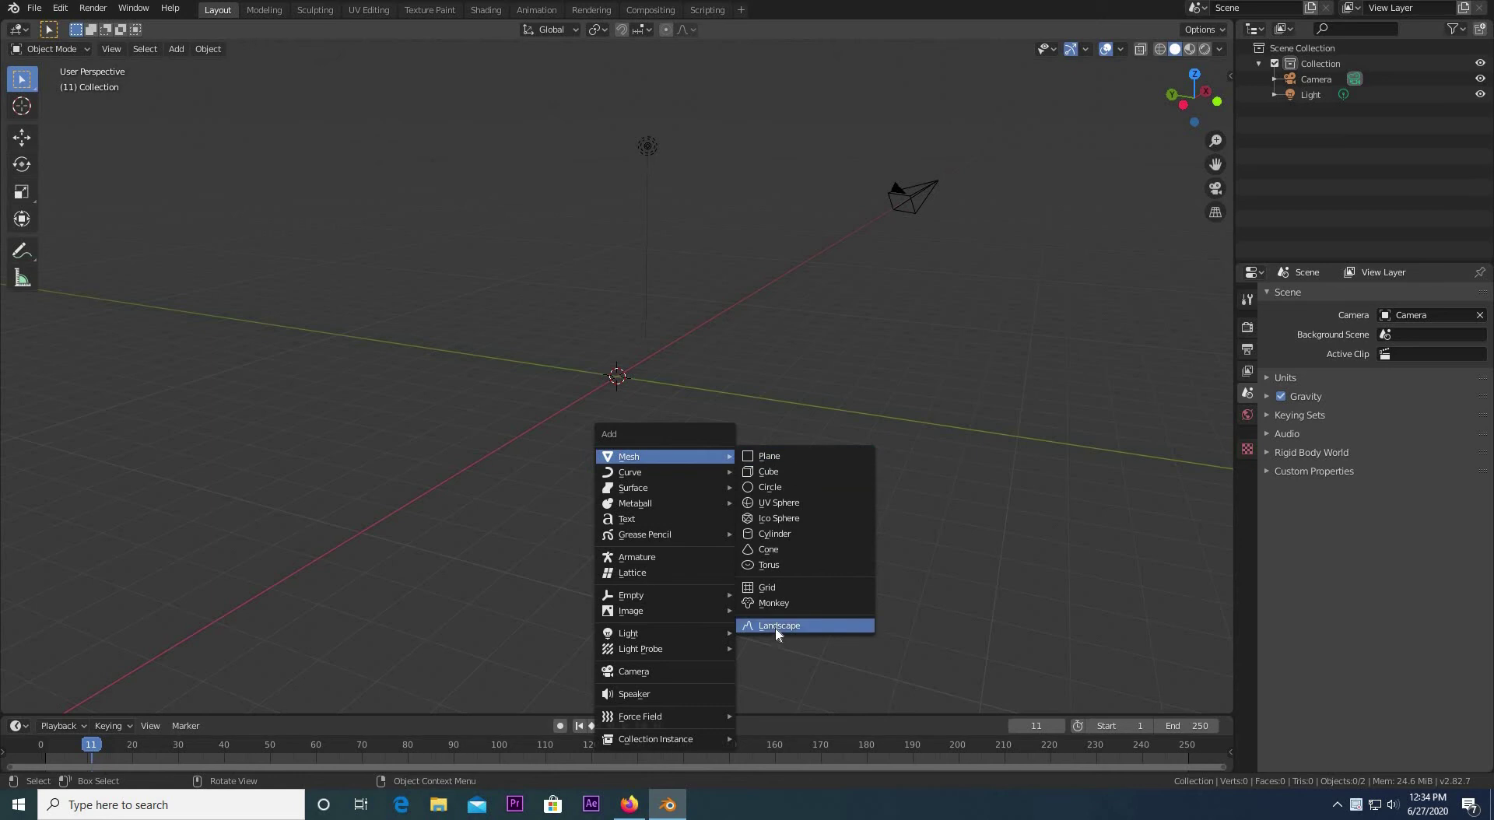
# Step: Add a Landscape mesh and set its operator preset to Lakes 1 after trying Flatstones and Mountain 1
pyautogui.click(775, 625)
pyautogui.click(147, 95)
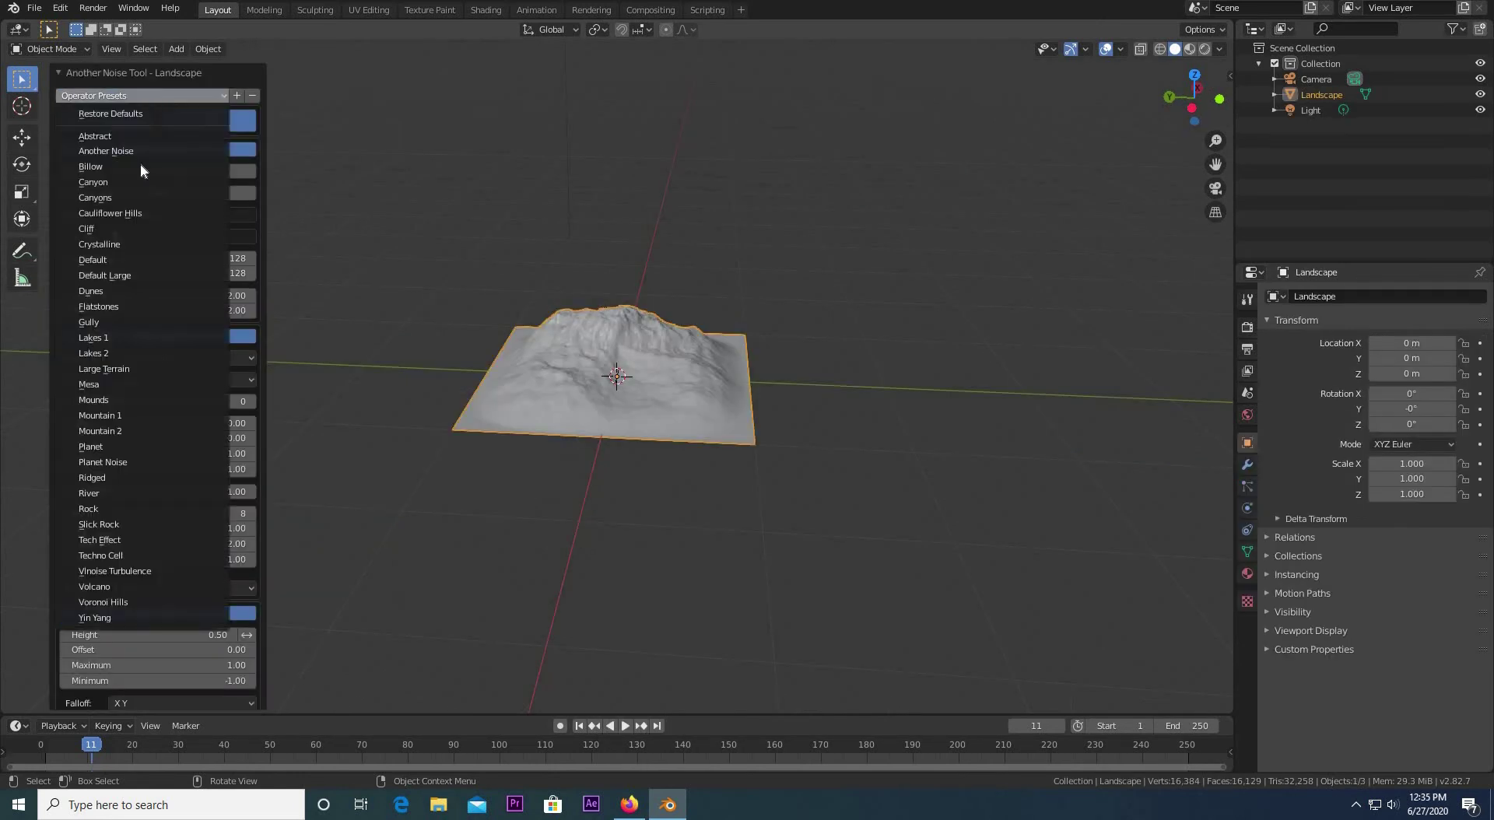
pyautogui.click(114, 307)
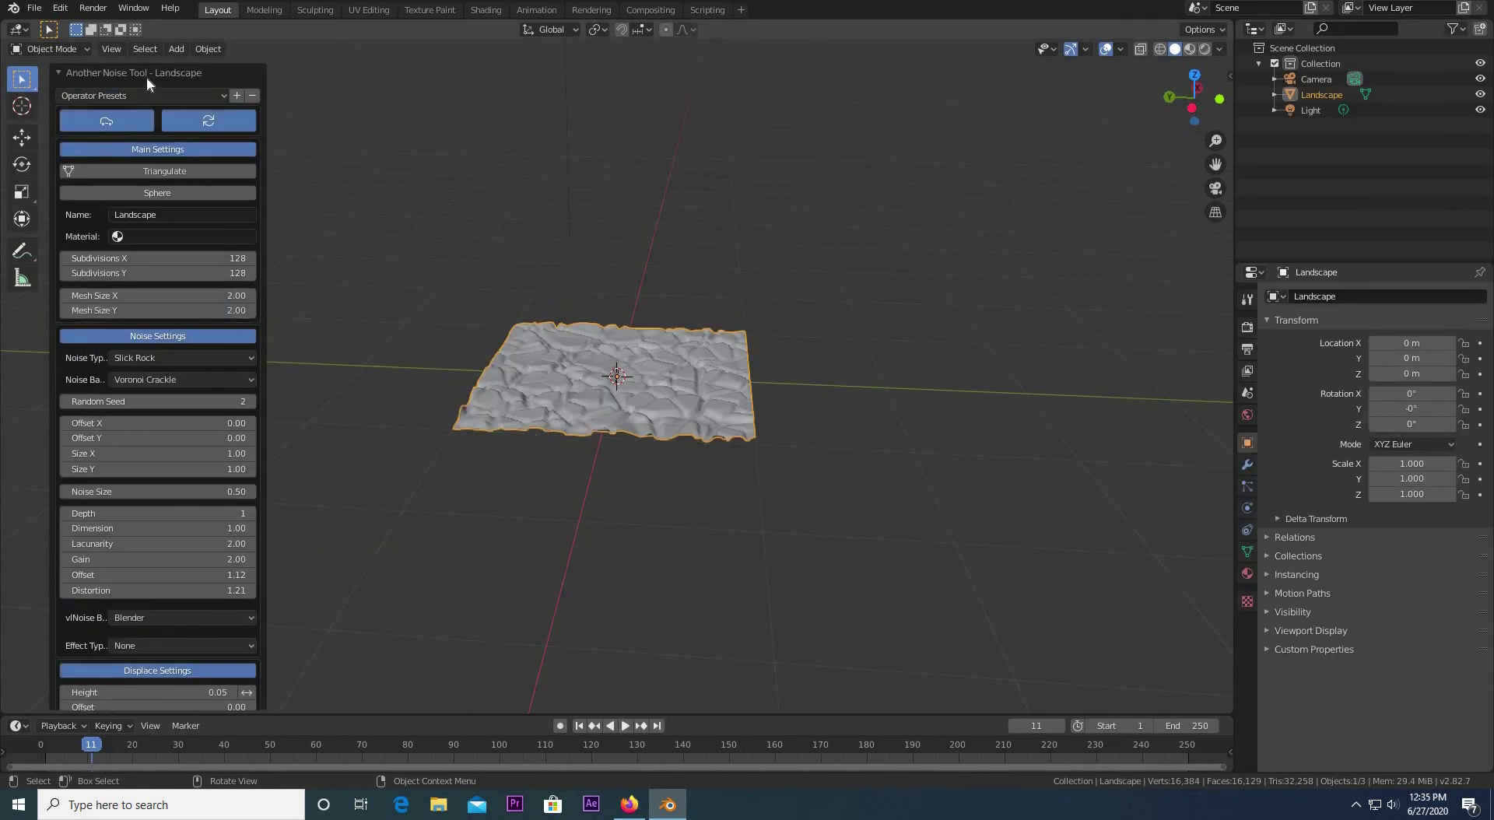
pyautogui.click(142, 96)
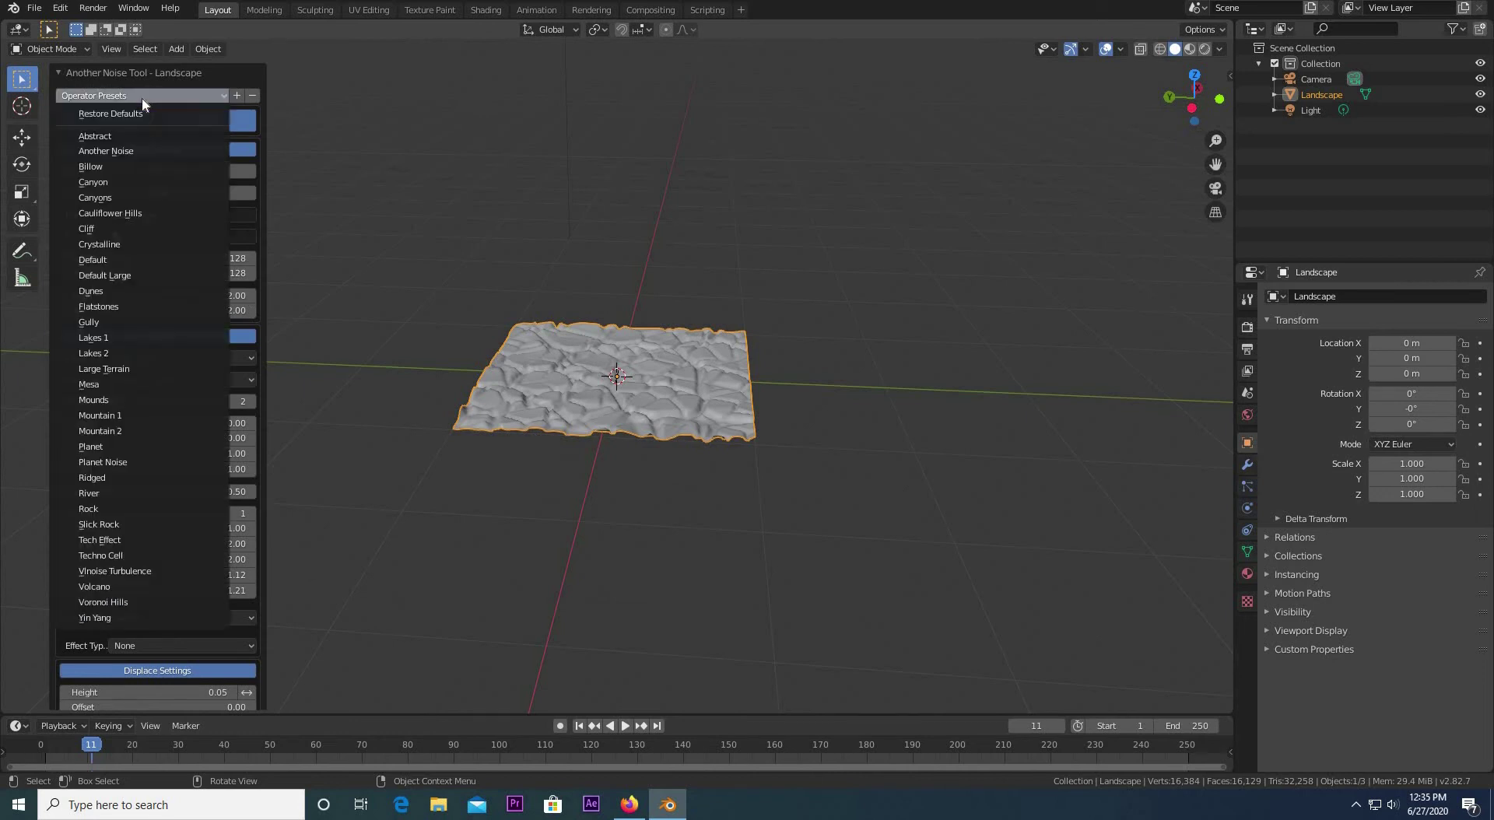
pyautogui.click(115, 415)
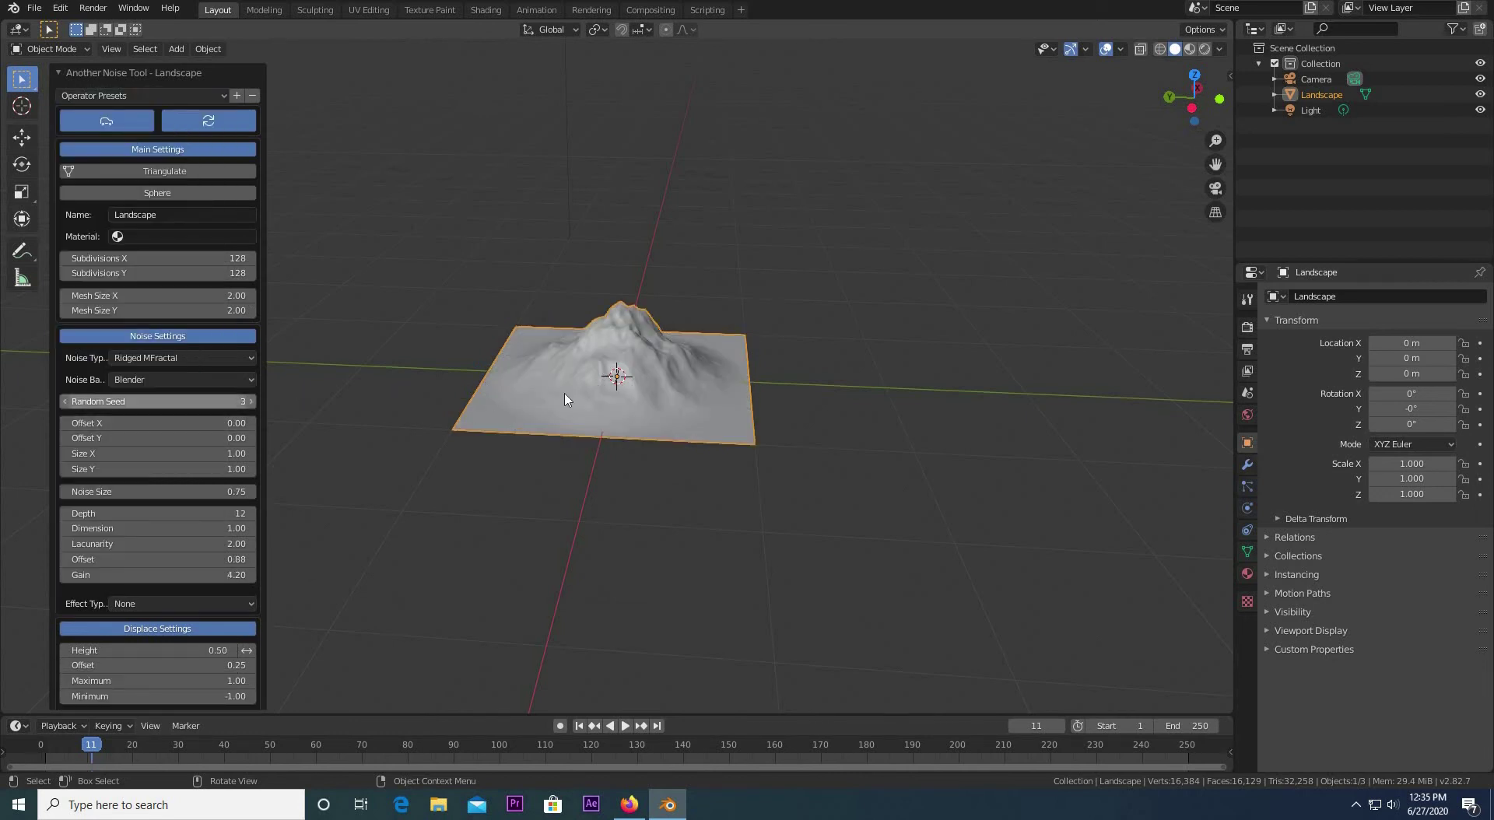
pyautogui.click(133, 97)
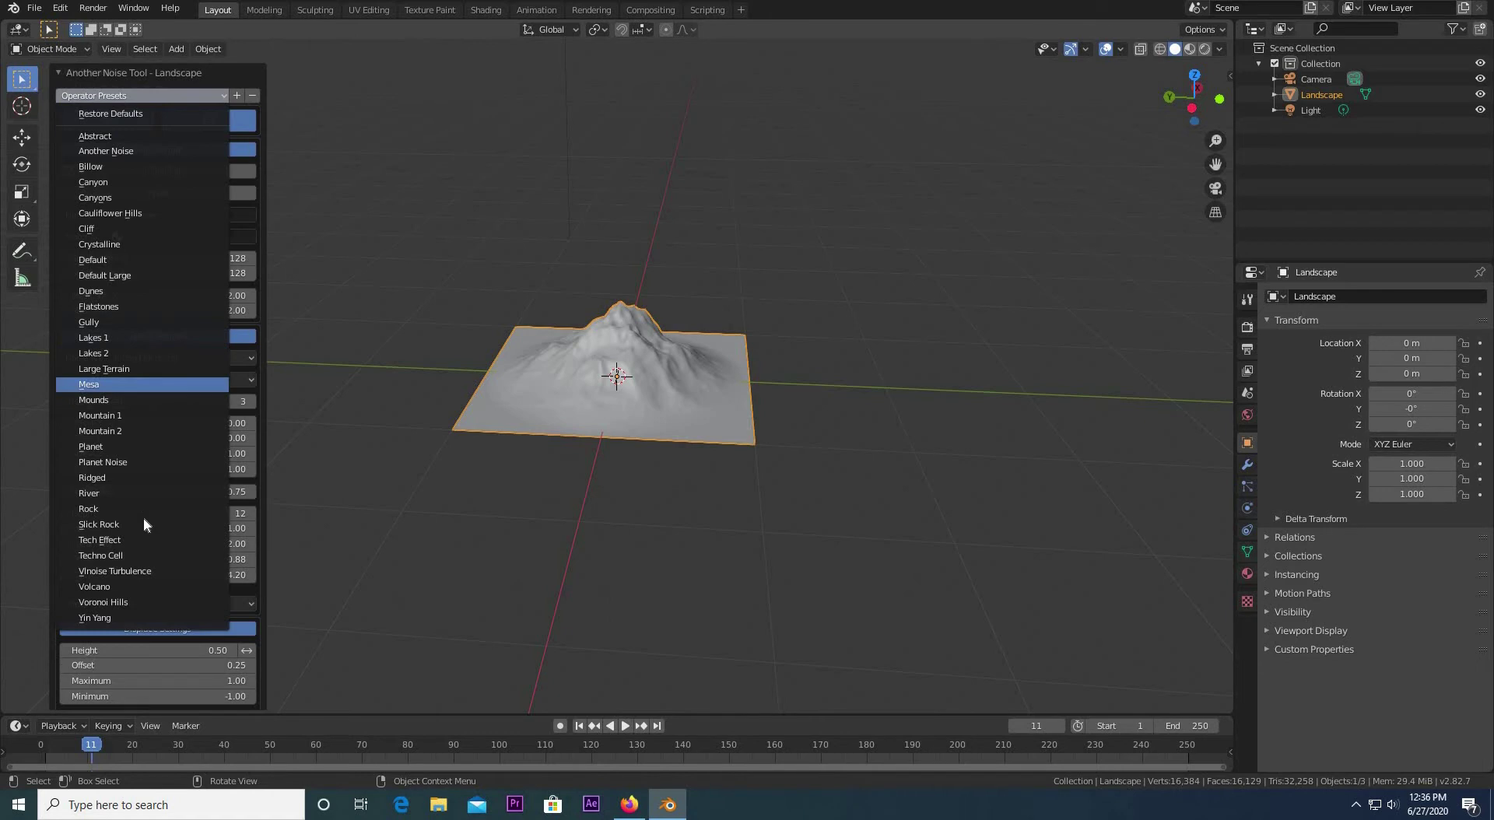
pyautogui.click(143, 339)
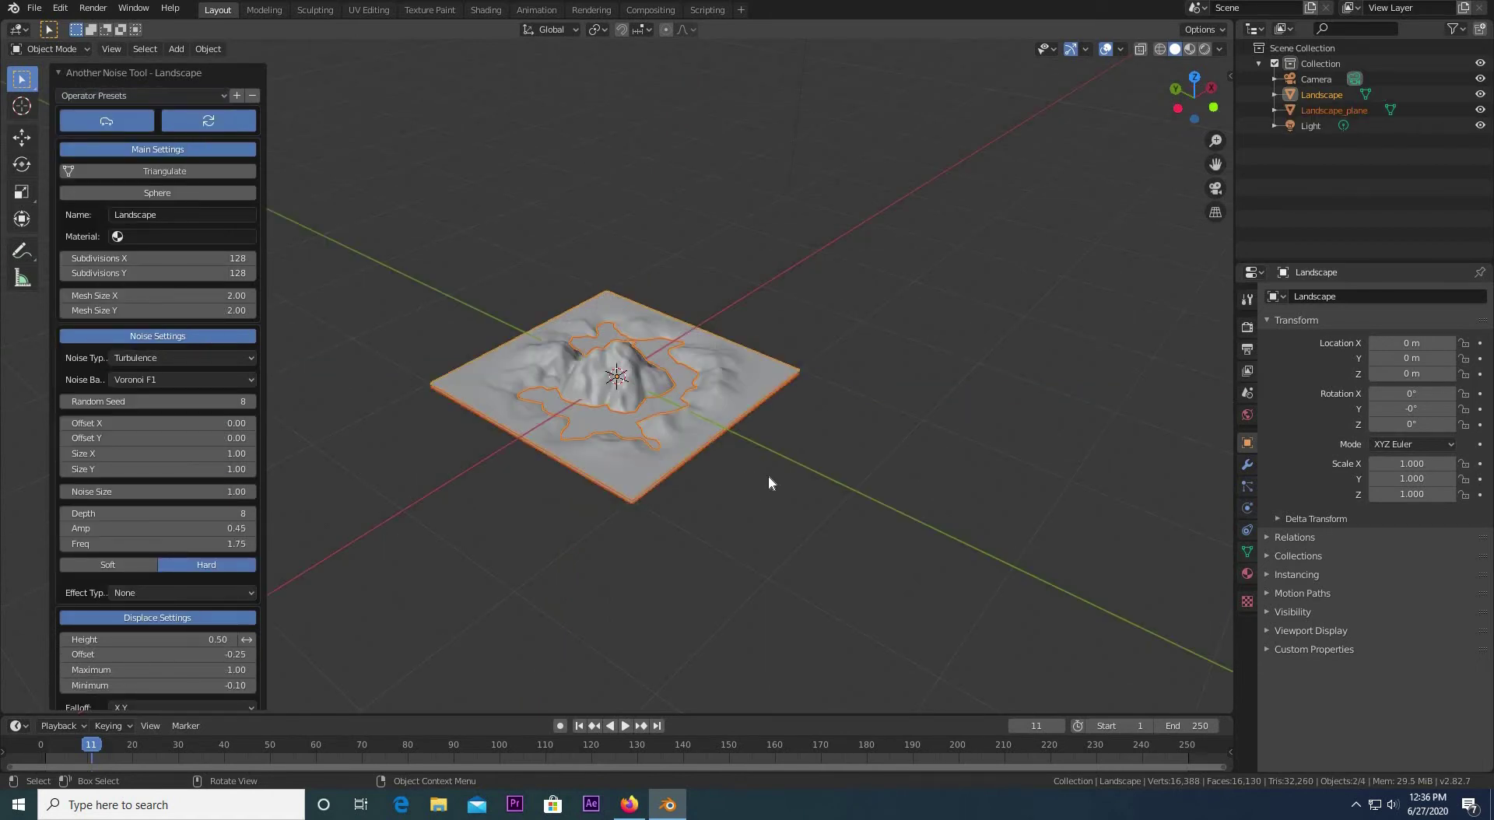
# Step: Try higher random seeds up to 10 for the landscape's noise and return the seed to 8
pyautogui.moveTo(574, 483); pyautogui.dragTo(704, 484, button='middle')
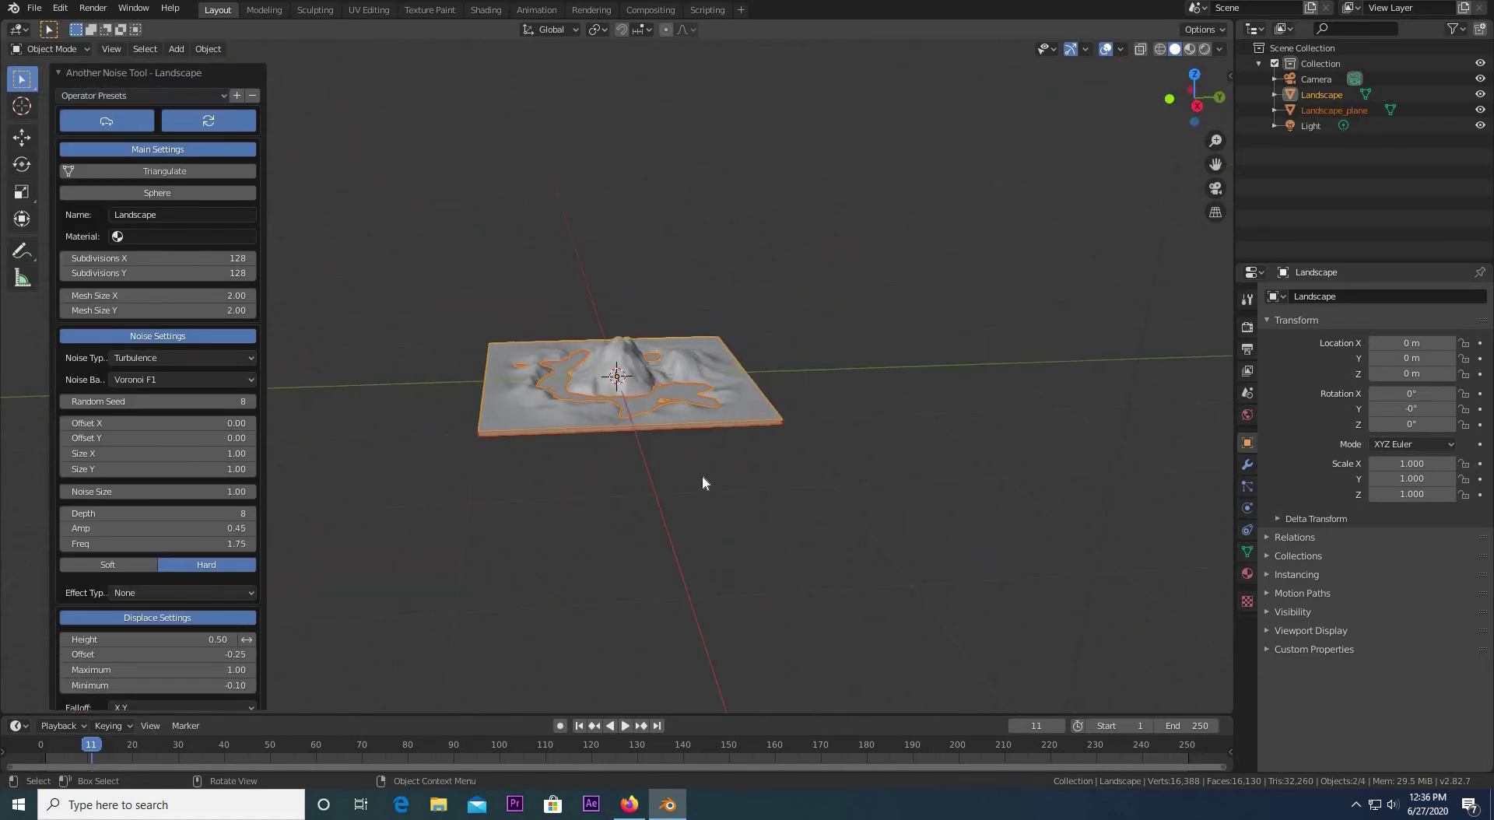
pyautogui.scroll(3, 703, 483)
pyautogui.click(250, 401)
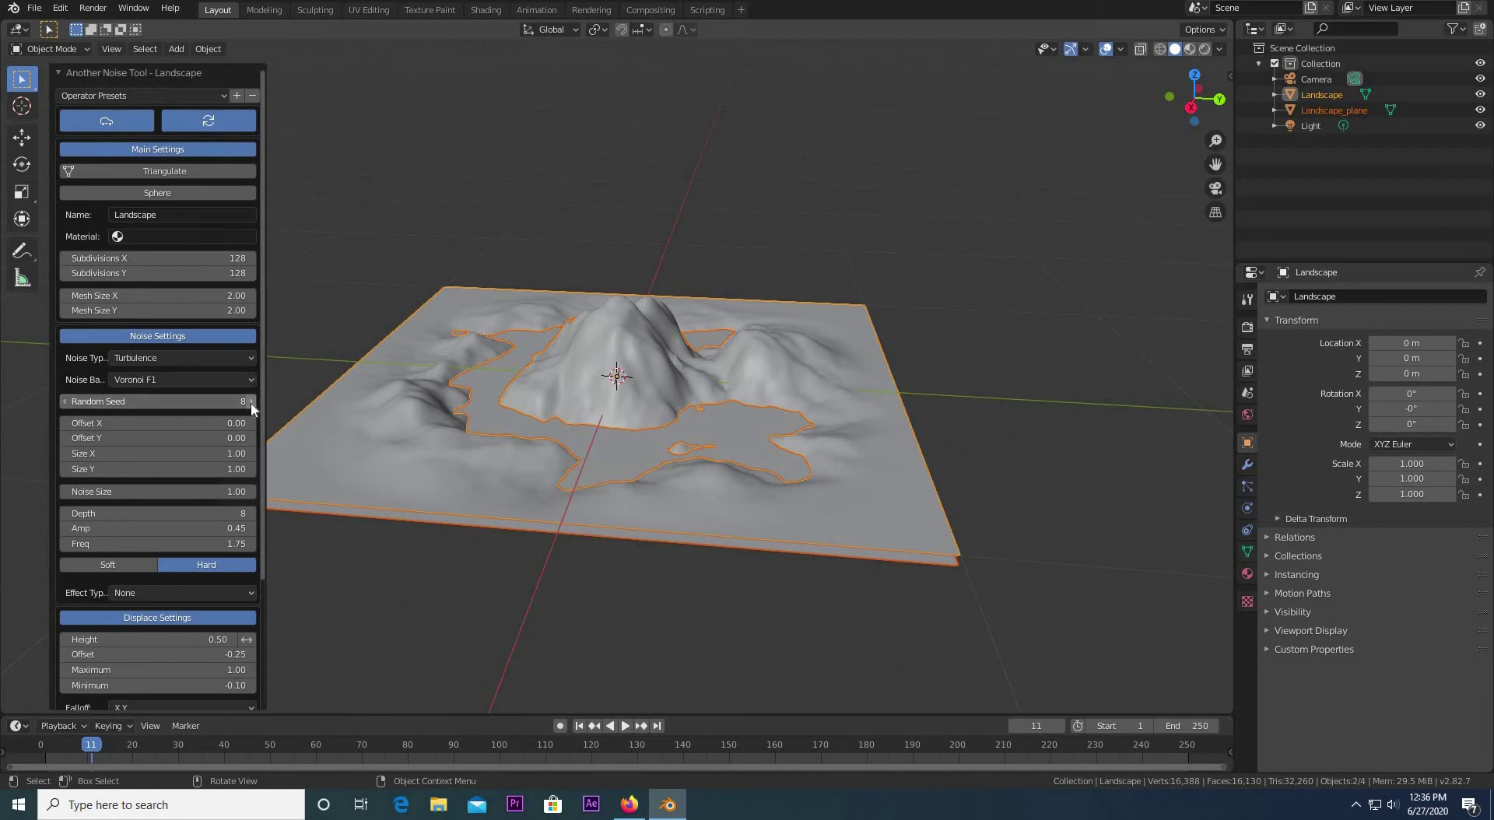
pyautogui.click(64, 400)
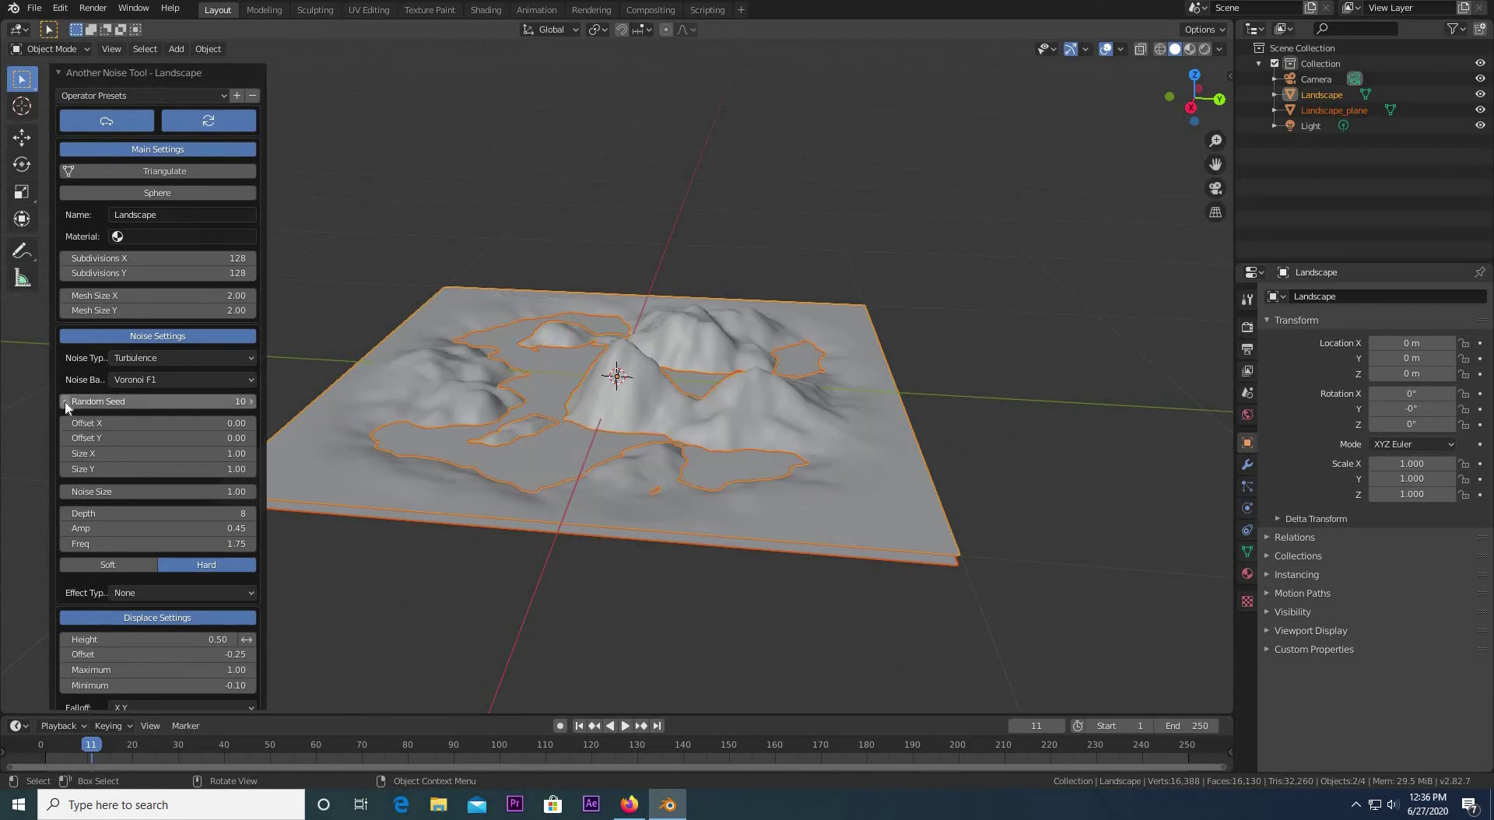
pyautogui.keyDown('ctrl'); pyautogui.scroll(1, 64, 400); pyautogui.keyUp('ctrl')
pyautogui.click(66, 402)
pyautogui.click(65, 402)
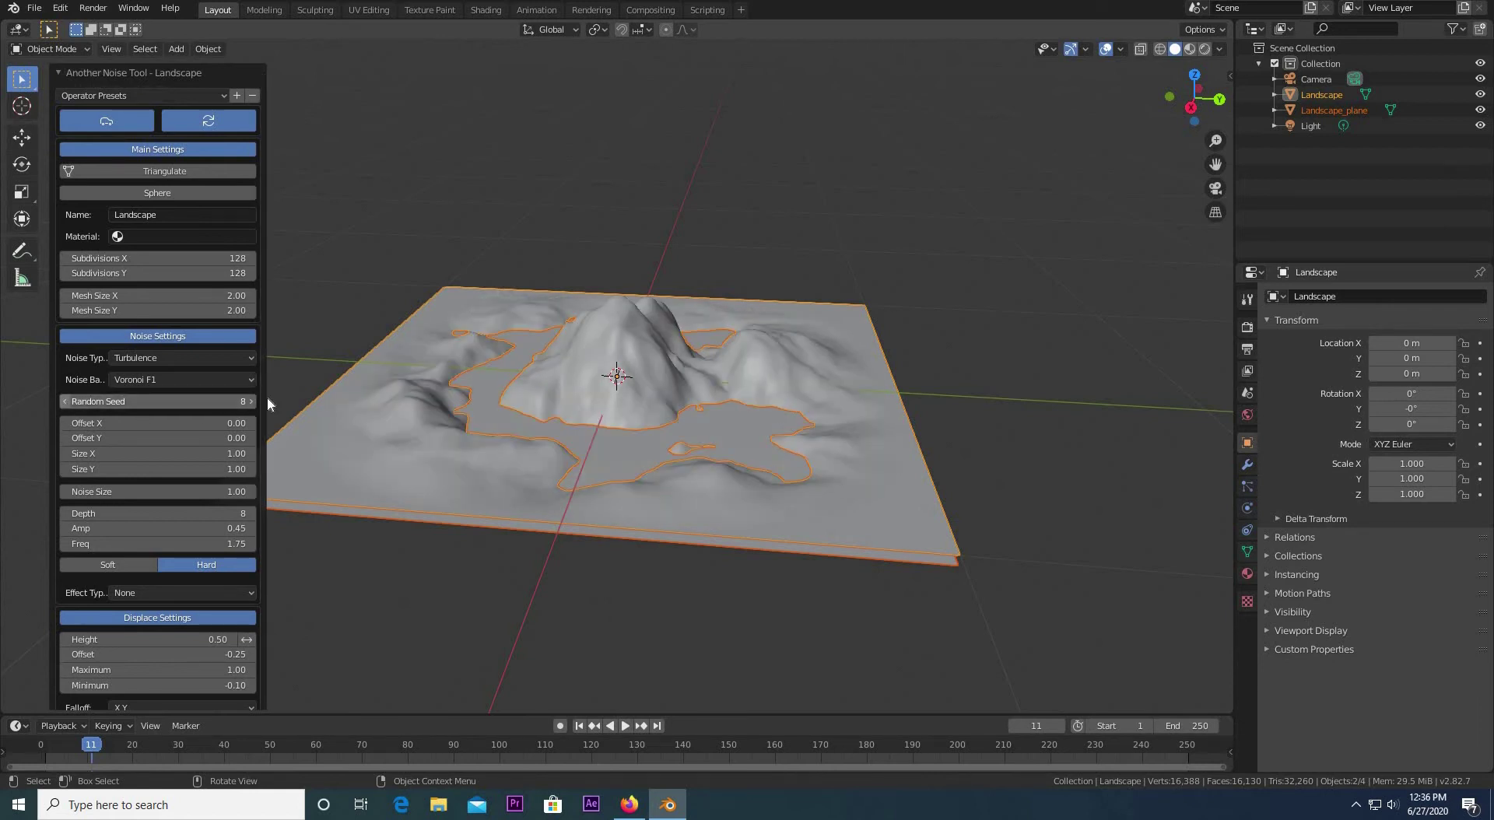
pyautogui.click(252, 401)
# Step: Select only the landscape terrain and shade it flat
pyautogui.moveTo(702, 611); pyautogui.dragTo(630, 362, button='middle')
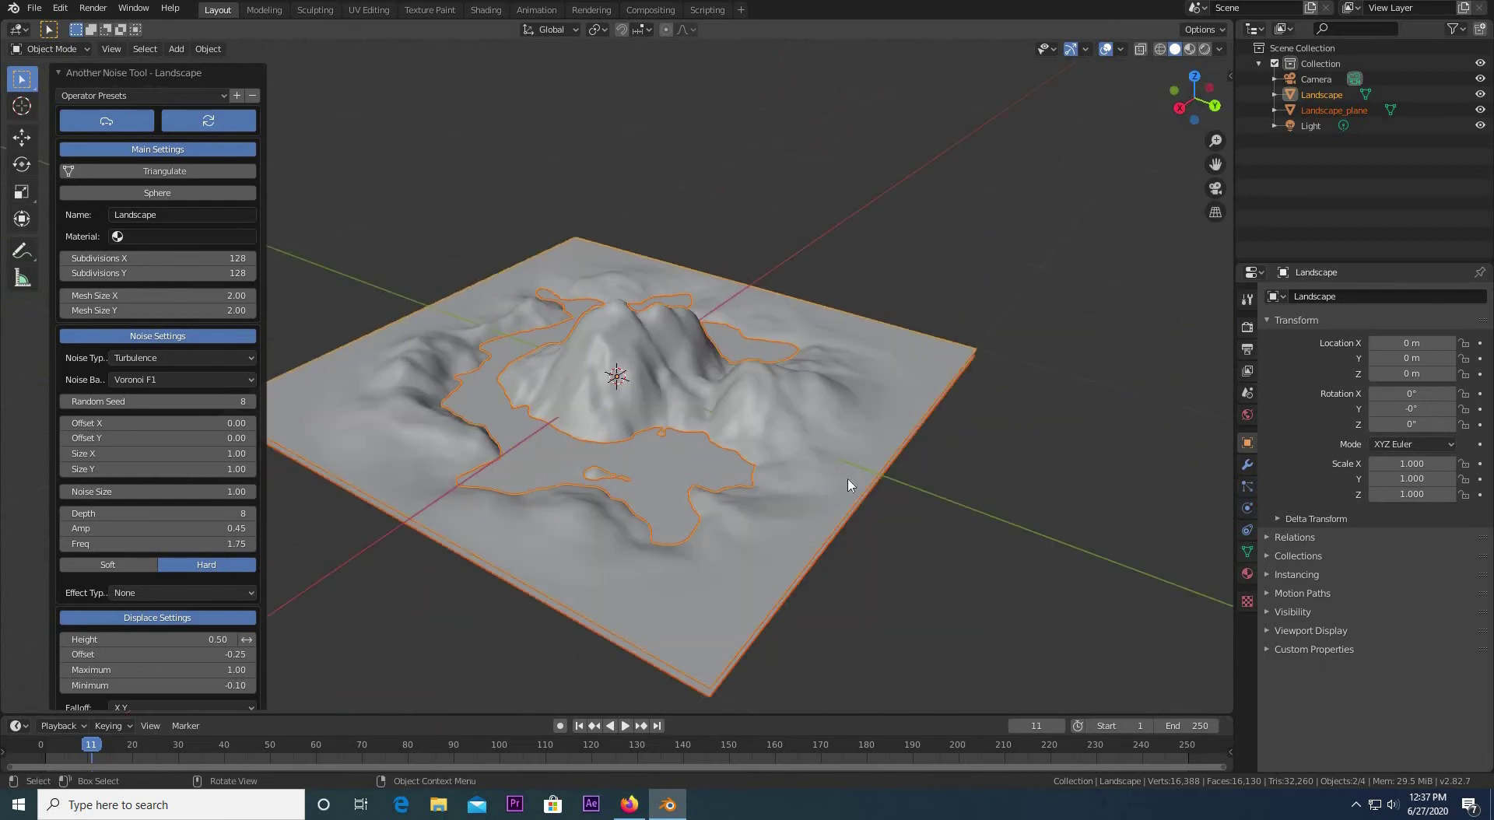
pyautogui.moveTo(950, 565); pyautogui.dragTo(667, 334, button='middle')
pyautogui.click(630, 339)
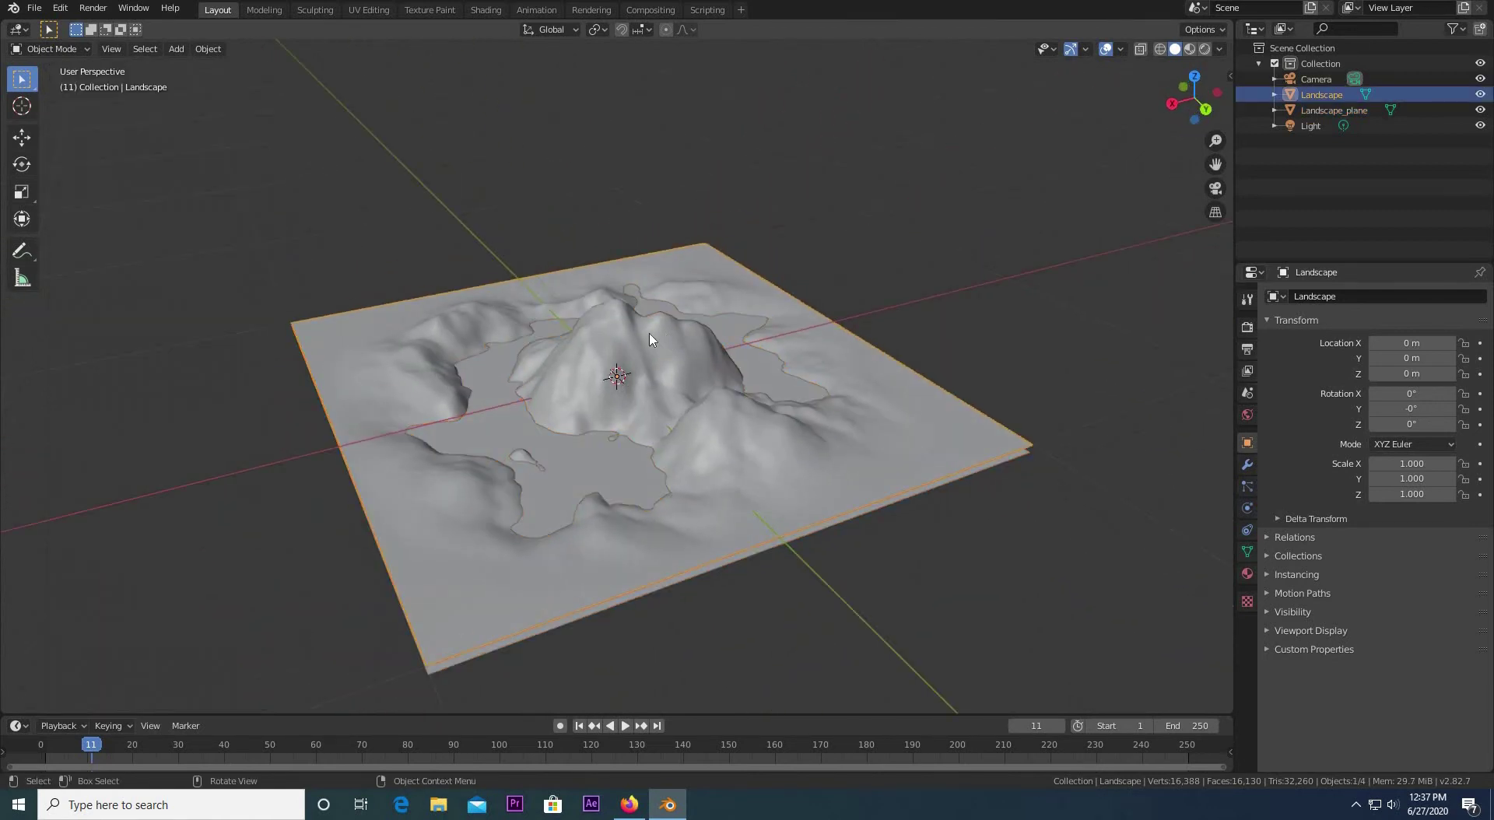
pyautogui.rightClick(621, 342)
# Step: Add a Decimate modifier in Collapse mode with a ratio of 0.0971 to the landscape and apply it
pyautogui.moveTo(841, 605); pyautogui.dragTo(1152, 537, button='middle')
pyautogui.click(1246, 467)
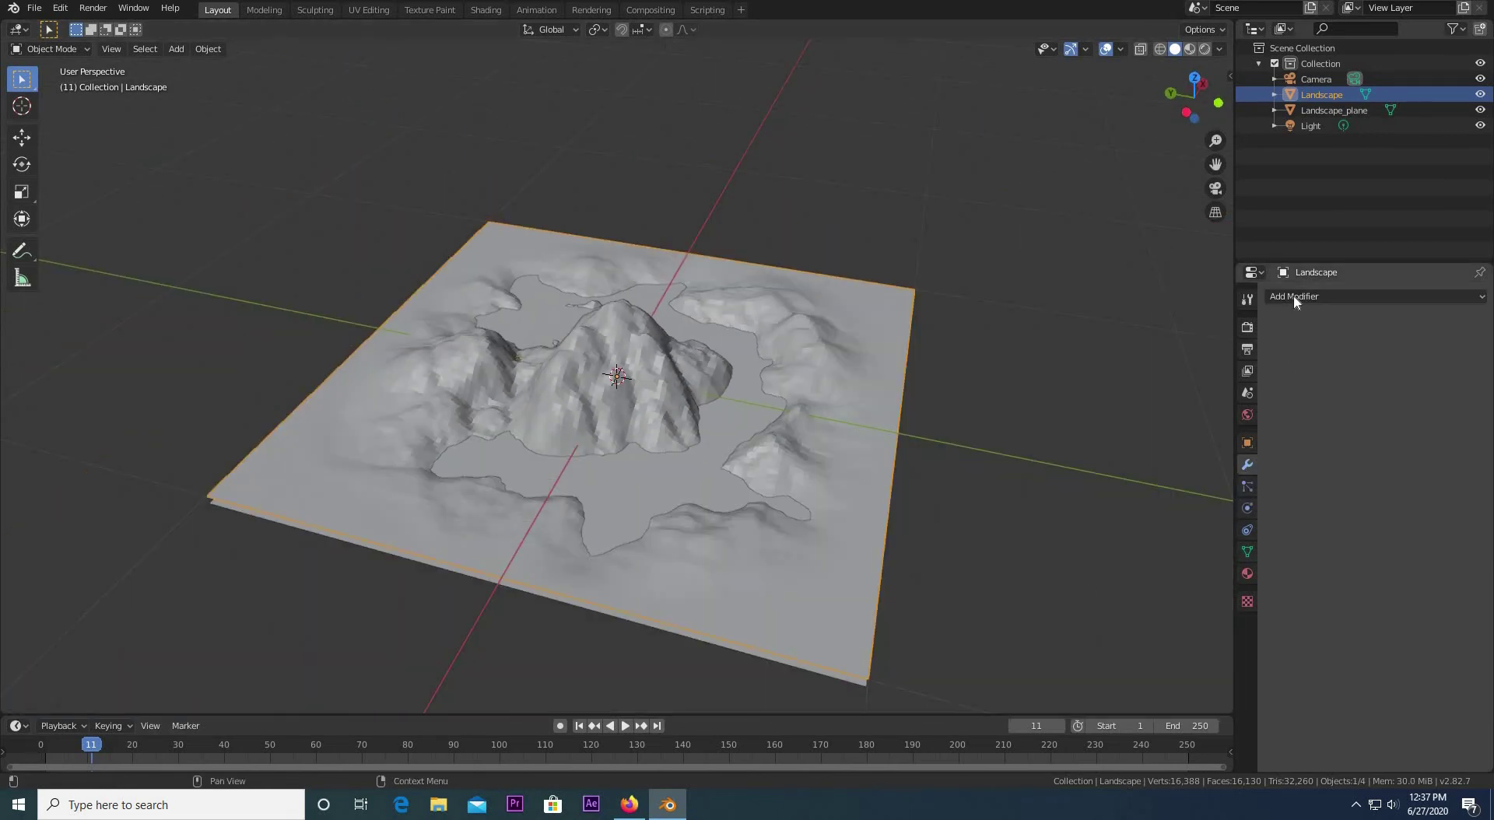
pyautogui.click(1294, 296)
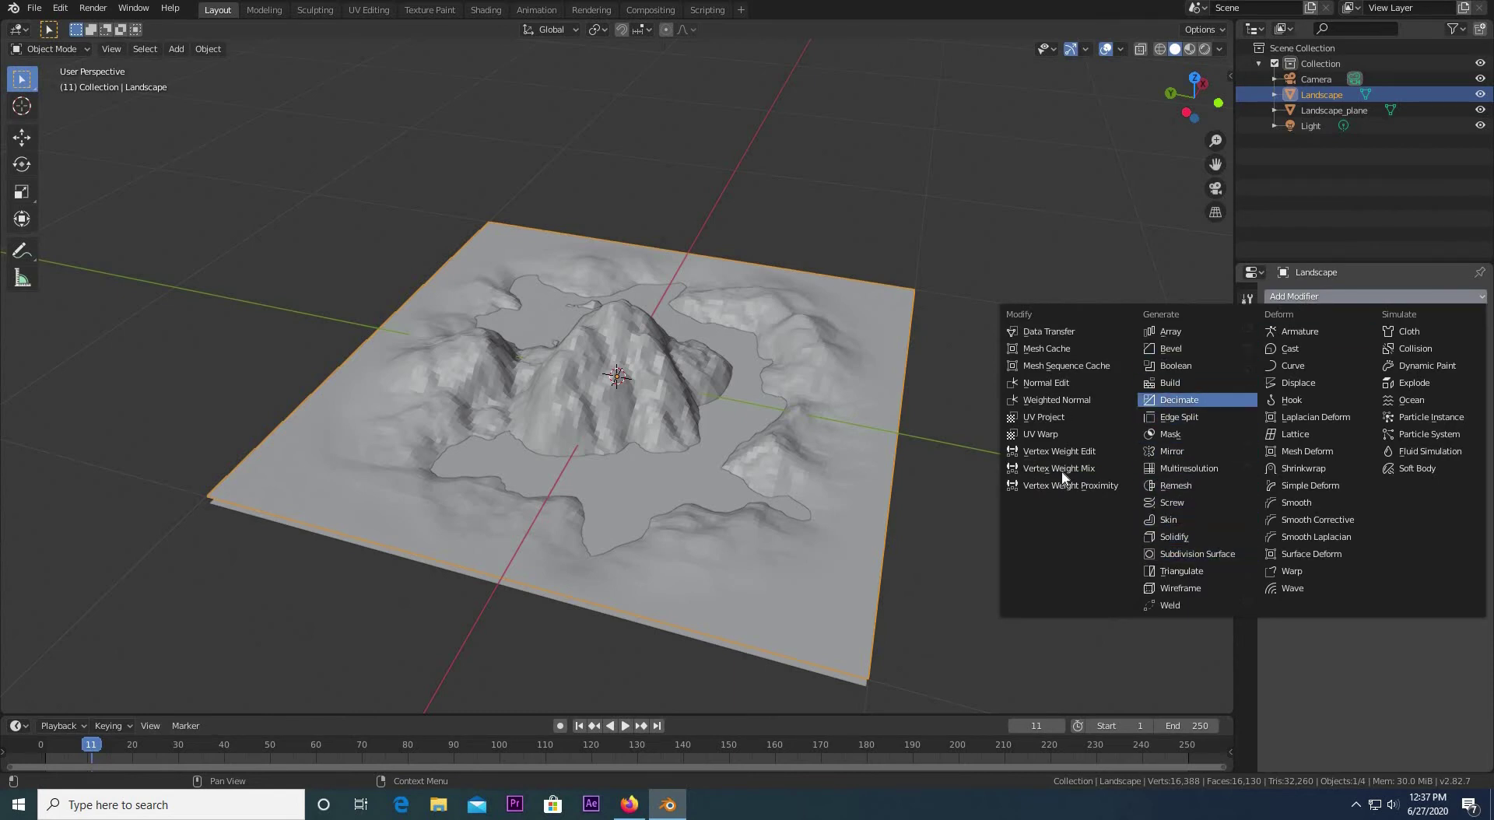
pyautogui.click(1179, 400)
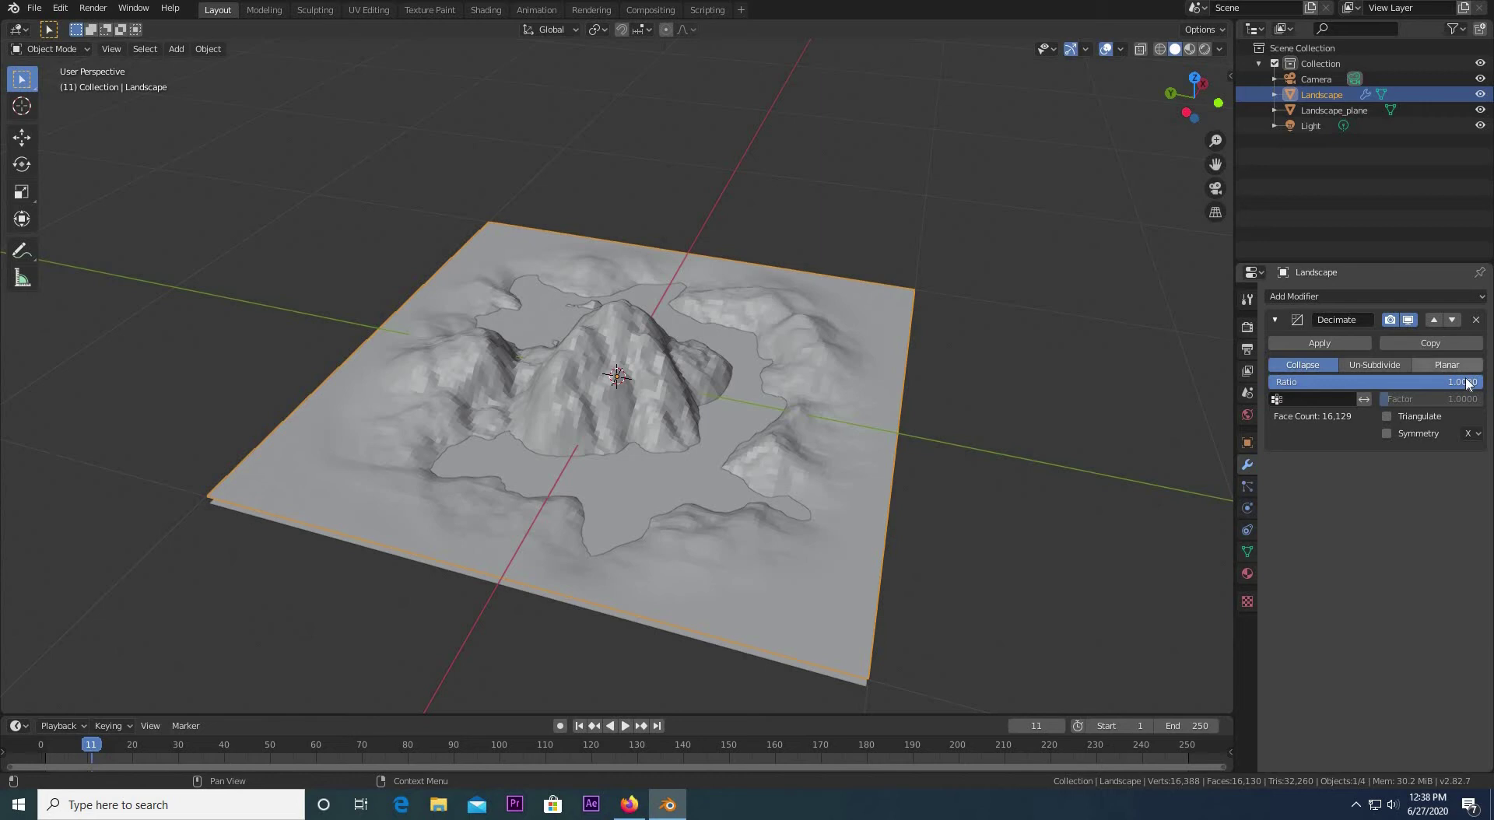
pyautogui.moveTo(1478, 382); pyautogui.dragTo(1290, 382)
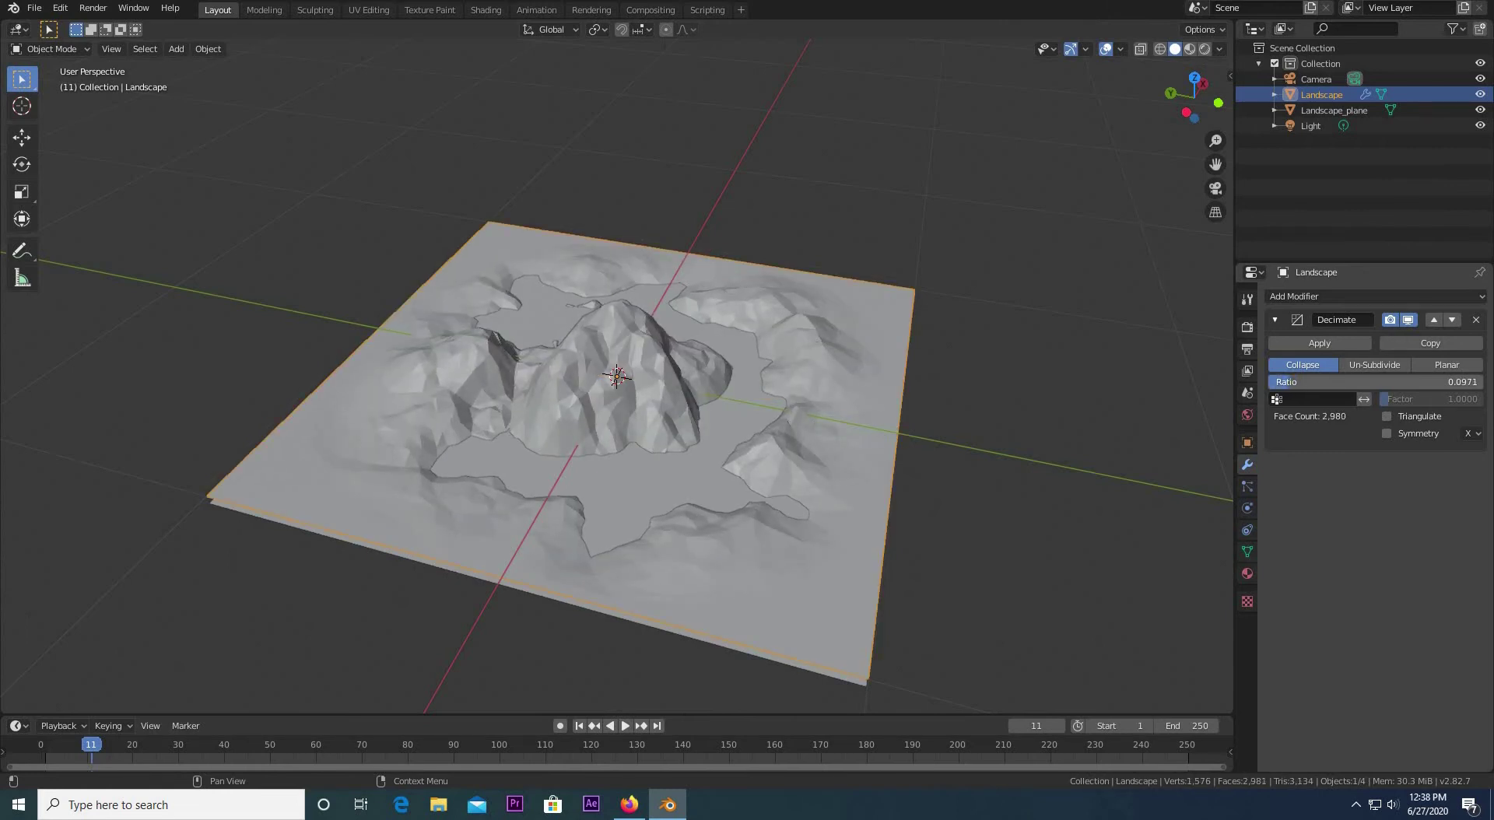
pyautogui.moveTo(997, 426); pyautogui.dragTo(776, 394, button='middle')
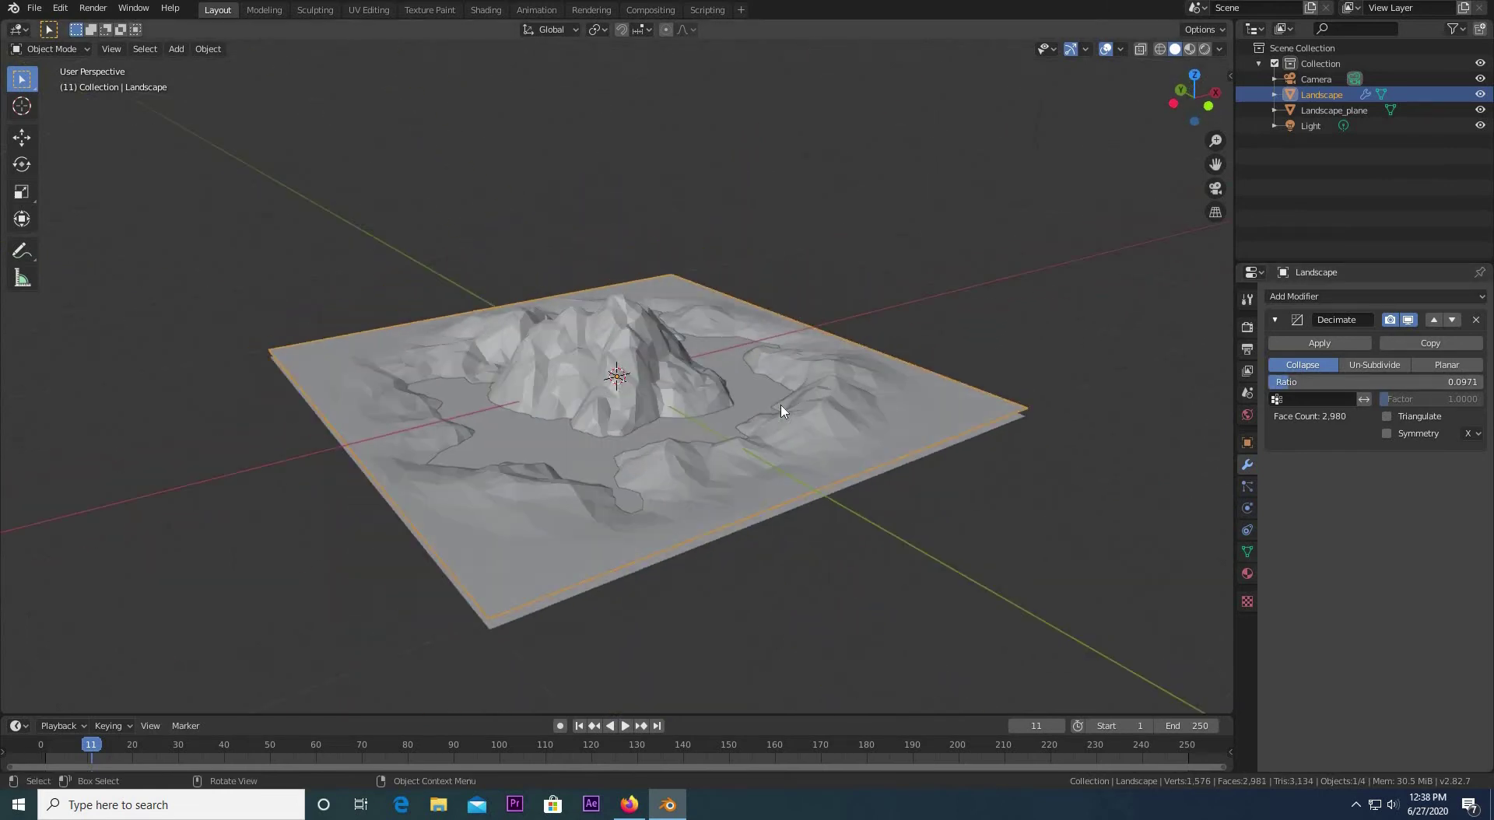
pyautogui.scroll(5, 806, 538)
pyautogui.scroll(-5, 600, 523)
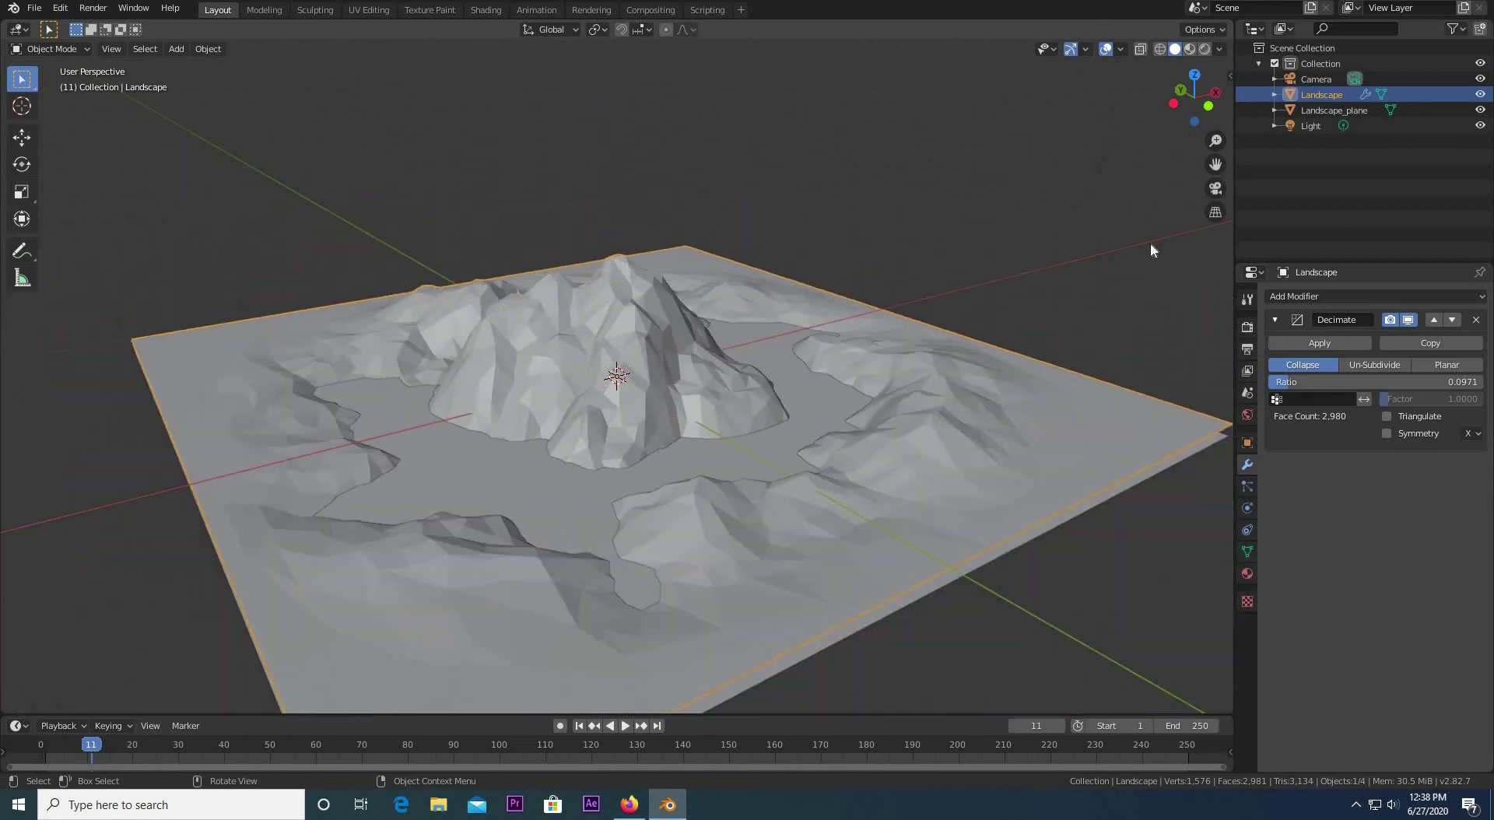
pyautogui.click(1317, 343)
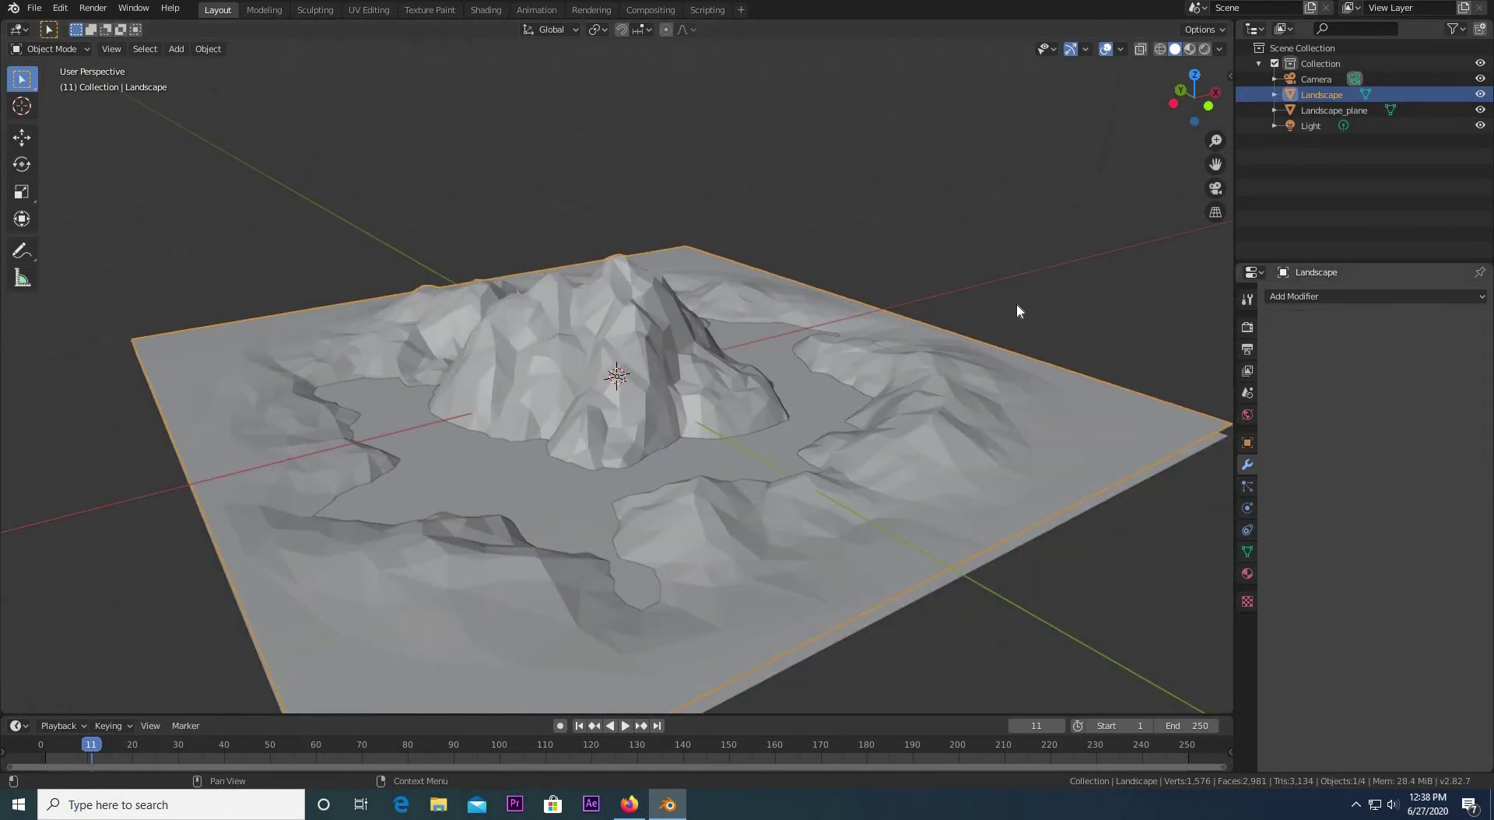
# Step: Add a camera and align it to a low view across the lake towards the central mountain
pyautogui.moveTo(1060, 410); pyautogui.dragTo(872, 546, button='middle')
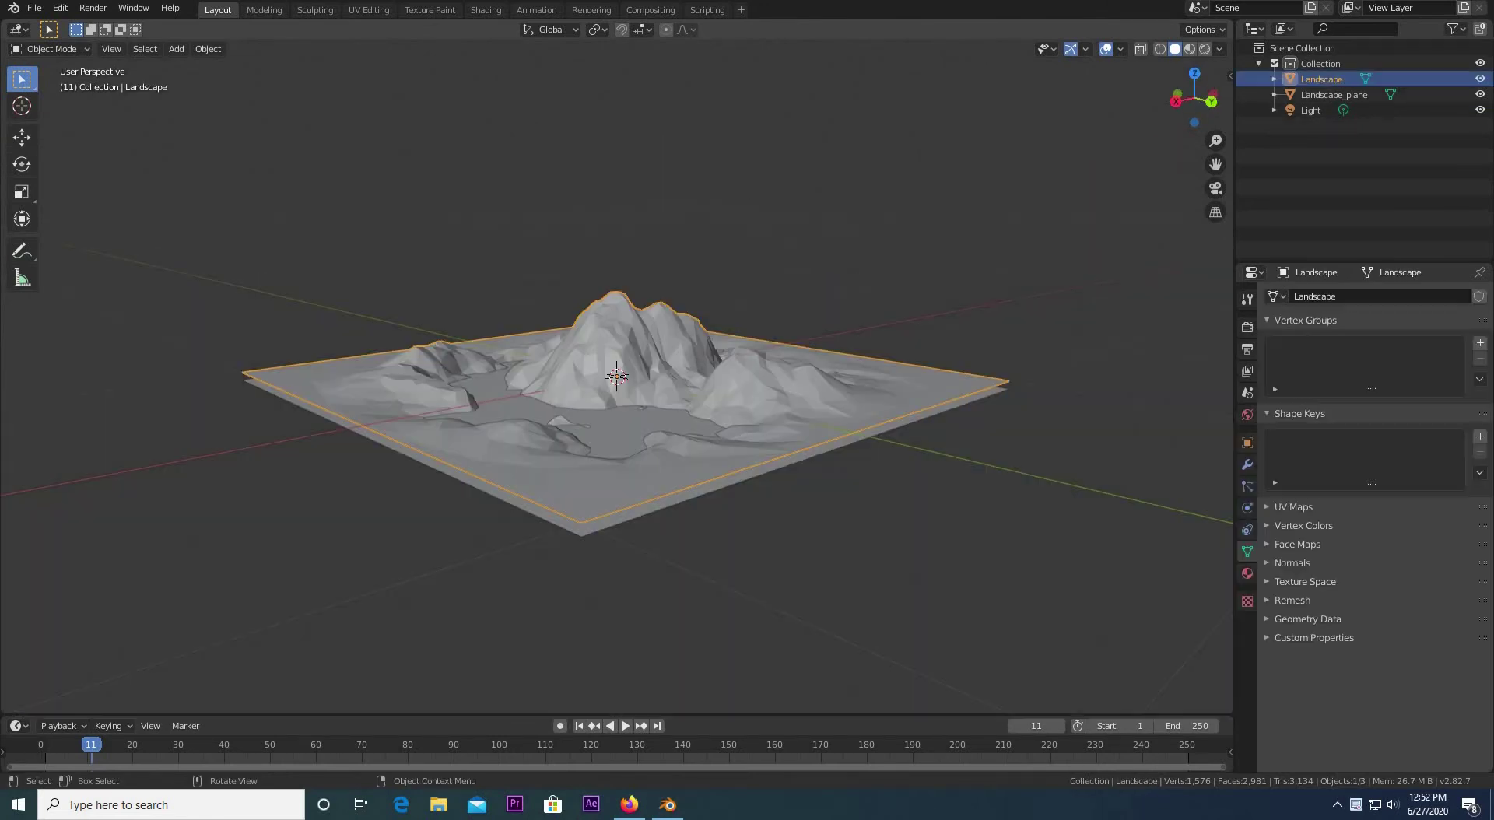
pyautogui.scroll(6, 789, 589)
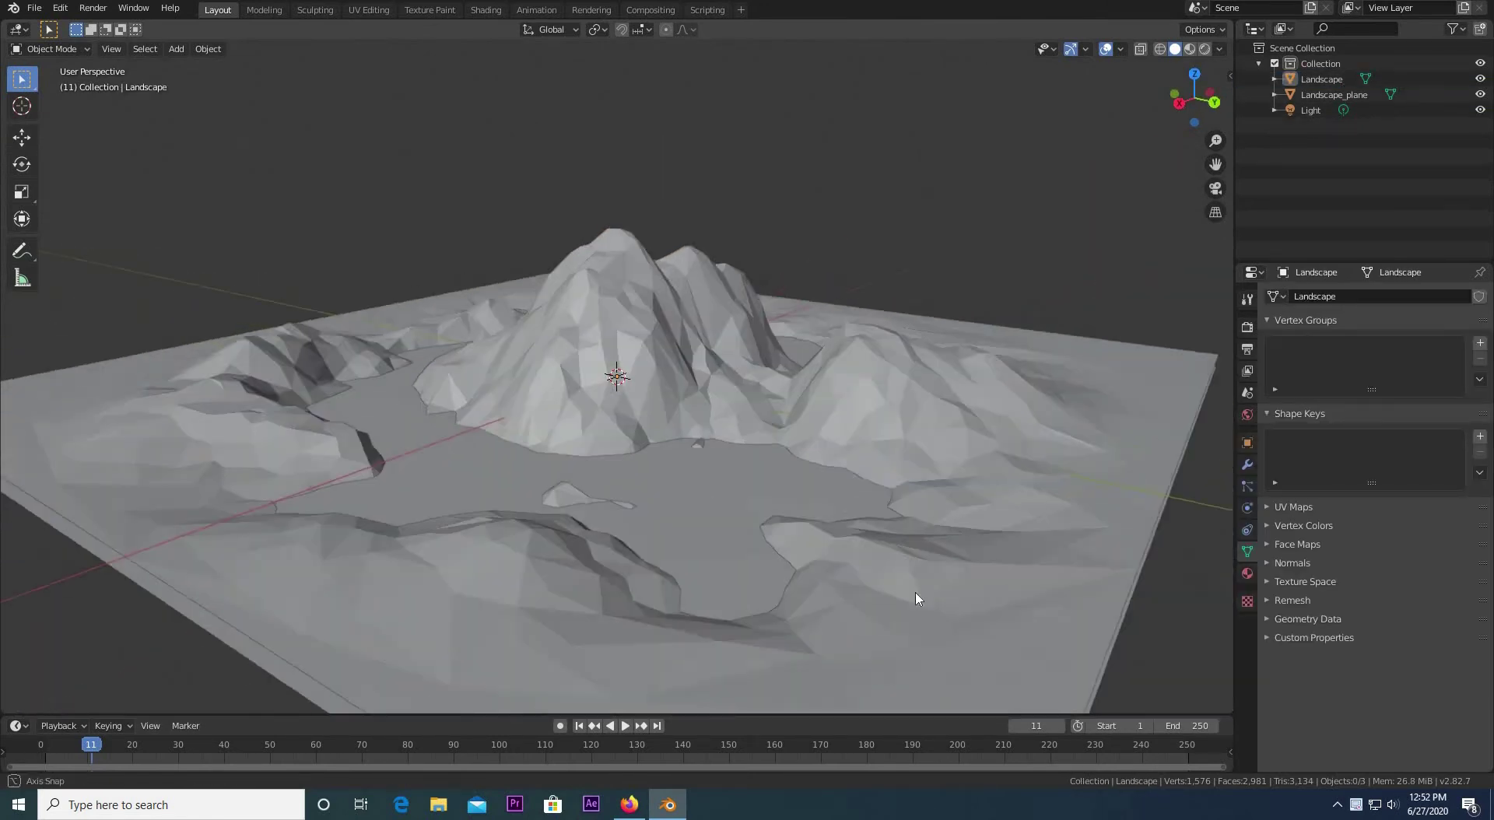
pyautogui.scroll(5, 931, 585)
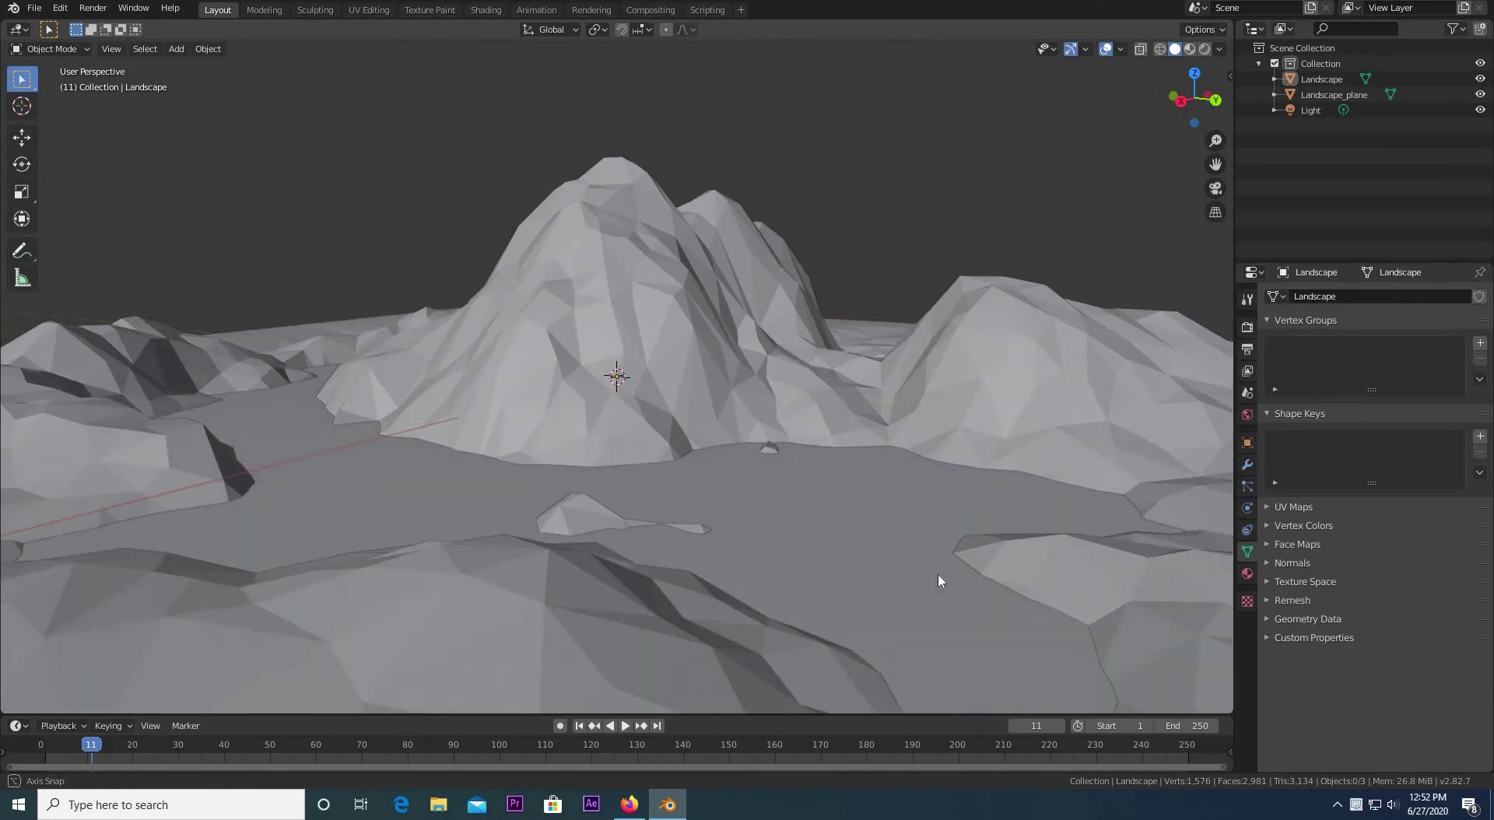
pyautogui.click(902, 400)
pyautogui.scroll(-2, 954, 543)
pyautogui.hotkey('shift', 'a')
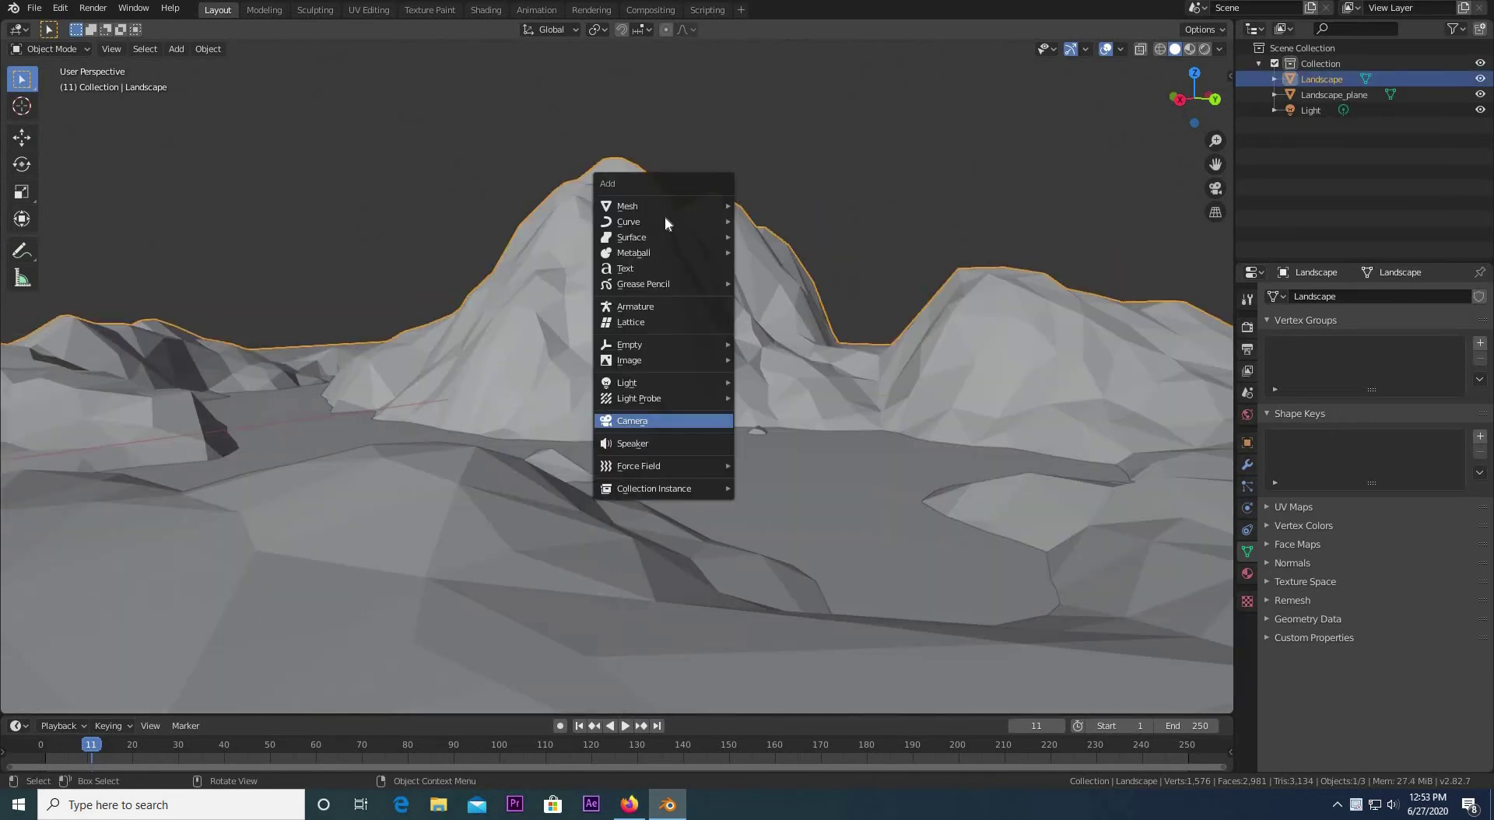
pyautogui.click(685, 421)
pyautogui.moveTo(665, 344); pyautogui.dragTo(777, 363, button='middle')
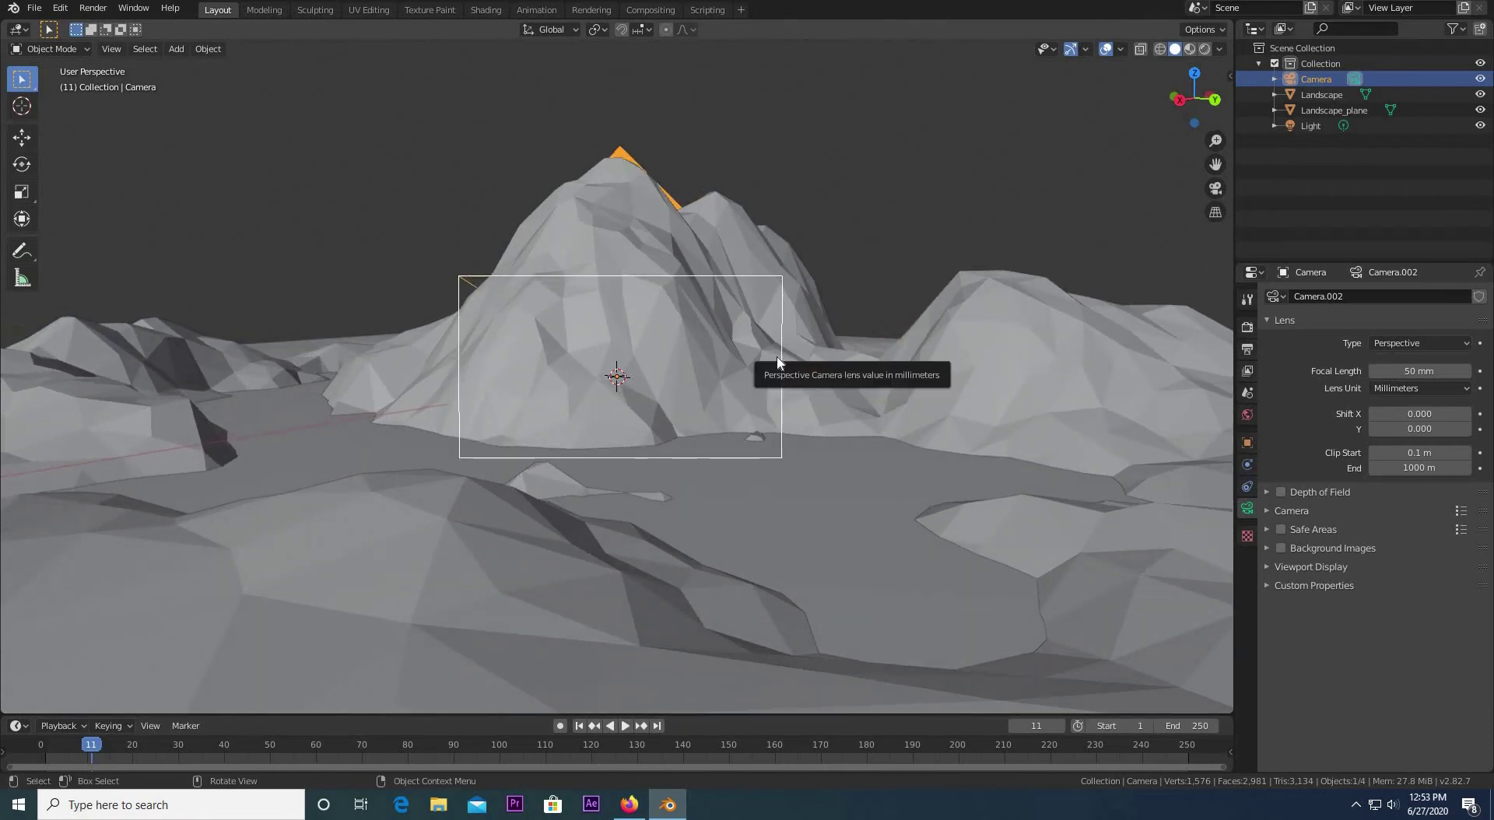
pyautogui.press('KP_0')
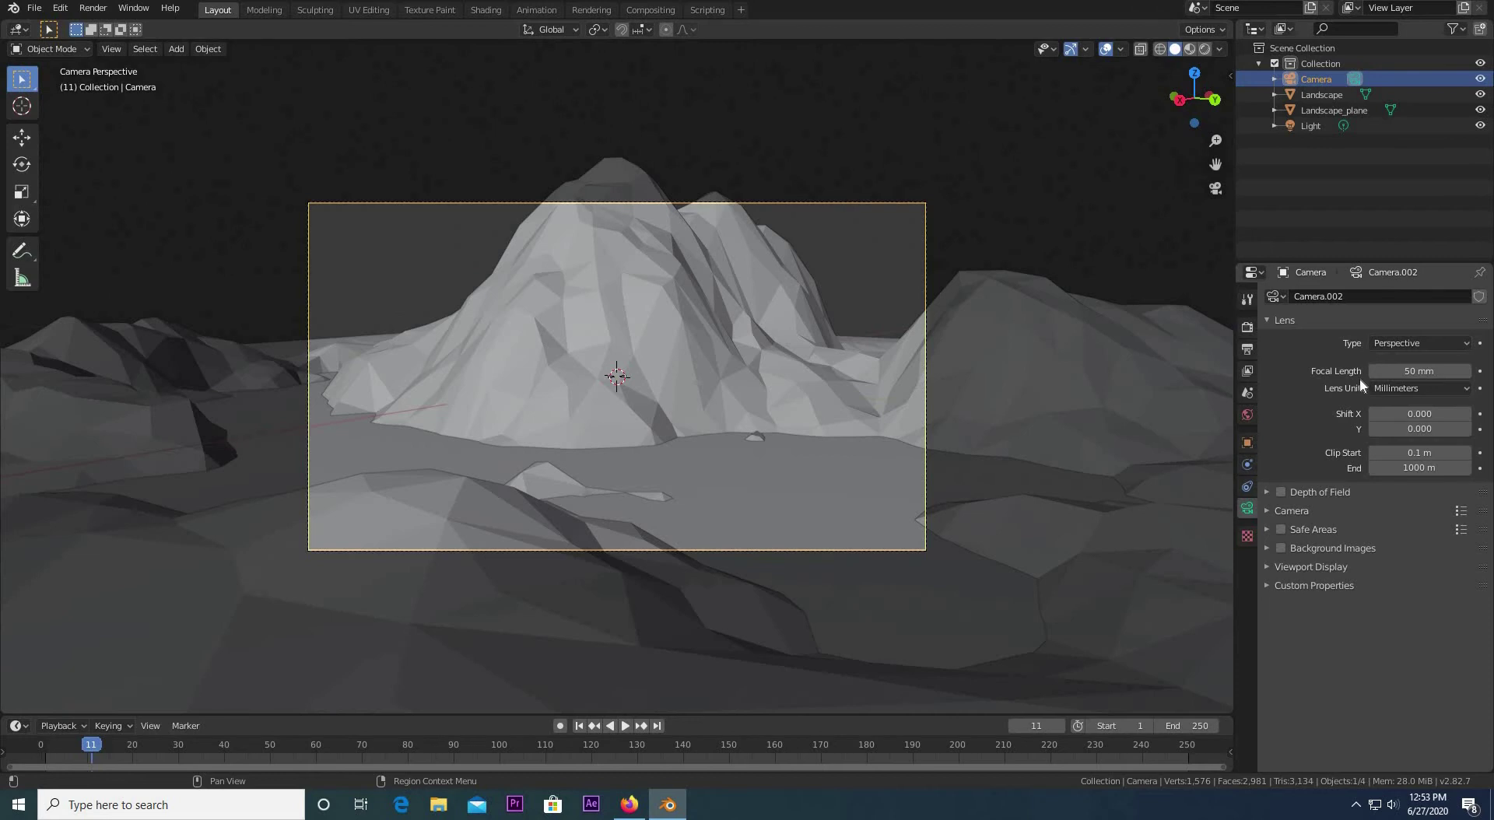
# Step: Set the camera's focal length to 31 mm and rotate the camera about 4.8° around its viewing axis
pyautogui.moveTo(1420, 370); pyautogui.dragTo(1393, 371)
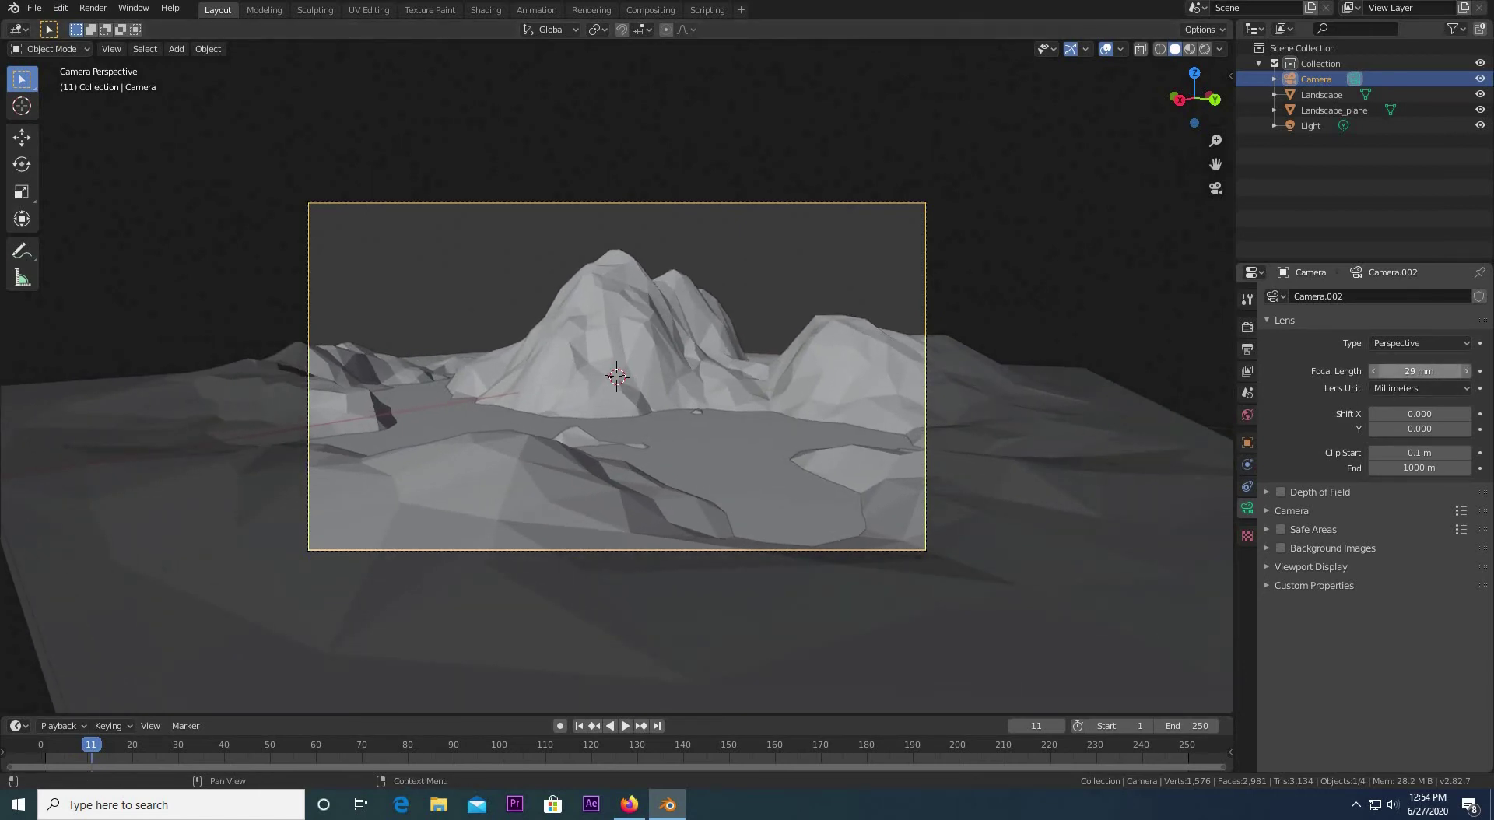
pyautogui.moveTo(1419, 371); pyautogui.dragTo(1424, 371)
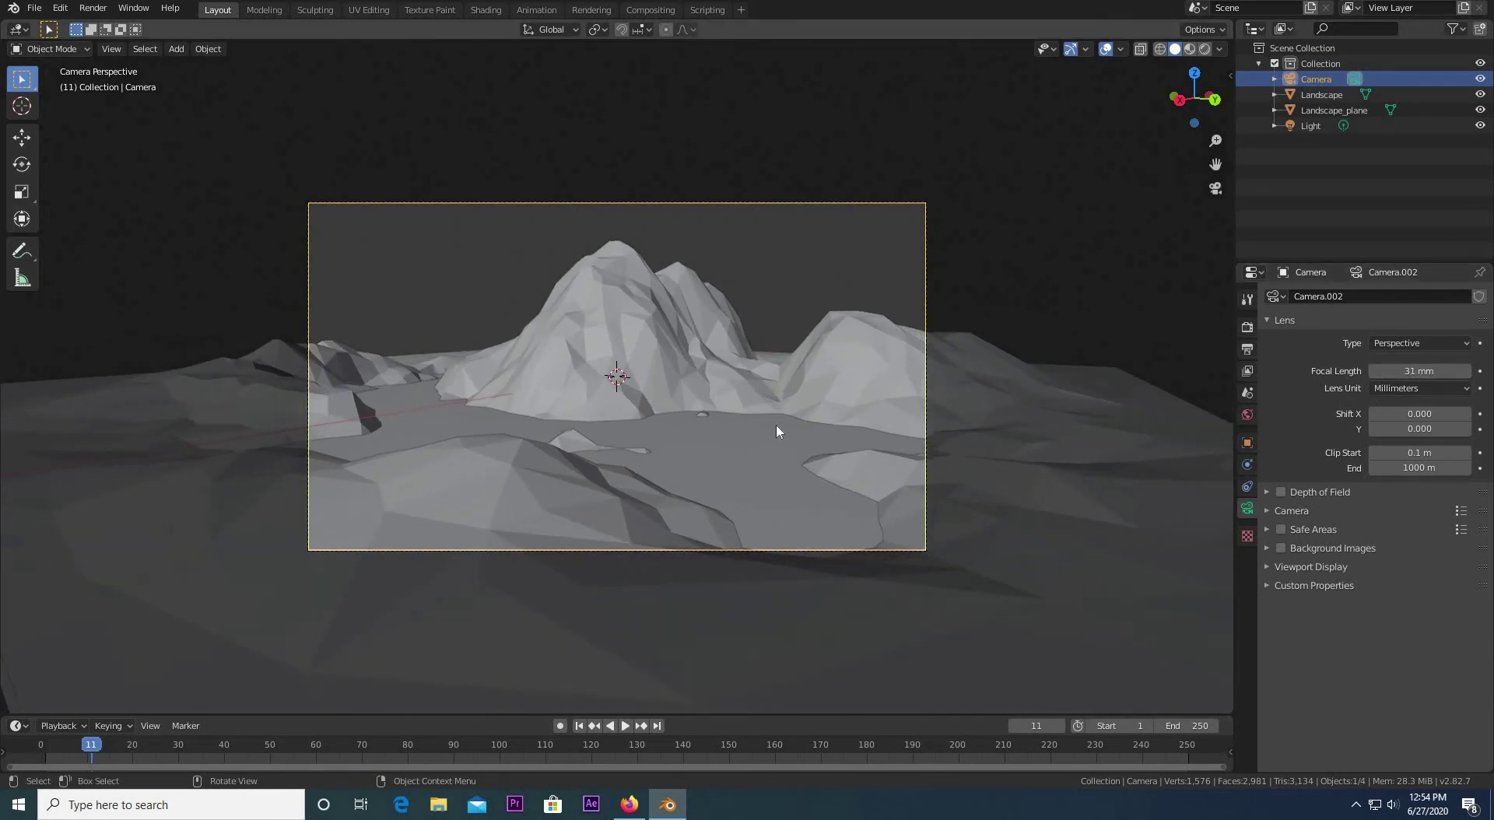
pyautogui.press('r')
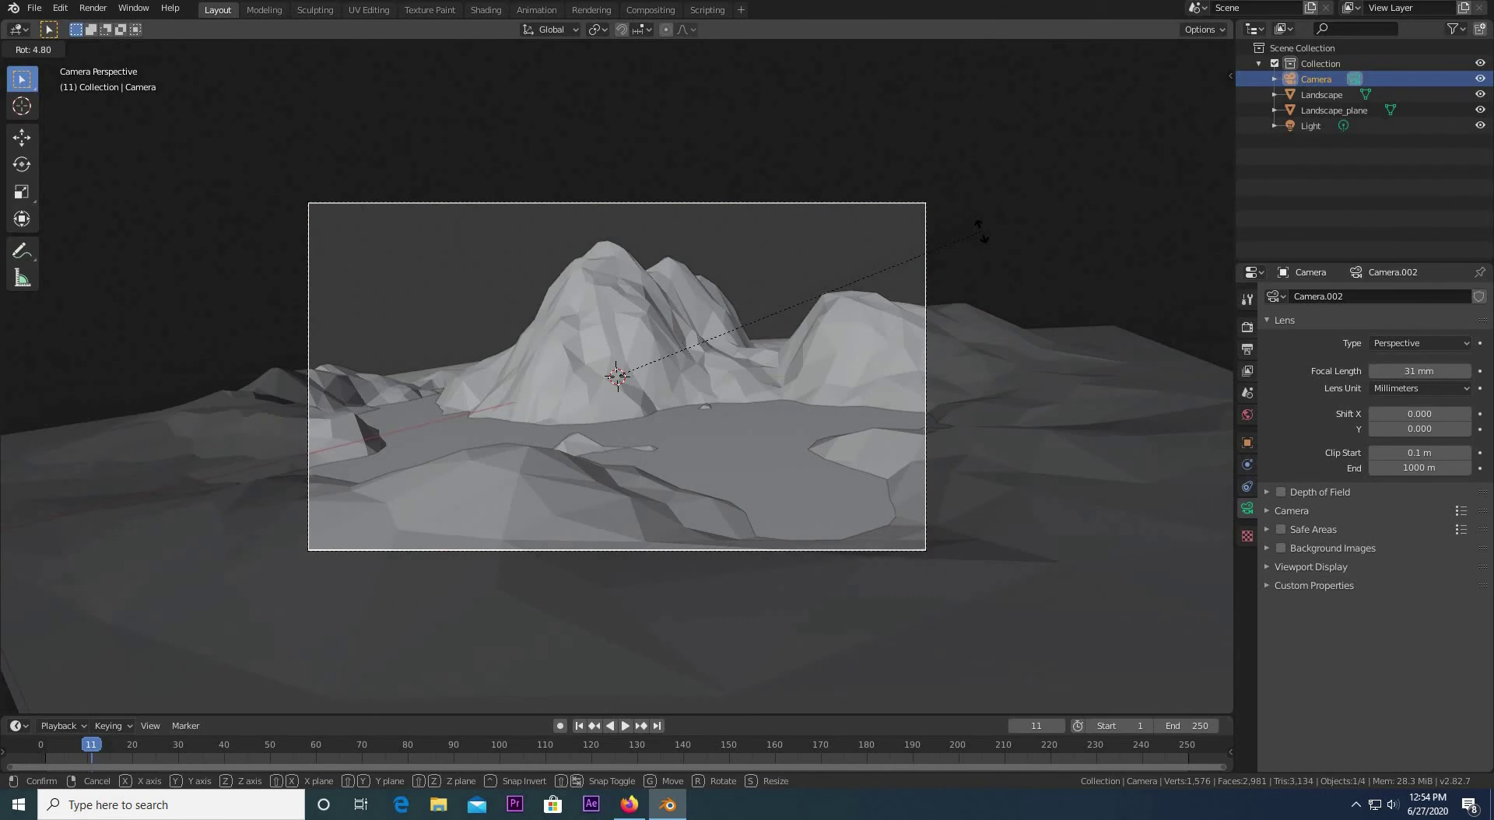
pyautogui.click(983, 230)
pyautogui.click(1003, 255)
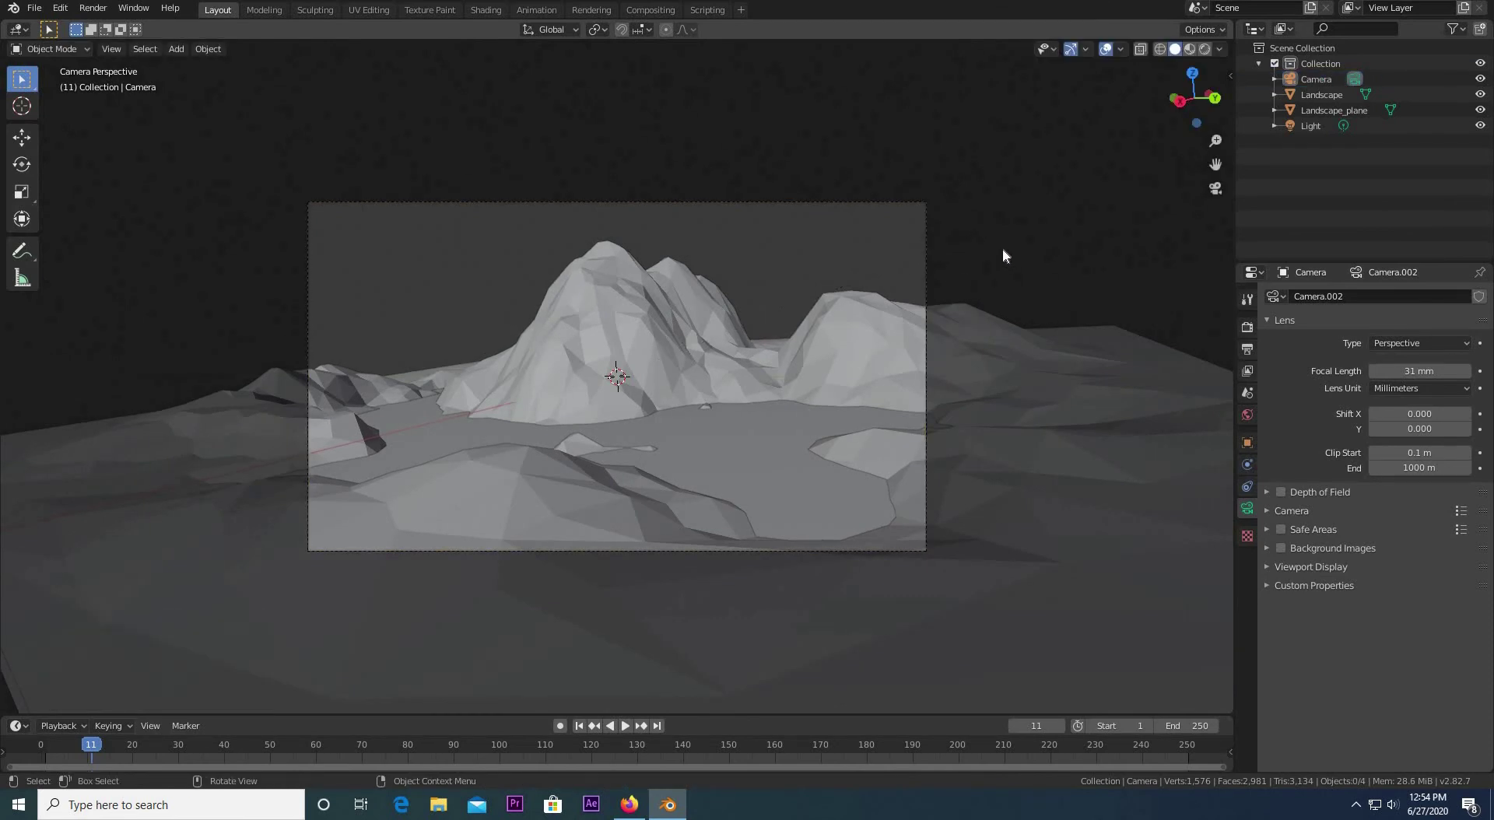
pyautogui.click(910, 307)
pyautogui.click(929, 266)
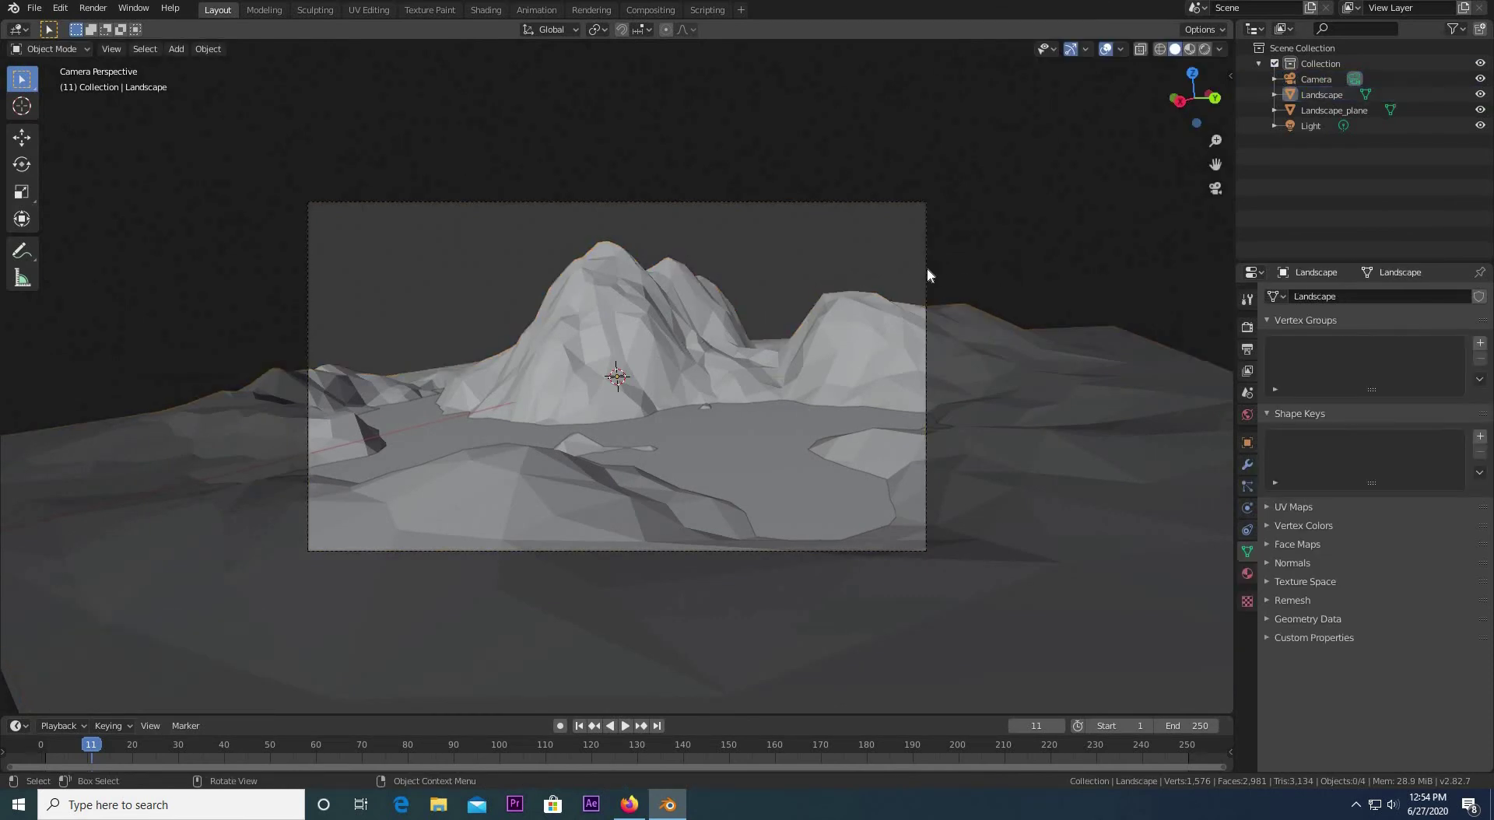
pyautogui.click(927, 267)
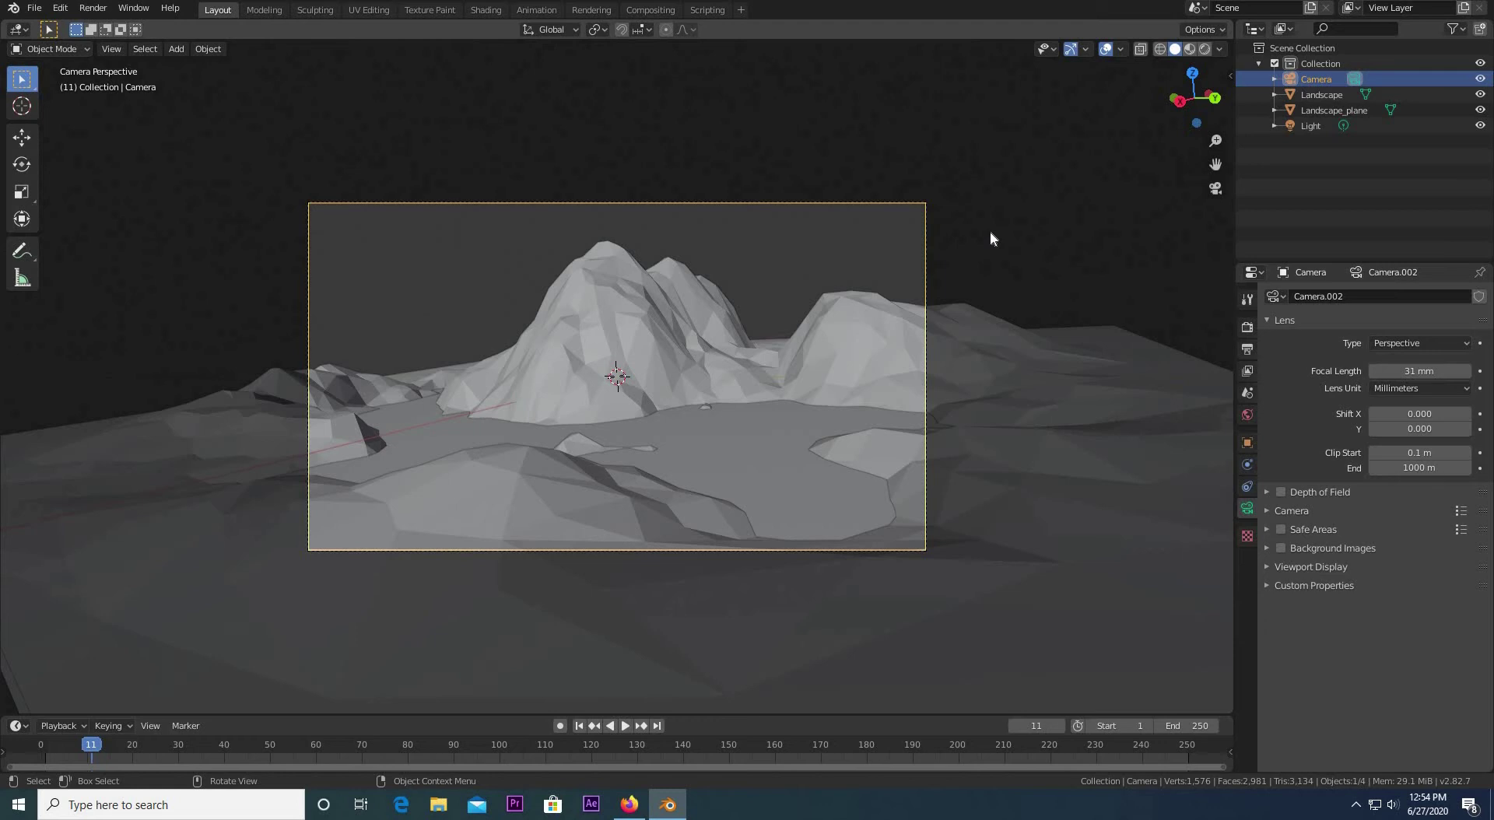
# Step: Add a cone mesh and move it about 1.35 m along the Y axis, clear of the landscape
pyautogui.hotkey('shift', 'a')
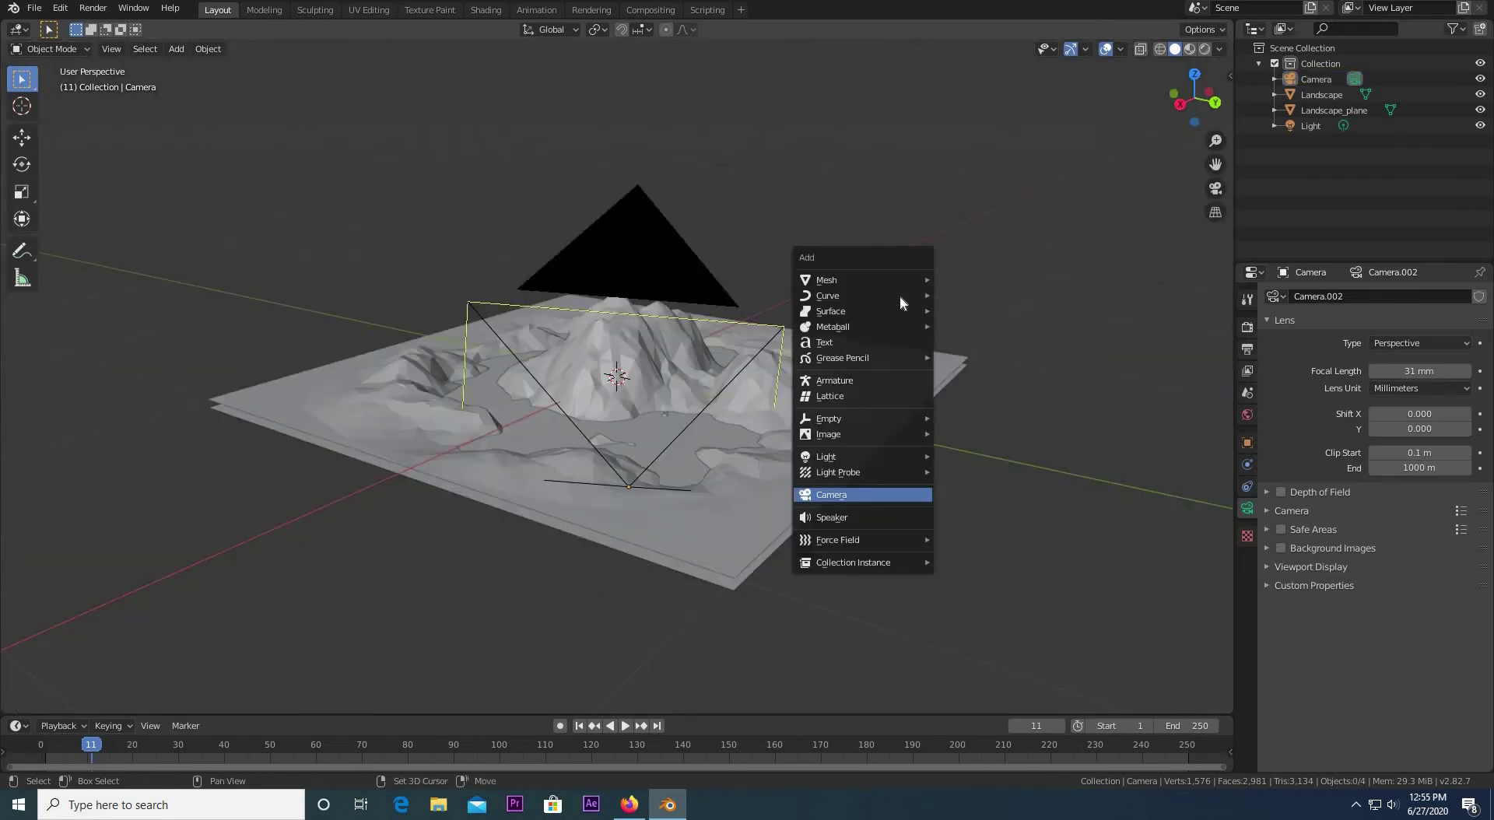
pyautogui.moveTo(900, 280)
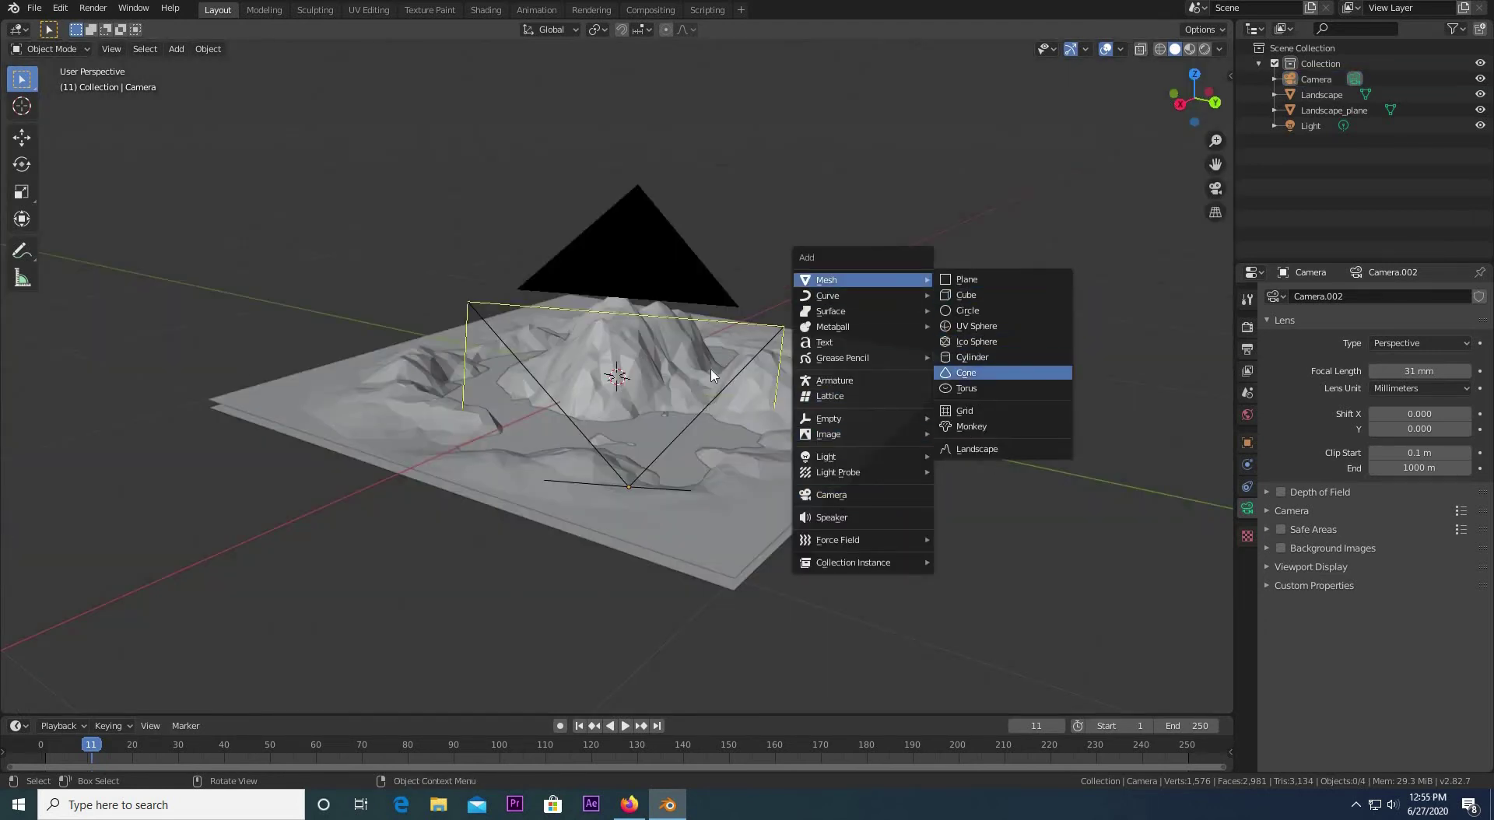
pyautogui.click(967, 373)
pyautogui.click(22, 137)
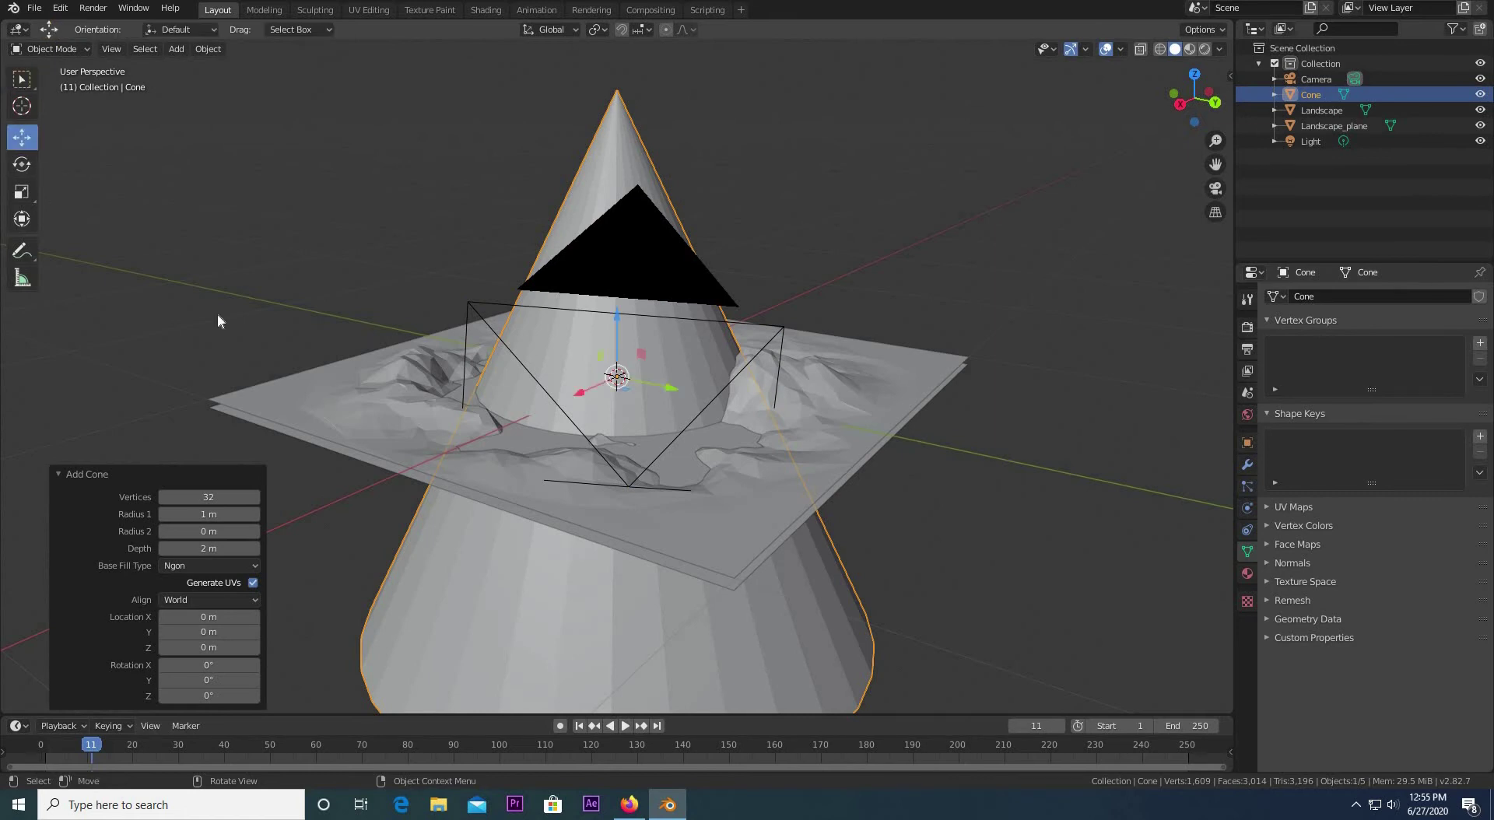
pyautogui.scroll(-5, 668, 392)
pyautogui.moveTo(668, 391); pyautogui.dragTo(921, 469)
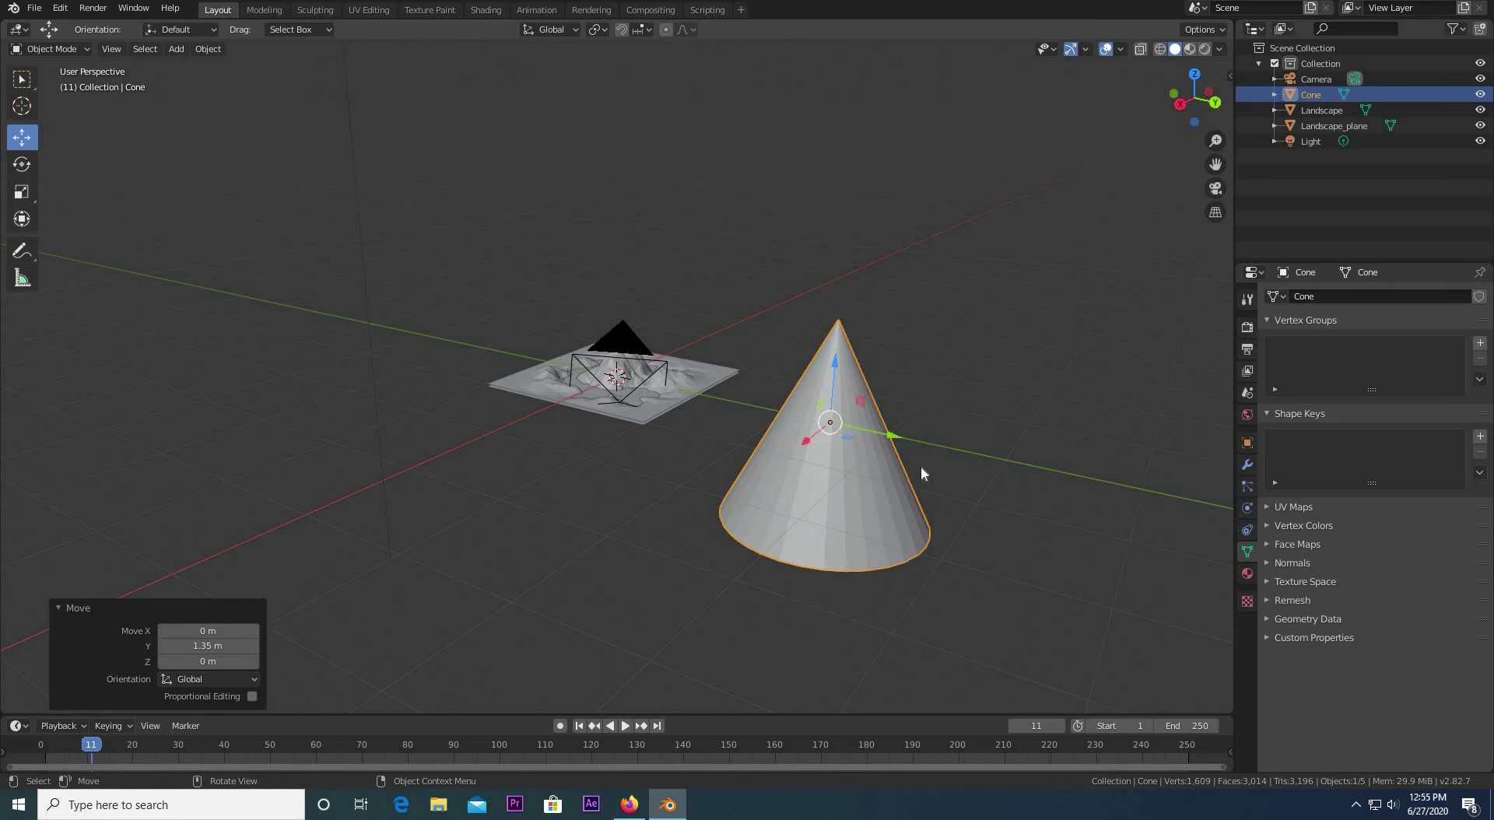
# Step: Flatten the cone to a Z scale of 0.081 and subdivide its whole mesh with two cuts
pyautogui.click(1247, 442)
pyautogui.moveTo(1414, 494); pyautogui.dragTo(1368, 494)
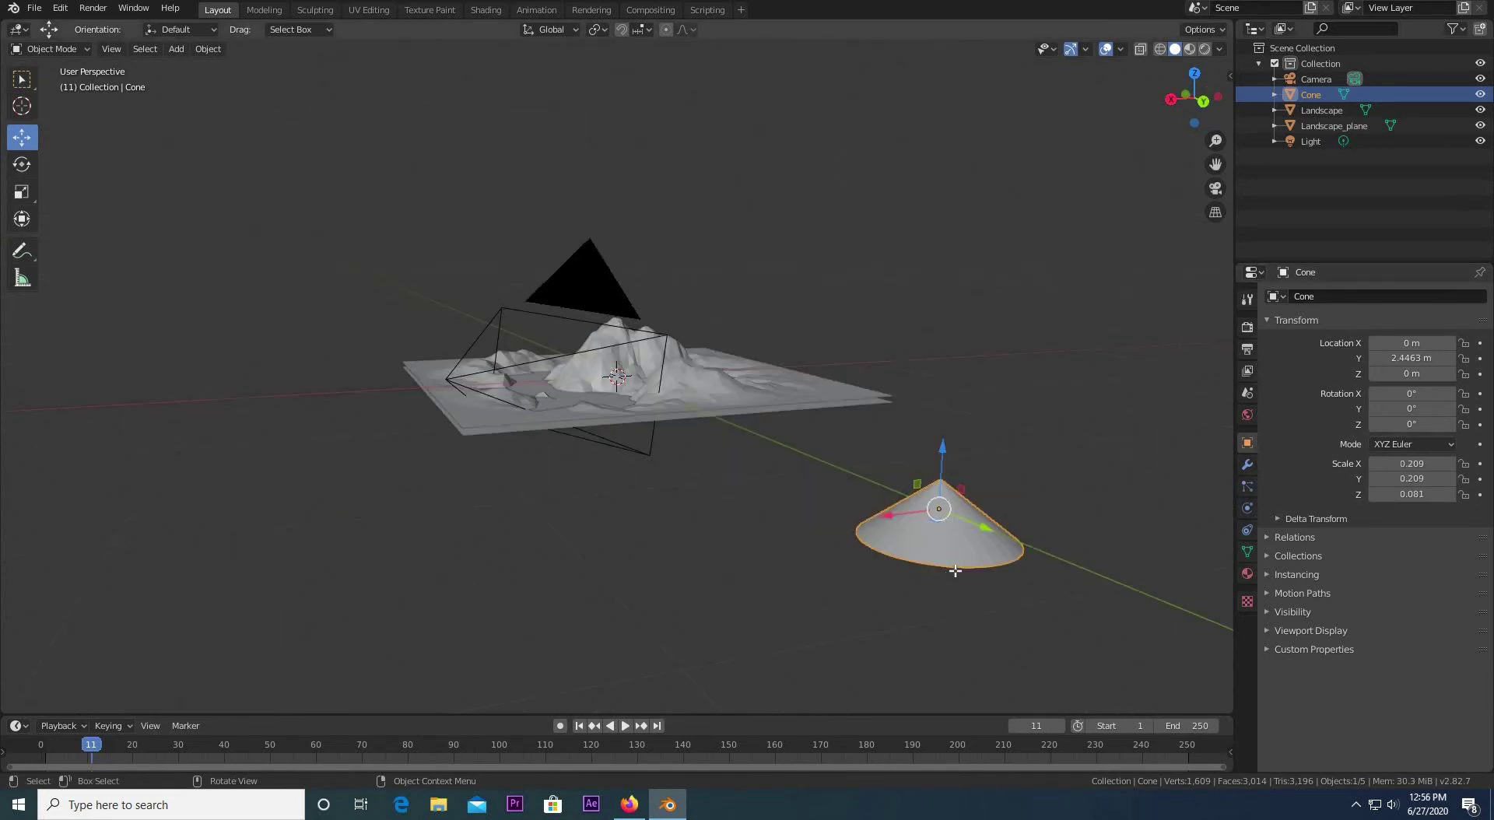
pyautogui.press('Tab')
pyautogui.rightClick(950, 532)
pyautogui.click(950, 562)
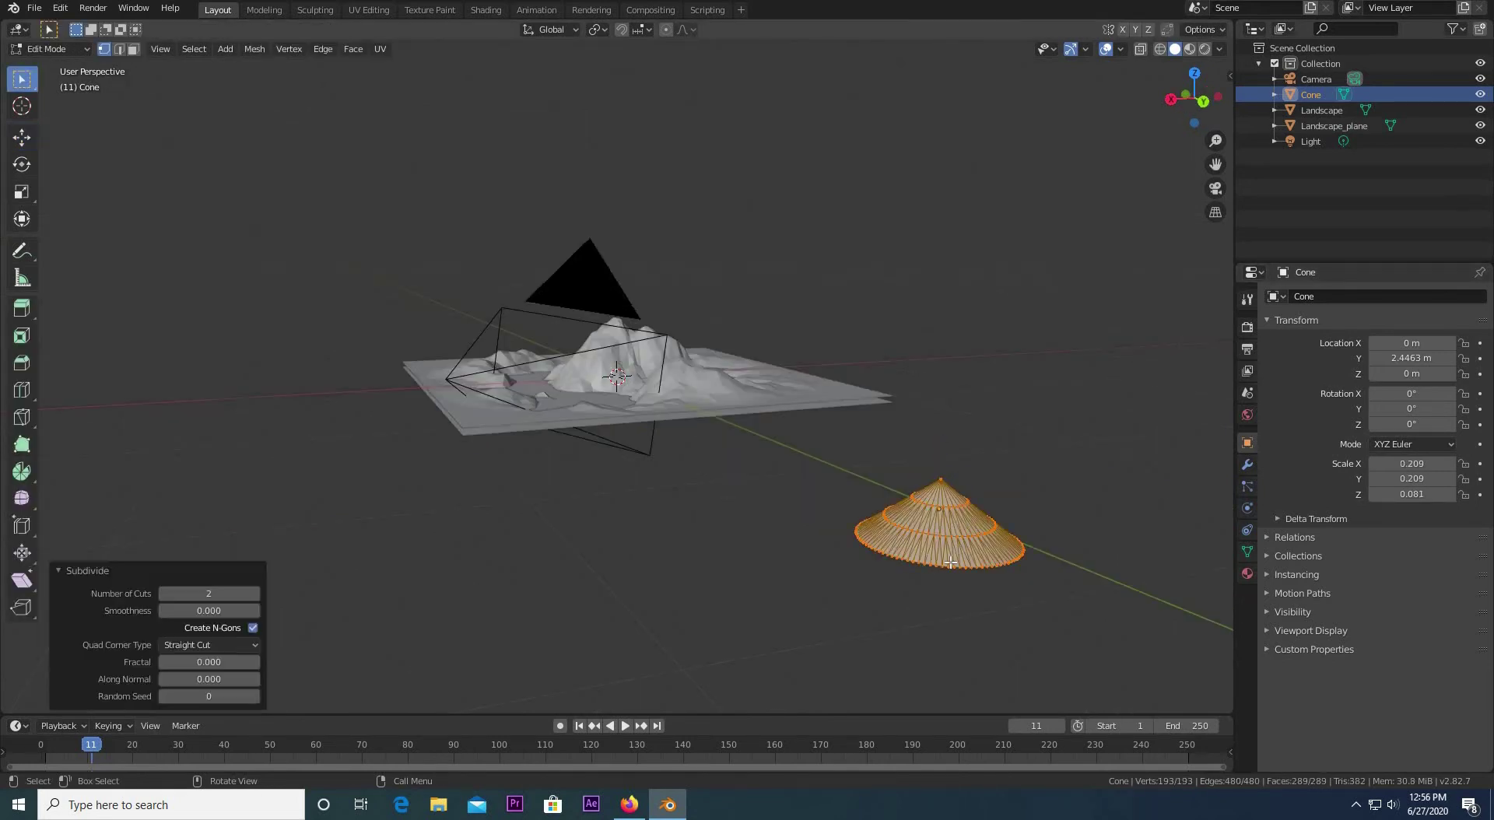
# Step: Add a Decimate modifier to the cone, lower its ratio to get a few-sided low-poly shape, and apply it
pyautogui.click(1247, 464)
pyautogui.click(1307, 296)
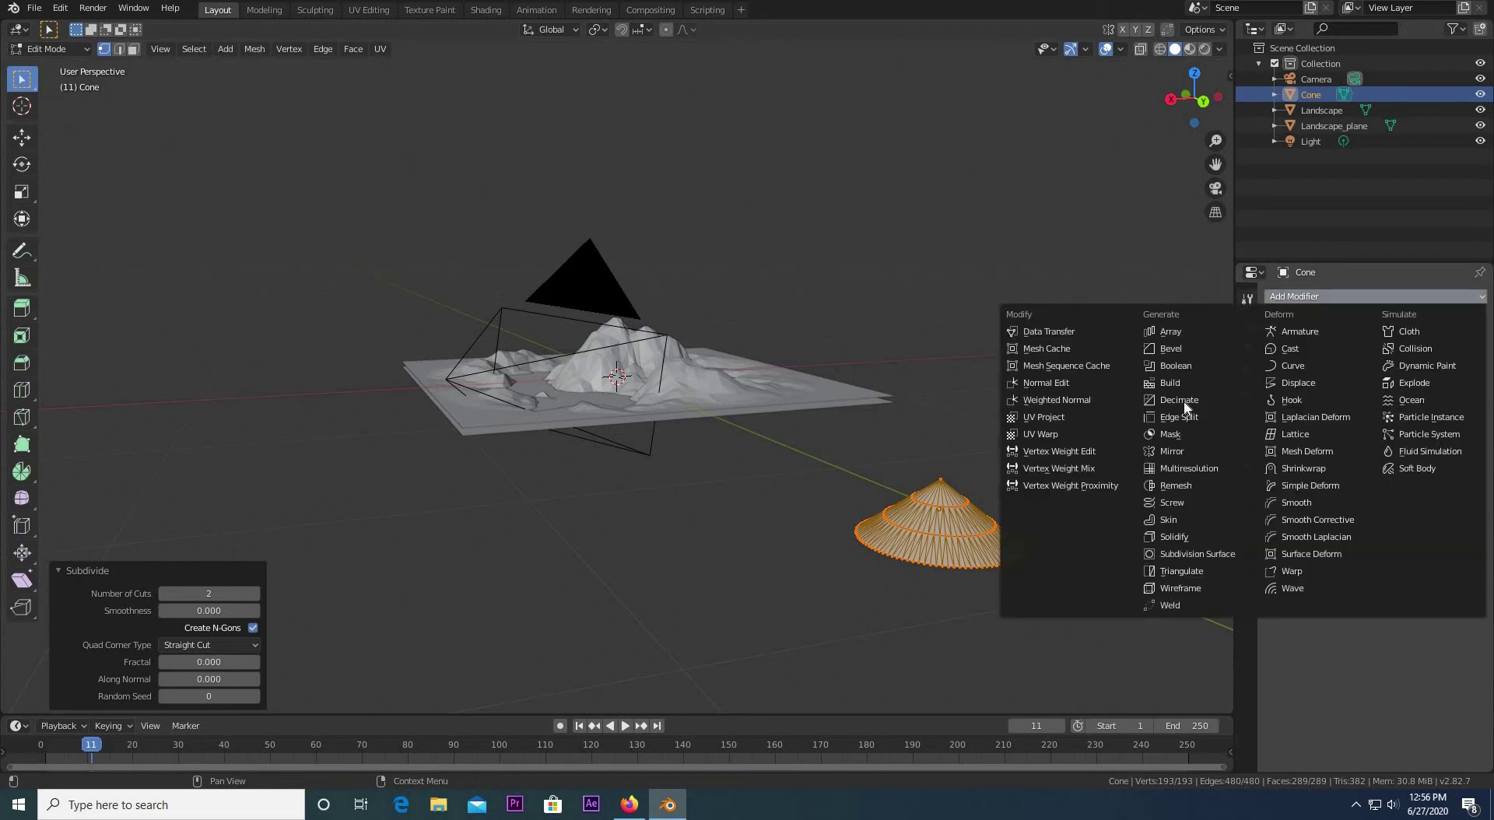
pyautogui.click(1180, 400)
pyautogui.press('Tab')
pyautogui.moveTo(1447, 382); pyautogui.dragTo(1290, 367)
pyautogui.click(1316, 344)
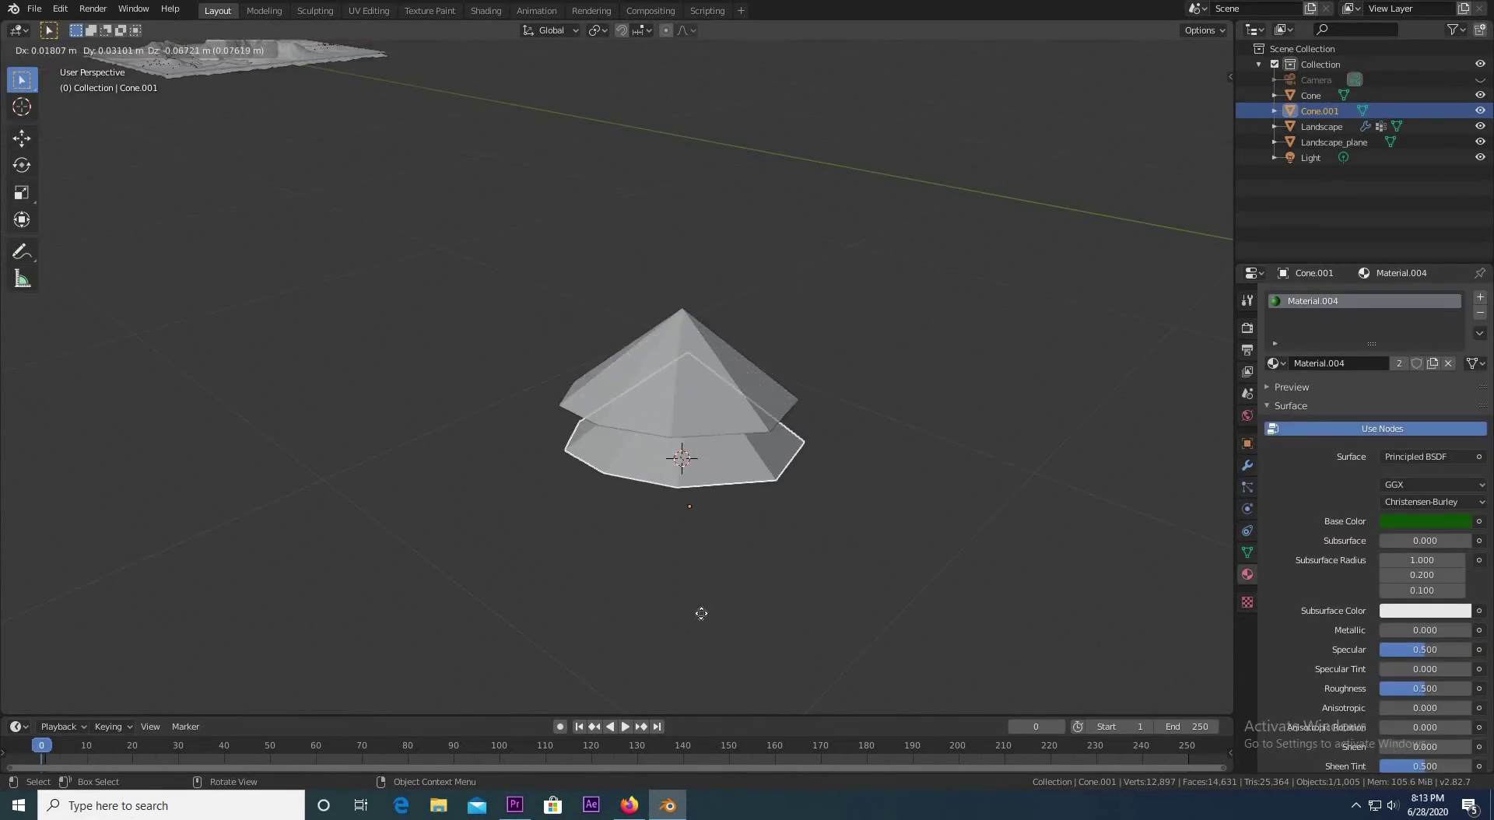
# Step: Duplicate the cone twice, lowering the copies by about 0.085 m and 0.117 m to stack three foliage tiers
pyautogui.click(713, 582)
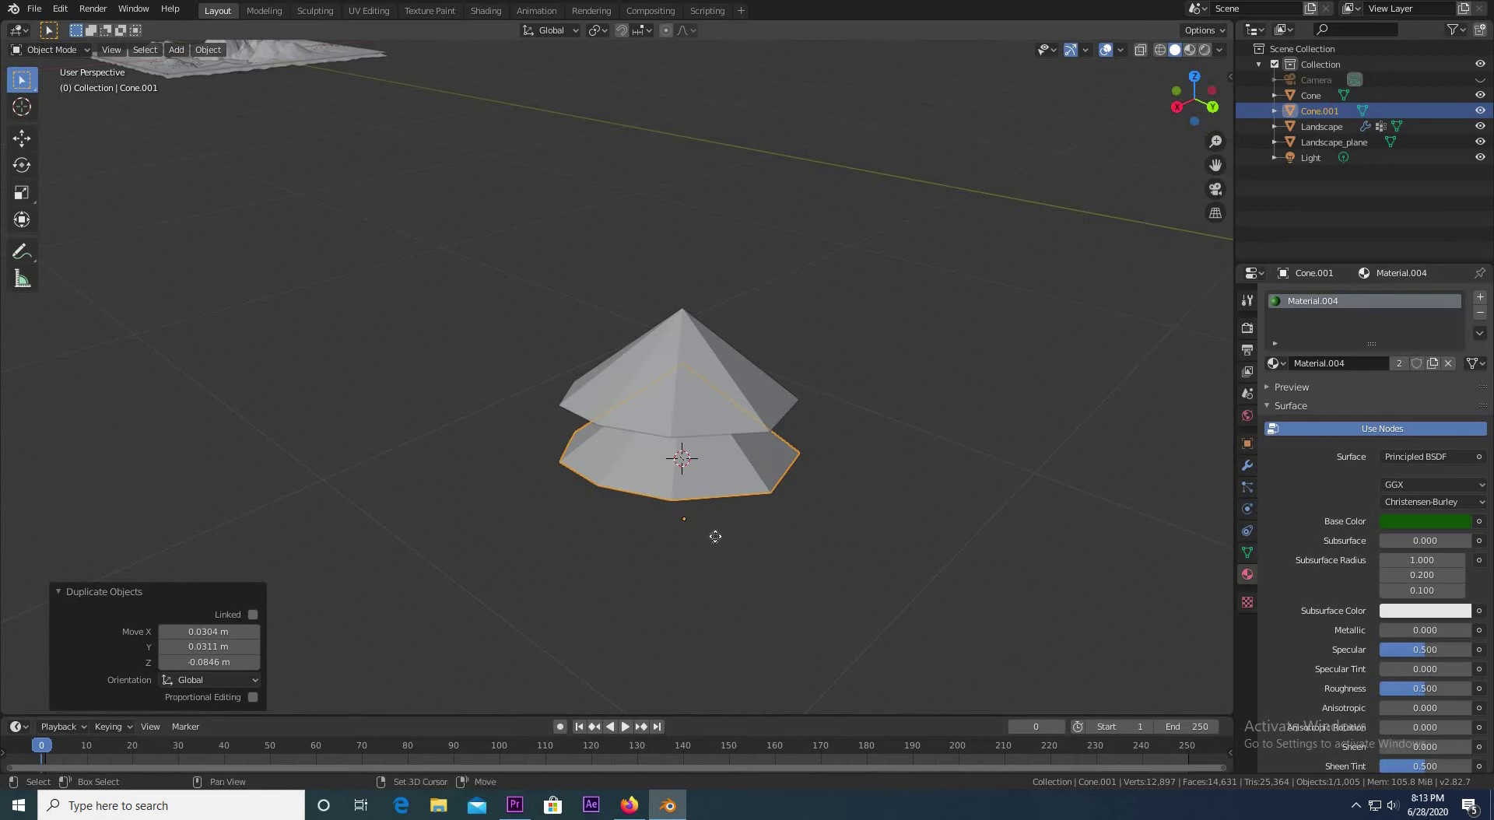
pyautogui.hotkey('shift', 'd')
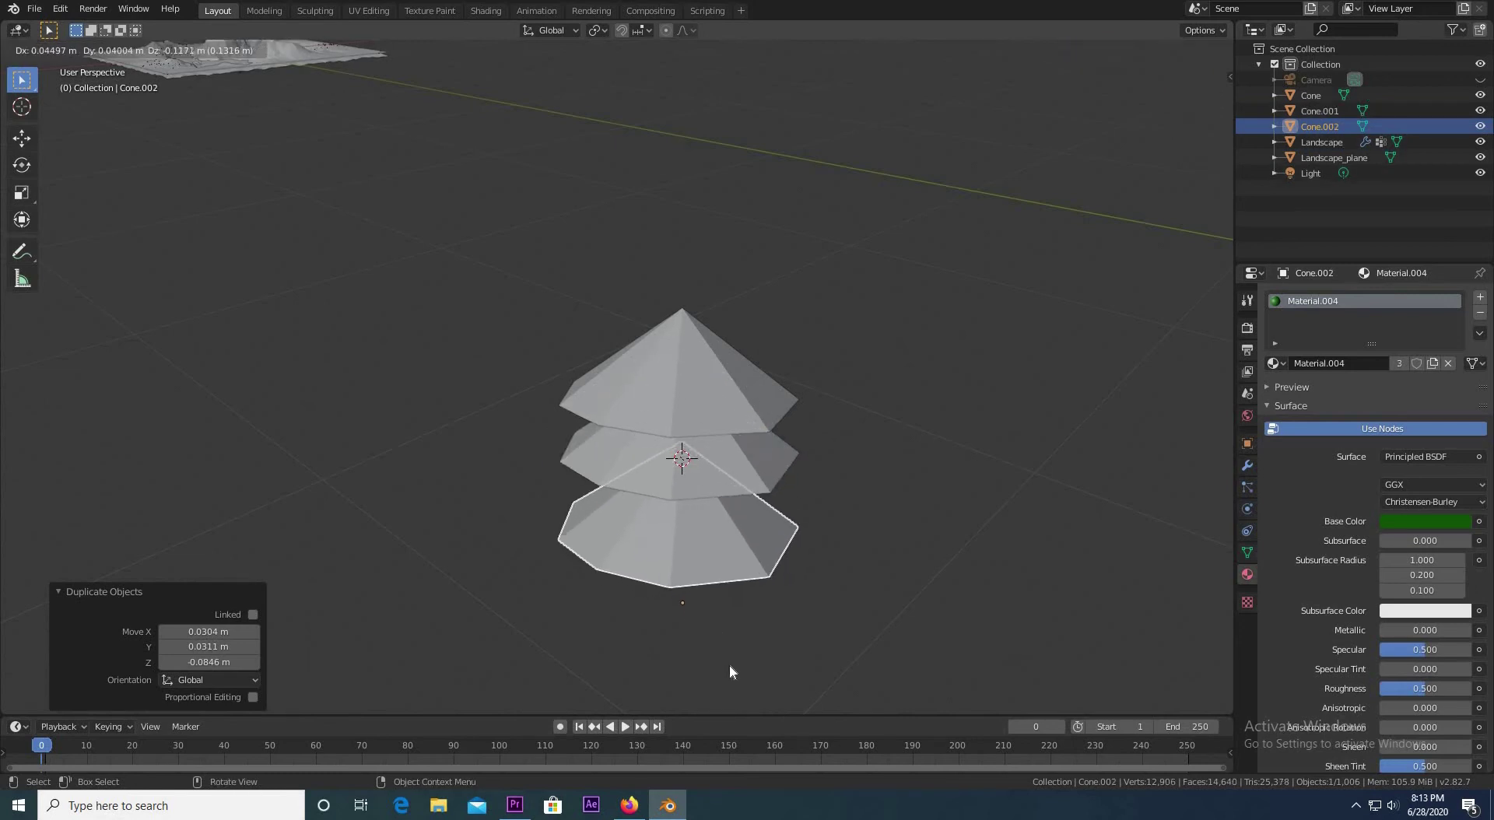
pyautogui.click(738, 667)
pyautogui.moveTo(745, 671); pyautogui.dragTo(794, 614, button='middle')
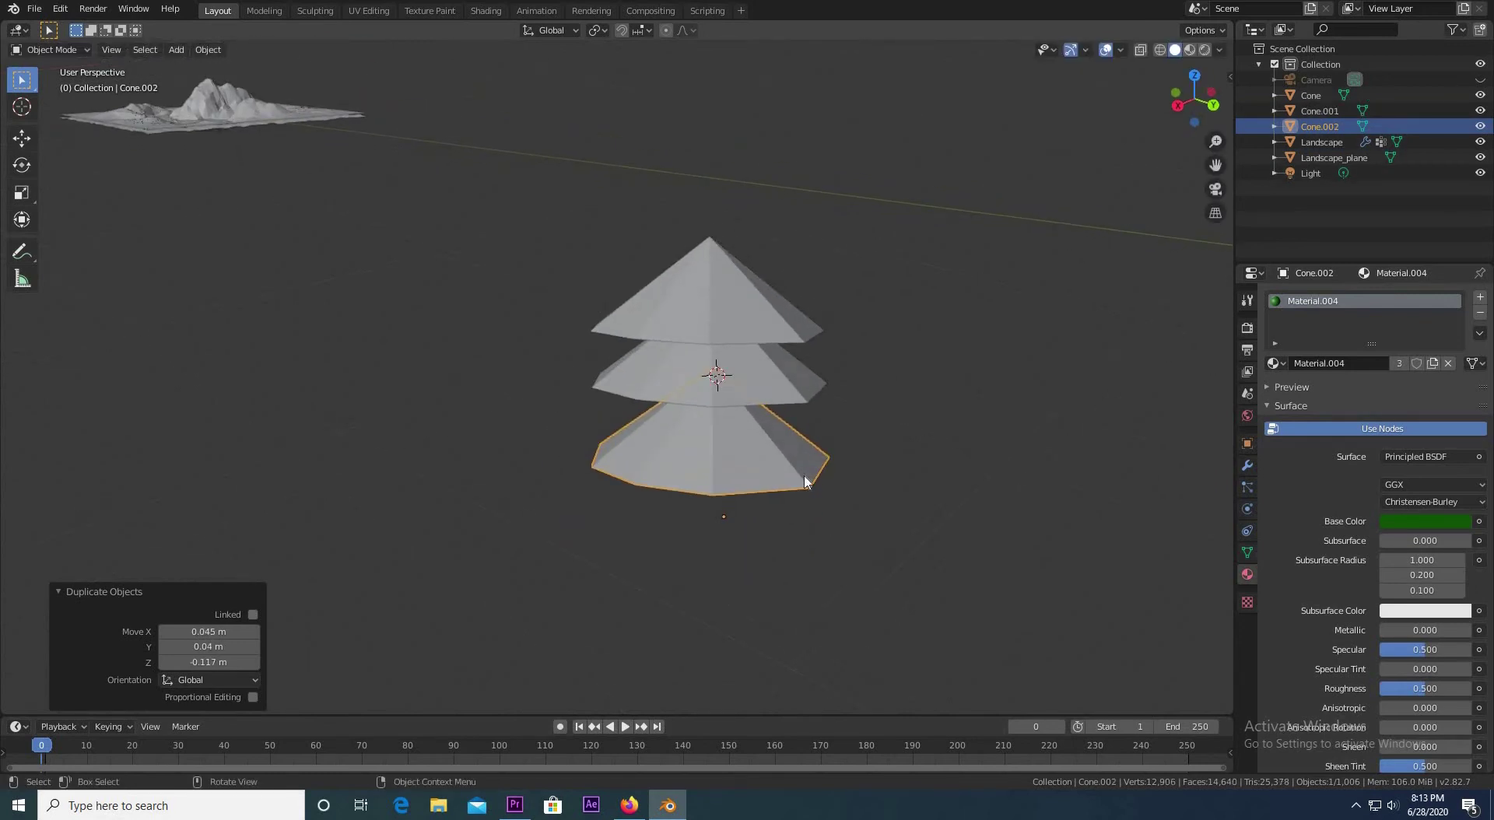
pyautogui.click(810, 606)
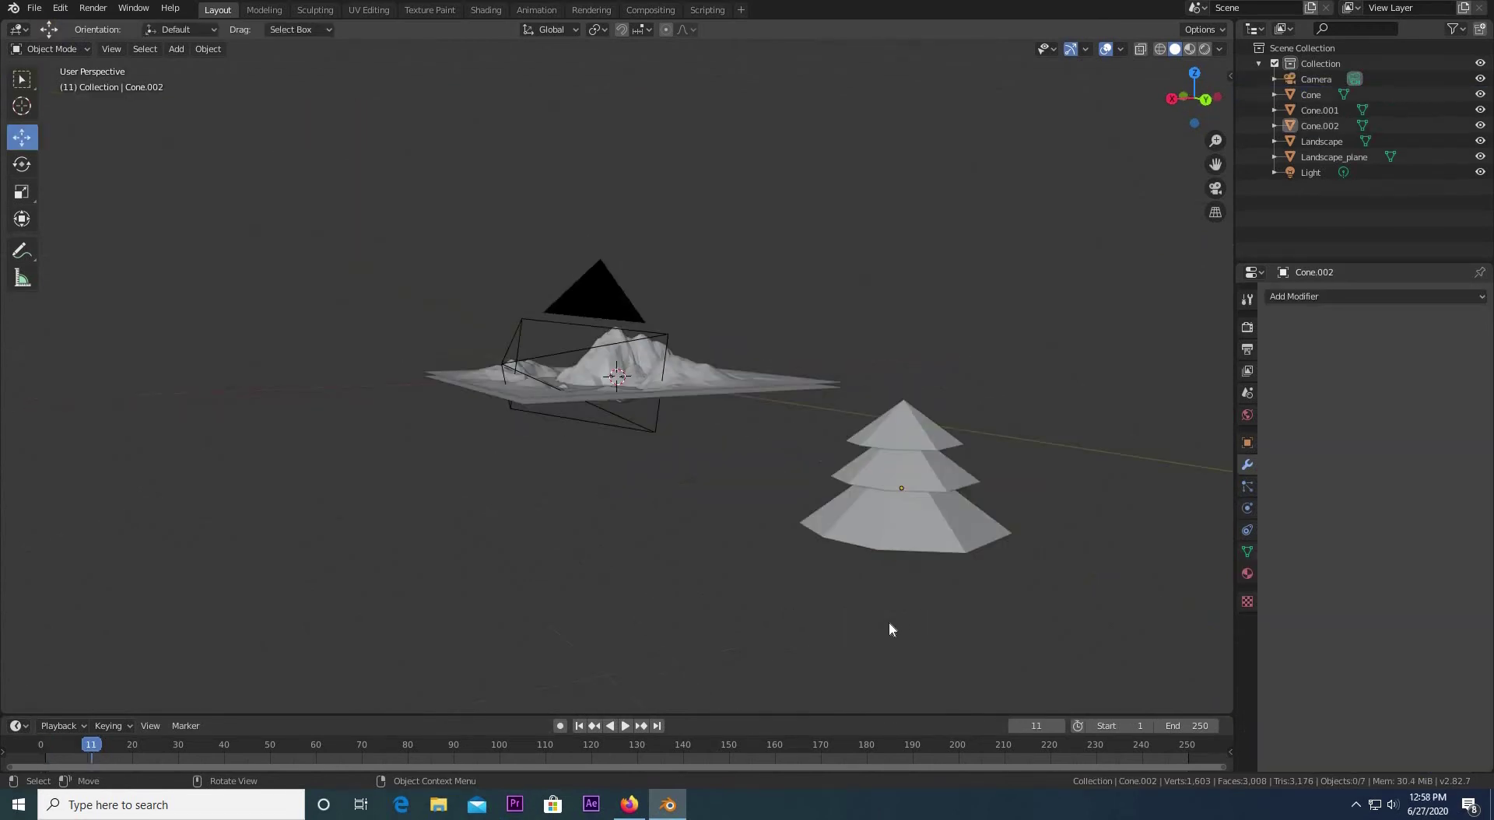
# Step: Select the three stacked cones and join them into a single foliage object
pyautogui.click(1315, 94)
pyautogui.keyDown('shift'); pyautogui.click(1320, 125); pyautogui.keyUp('shift')
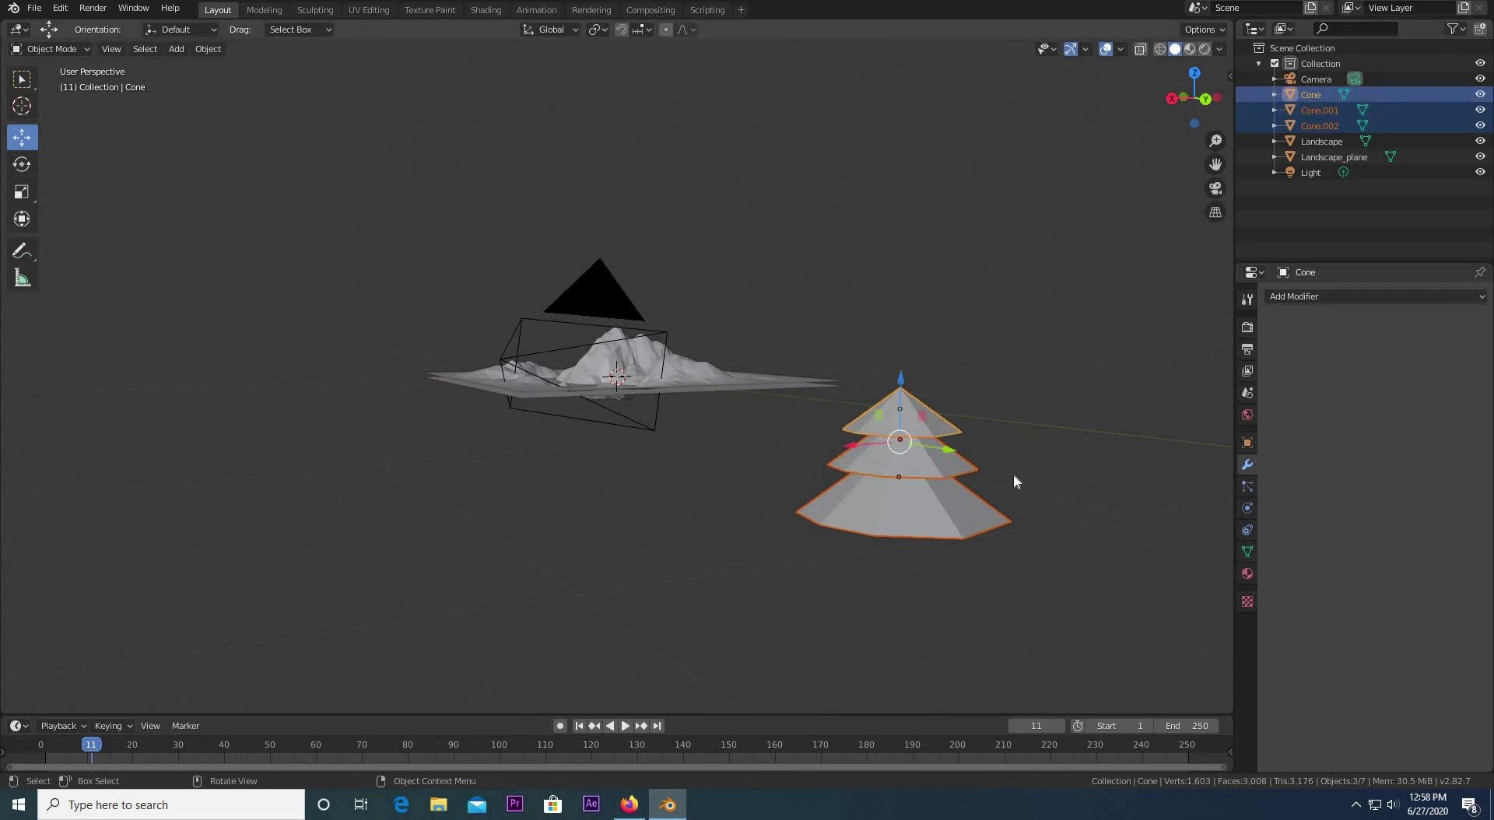
pyautogui.hotkey('ctrl', 'j')
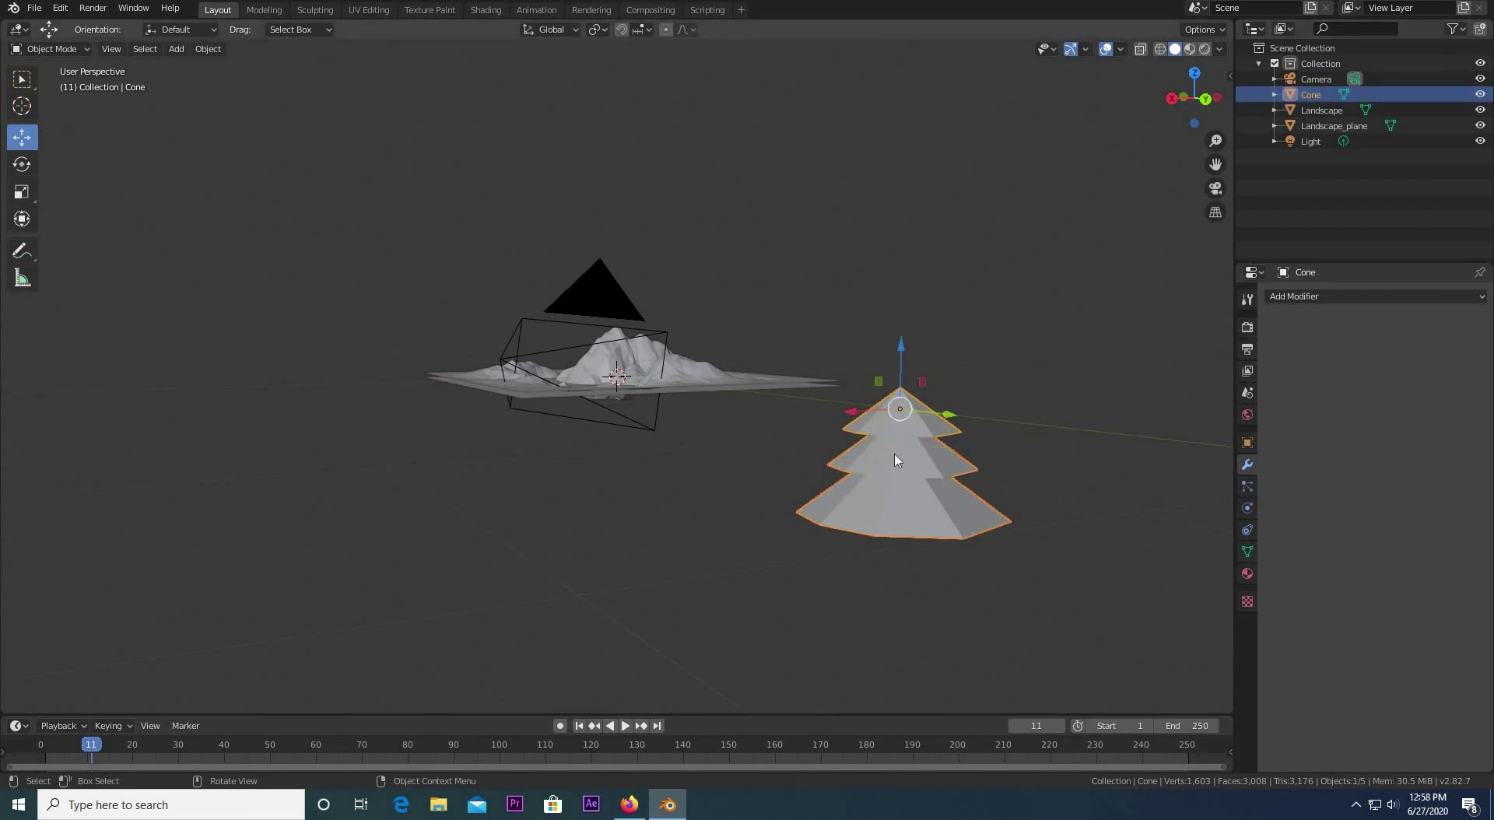
pyautogui.press('Tab')
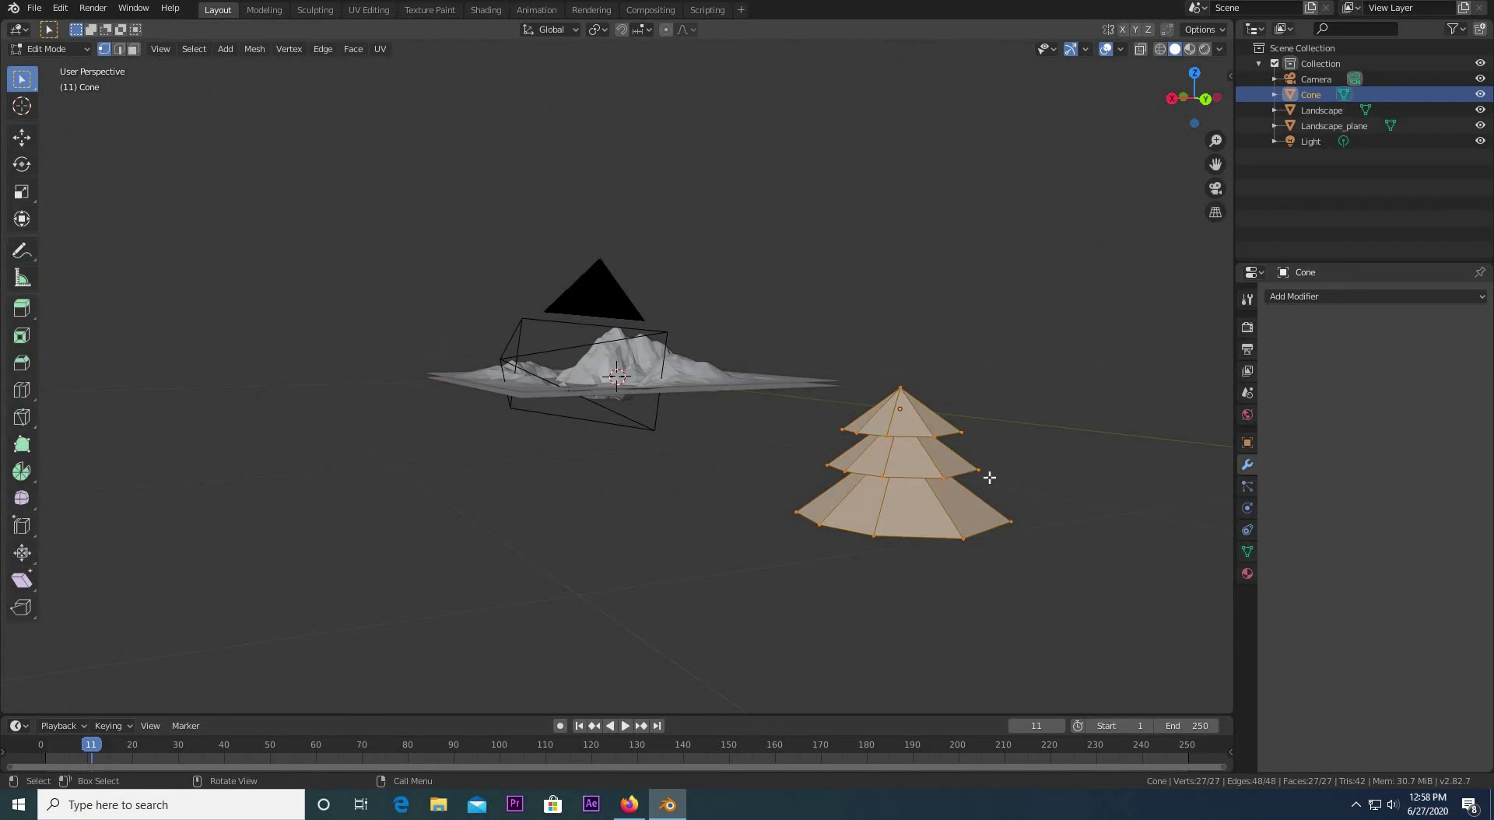
pyautogui.press('Tab')
pyautogui.click(978, 562)
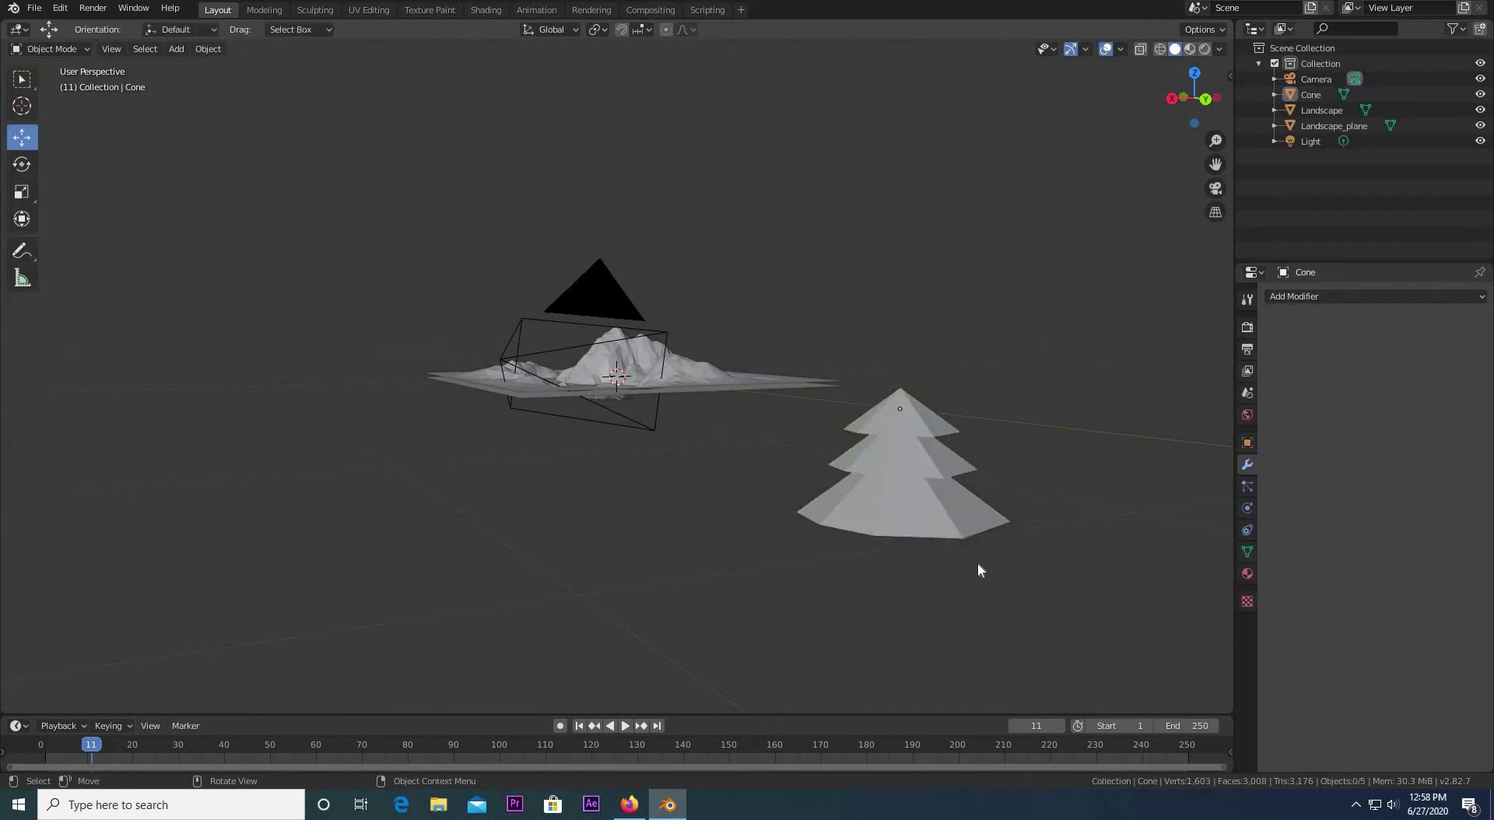
# Step: Add a cylinder for the trunk and move it 2.28 m along Y and about 1.54 m down, below the foliage
pyautogui.scroll(3, 990, 549)
pyautogui.scroll(-3, 1002, 535)
pyautogui.hotkey('shift', 'a')
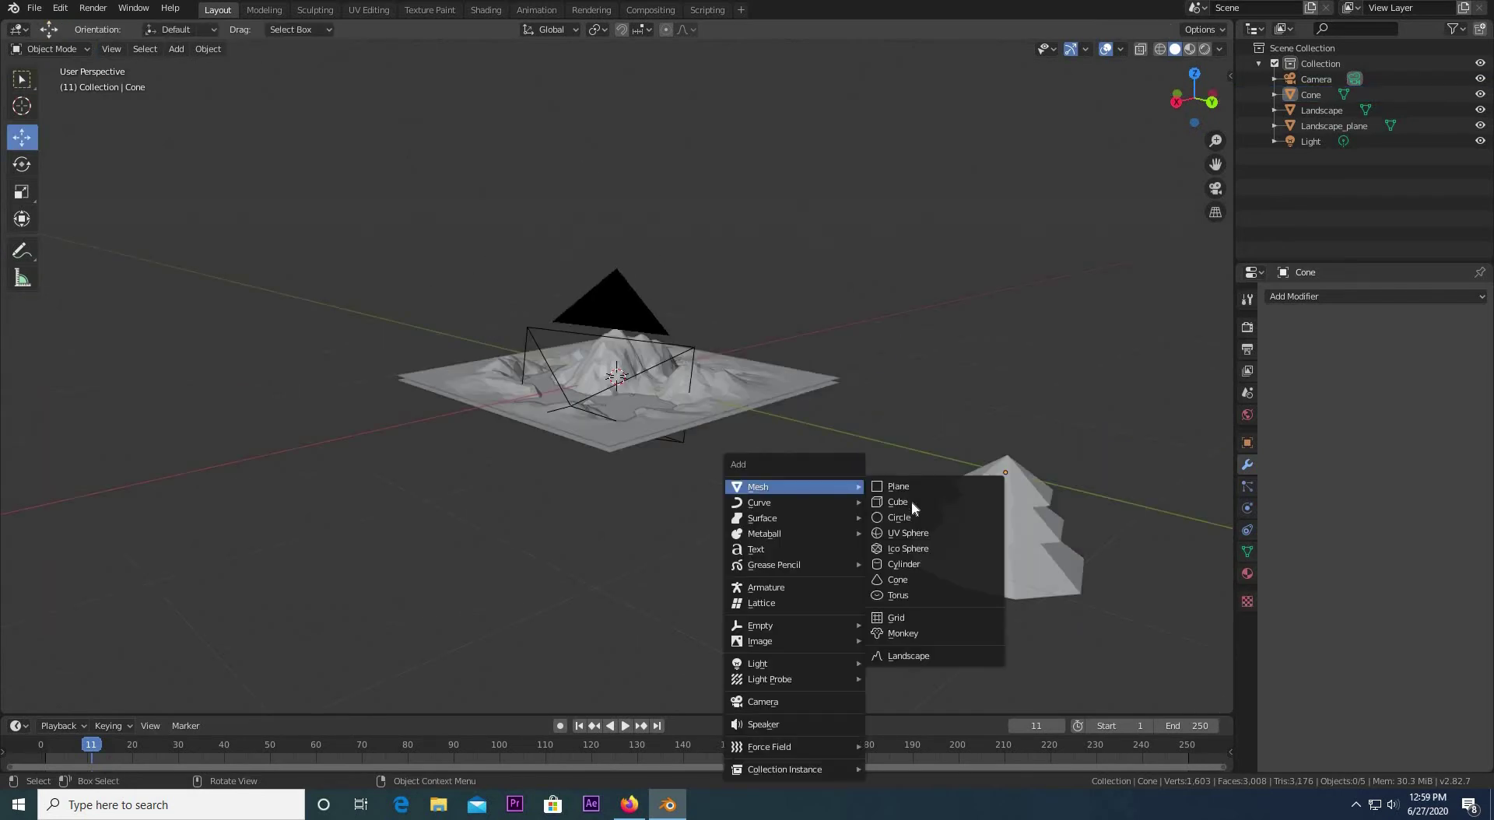
pyautogui.click(905, 563)
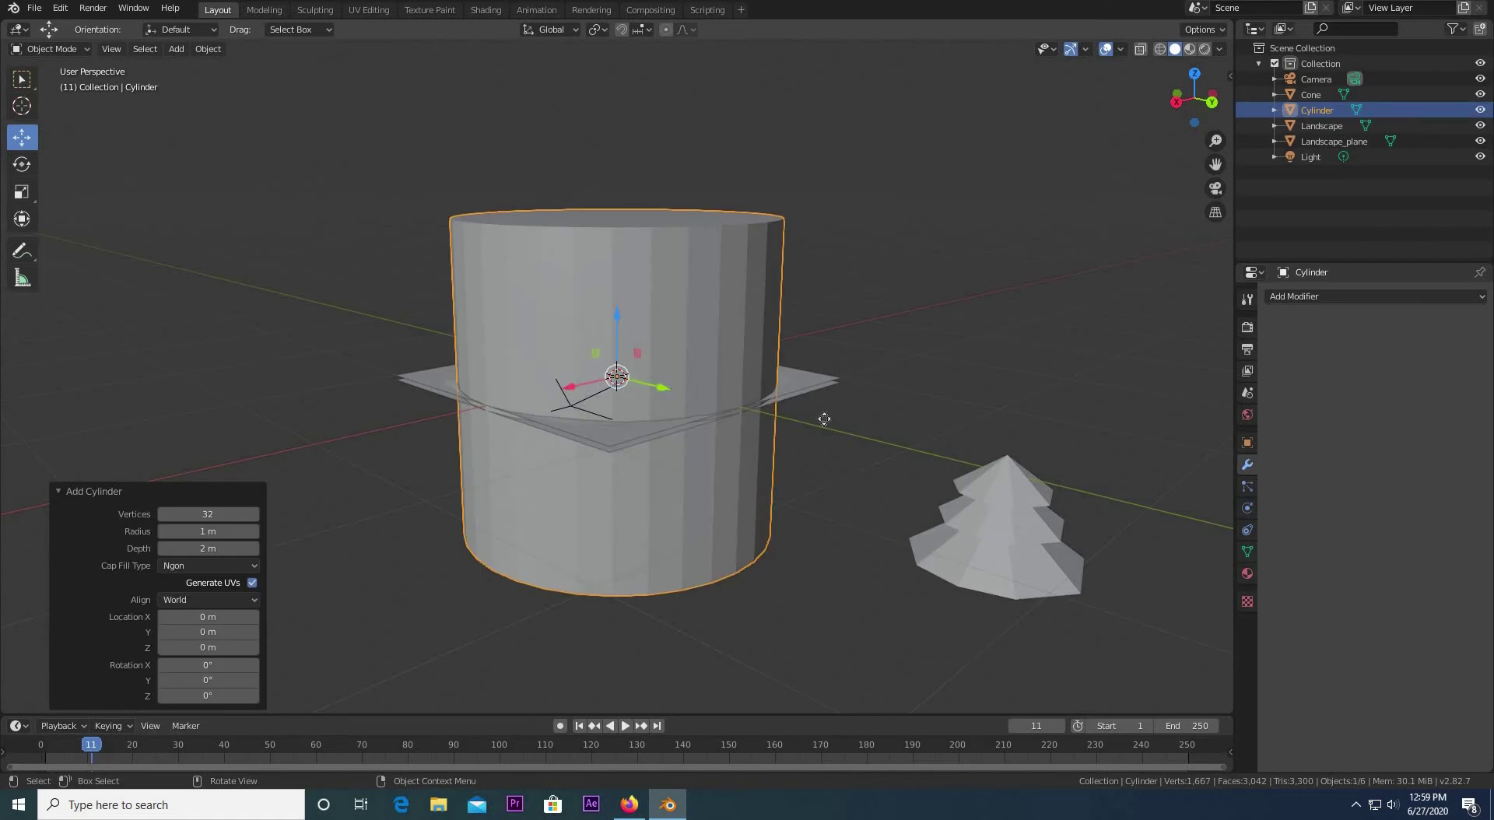
pyautogui.press('g')
pyautogui.press('y')
pyautogui.click(972, 411)
pyautogui.press('g')
pyautogui.press('z')
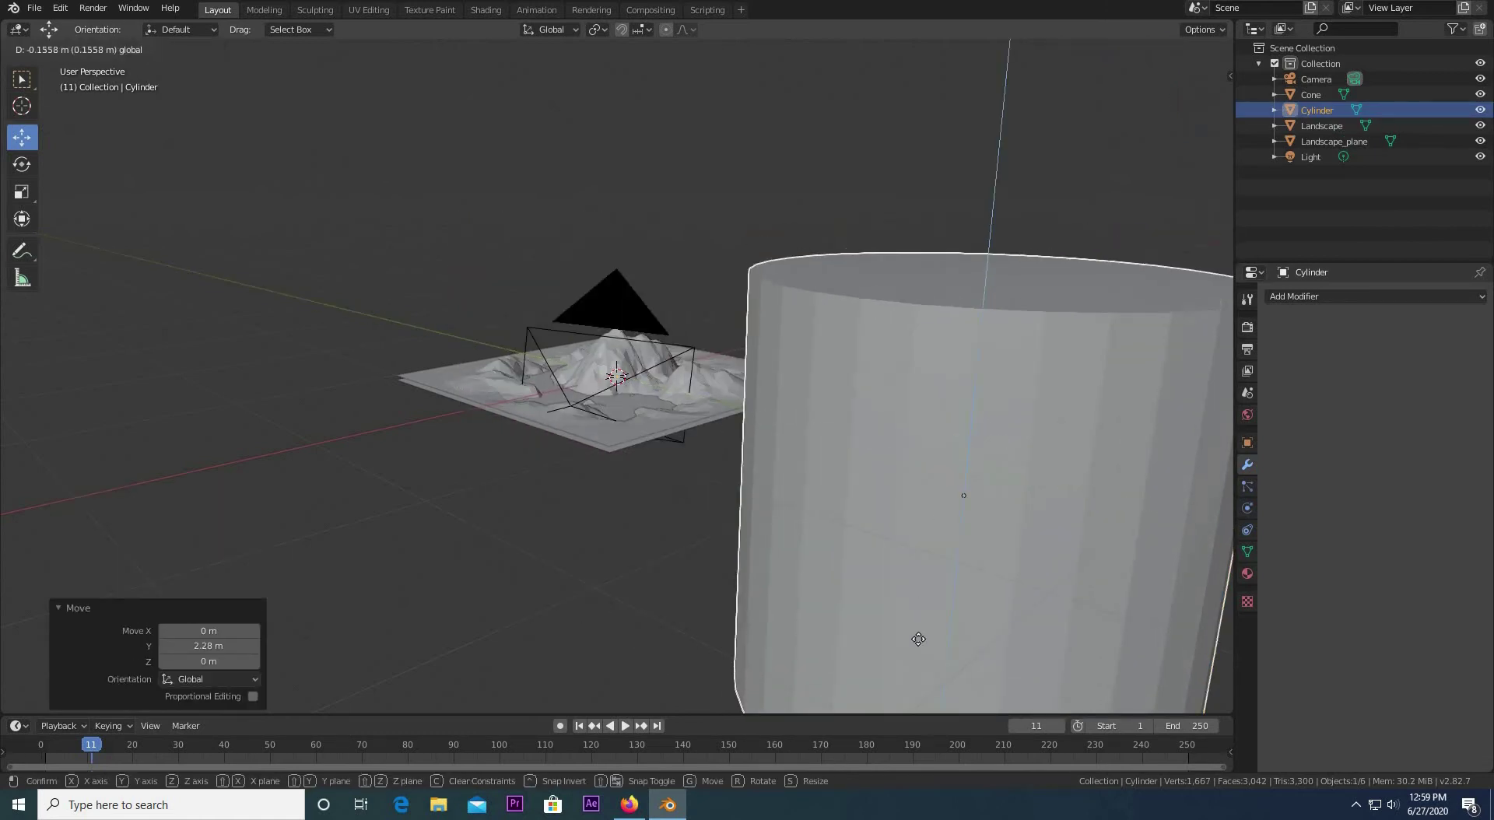
pyautogui.click(966, 684)
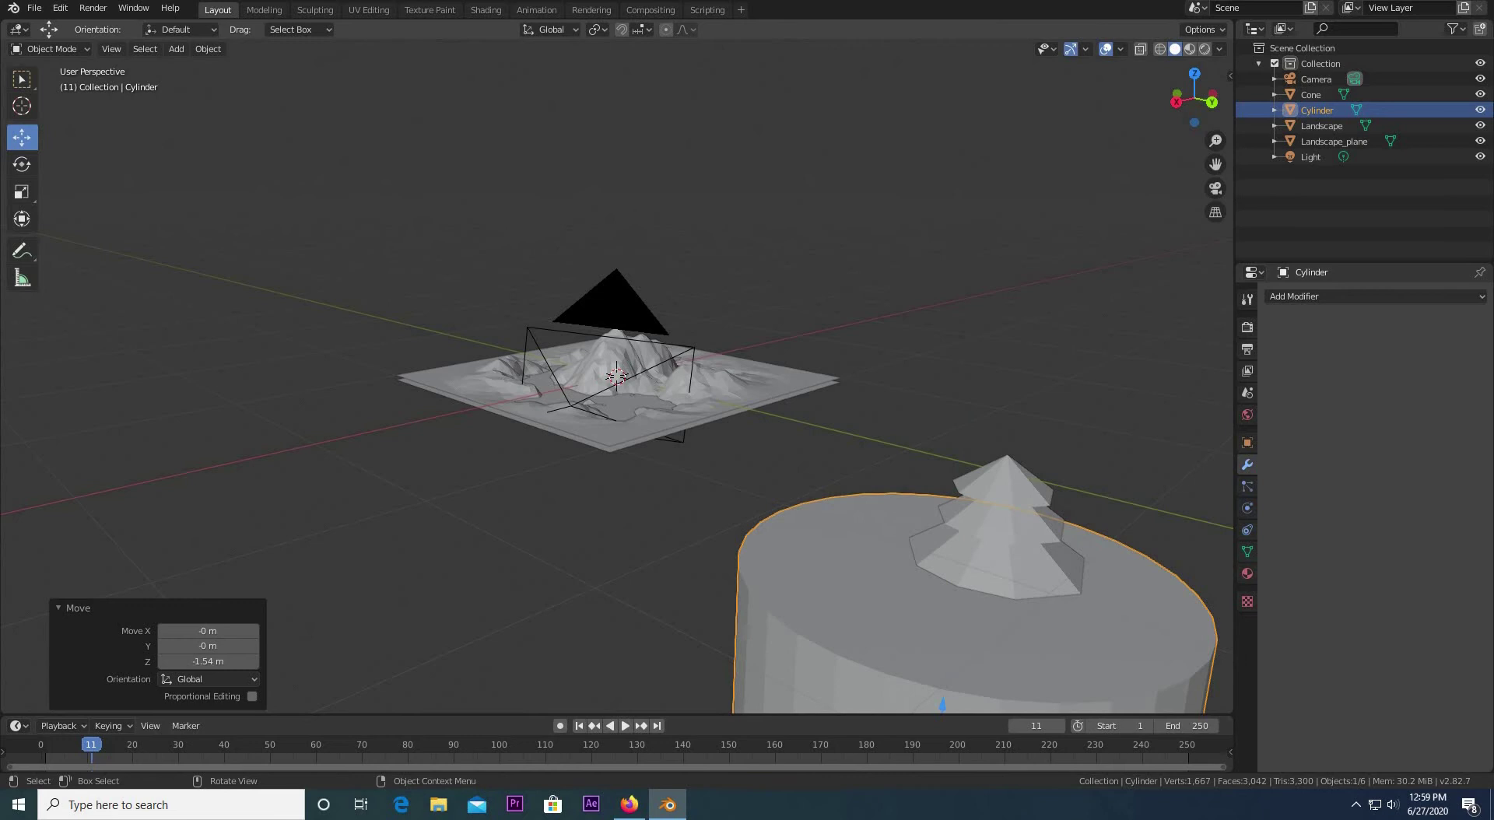
# Step: Scale the cylinder down to 0.068, raise it about 0.434 m and shift it about 0.184 m along Y to centre it beneath the foliage
pyautogui.press('s')
pyautogui.click(956, 700)
pyautogui.moveTo(1008, 556); pyautogui.dragTo(1021, 494, button='middle')
pyautogui.press('g')
pyautogui.press('z')
pyautogui.click(1032, 397)
pyautogui.press('g')
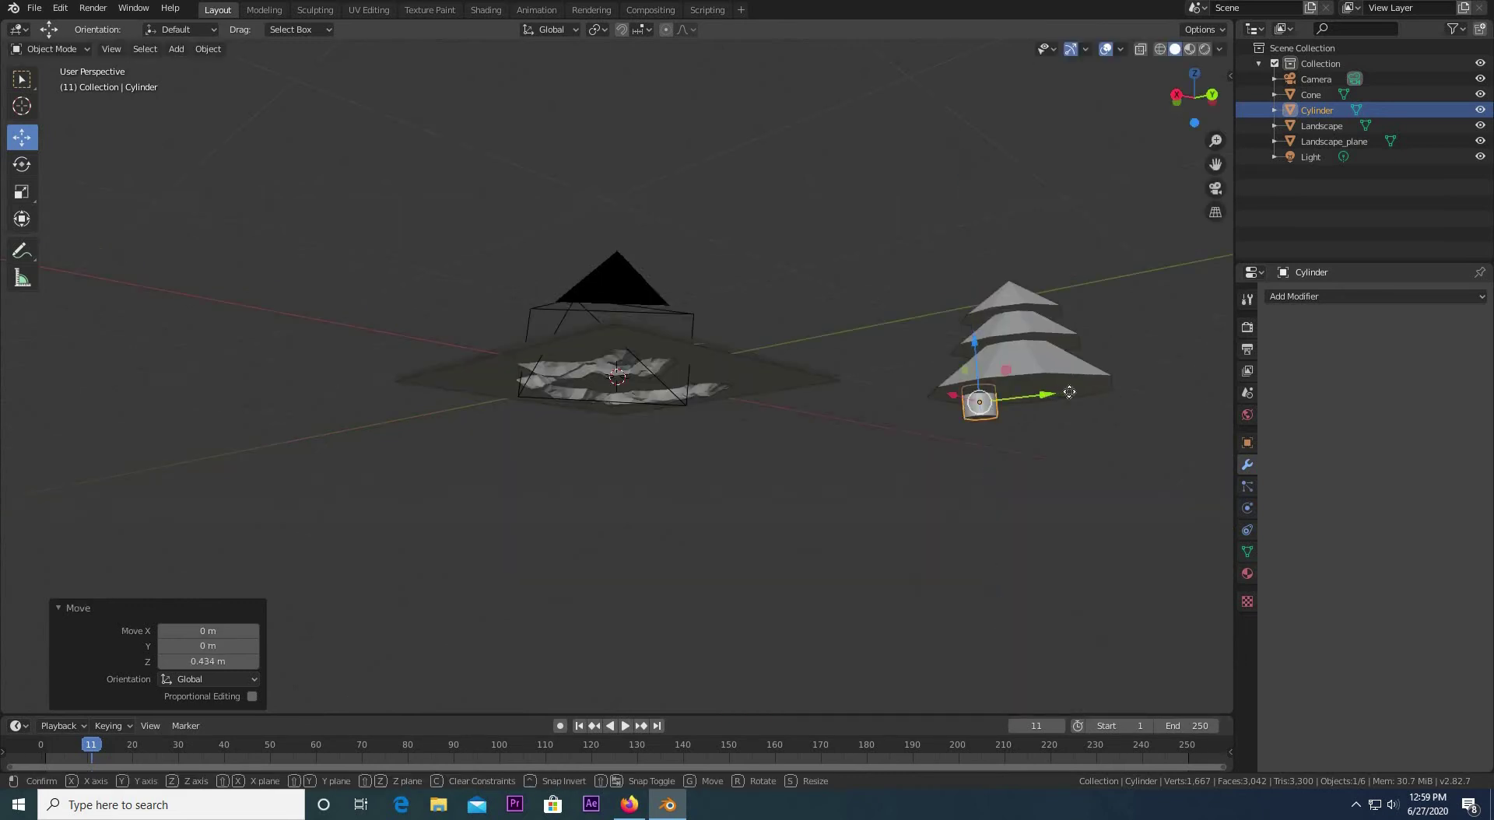
pyautogui.press('y')
pyautogui.click(1061, 579)
# Step: Stretch the trunk to a Z scale of 0.138 and lower it to a Z location of about -0.49 m
pyautogui.moveTo(1062, 580); pyautogui.dragTo(1046, 444, button='middle')
pyautogui.click(1248, 443)
pyautogui.moveTo(1412, 495); pyautogui.dragTo(1429, 495)
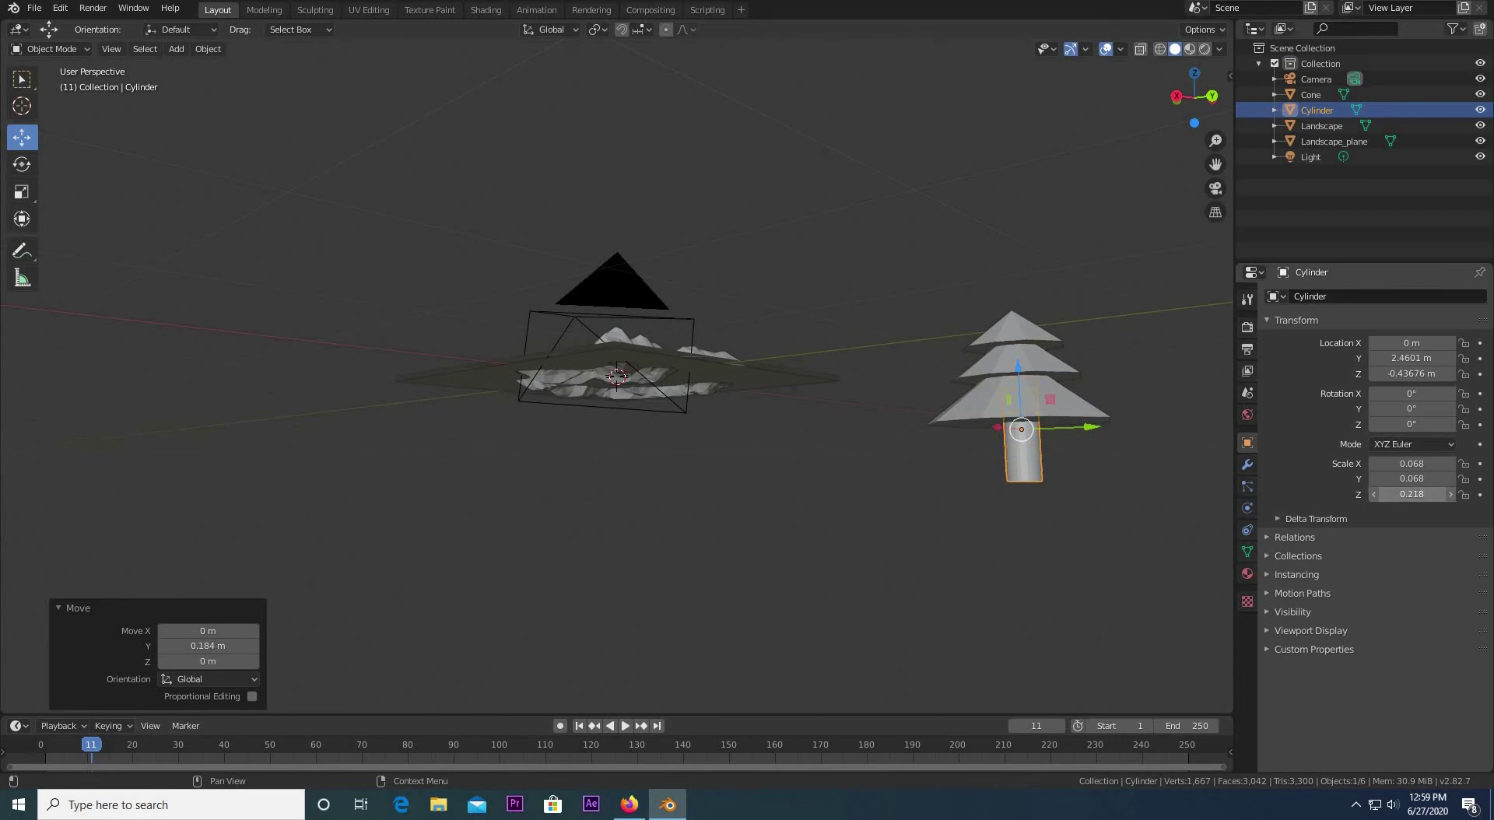
pyautogui.moveTo(1018, 372); pyautogui.dragTo(1018, 387)
pyautogui.click(1049, 489)
pyautogui.moveTo(1049, 488); pyautogui.dragTo(1118, 515, button='middle')
pyautogui.moveTo(1412, 495); pyautogui.dragTo(1405, 495)
pyautogui.moveTo(1101, 507); pyautogui.dragTo(1041, 577, button='middle')
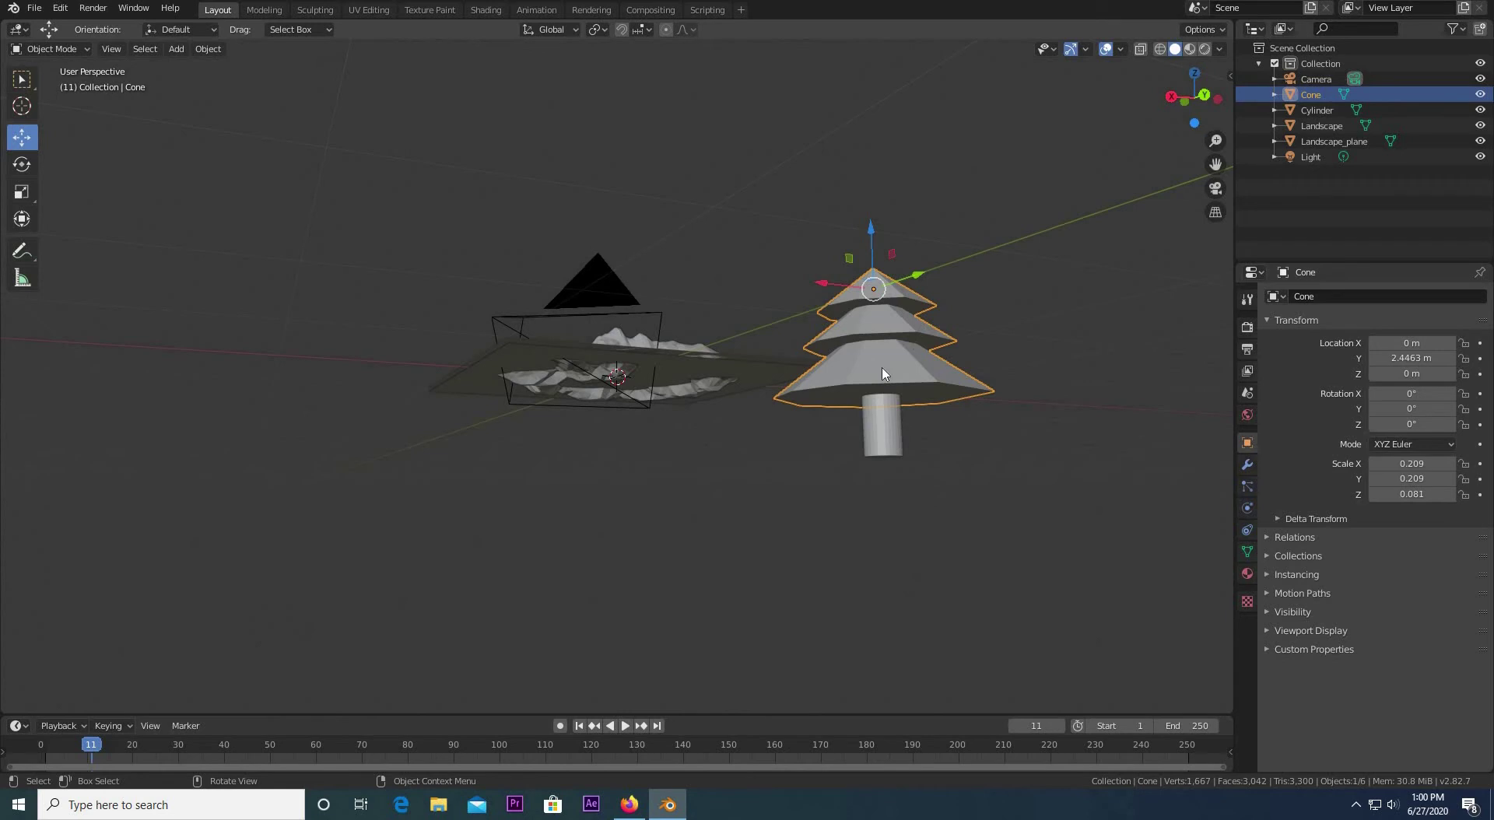
# Step: Select the trunk and the foliage and join them into one tree object
pyautogui.keyDown('shift'); pyautogui.click(882, 369); pyautogui.keyUp('shift')
pyautogui.click(883, 371)
pyautogui.click(887, 439)
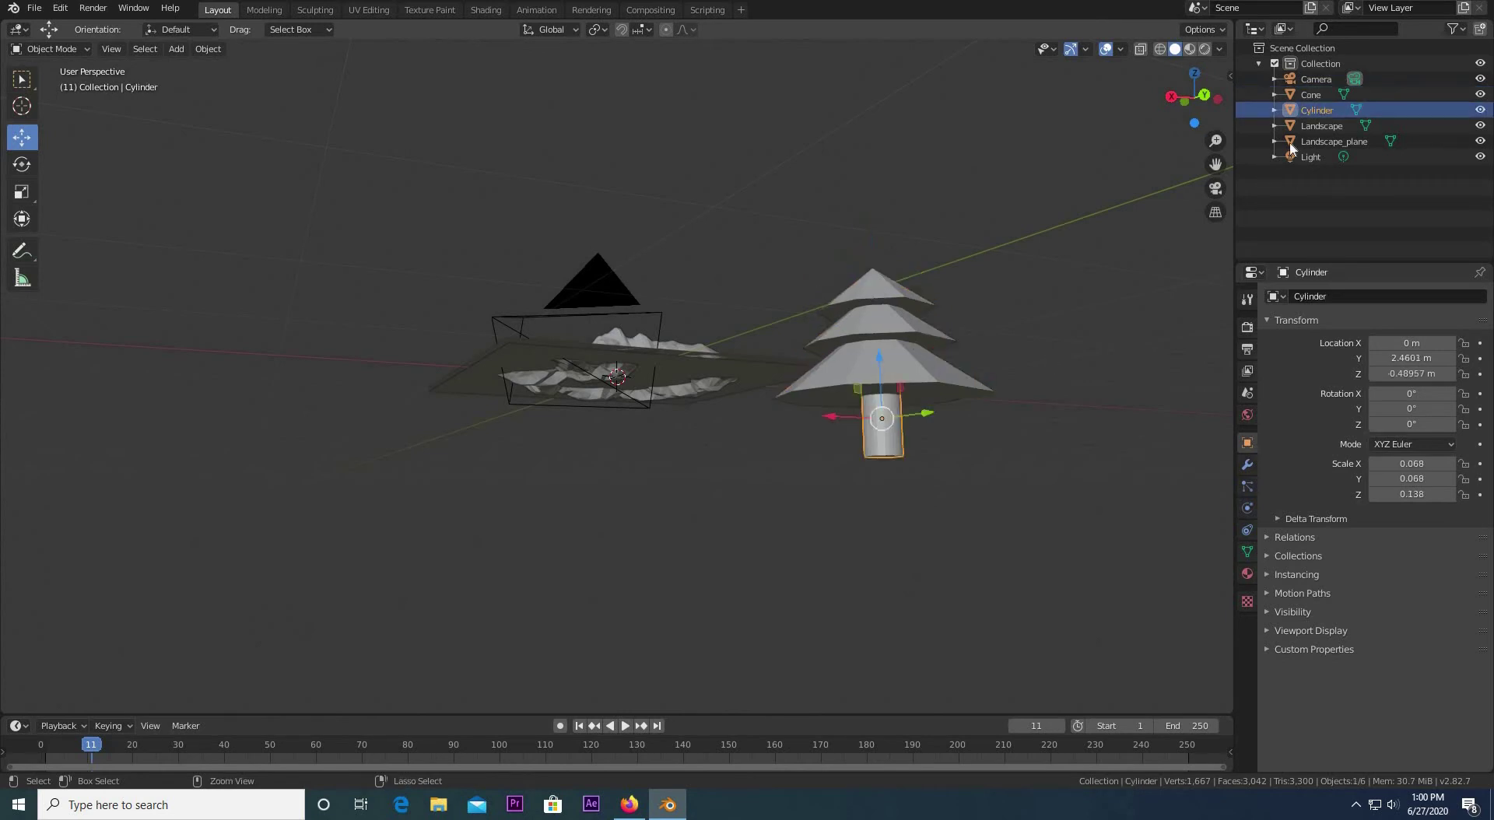
pyautogui.keyDown('shift'); pyautogui.click(887, 381); pyautogui.keyUp('shift')
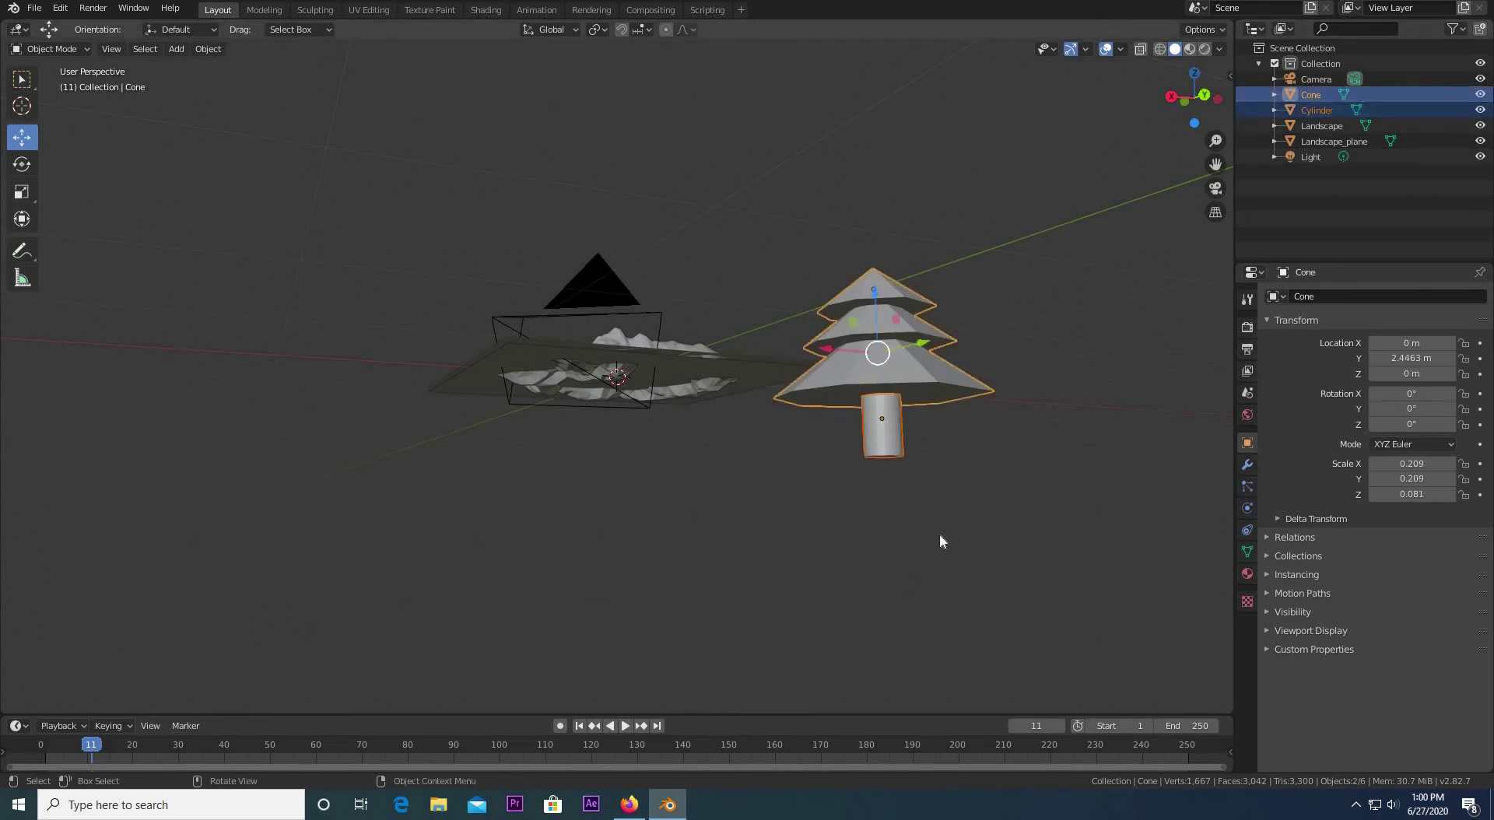
pyautogui.hotkey('ctrl', 'j')
pyautogui.click(996, 523)
pyautogui.moveTo(994, 523); pyautogui.dragTo(945, 577, button='middle')
pyautogui.moveTo(1047, 604); pyautogui.dragTo(984, 494, button='middle')
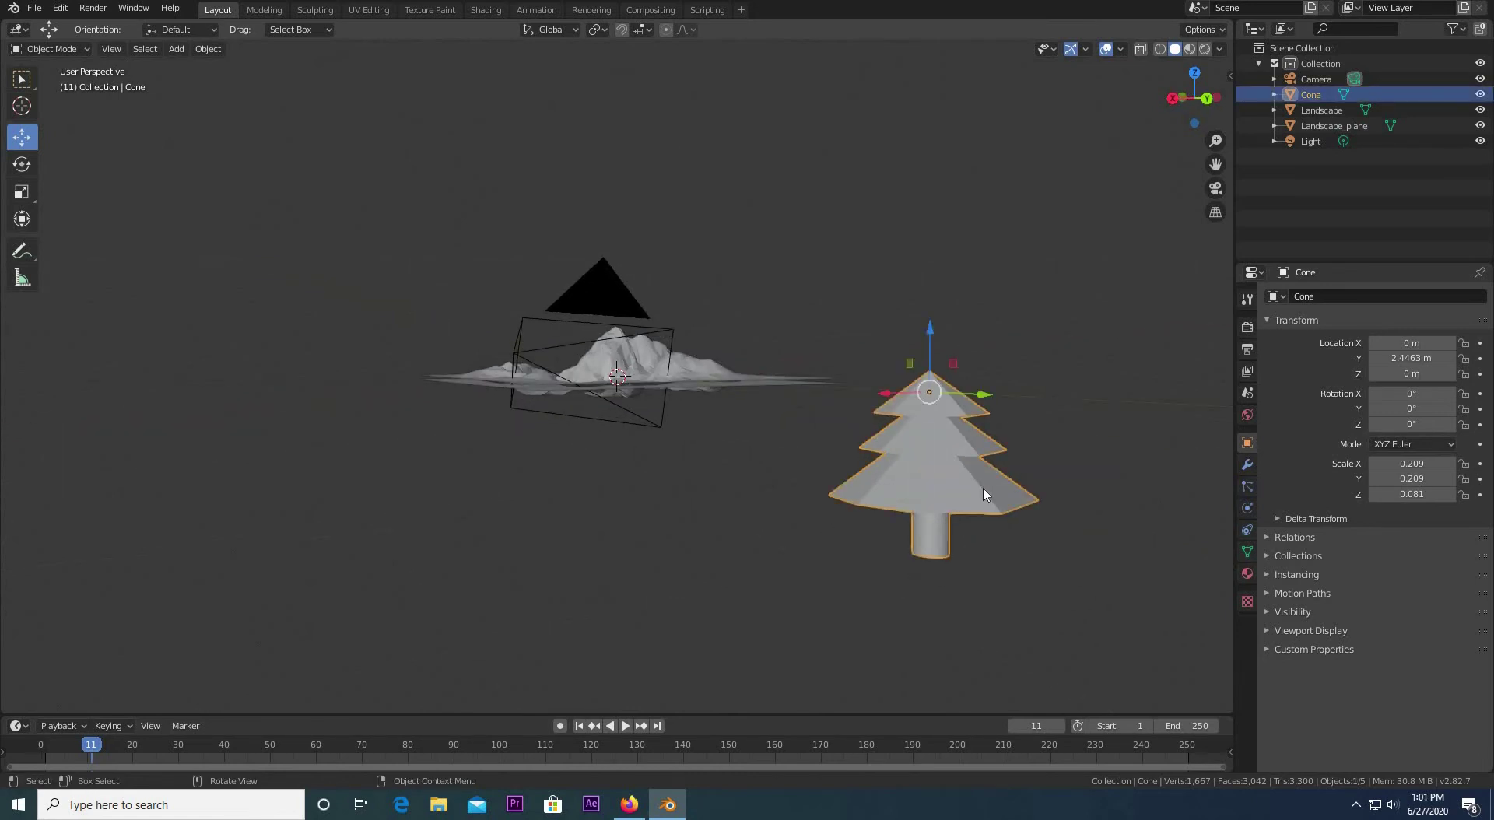
# Step: Open the joined tree's mesh in Edit Mode and get a close view of the trunk
pyautogui.press('Tab')
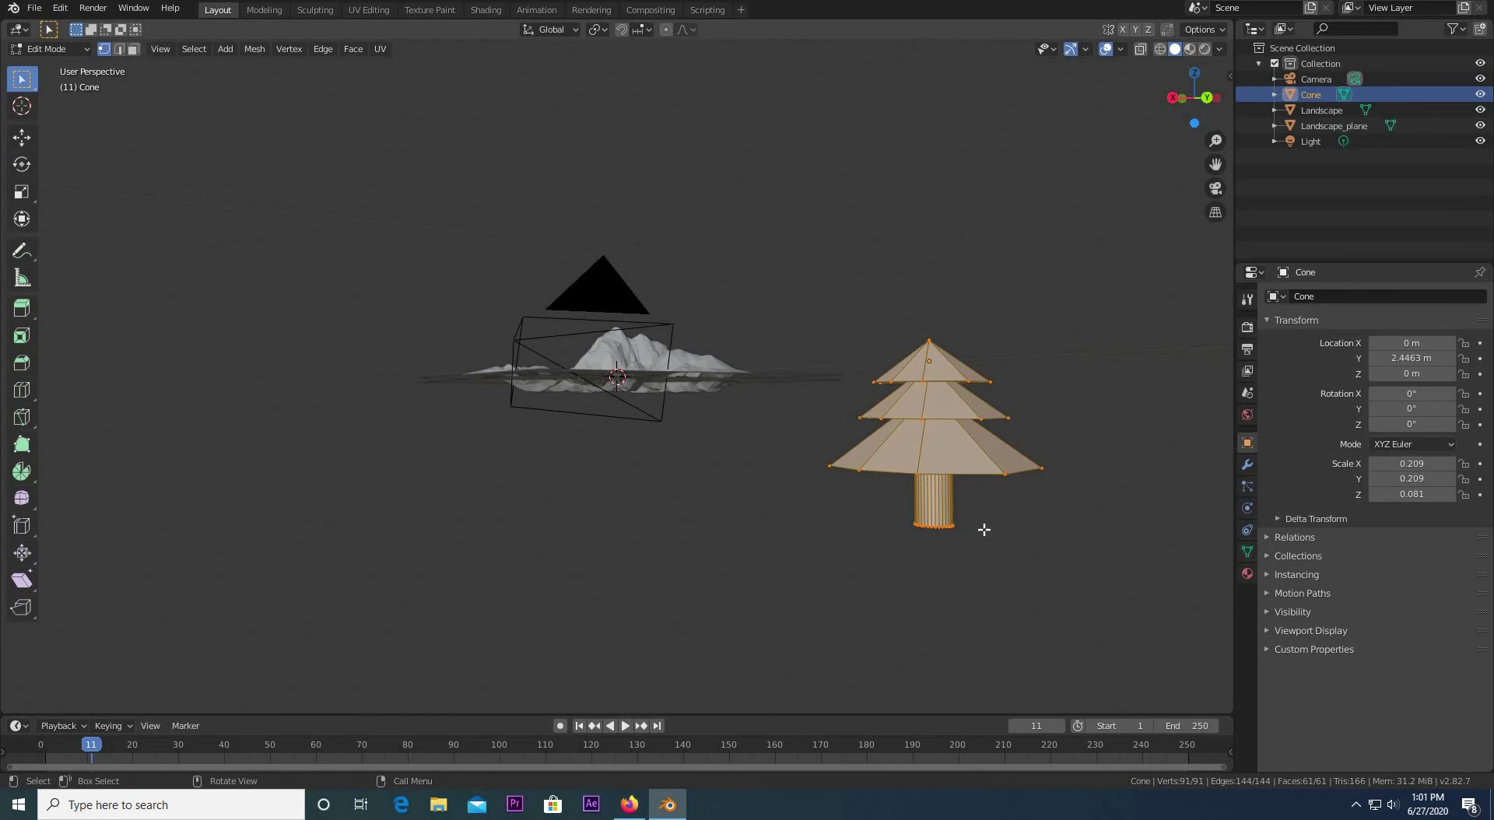
pyautogui.scroll(5, 1012, 575)
pyautogui.moveTo(1065, 592); pyautogui.dragTo(1023, 583, button='middle')
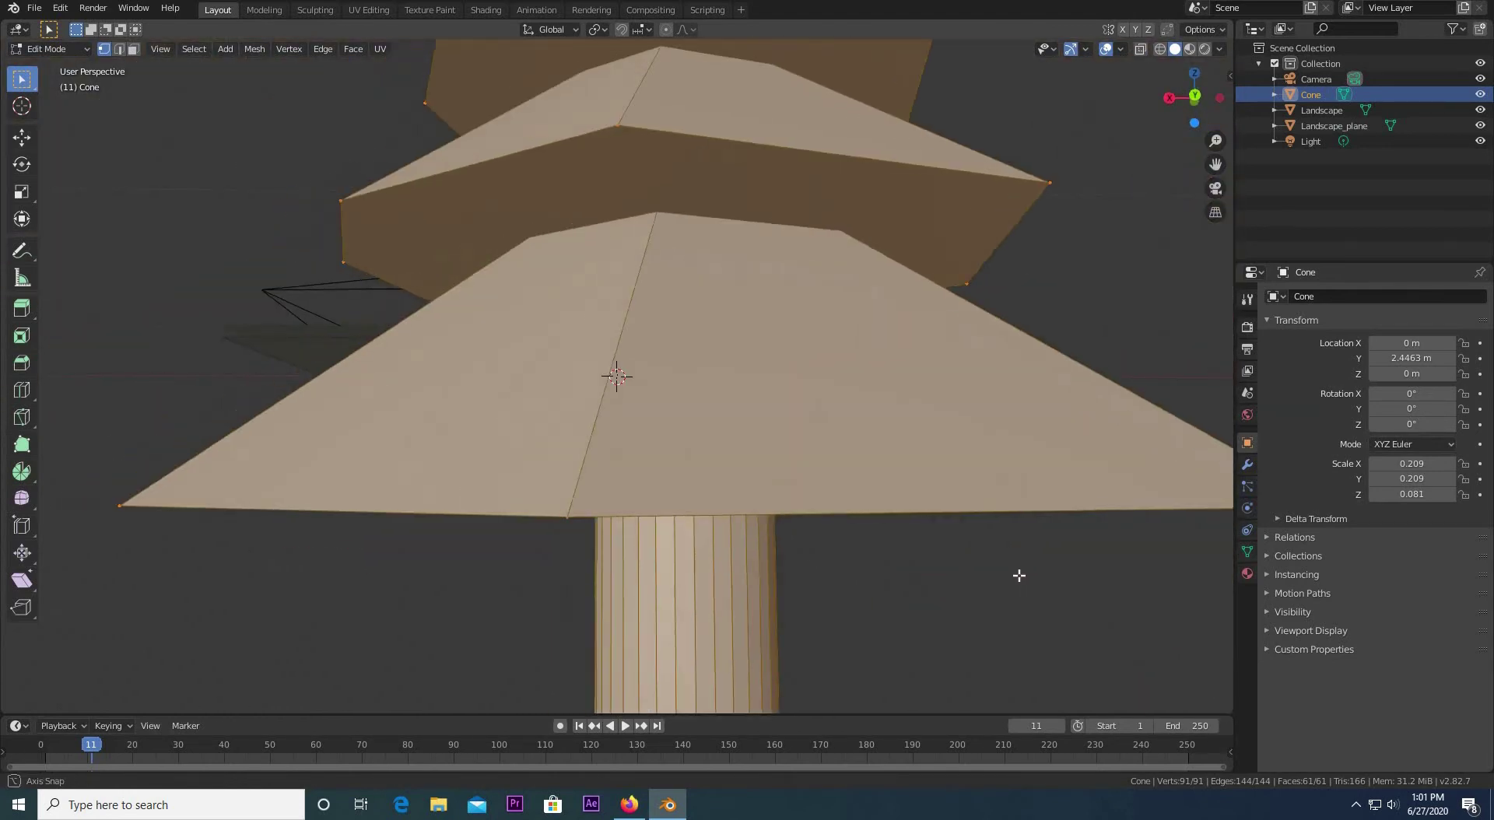
pyautogui.moveTo(1017, 574); pyautogui.dragTo(987, 580, button='middle')
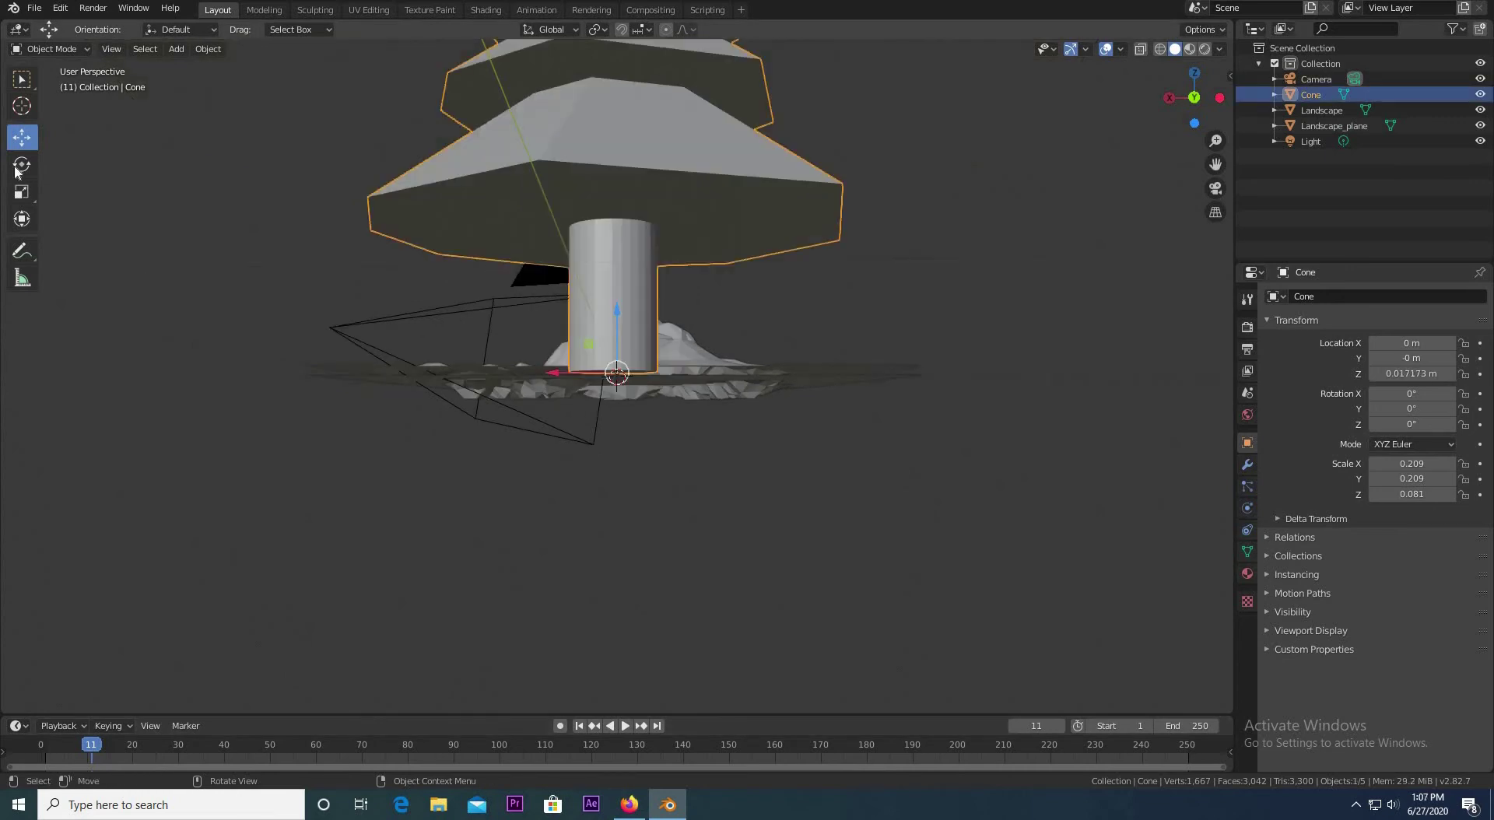
# Step: Activate the Rotate tool for the selected tree
pyautogui.hotkey('shift', 'space')
pyautogui.press('r')
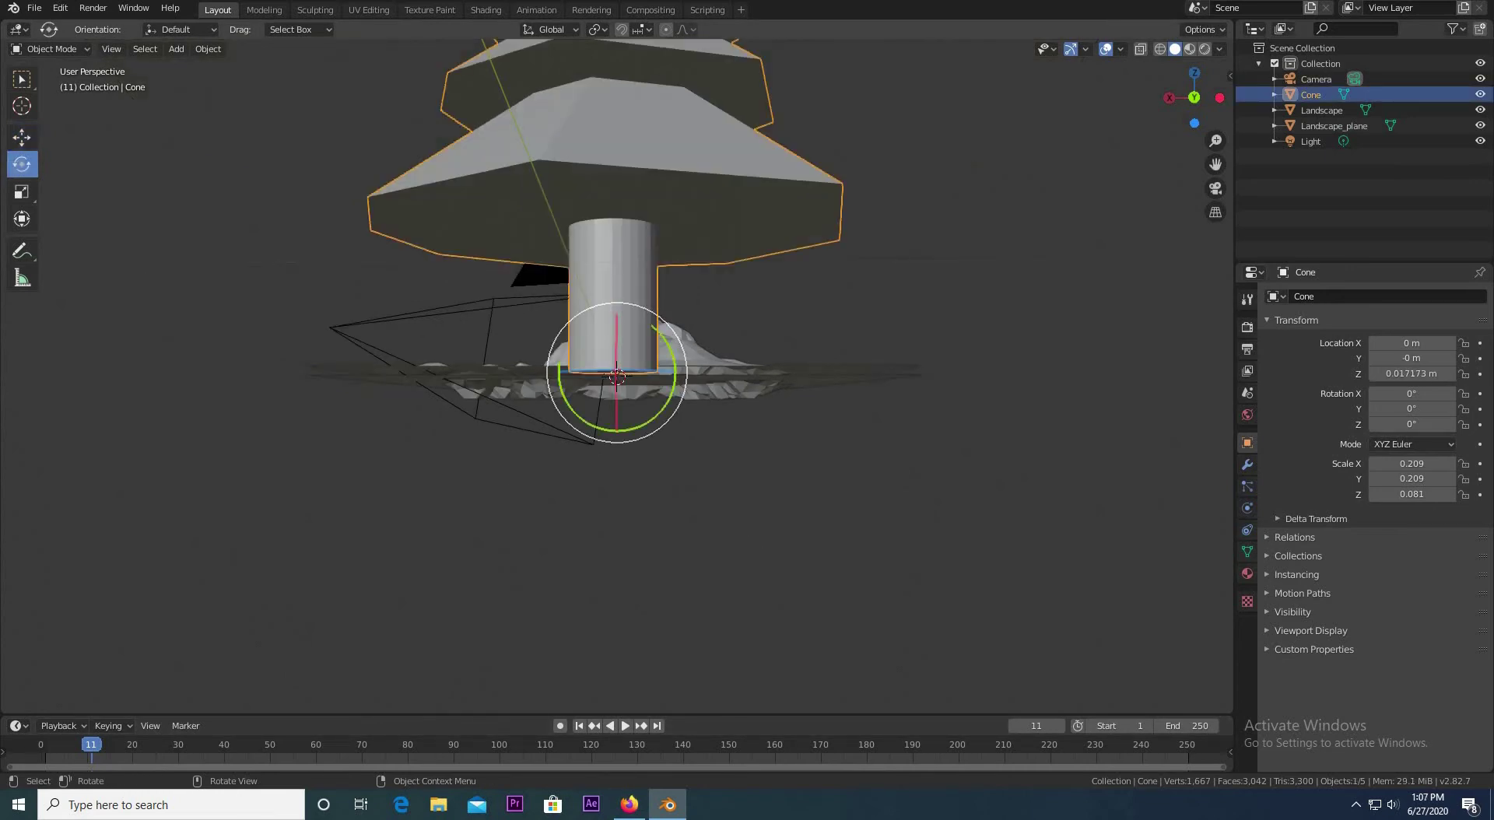
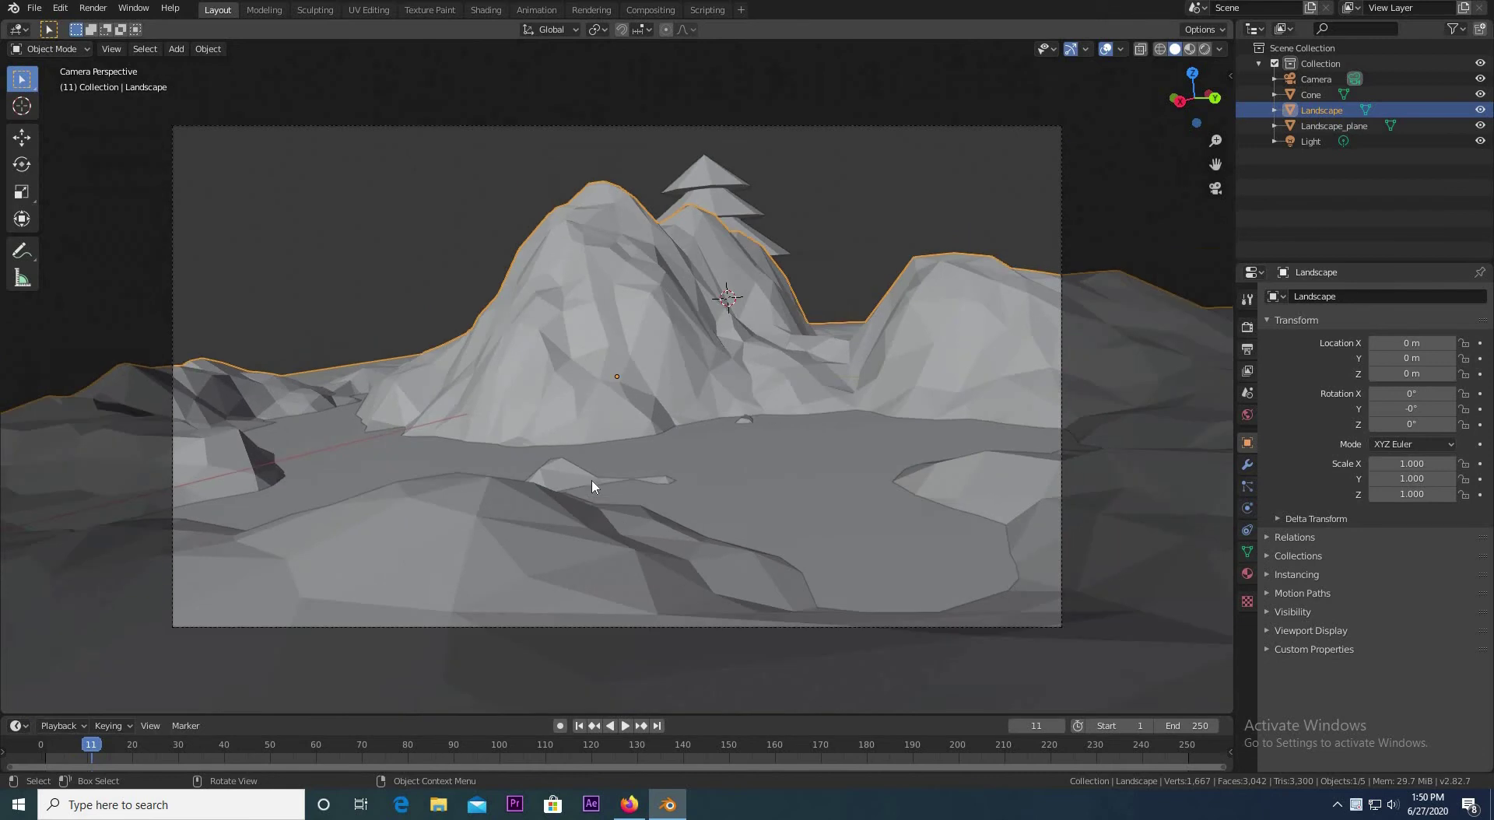
pyautogui.scroll(2, 592, 481)
pyautogui.scroll(-1, 591, 481)
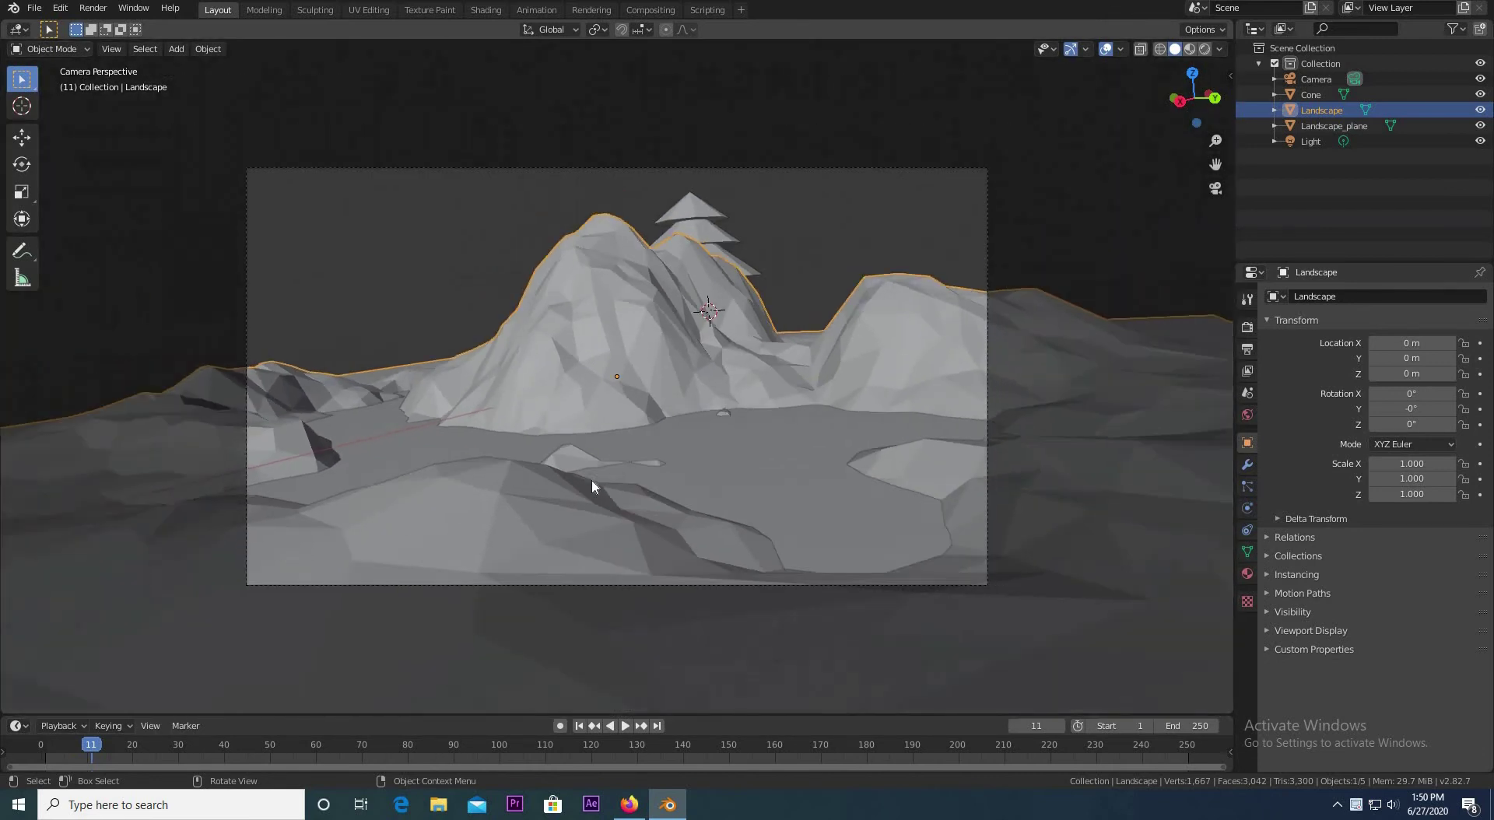
pyautogui.scroll(-2, 592, 482)
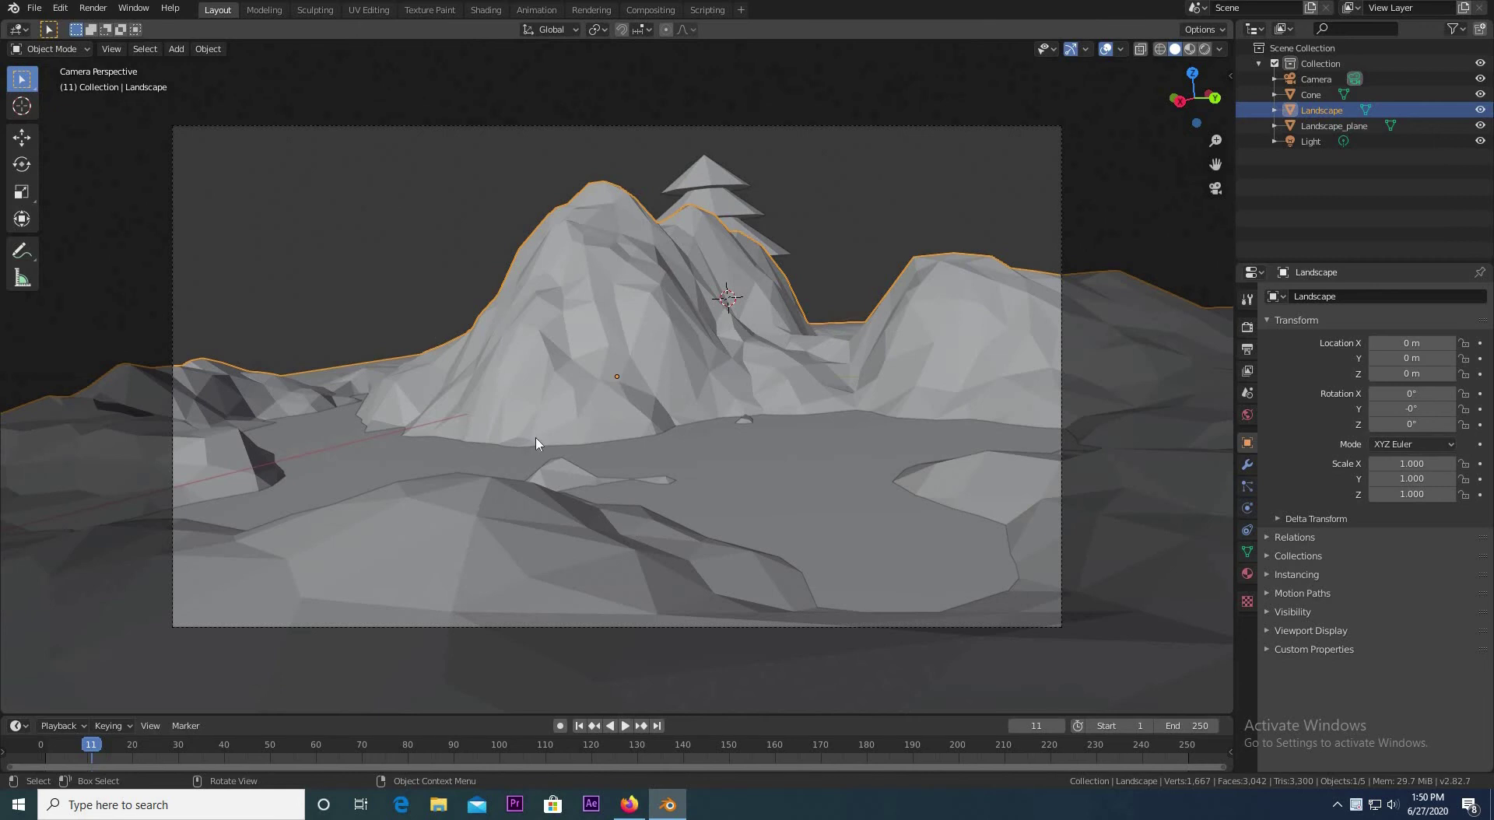
# Step: In Edit Mode, circle-select the landscape's foreground shore, right bank, left hills and the gap between the mountains as tree areas
pyautogui.press('Tab')
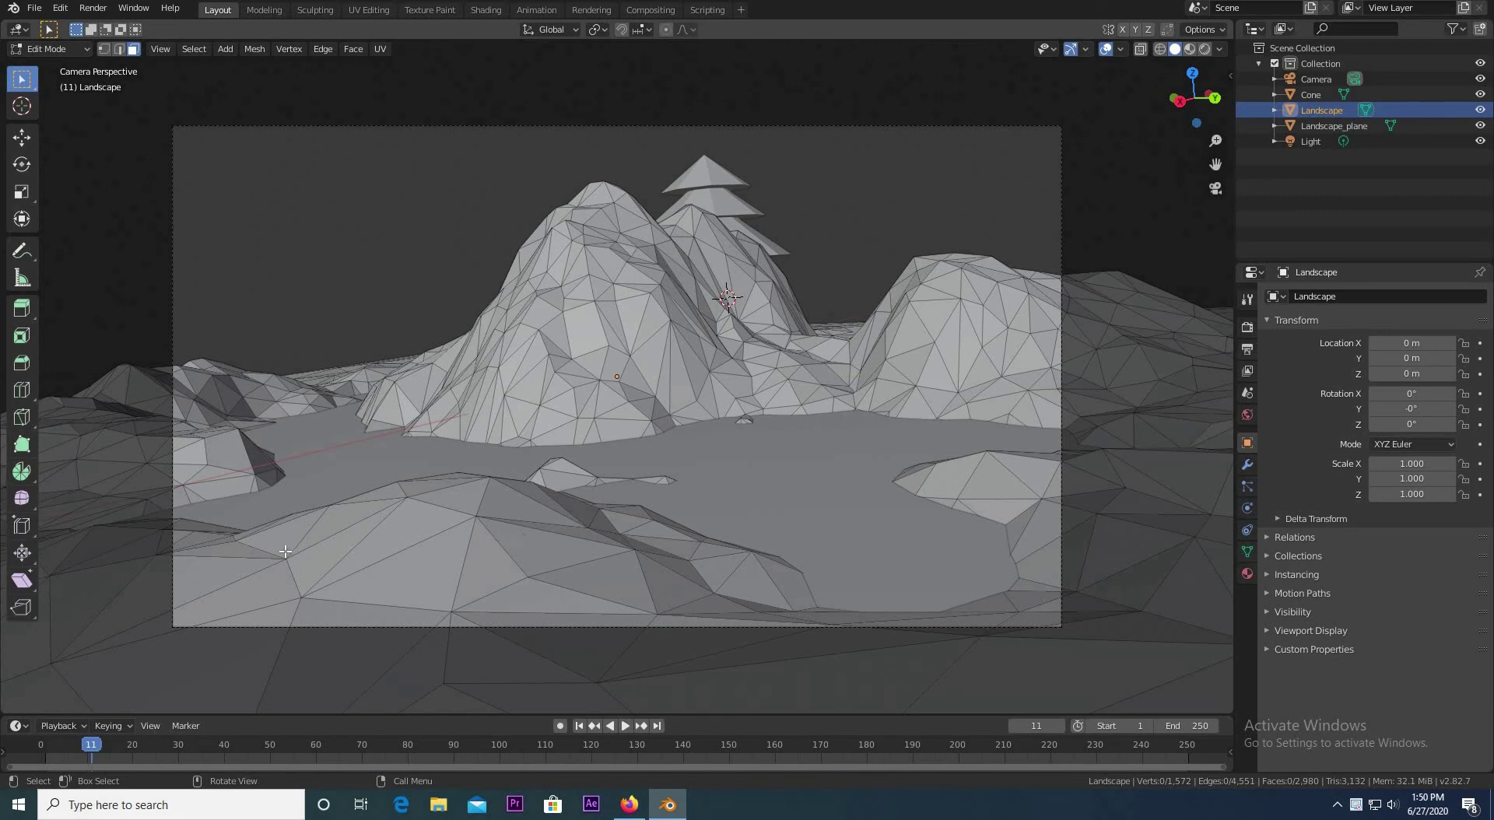
pyautogui.press('c')
pyautogui.moveTo(212, 554)
pyautogui.mouseDown()
pyautogui.moveTo(304, 582)
pyautogui.moveTo(405, 568)
pyautogui.moveTo(435, 510)
pyautogui.moveTo(487, 507)
pyautogui.moveTo(549, 586)
pyautogui.moveTo(654, 537)
pyautogui.moveTo(560, 498)
pyautogui.moveTo(572, 613)
pyautogui.moveTo(739, 618)
pyautogui.moveTo(745, 581)
pyautogui.mouseUp()
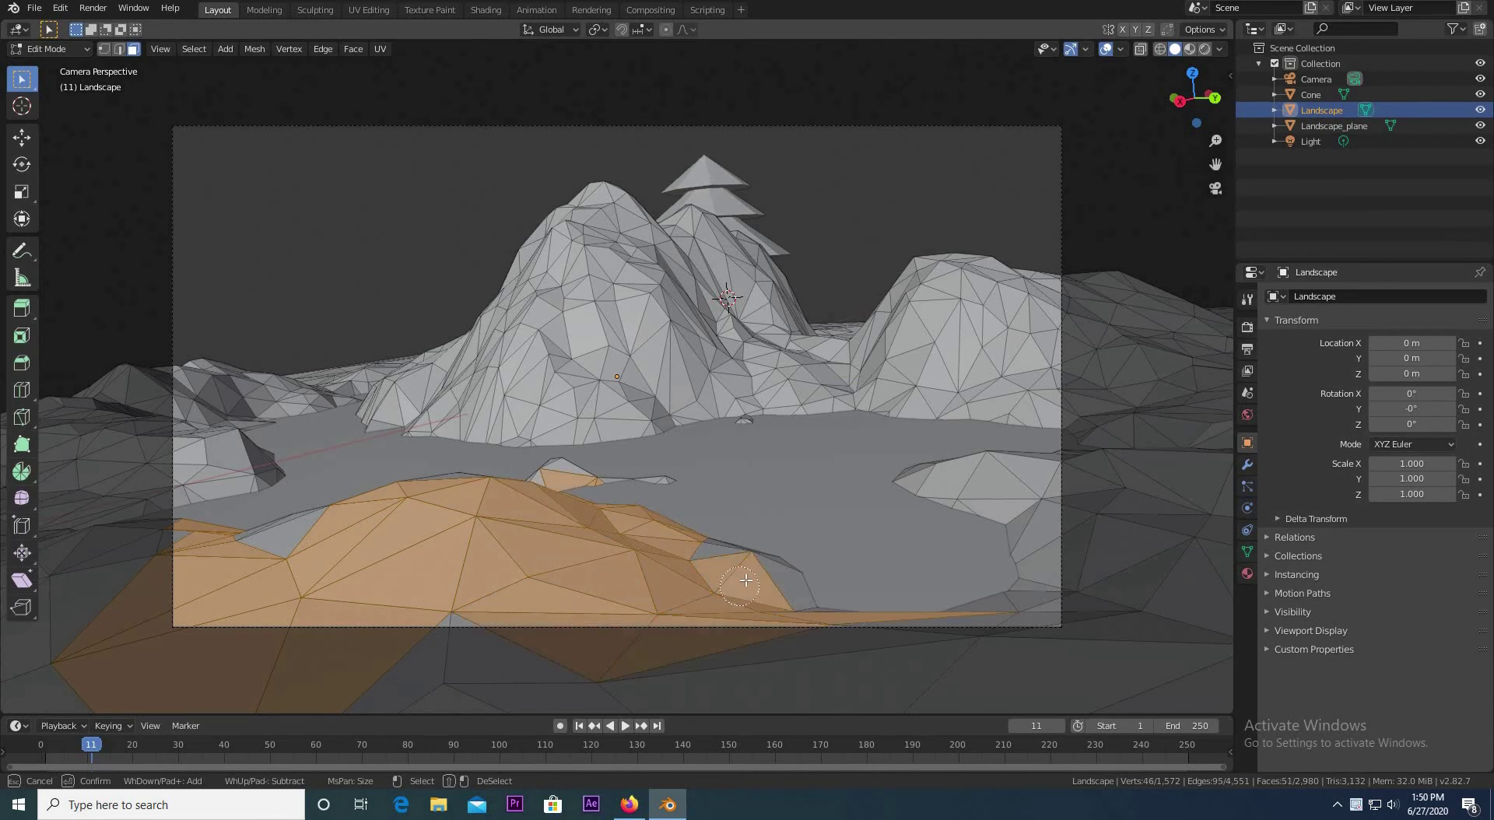
pyautogui.moveTo(1023, 600)
pyautogui.mouseDown()
pyautogui.moveTo(1043, 545)
pyautogui.moveTo(945, 467)
pyautogui.moveTo(1084, 470)
pyautogui.mouseUp()
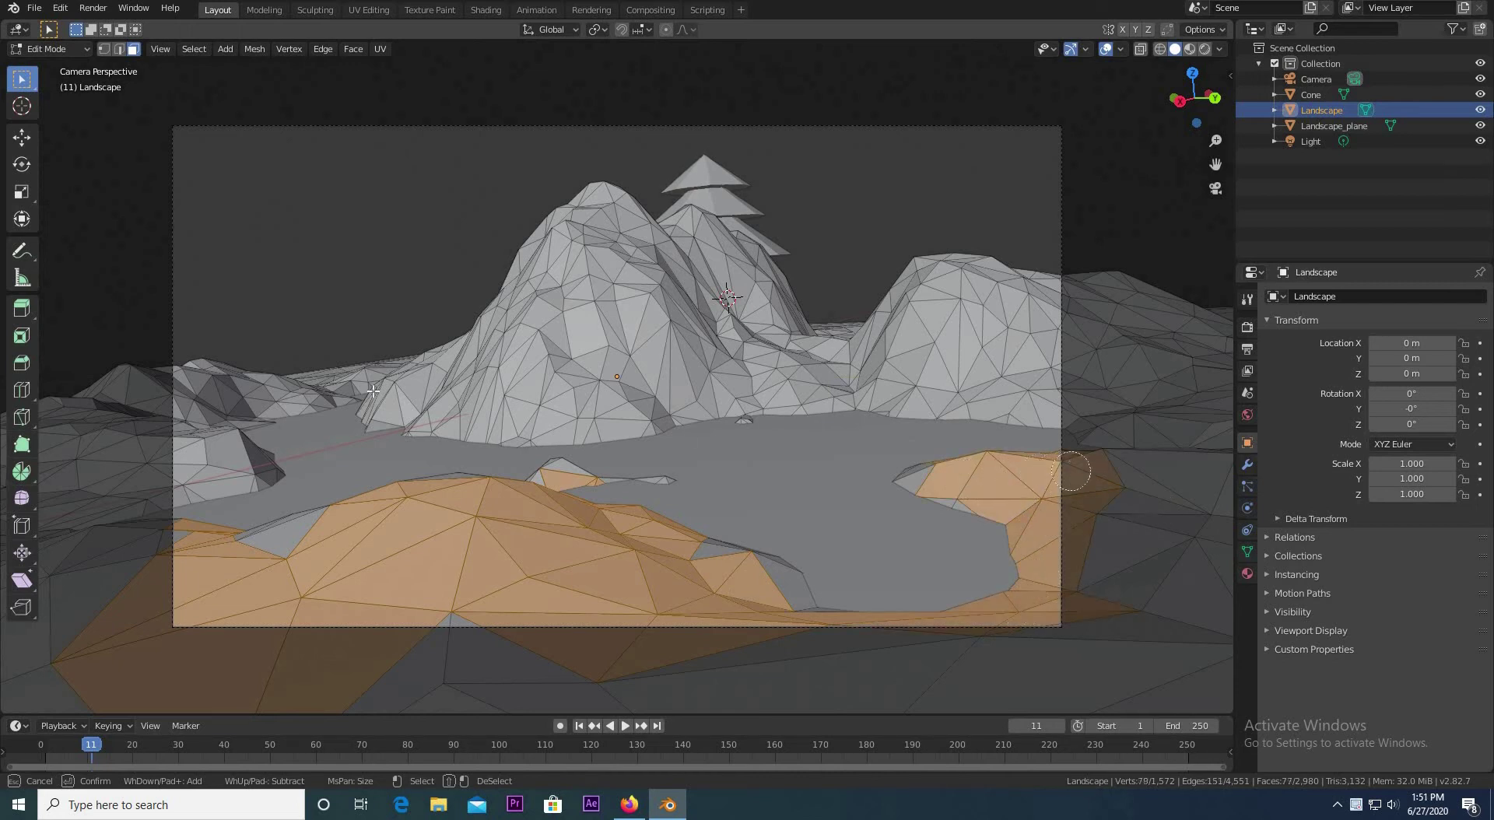
pyautogui.moveTo(206, 449)
pyautogui.mouseDown()
pyautogui.moveTo(209, 467)
pyautogui.moveTo(230, 455)
pyautogui.moveTo(198, 393)
pyautogui.moveTo(308, 376)
pyautogui.moveTo(294, 380)
pyautogui.mouseUp()
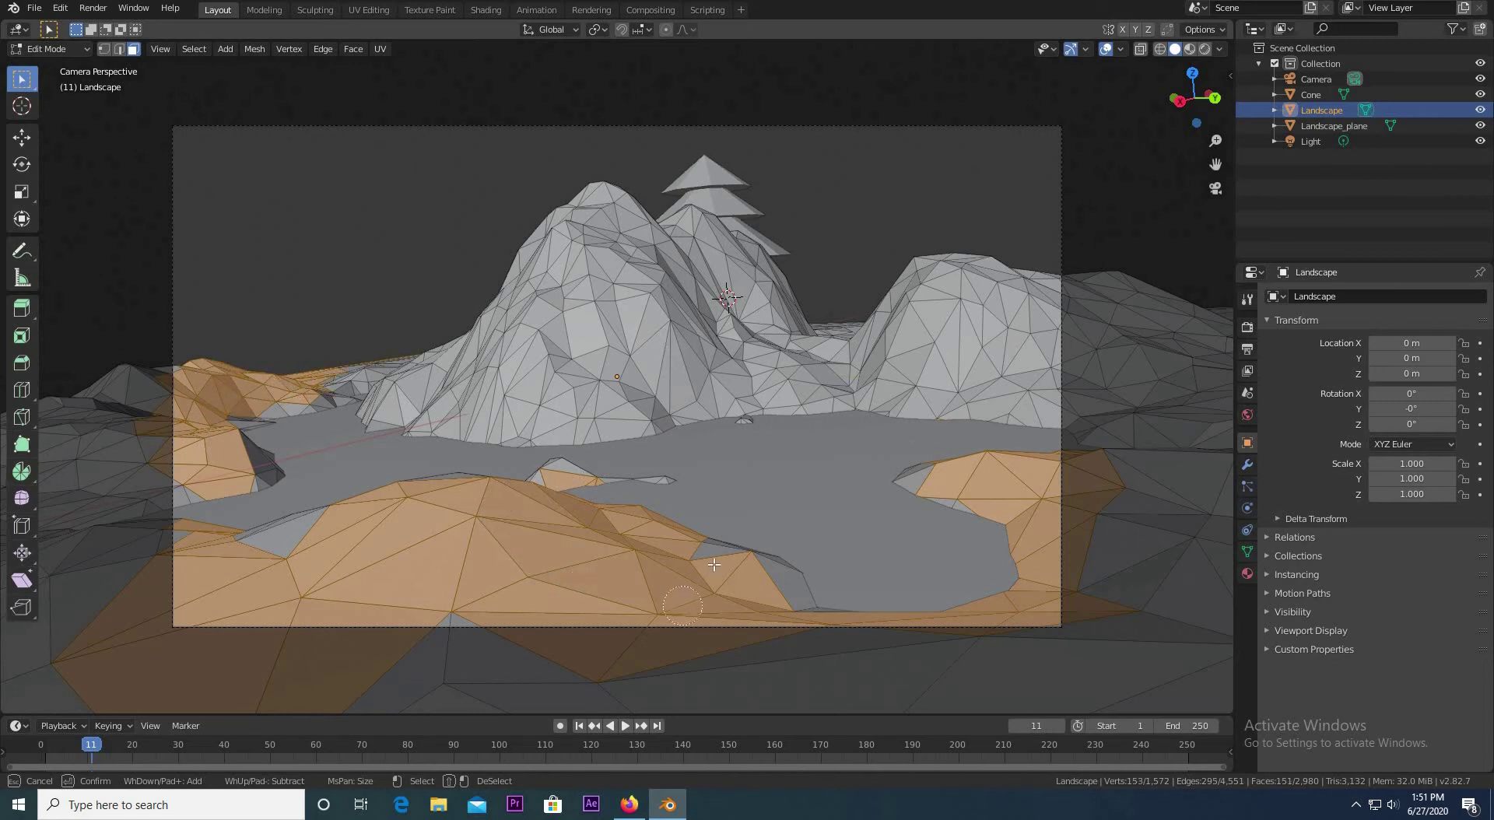
pyautogui.moveTo(824, 303); pyautogui.dragTo(837, 320)
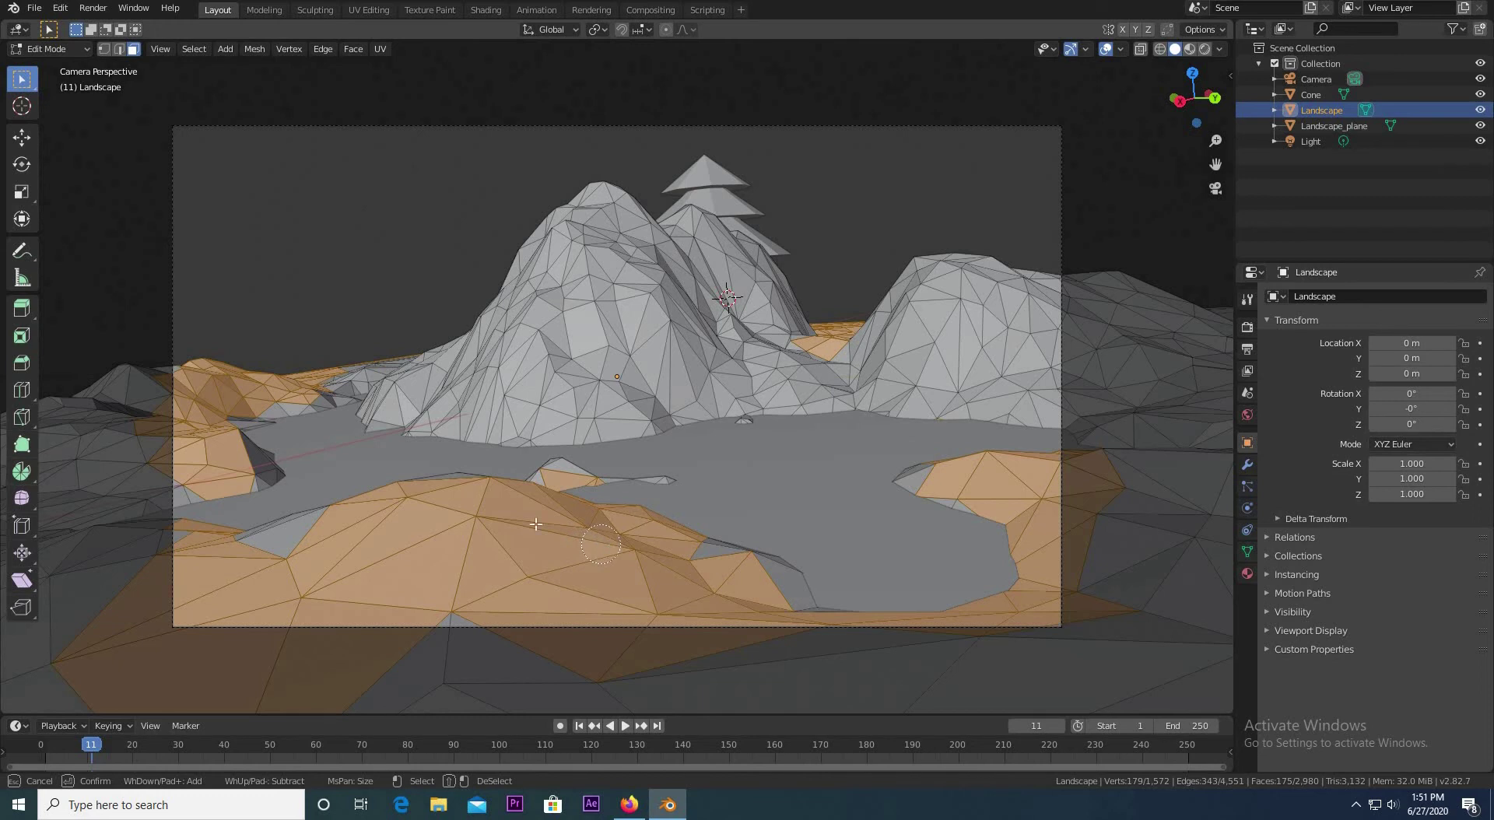
pyautogui.press('Escape')
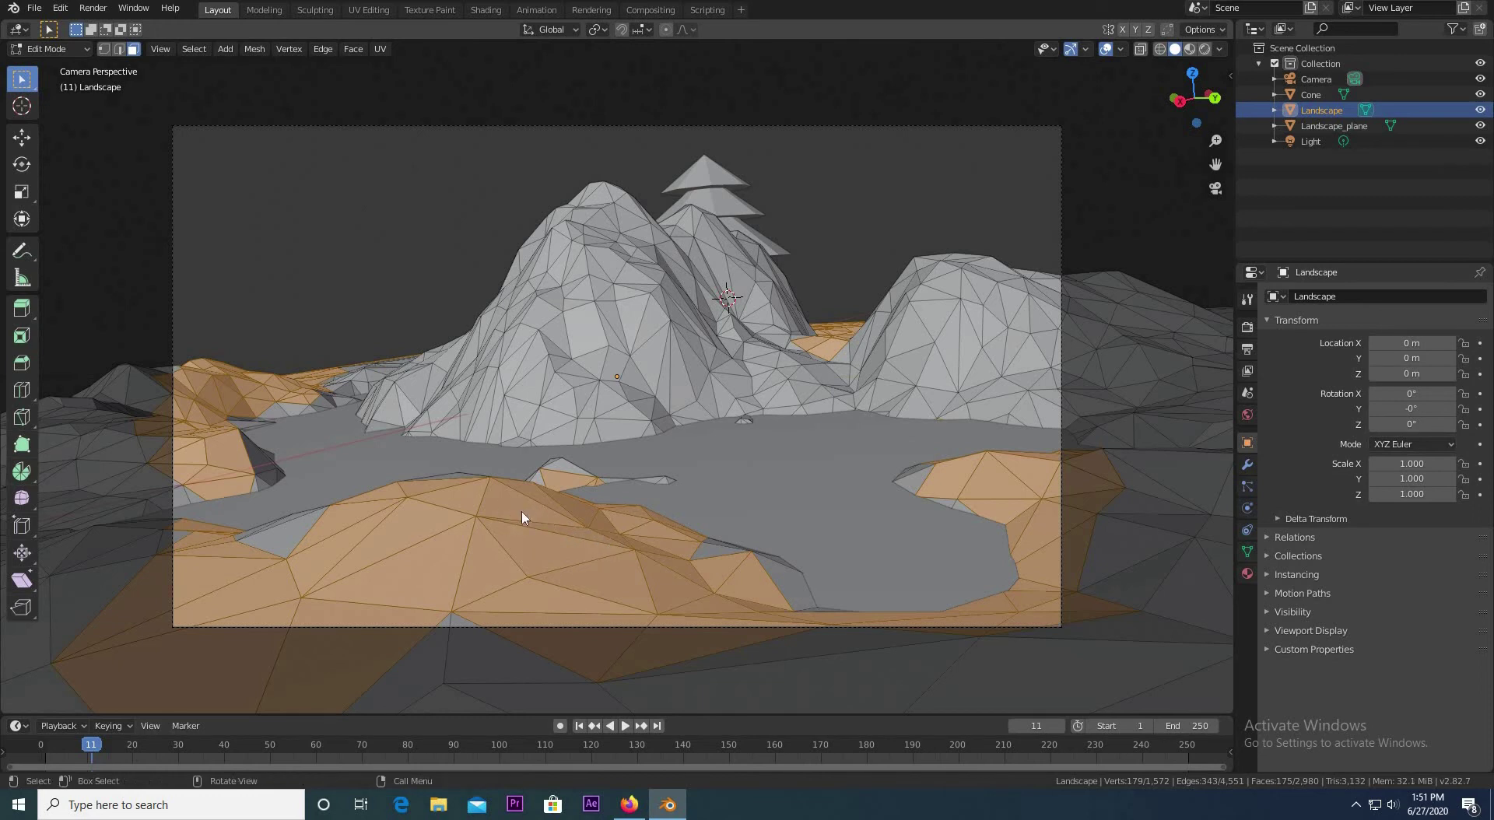
# Step: Subdivide the selected landscape faces with 2 cuts and add a vertex group to the landscape mesh
pyautogui.rightClick(522, 518)
pyautogui.click(420, 451)
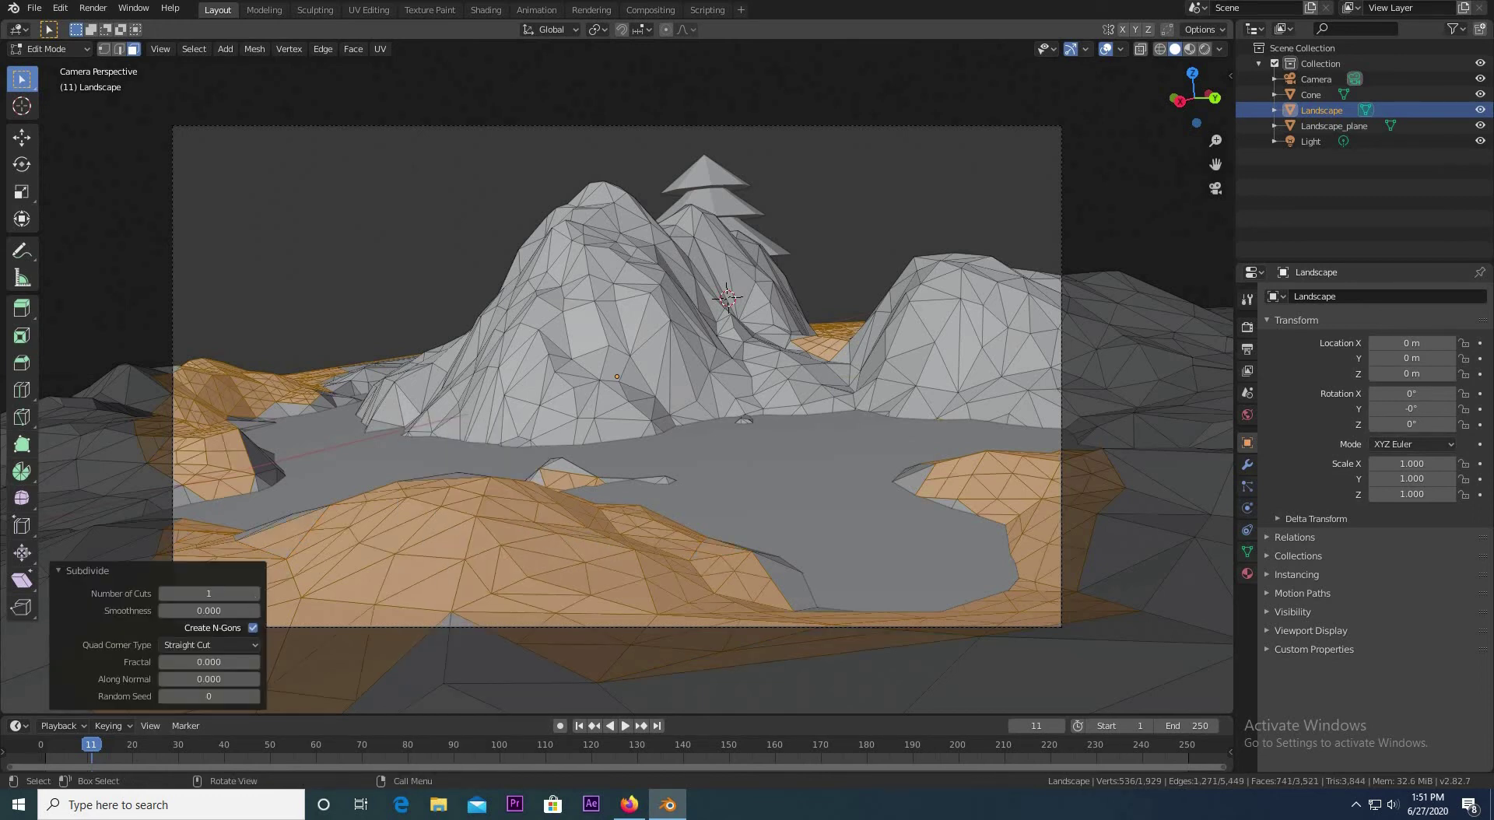
pyautogui.click(254, 593)
pyautogui.click(254, 593)
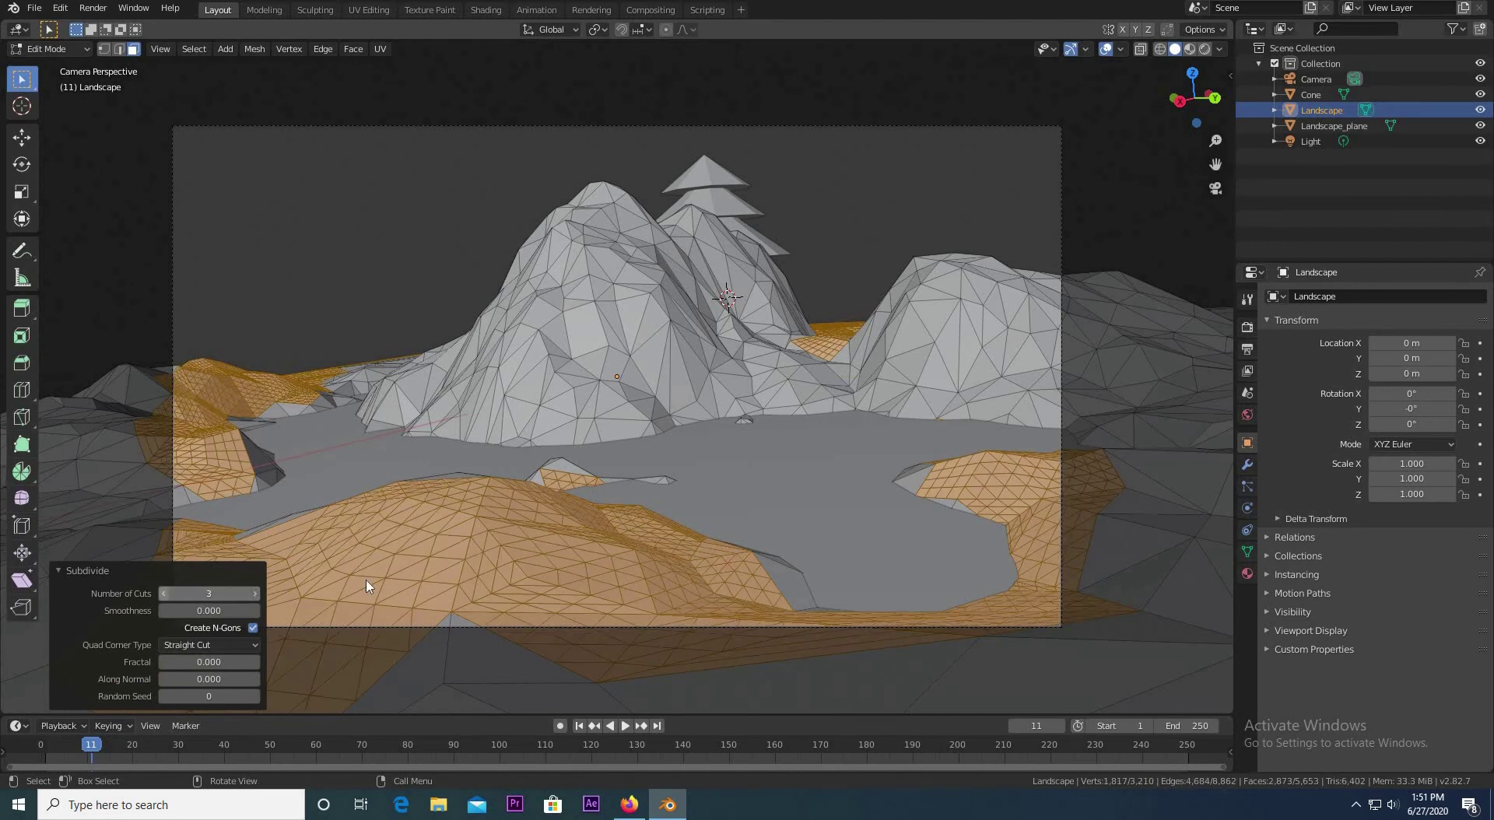
pyautogui.click(163, 592)
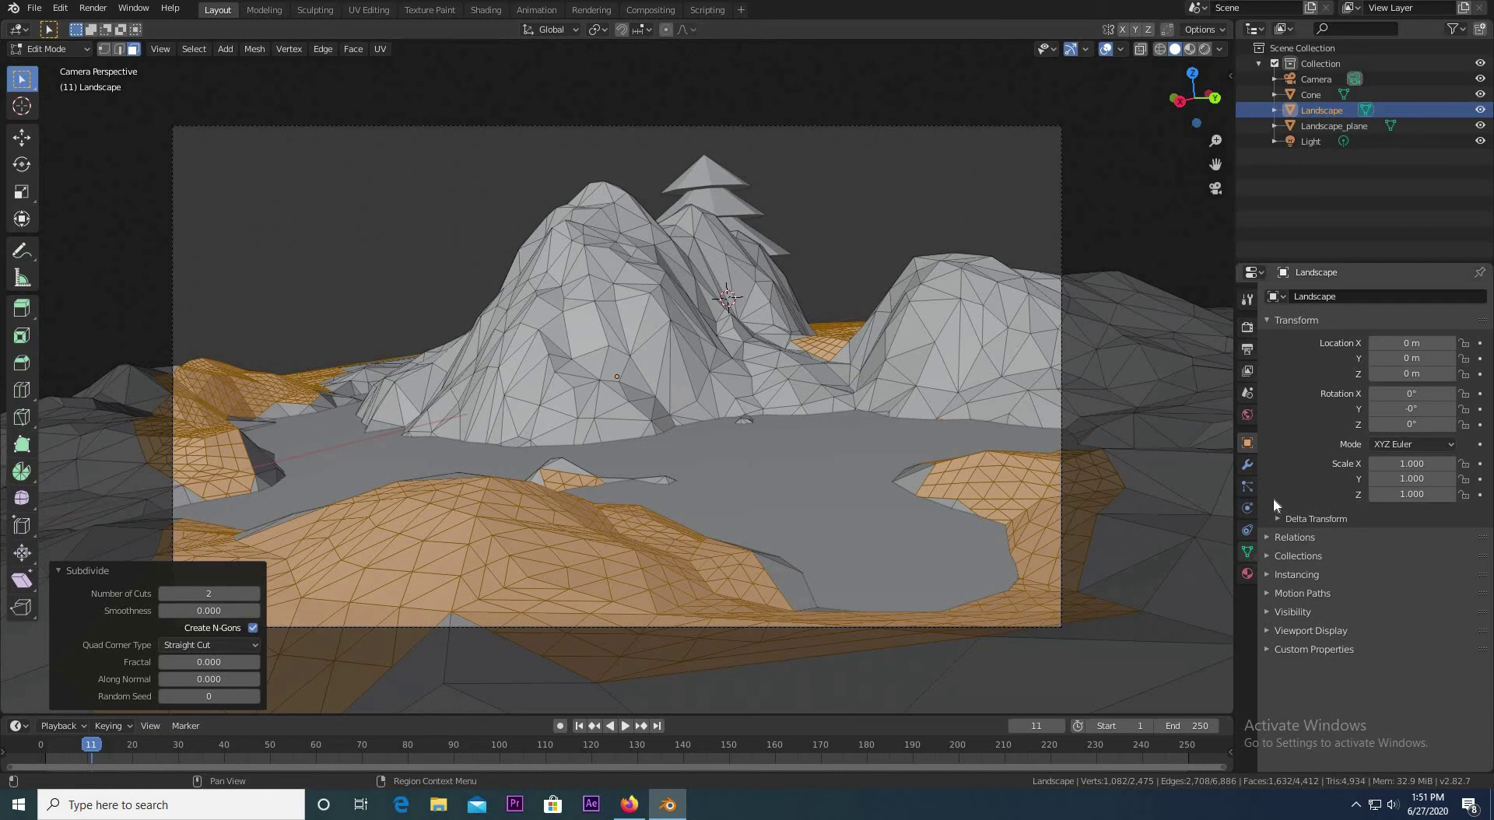
pyautogui.click(1247, 551)
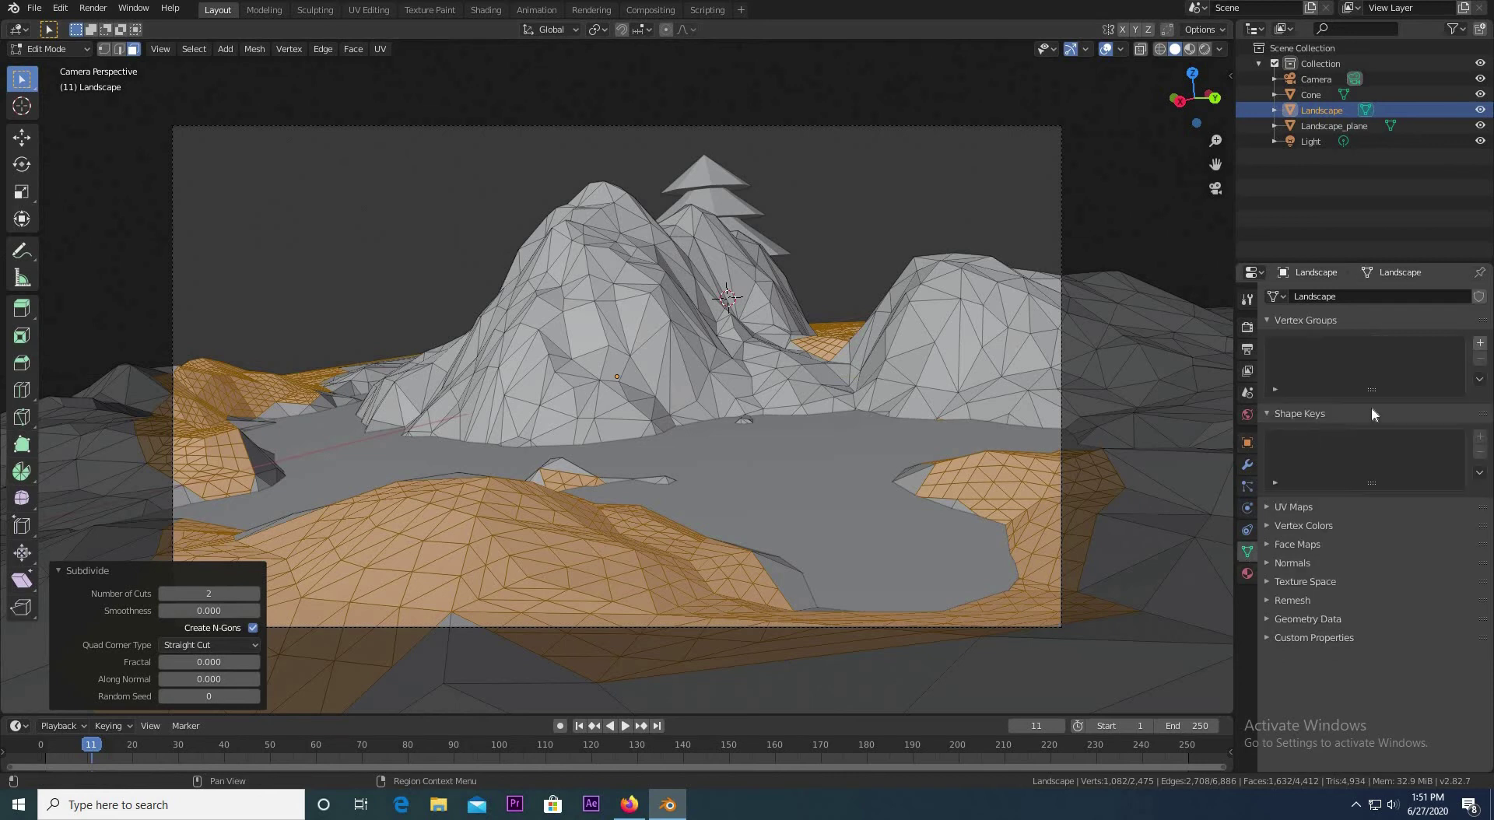
pyautogui.click(1480, 344)
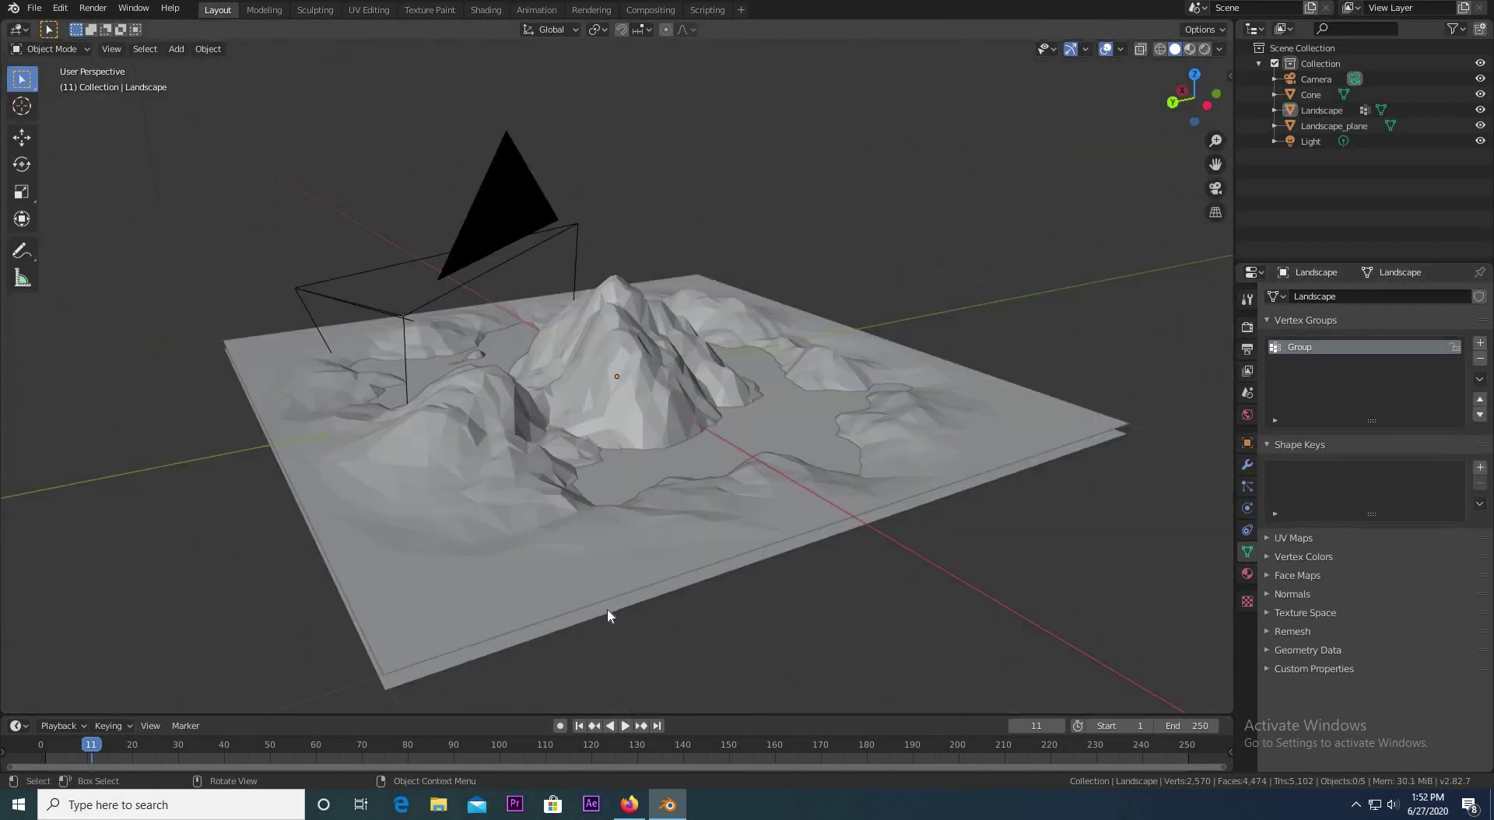
# Step: Add a particle system to the Landscape object and set its type to Hair
pyautogui.moveTo(607, 617); pyautogui.dragTo(761, 585, button='middle')
pyautogui.scroll(3, 763, 588)
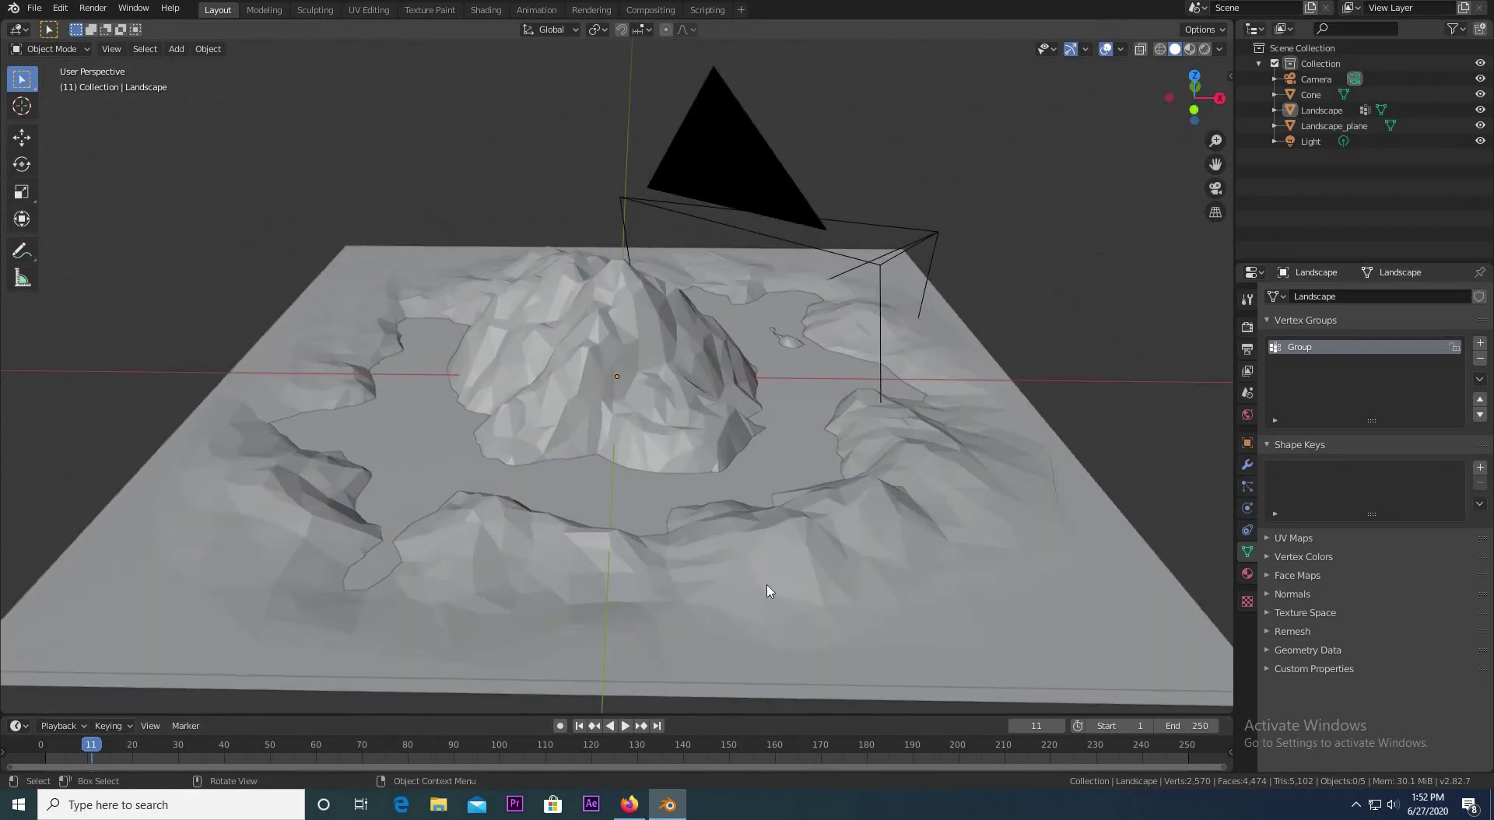
pyautogui.click(851, 577)
pyautogui.scroll(-3, 982, 441)
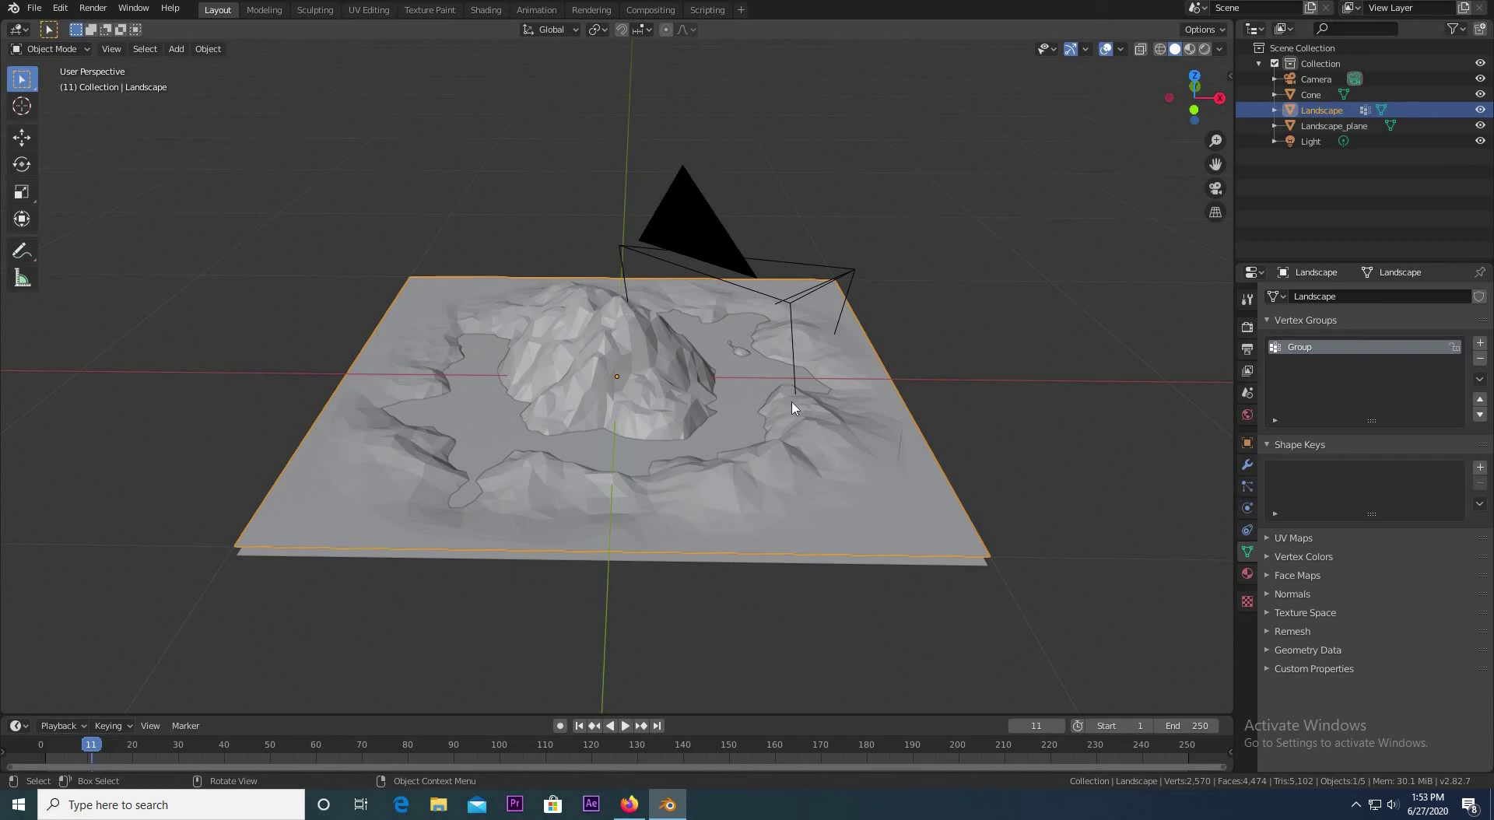
pyautogui.click(1246, 487)
pyautogui.click(1480, 297)
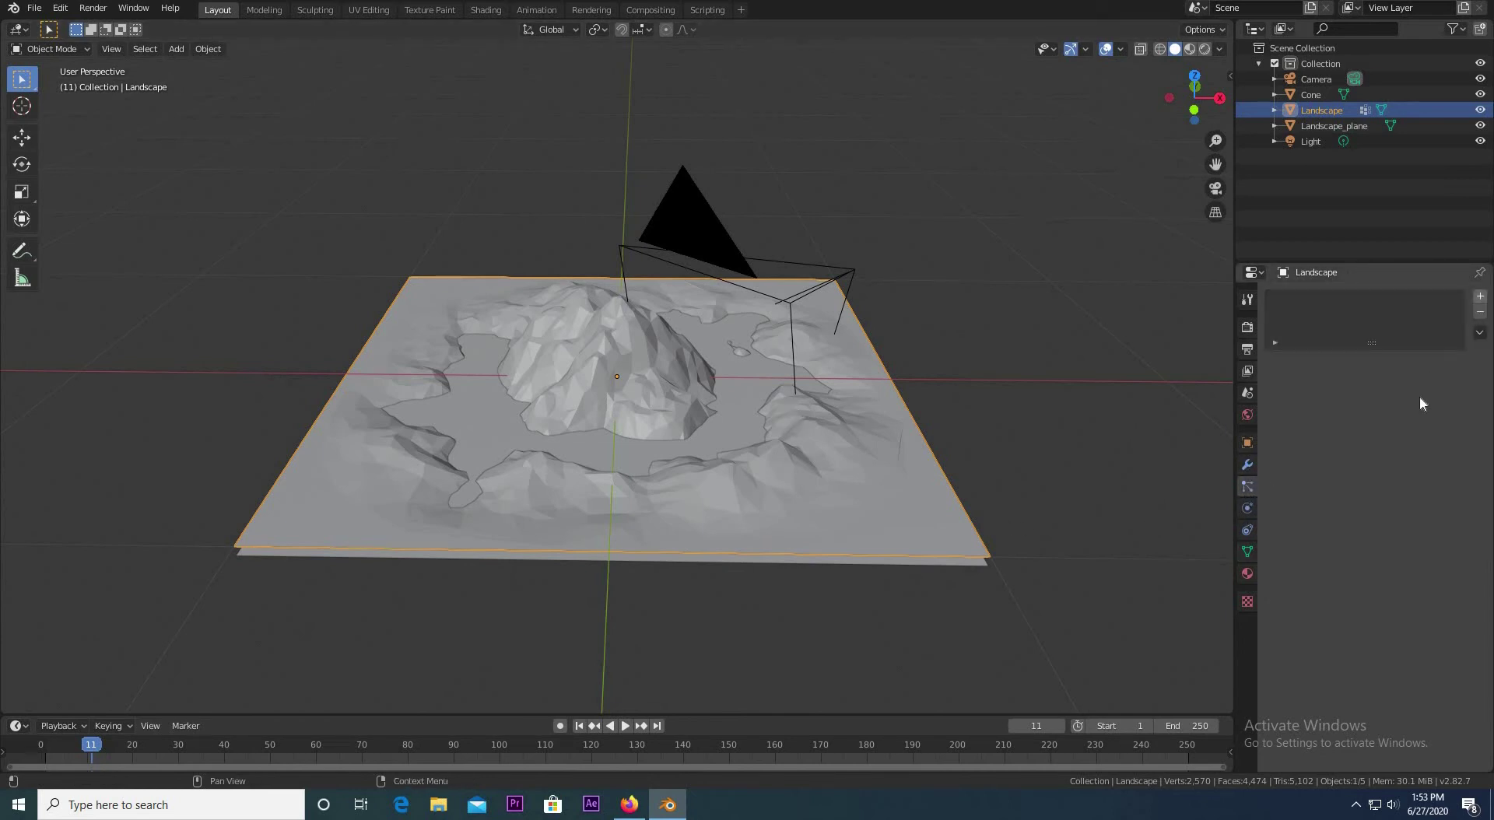
pyautogui.click(1431, 383)
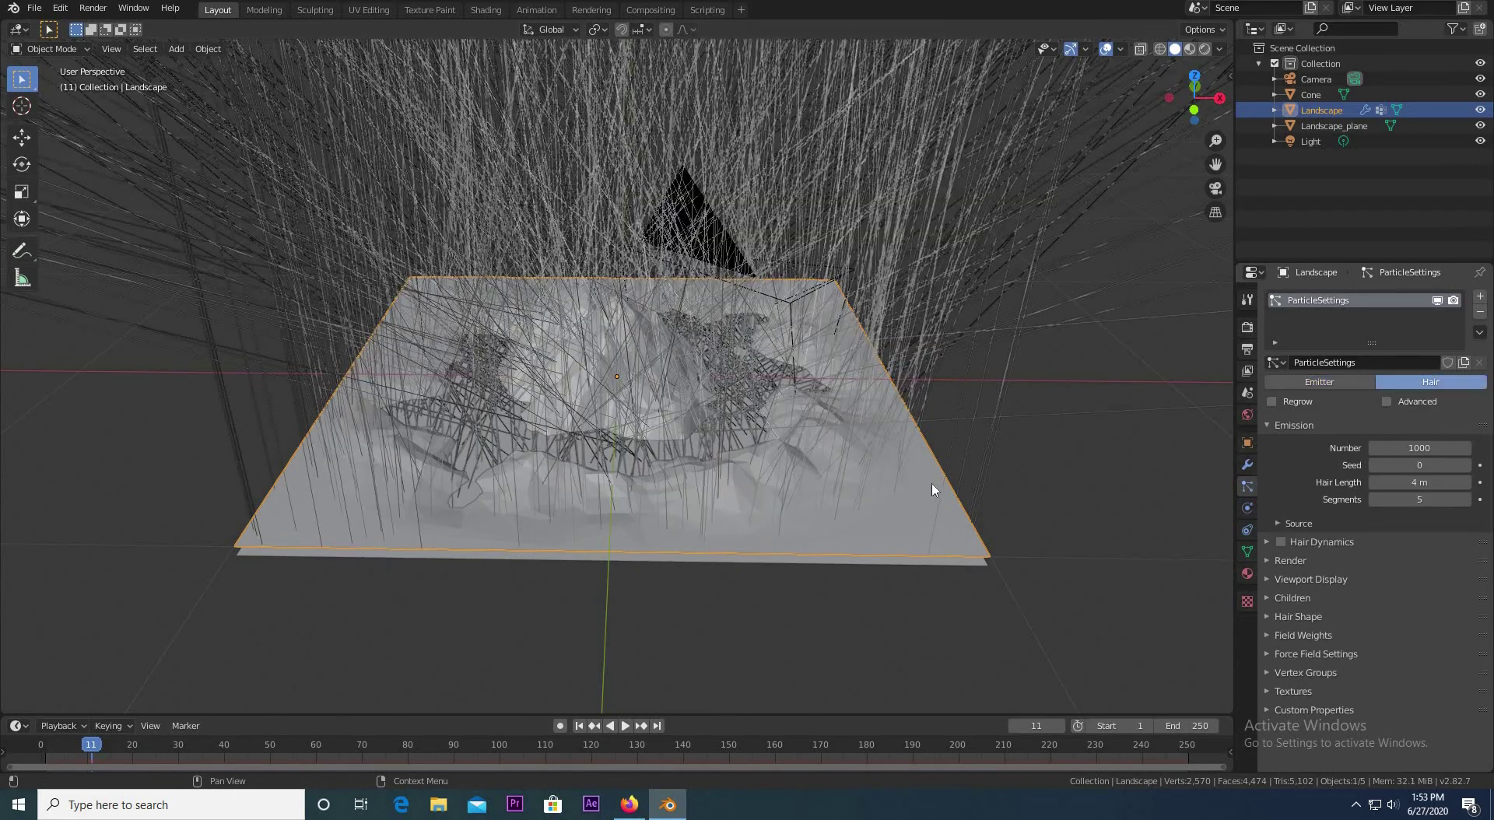
pyautogui.moveTo(1053, 510); pyautogui.dragTo(1095, 464, button='middle')
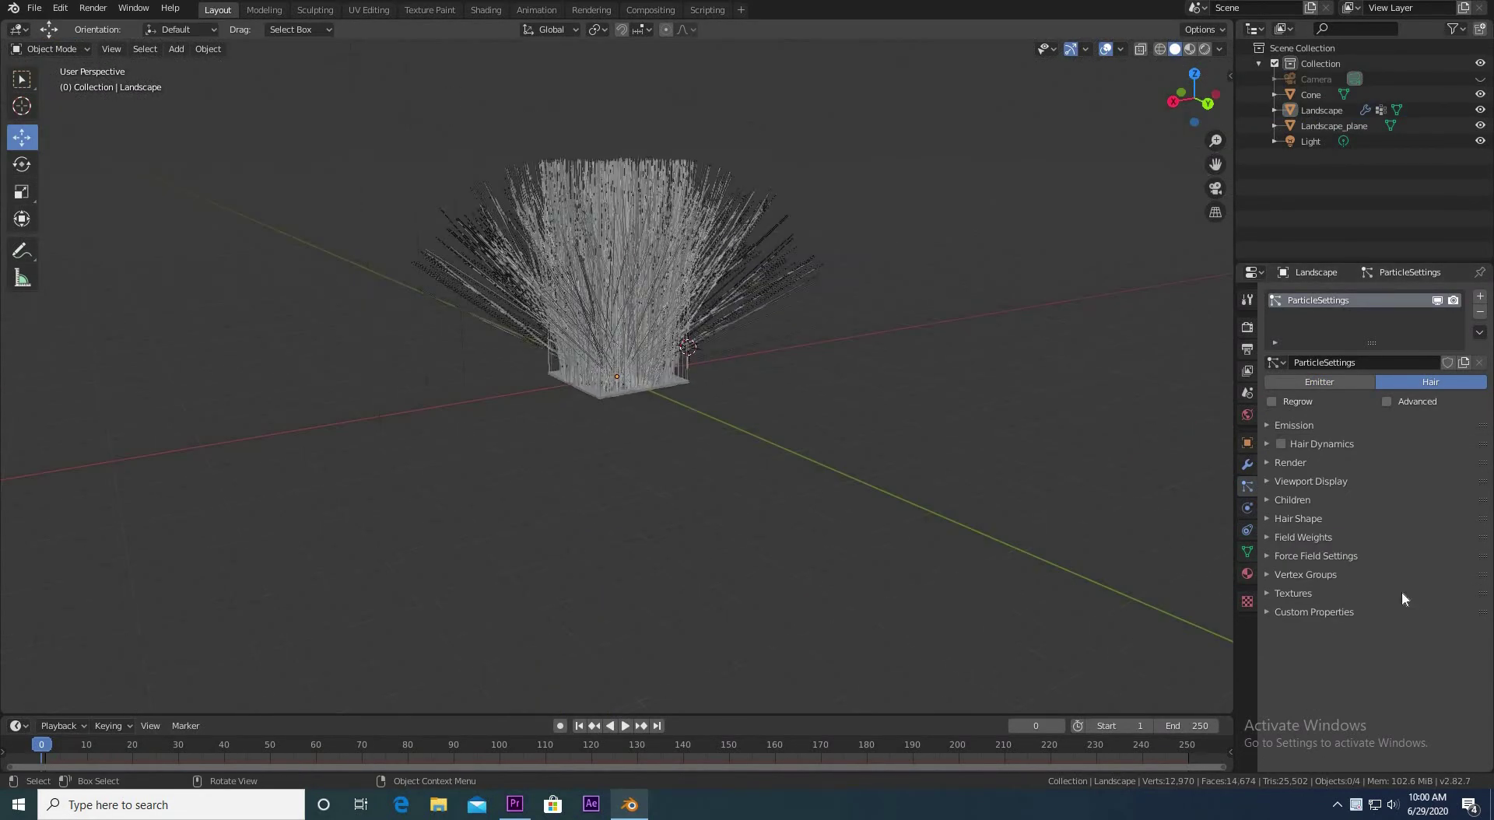
# Step: Limit the hair particles' density to the vertex group named Group
pyautogui.click(1265, 574)
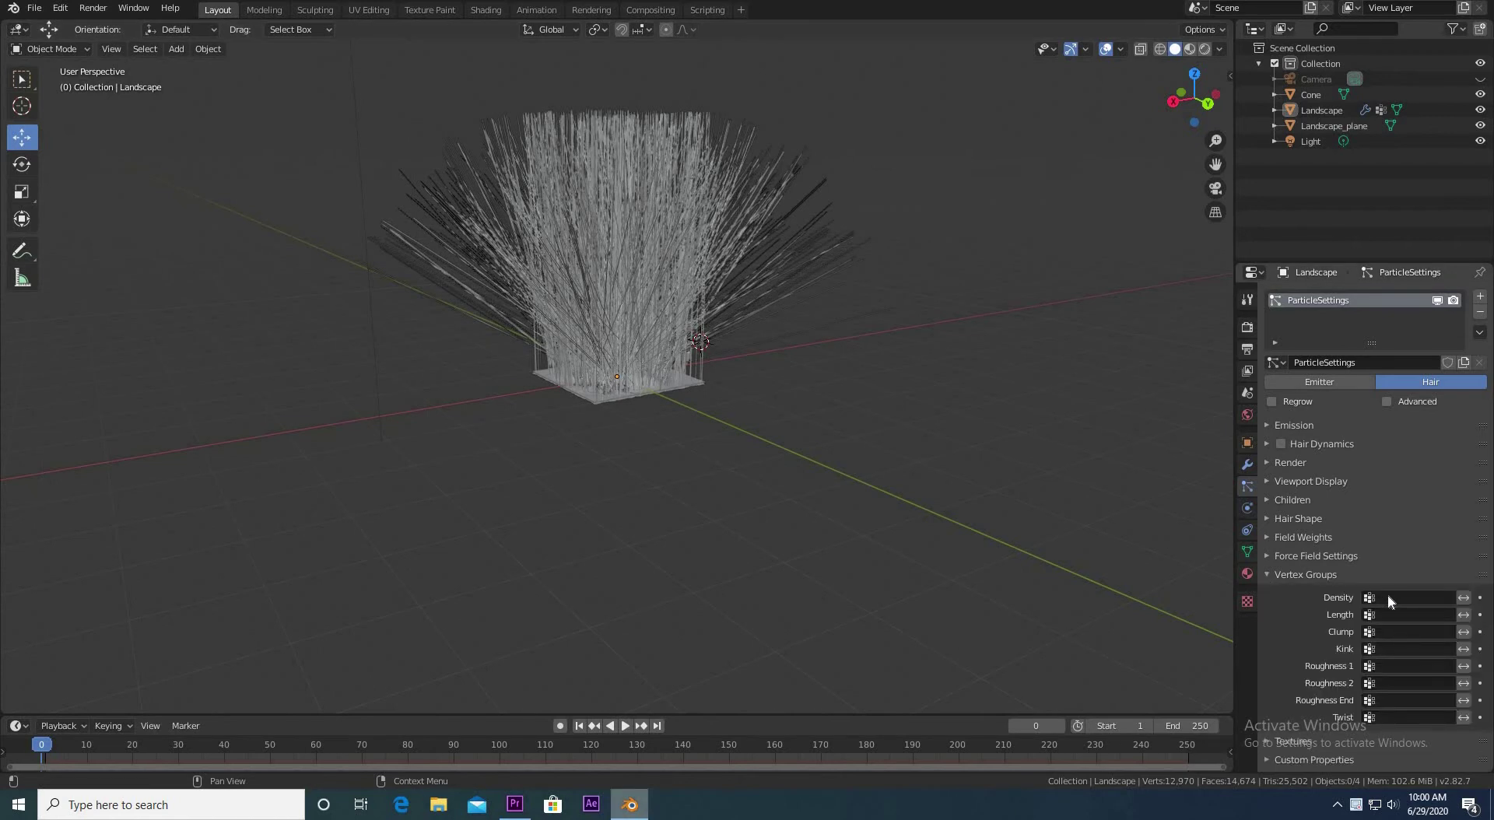
pyautogui.click(1388, 597)
pyautogui.click(1361, 619)
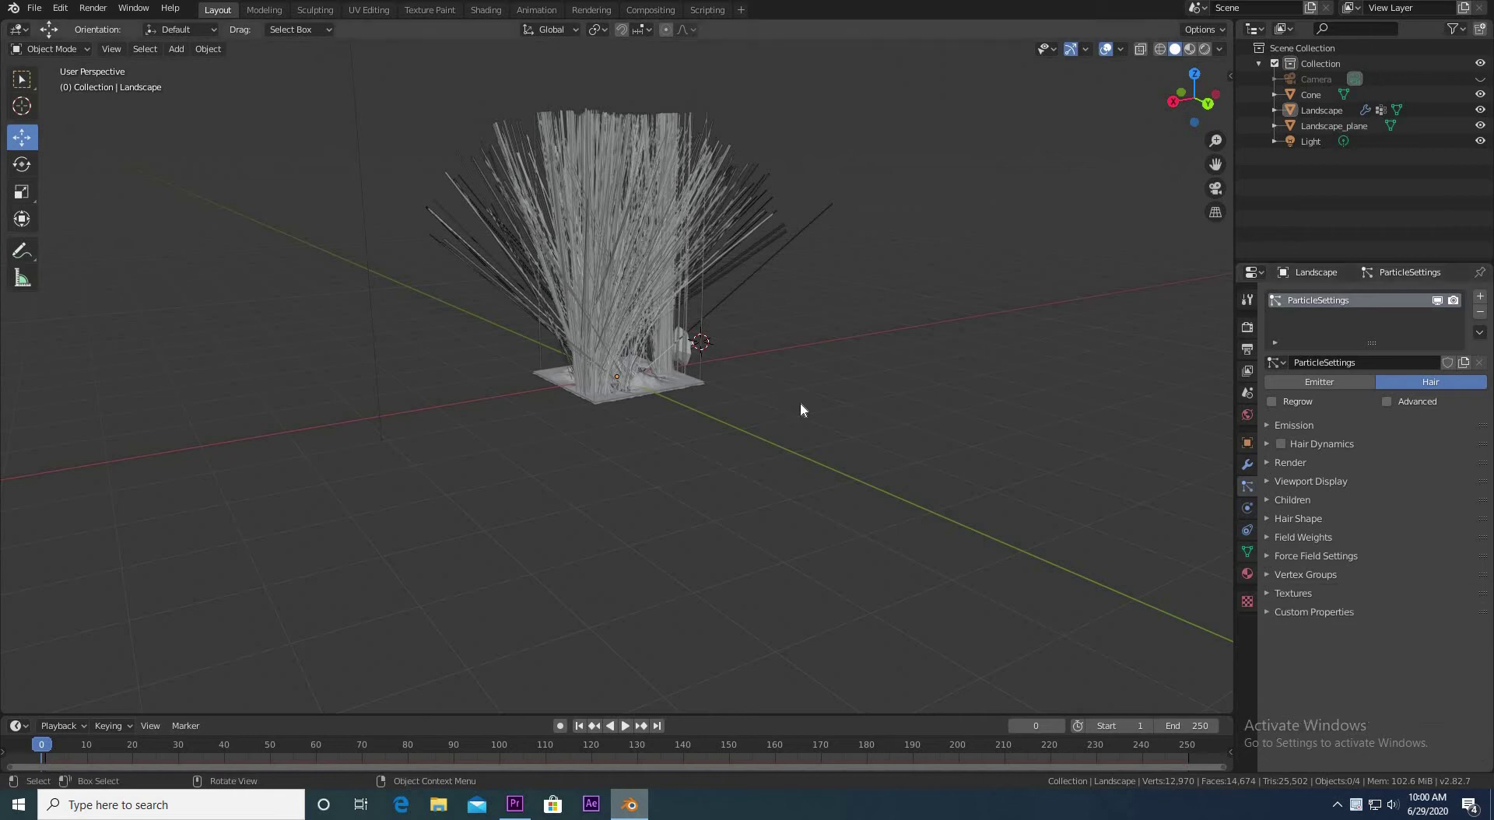
pyautogui.scroll(2, 800, 410)
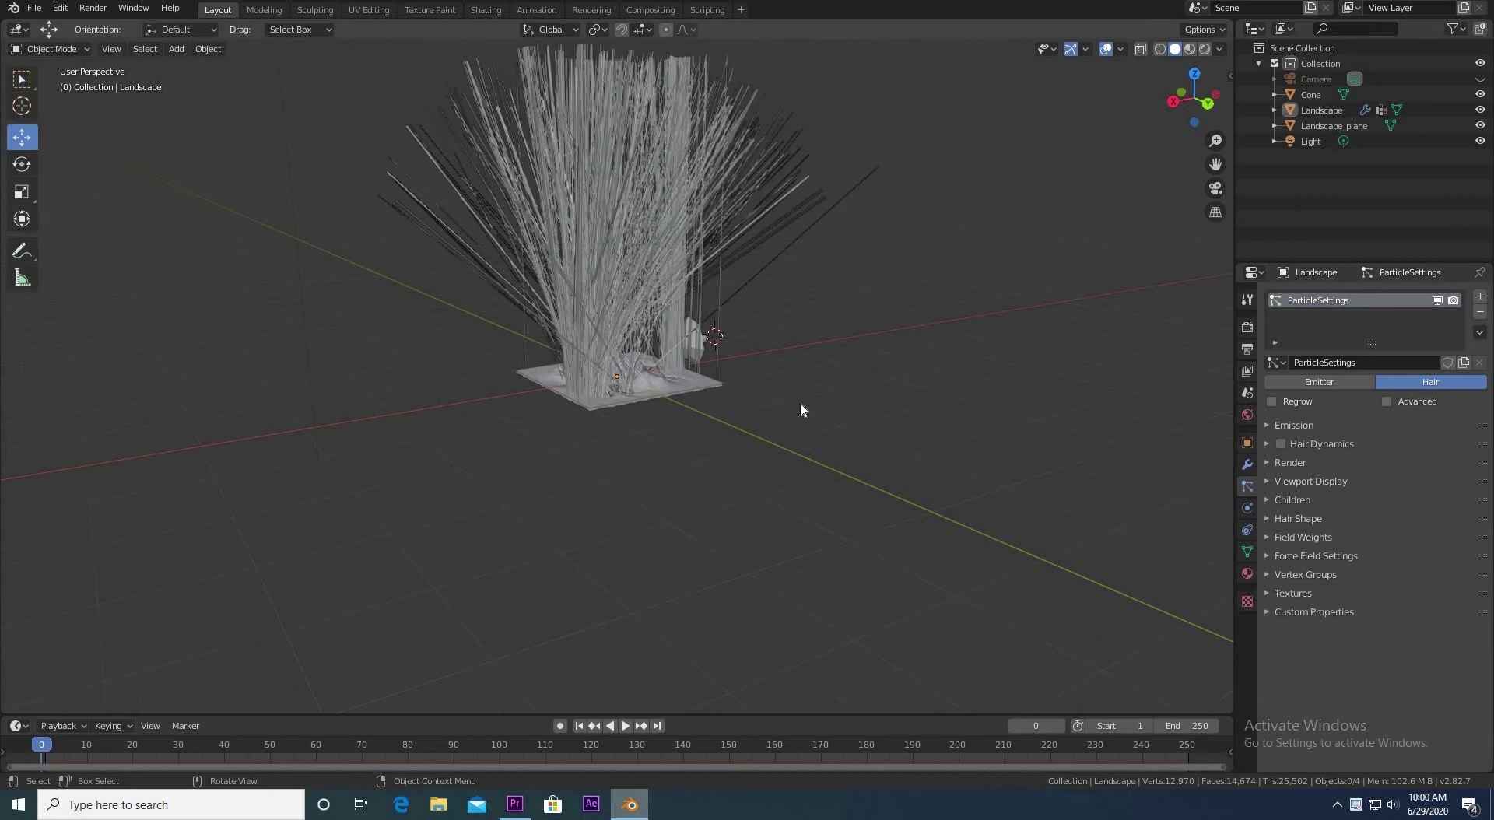
# Step: Render the hair particles as an object, using the Cone tree as the instance object with Object Rotation enabled
pyautogui.click(1270, 462)
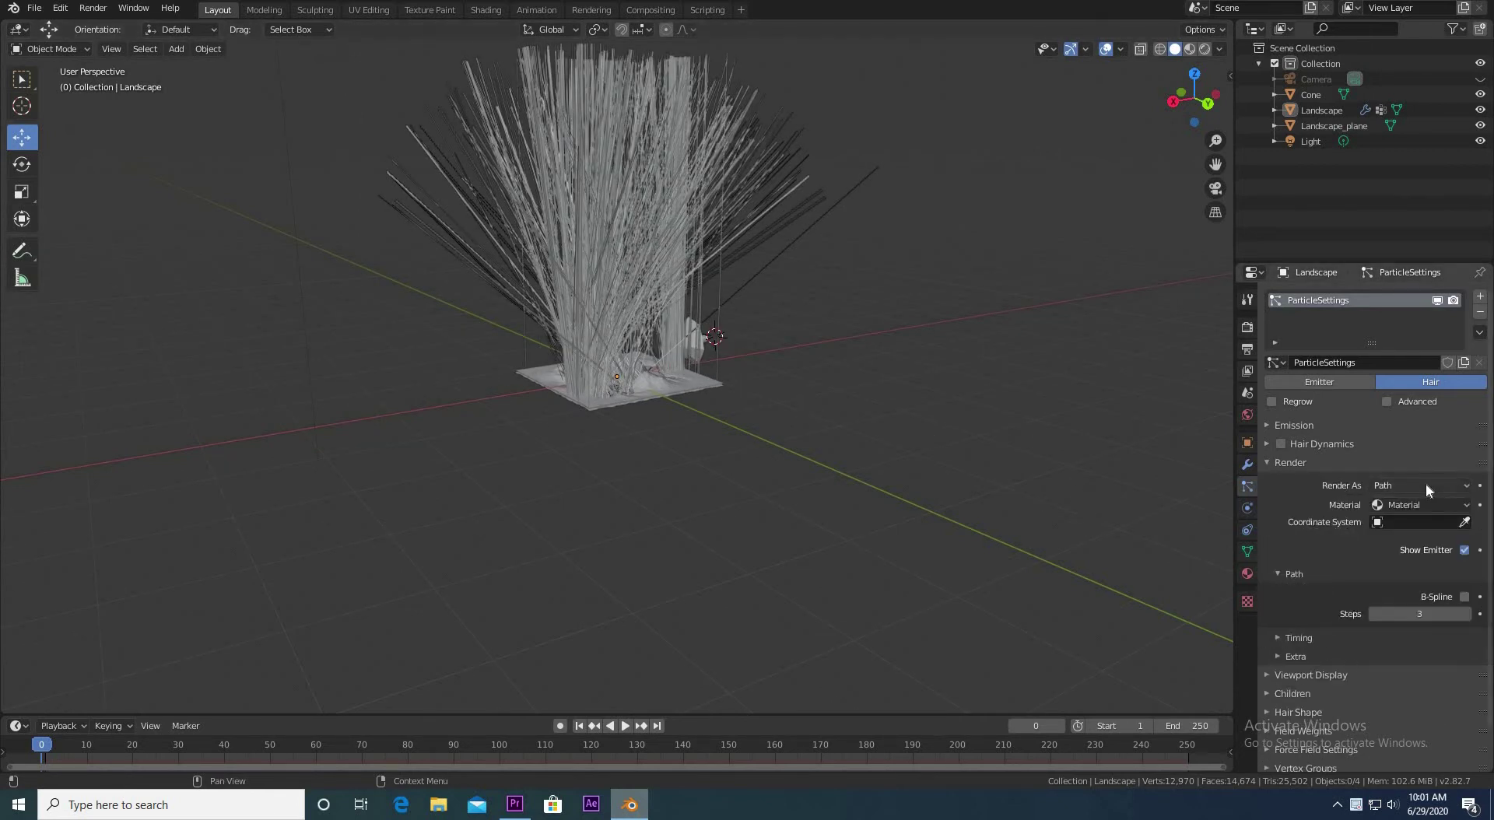
pyautogui.click(1426, 485)
pyautogui.click(1382, 537)
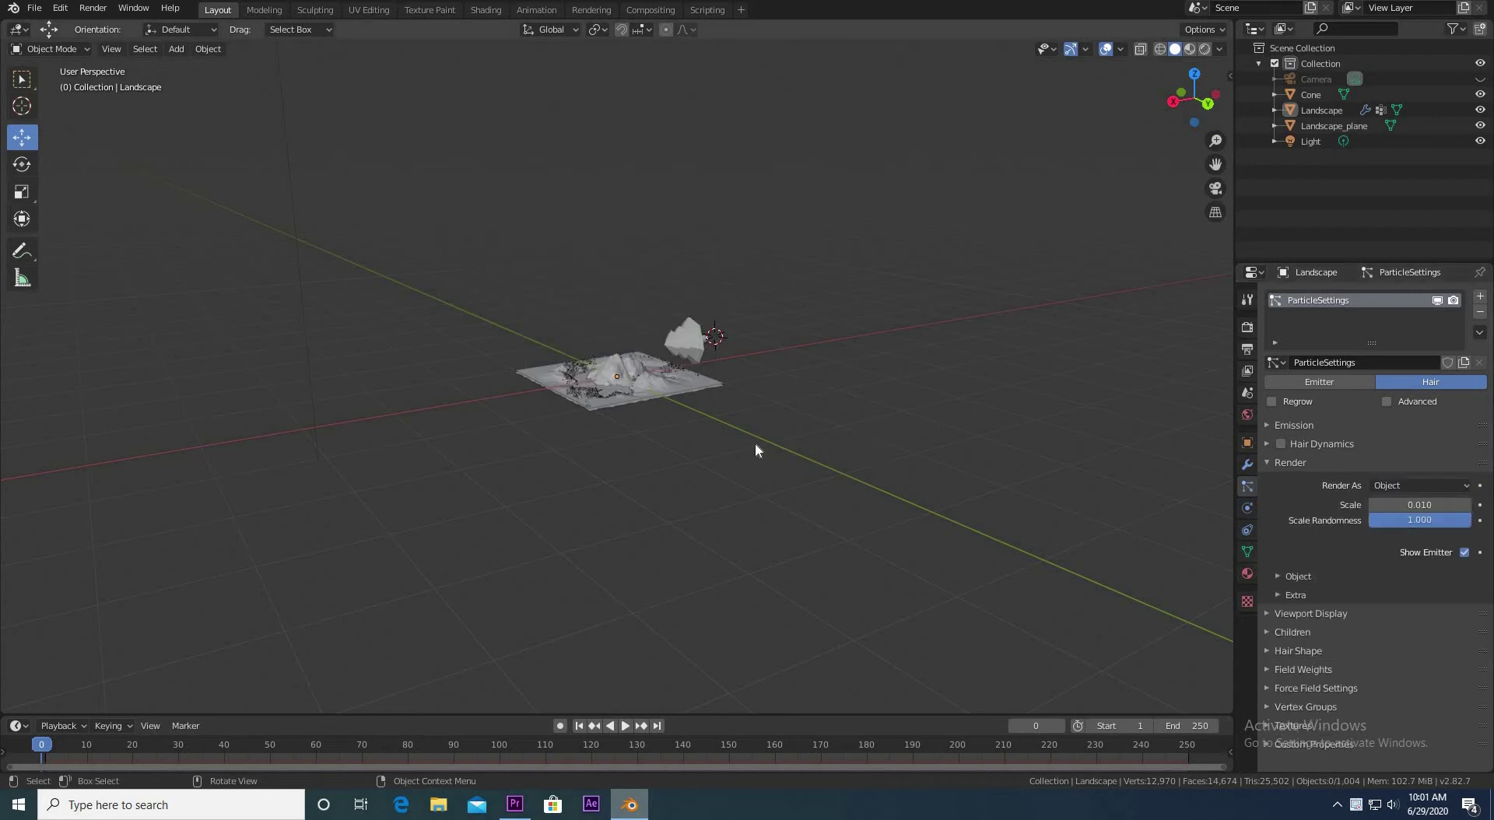
pyautogui.scroll(5, 756, 444)
pyautogui.moveTo(794, 479); pyautogui.dragTo(791, 488, button='middle')
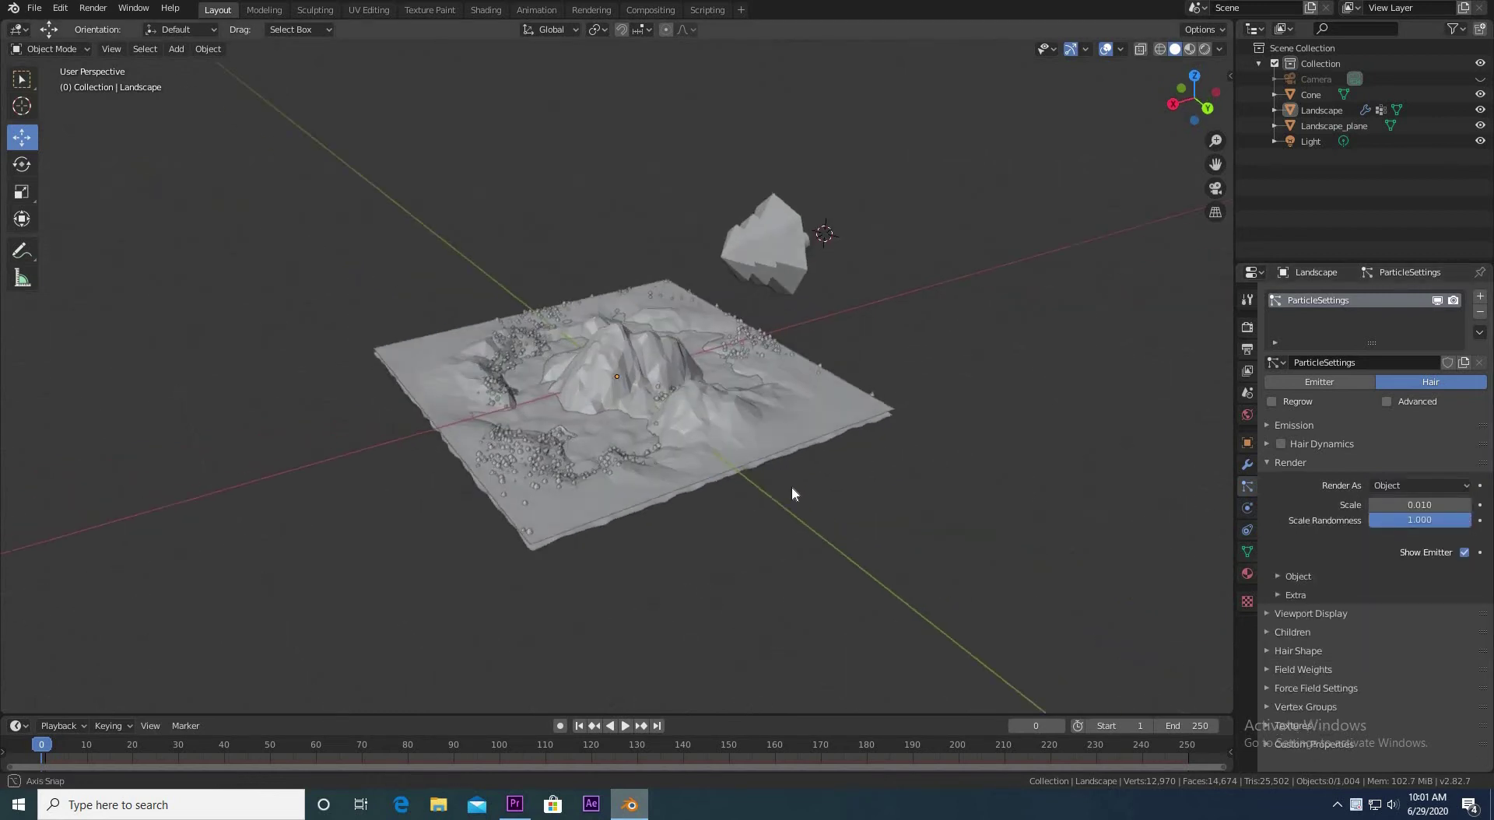
pyautogui.scroll(3, 856, 513)
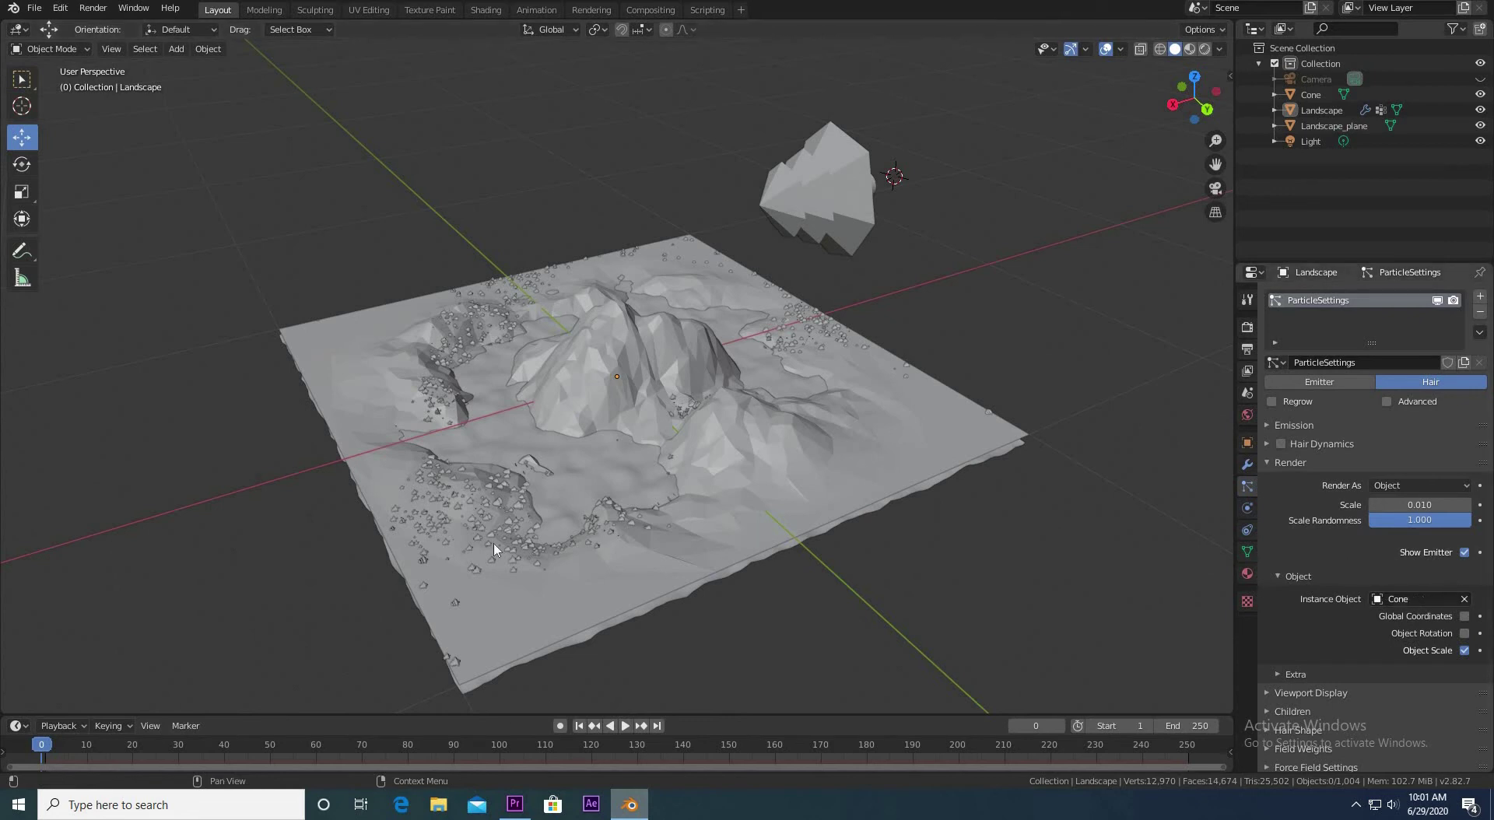
pyautogui.click(1465, 633)
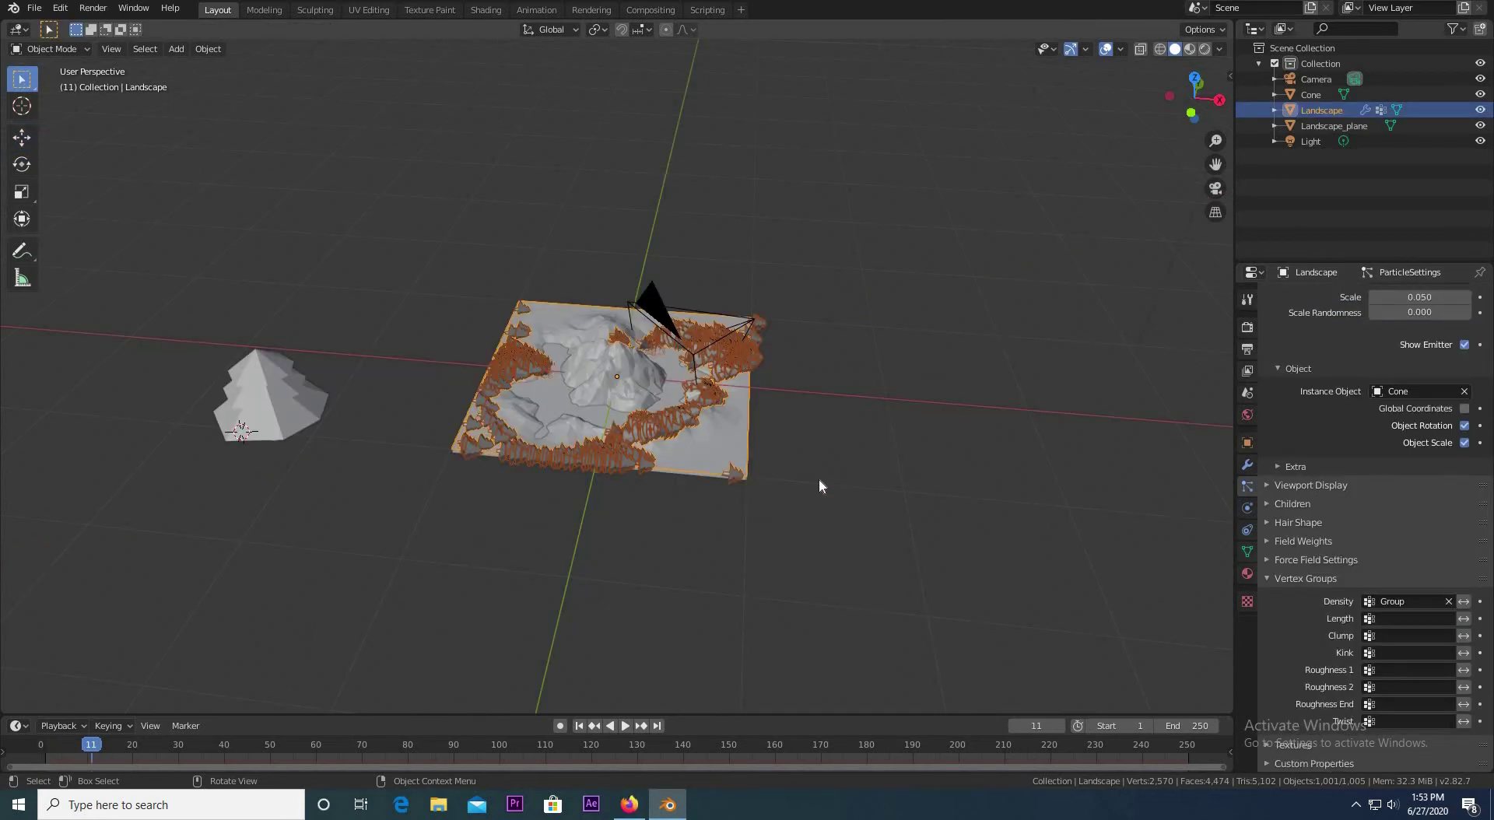
# Step: Select the Cone tree and set its rotation to X -227°, Y 87° and Z 126° to reorient the scattered trees
pyautogui.scroll(4, 819, 482)
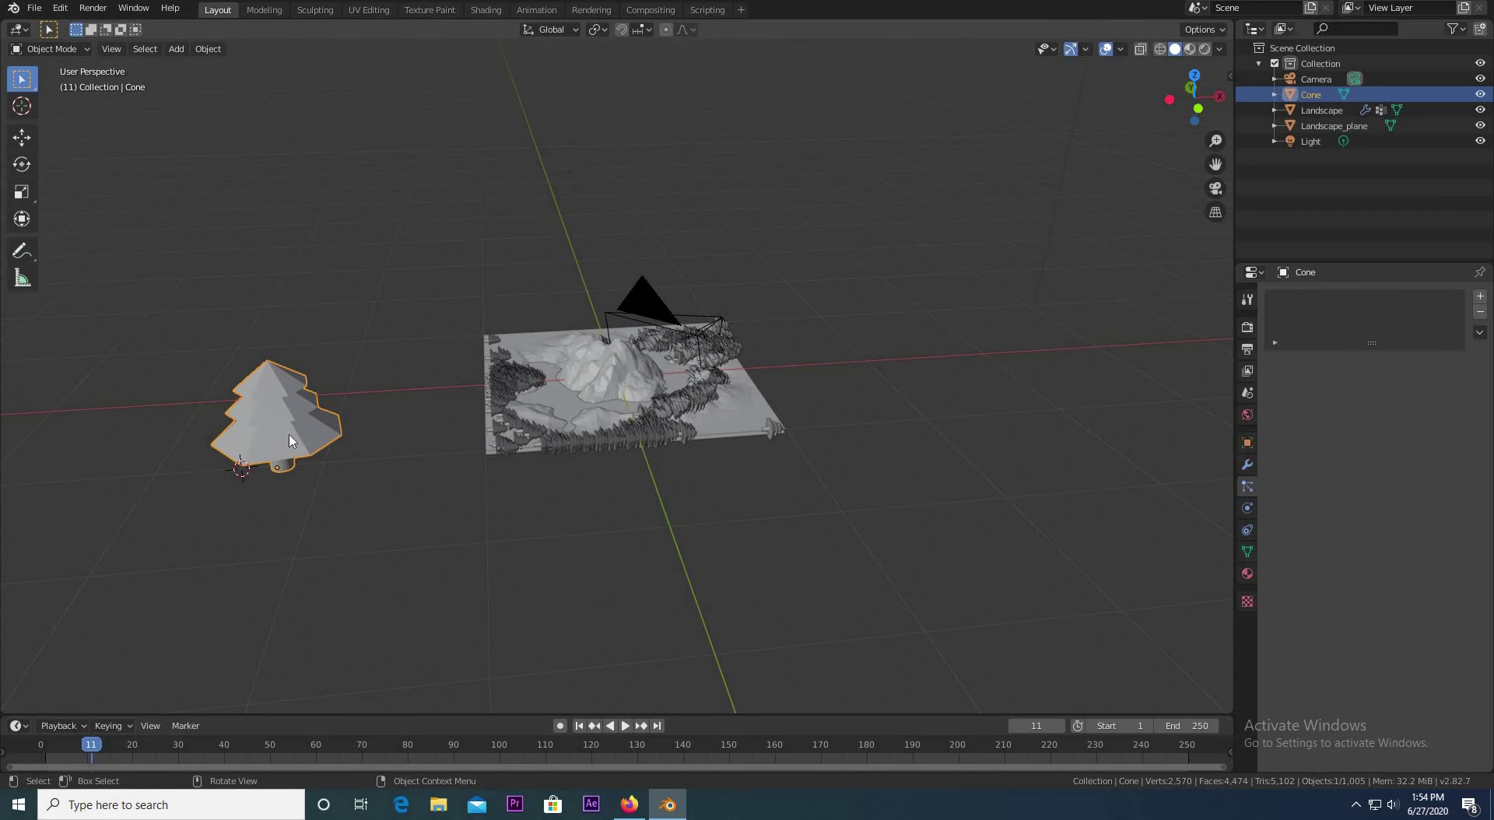
pyautogui.click(1132, 480)
pyautogui.hotkey('ctrl', 'z')
pyautogui.click(1248, 467)
pyautogui.click(1248, 443)
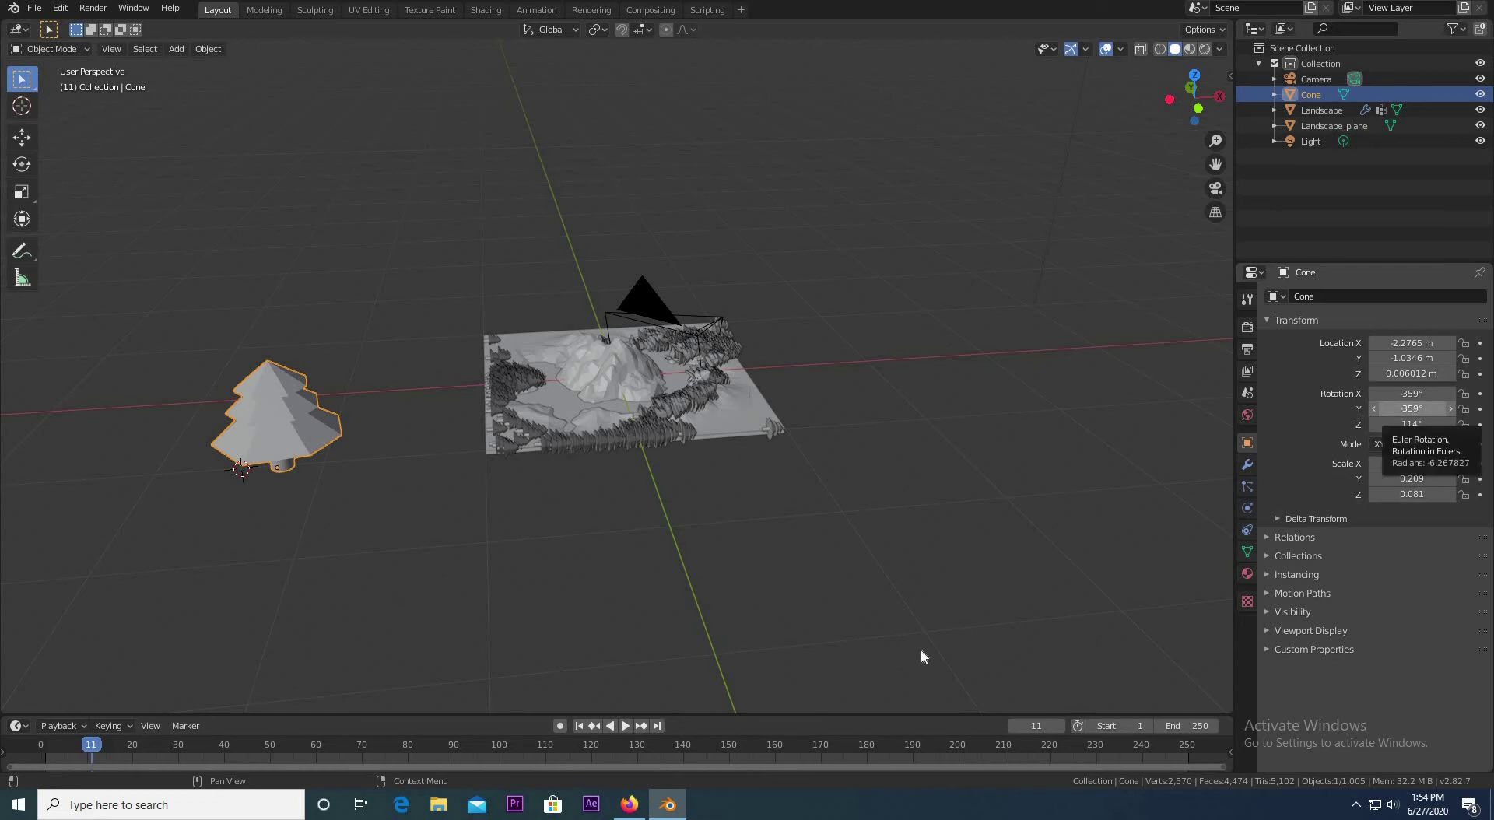
pyautogui.click(1408, 410)
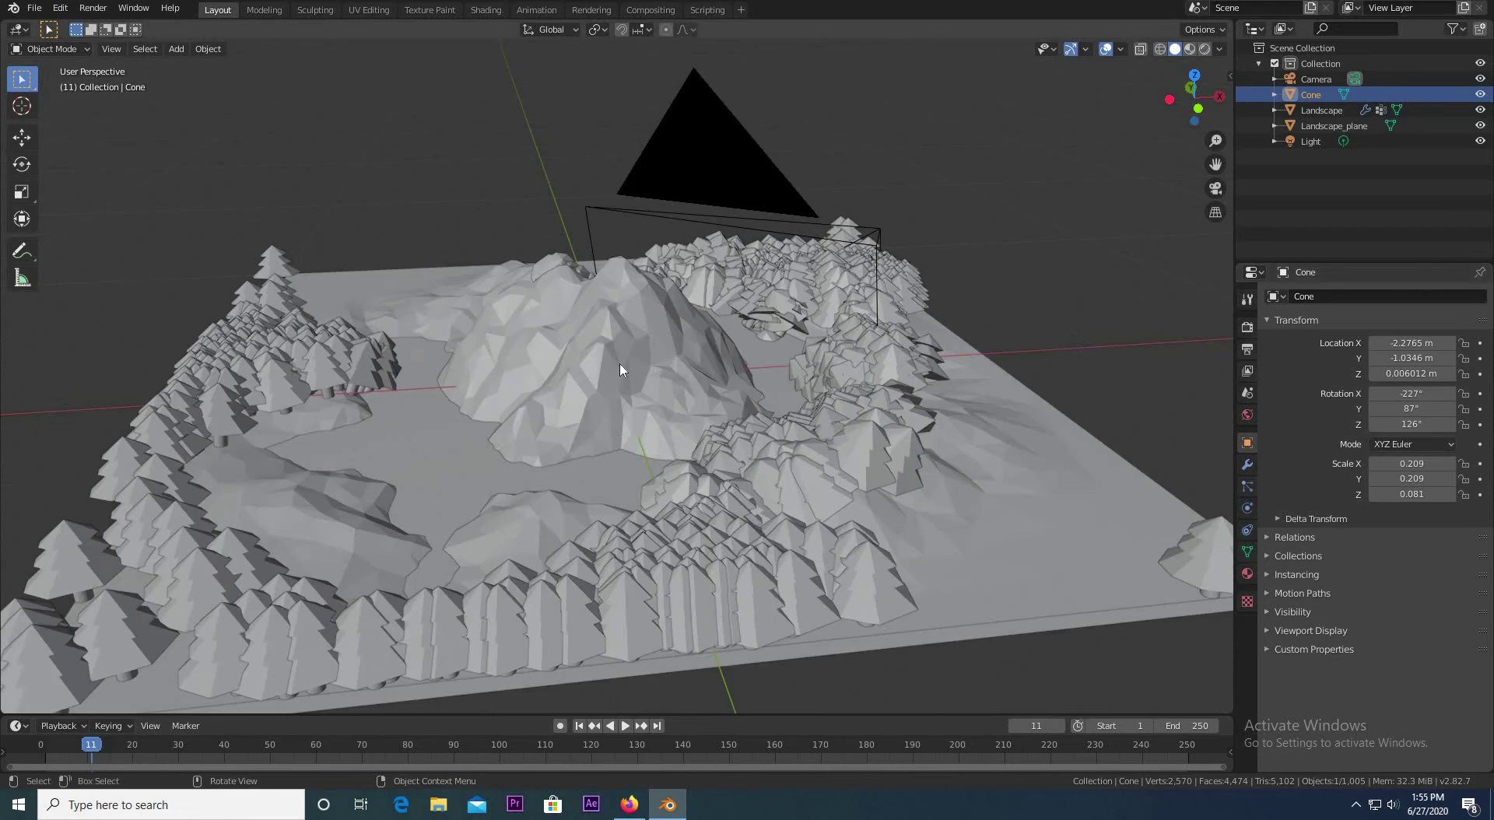
pyautogui.press('KP_0')
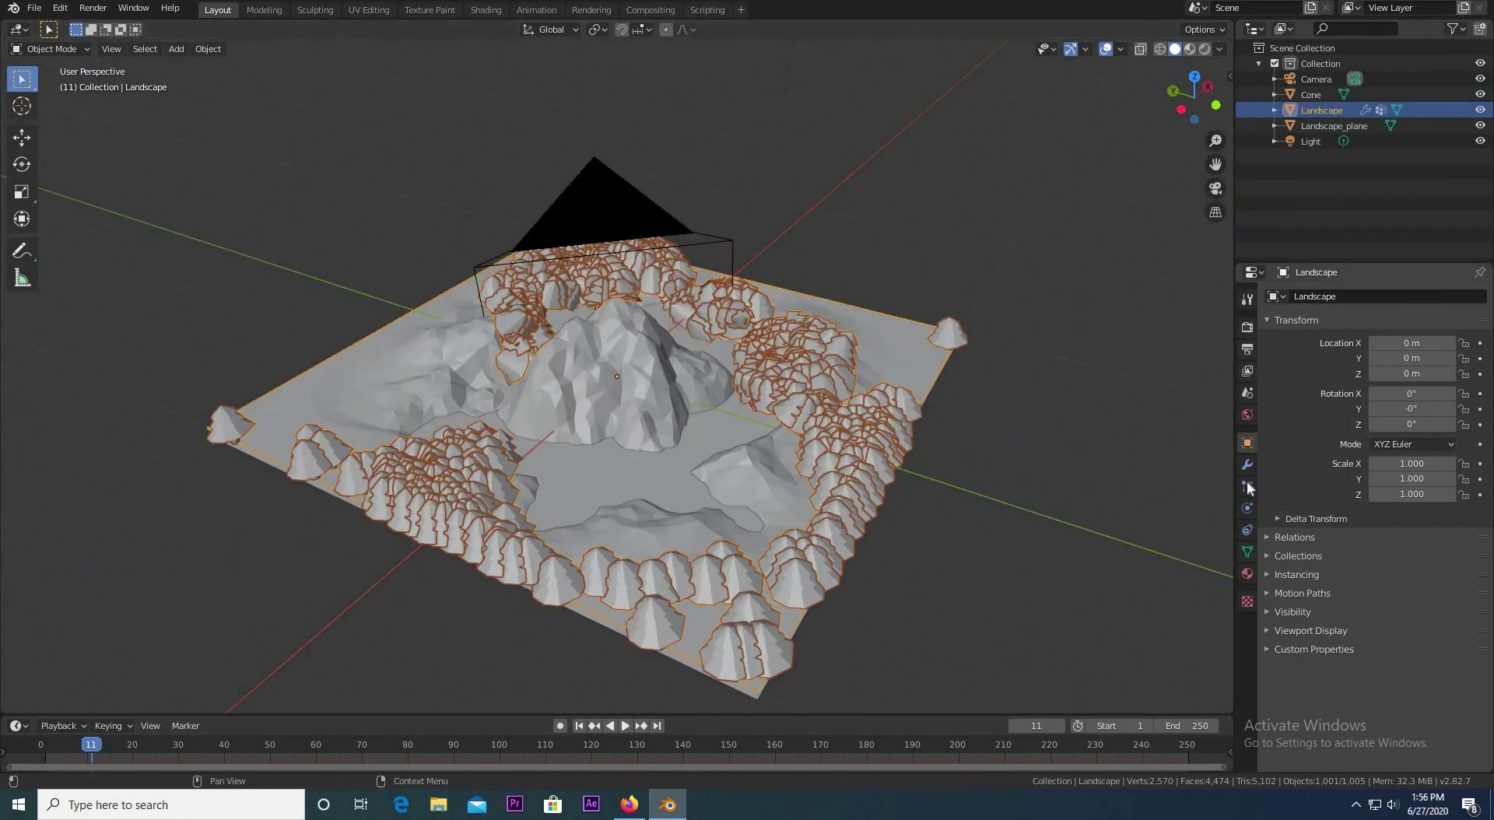
# Step: Reduce the render scale of the Landscape's tree particles to 0.010
pyautogui.click(1247, 484)
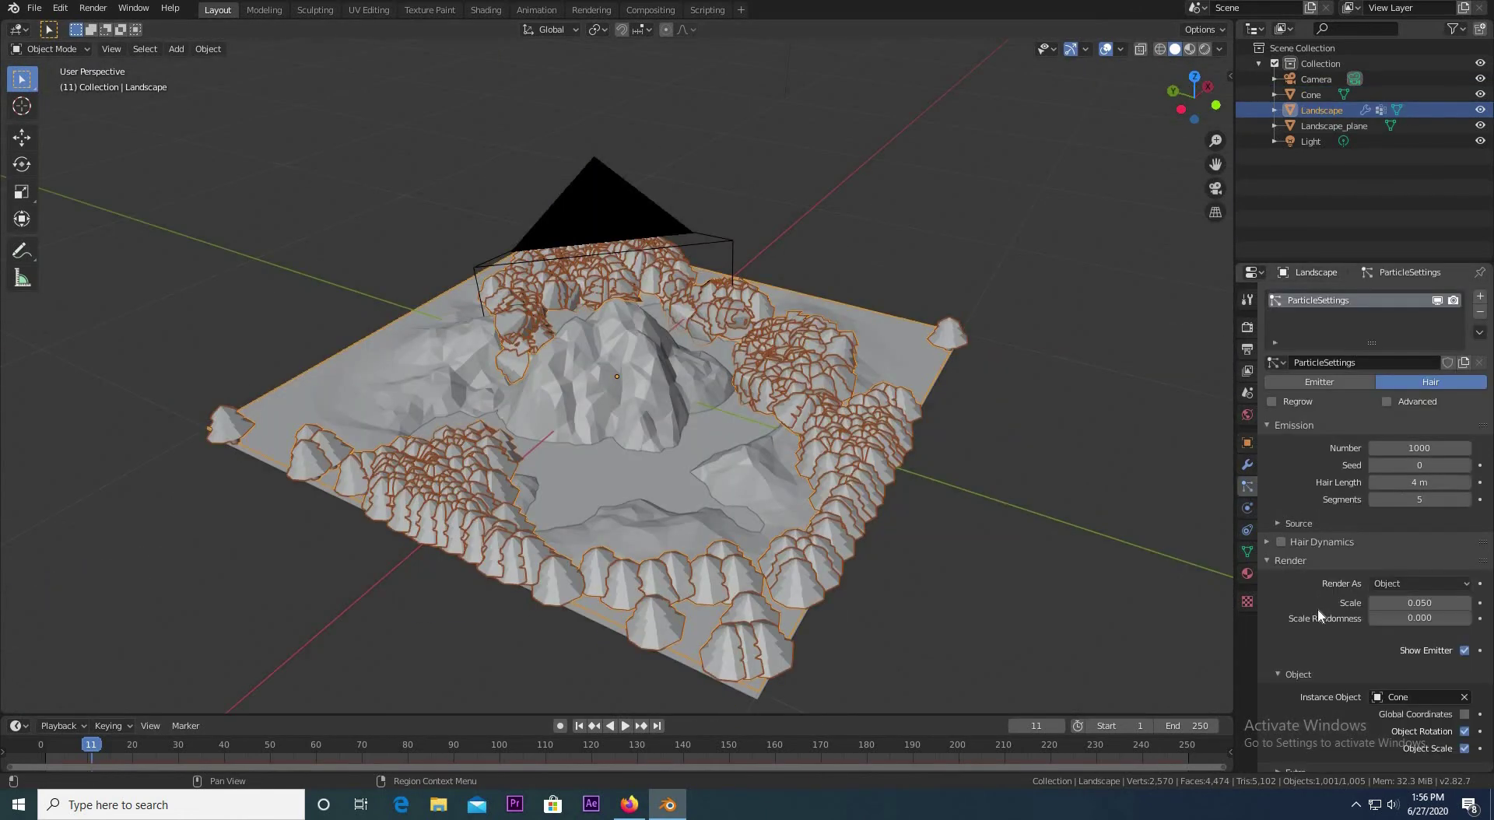
pyautogui.scroll(-5, 1318, 609)
pyautogui.click(1317, 618)
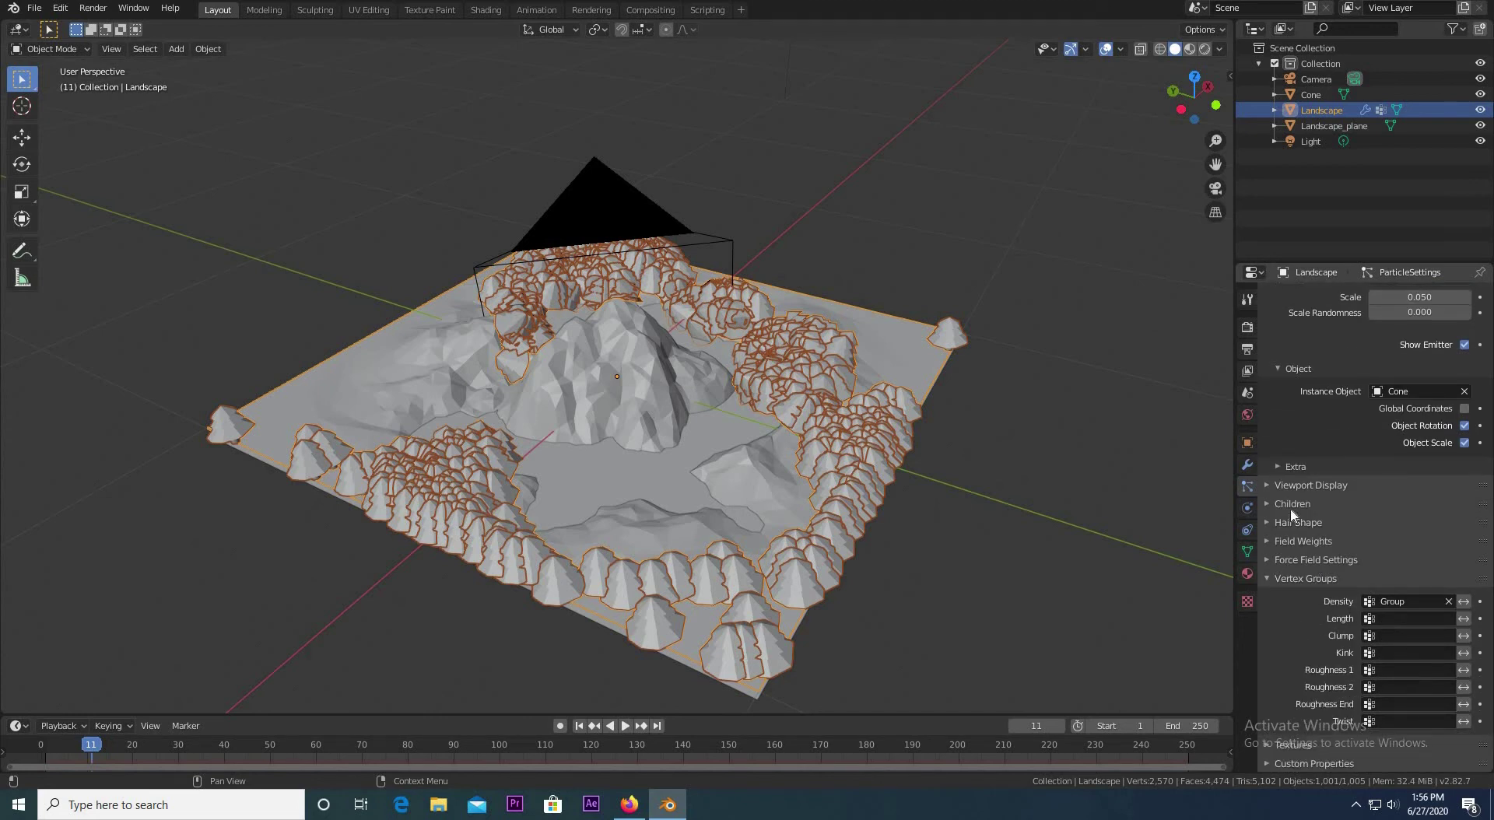
pyautogui.scroll(4, 1311, 483)
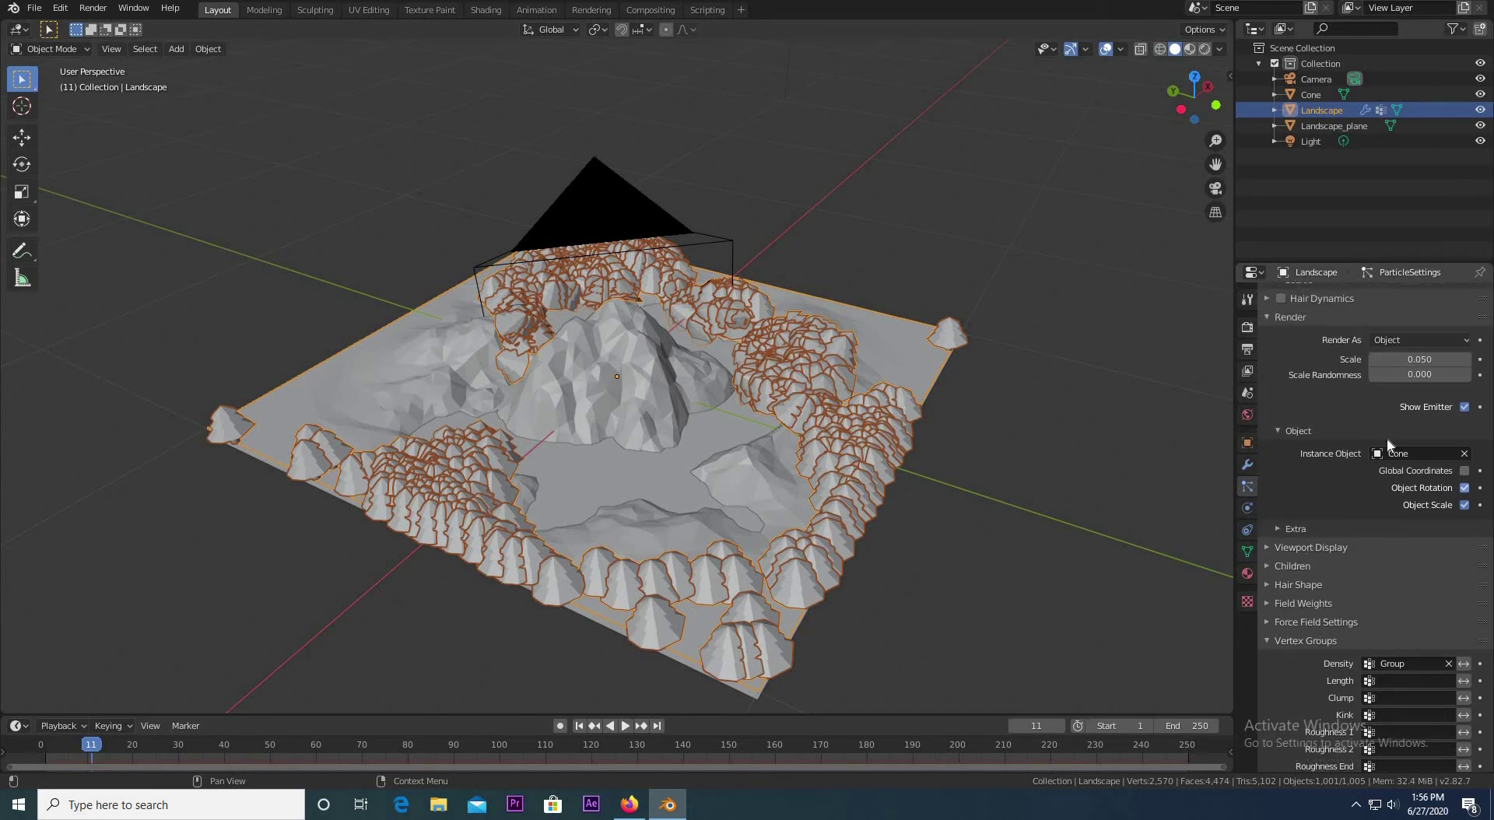
pyautogui.moveTo(1419, 421); pyautogui.dragTo(1032, 484)
# Step: Raise the tree particles' scale randomness to 1.000 while judging the forest through the camera
pyautogui.press('KP_0')
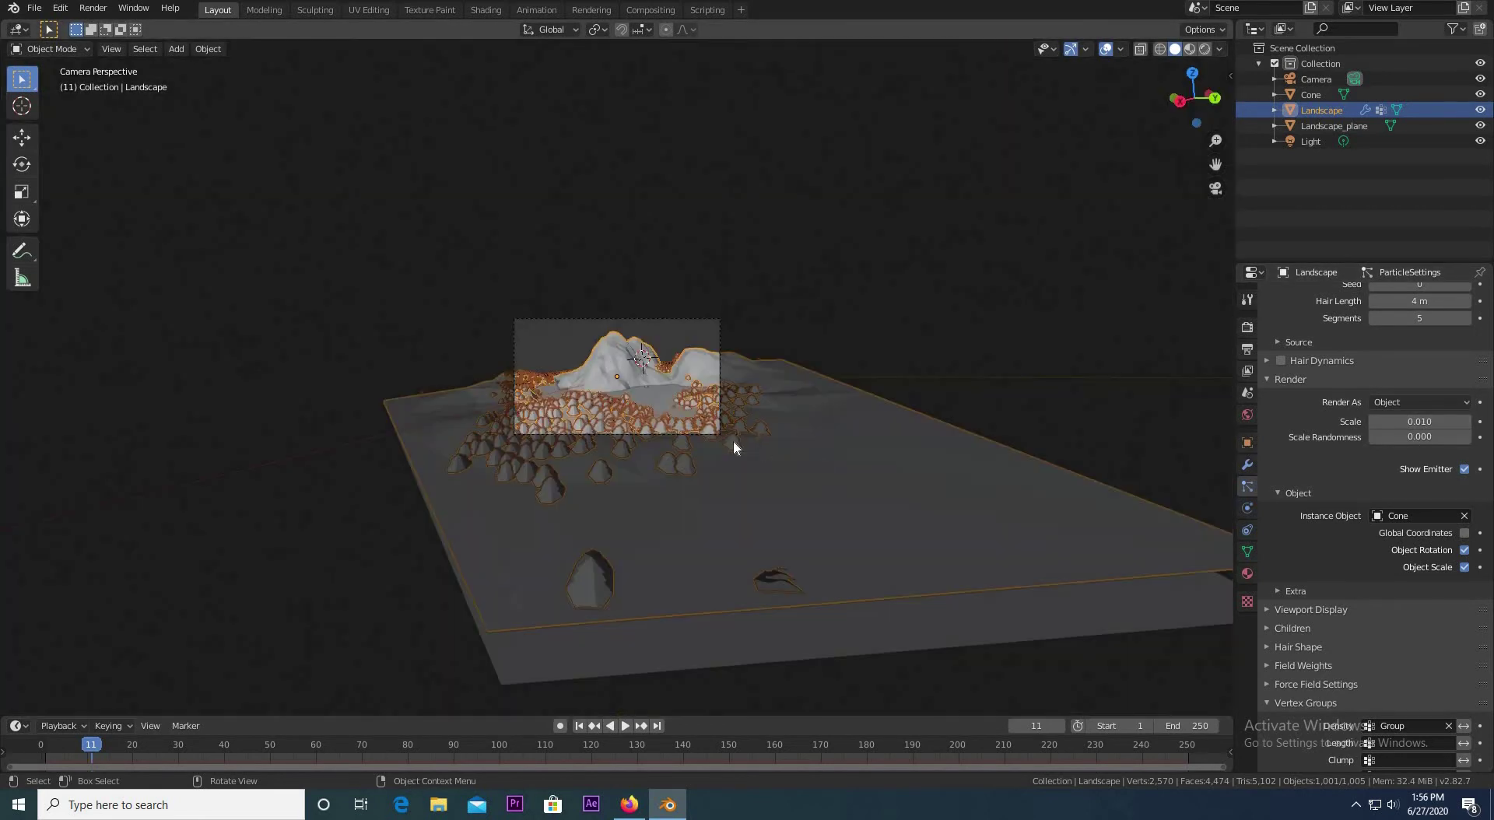
pyautogui.press('Home')
pyautogui.scroll(1, 735, 440)
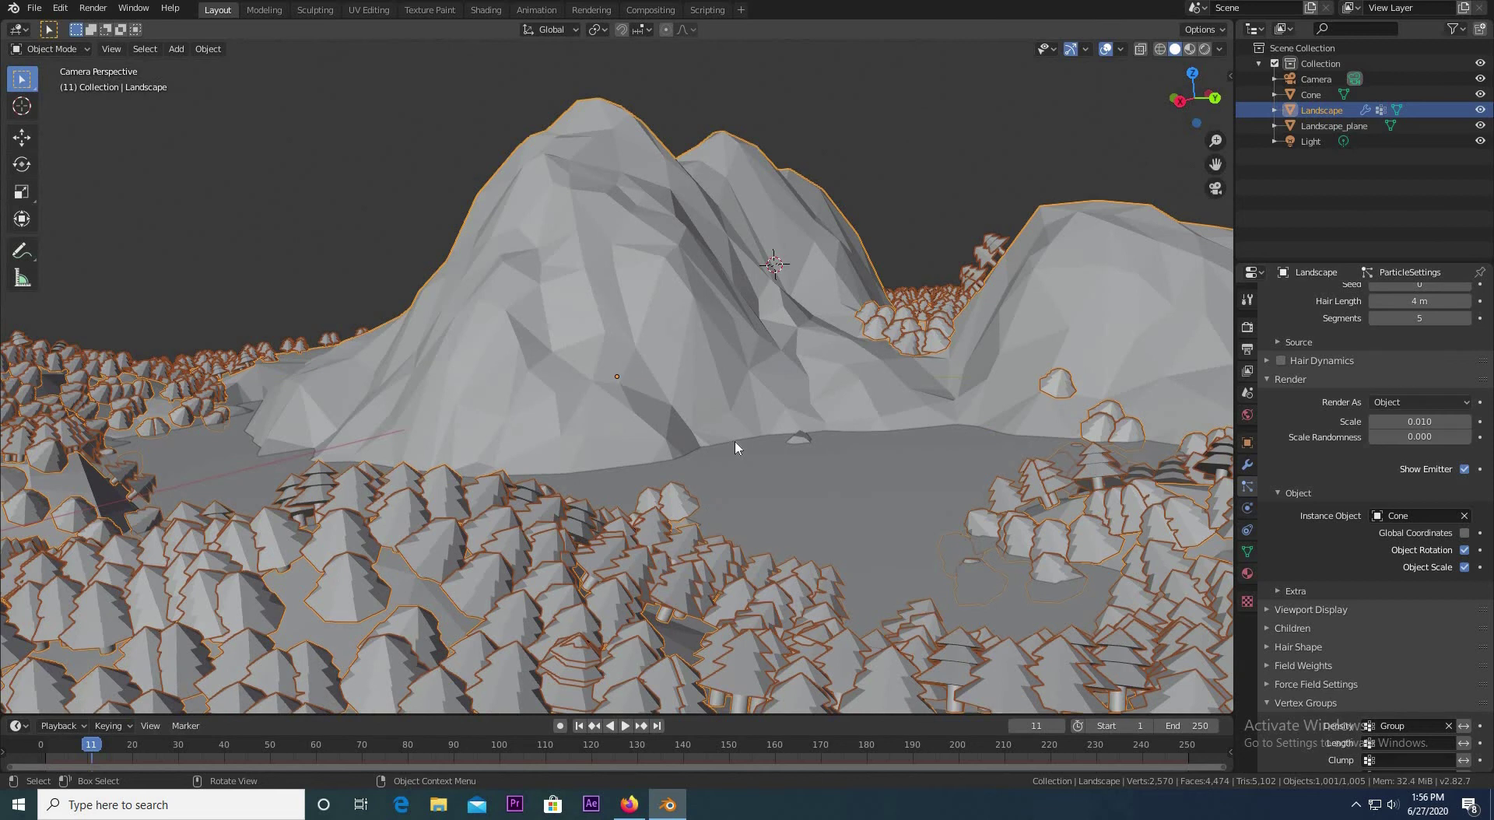
pyautogui.scroll(-2, 734, 440)
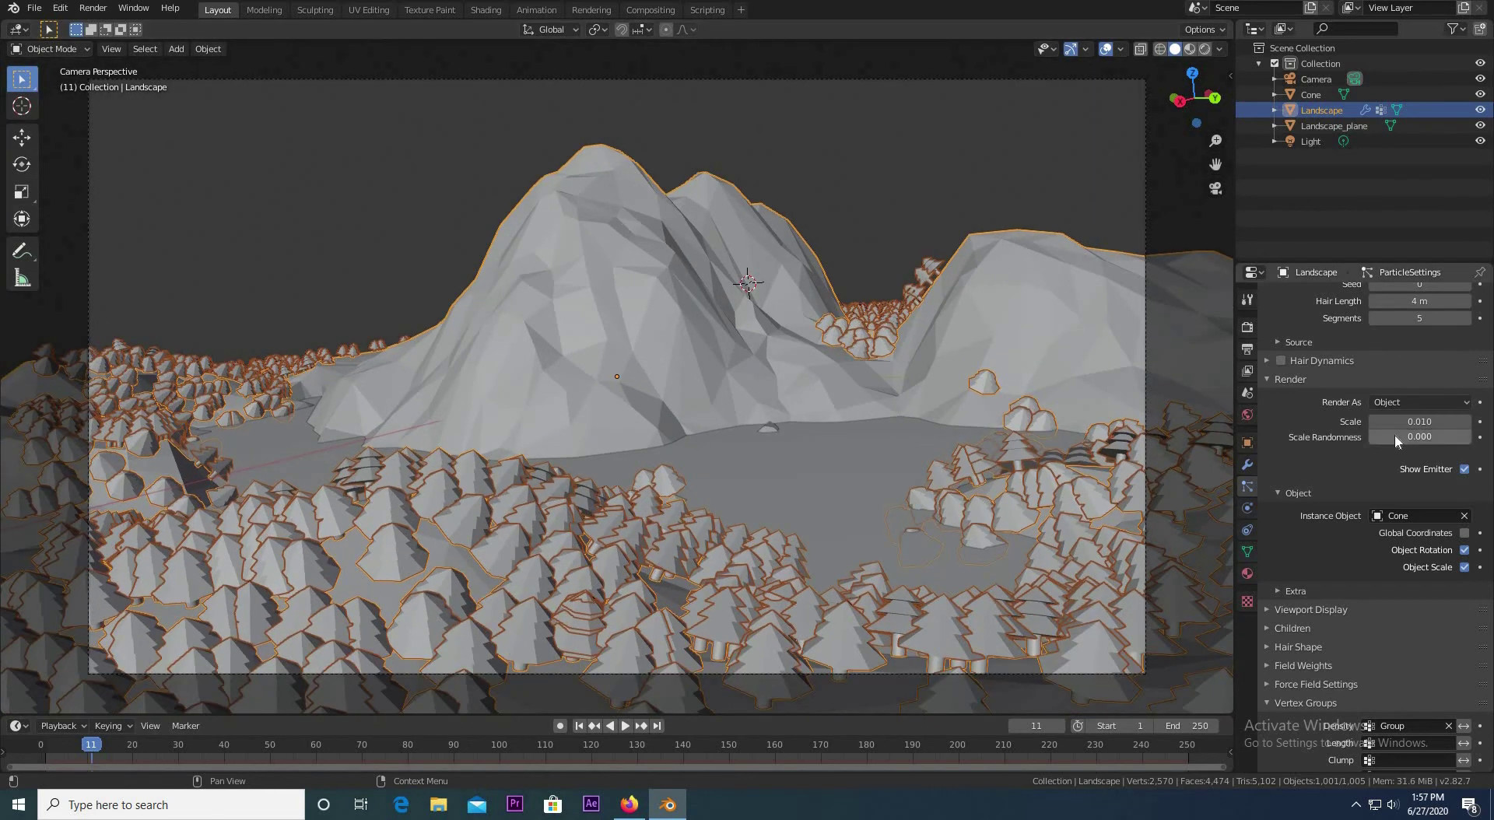
pyautogui.moveTo(1395, 434); pyautogui.dragTo(1471, 435)
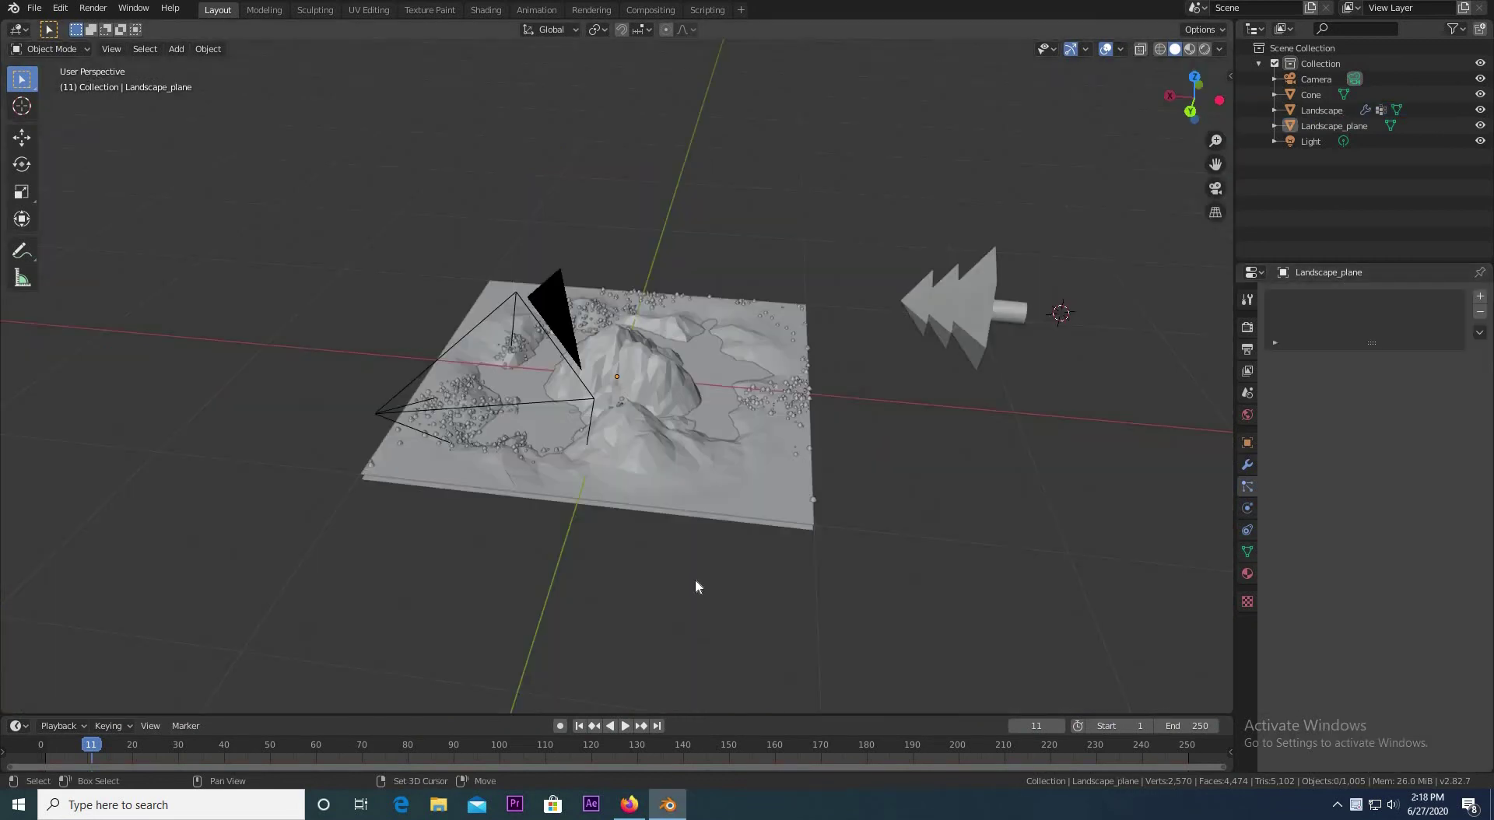
# Step: Add an ico sphere with 8 subdivisions beside the landscape and shade it smooth
pyautogui.hotkey('shift', 'a')
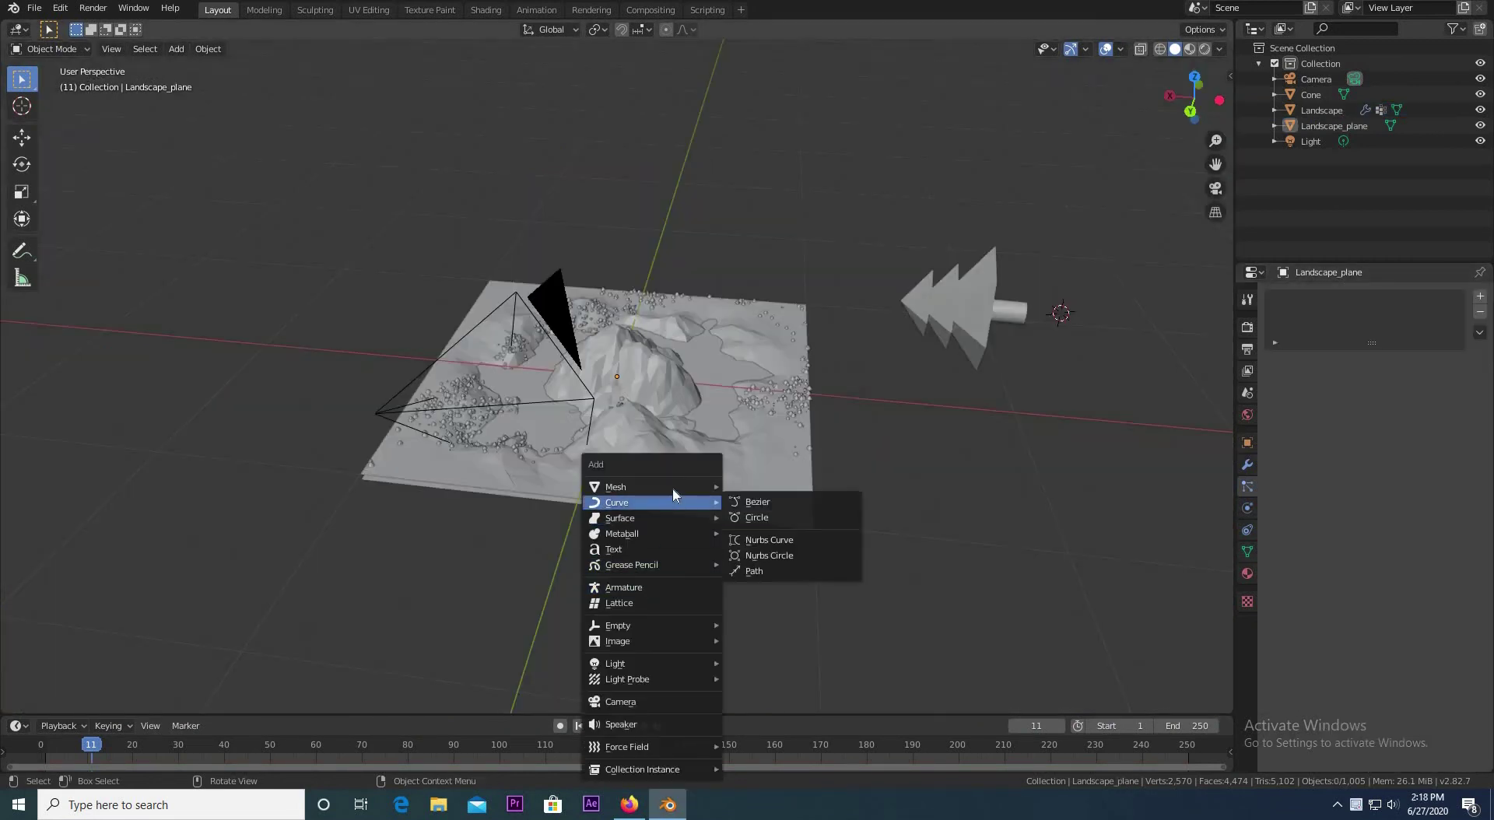
pyautogui.moveTo(672, 487)
pyautogui.click(796, 547)
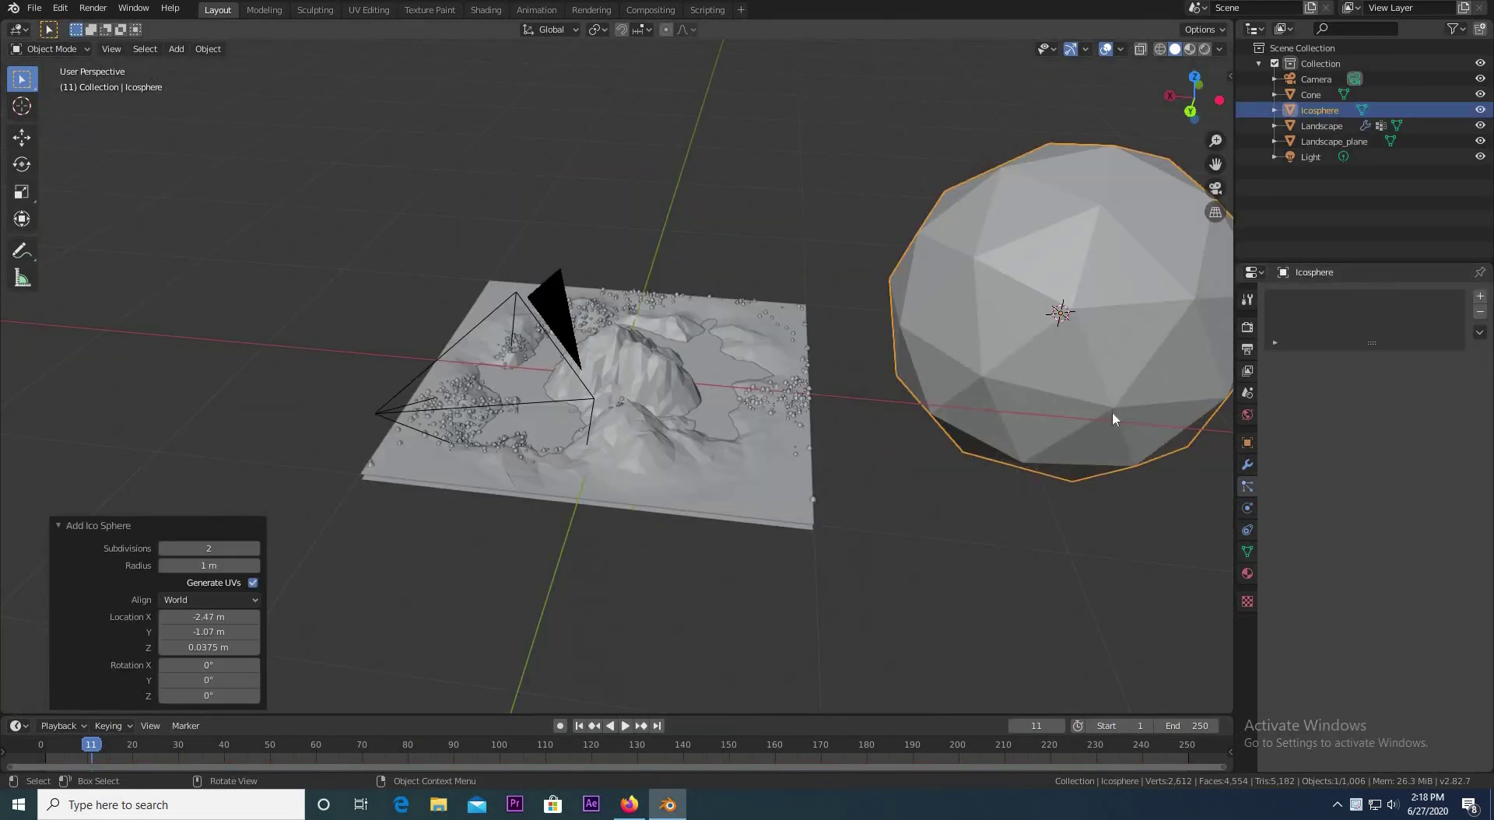
pyautogui.moveTo(256, 551); pyautogui.dragTo(342, 551)
pyautogui.scroll(-2, 1057, 465)
pyautogui.moveTo(1057, 466); pyautogui.dragTo(1019, 477, button='middle')
pyautogui.rightClick(1017, 476)
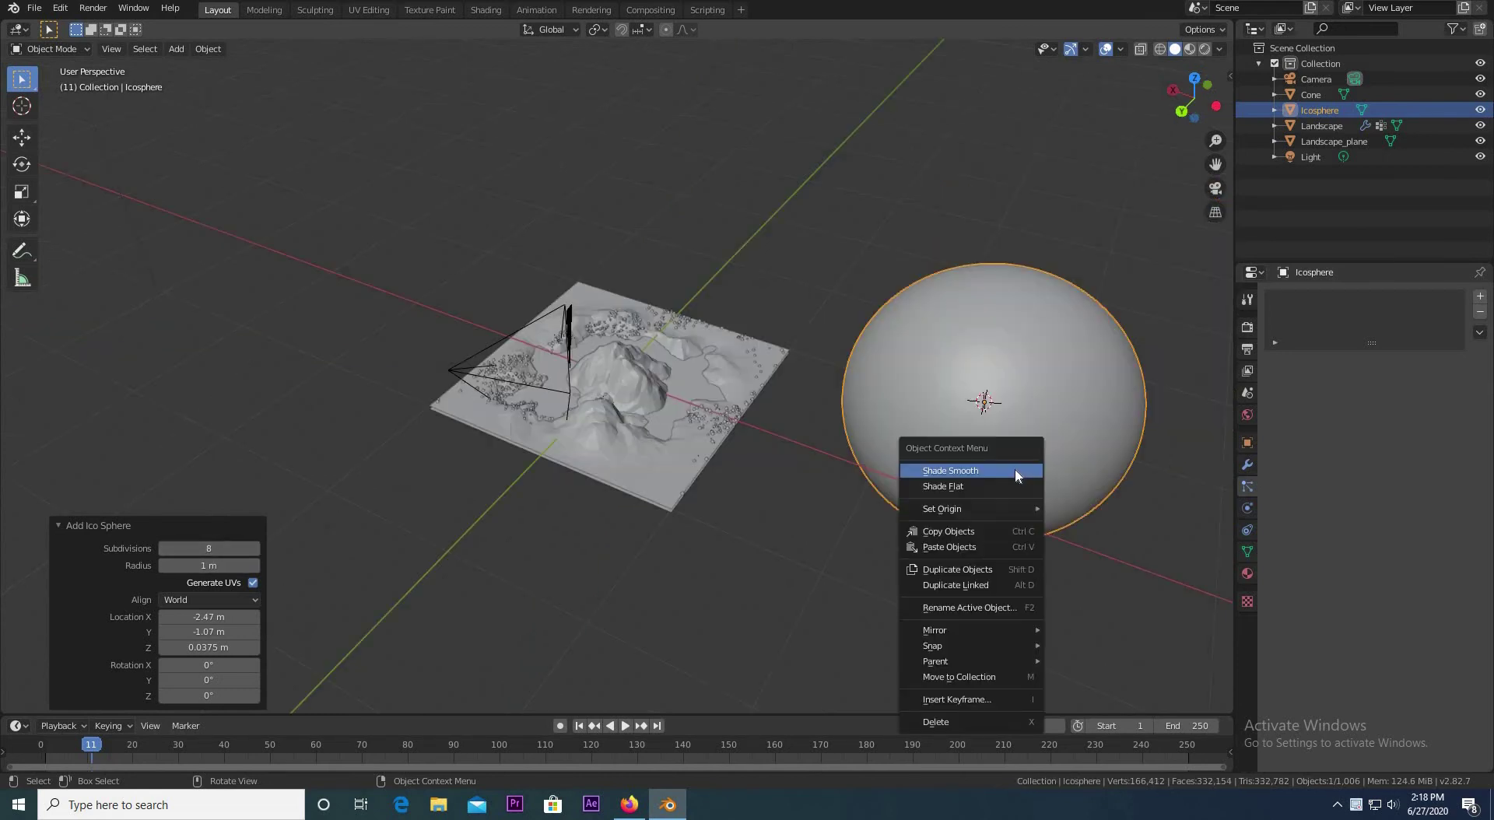
pyautogui.press('Return')
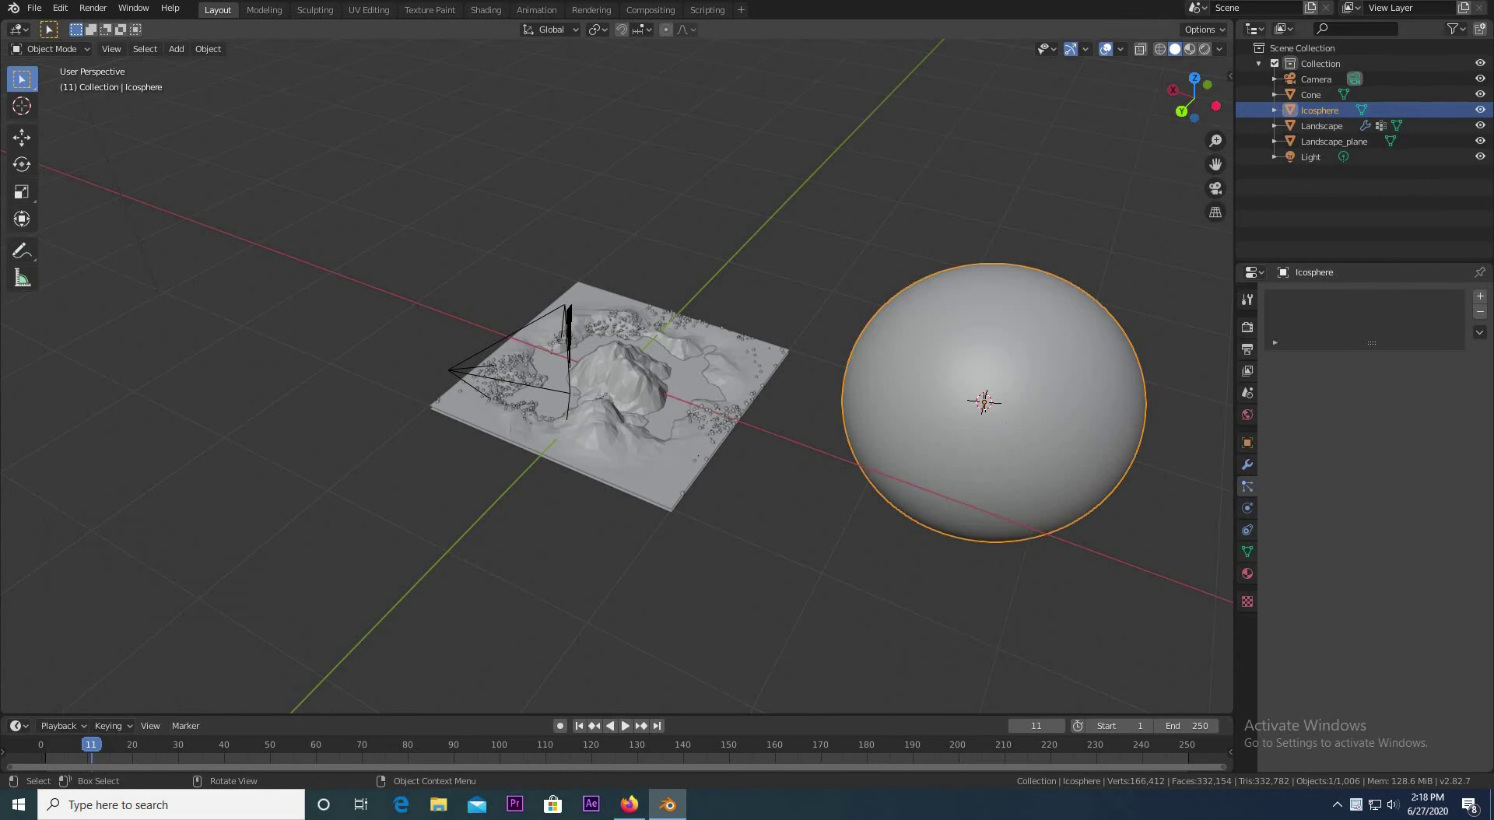
# Step: Scale the sphere down to about half its size and move it to the landscape's far edge behind the mountain
pyautogui.press('s')
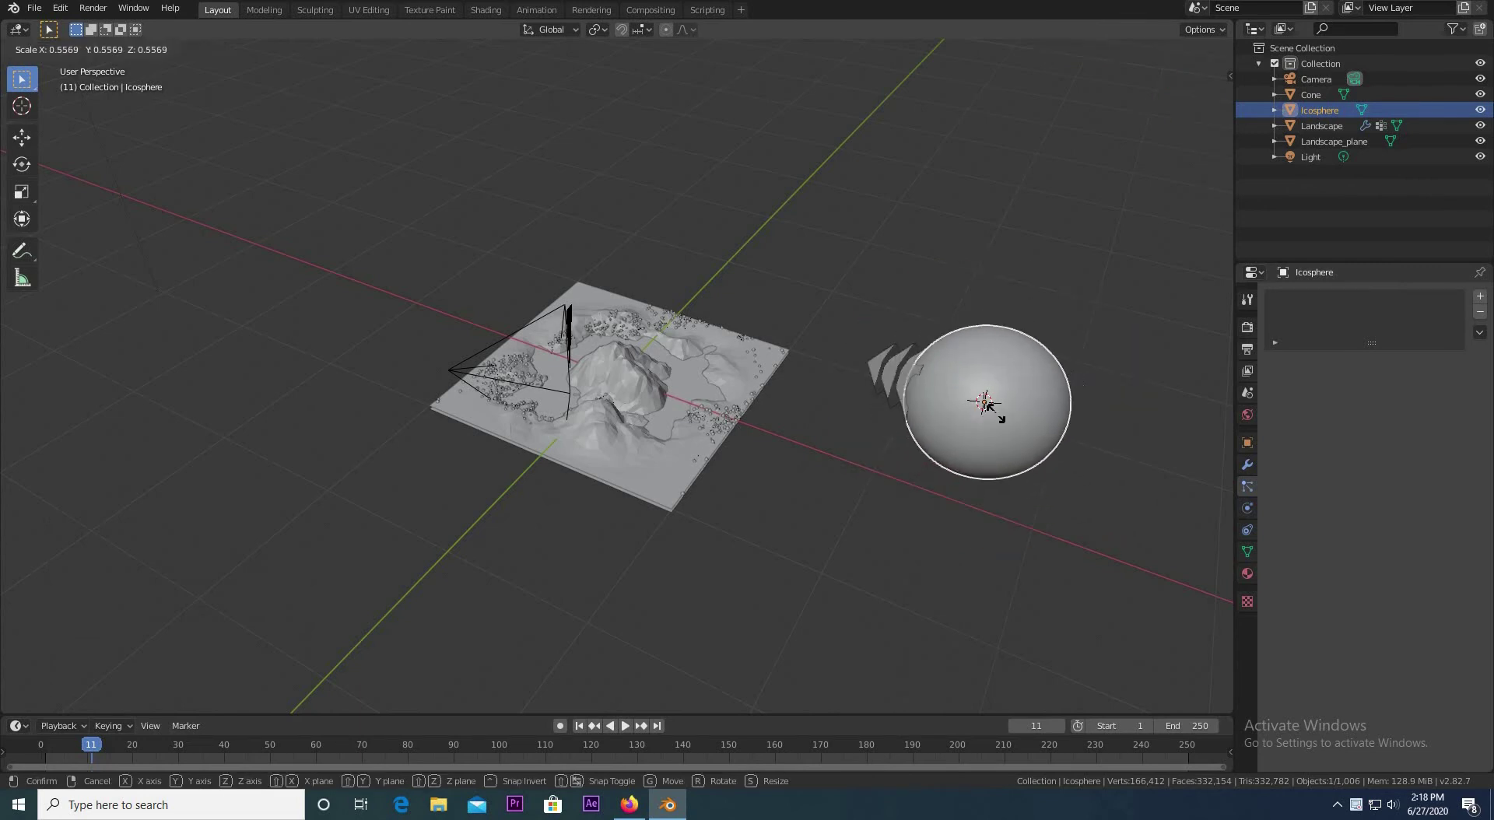
pyautogui.click(995, 413)
pyautogui.moveTo(921, 382); pyautogui.dragTo(640, 291)
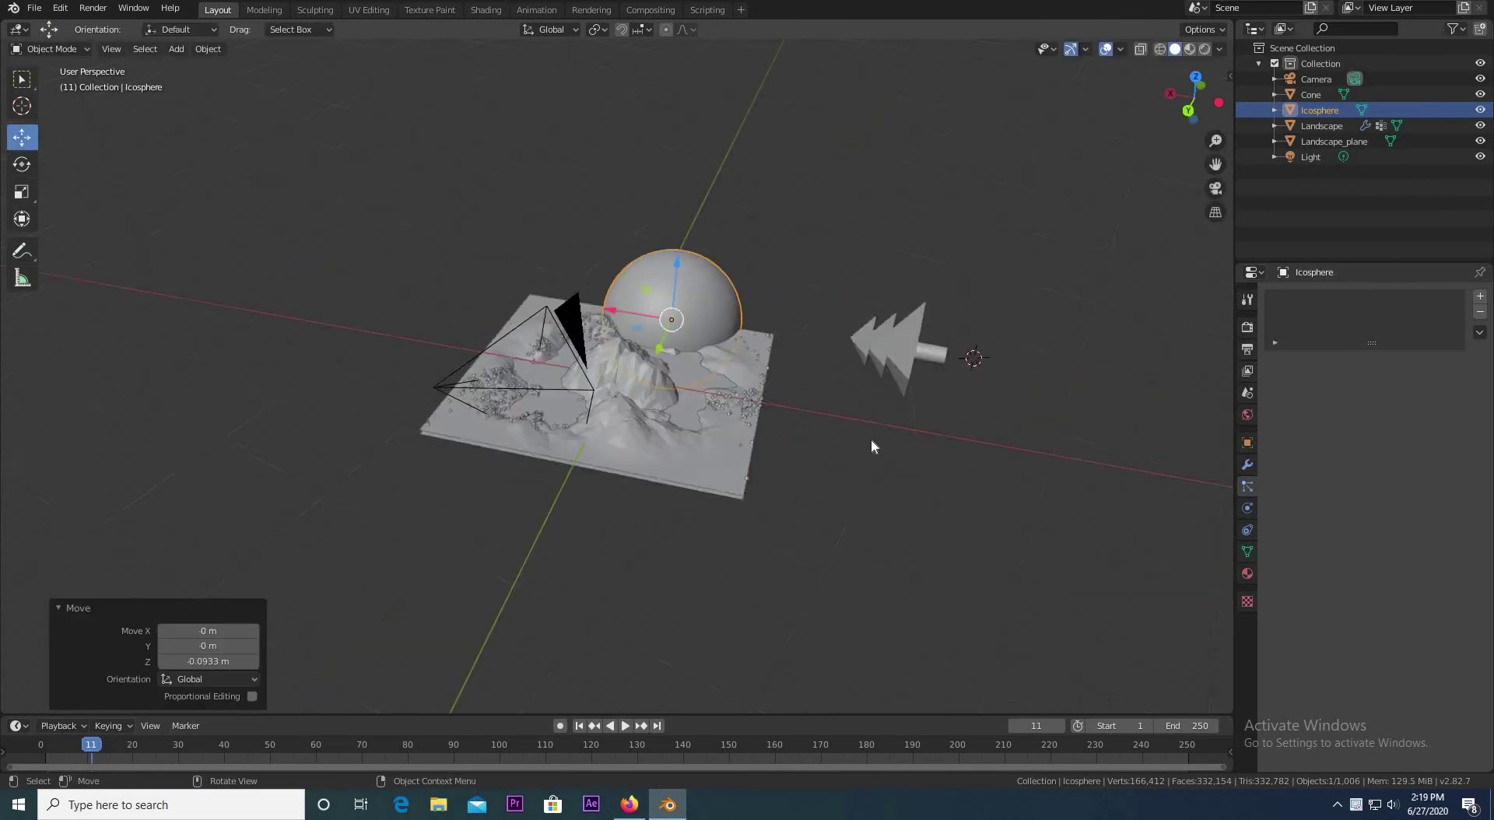
# Step: In the camera view, center the sphere behind the main mountain, scale it up by 1.877 and lower it partly below the terrain
pyautogui.press('KP_0')
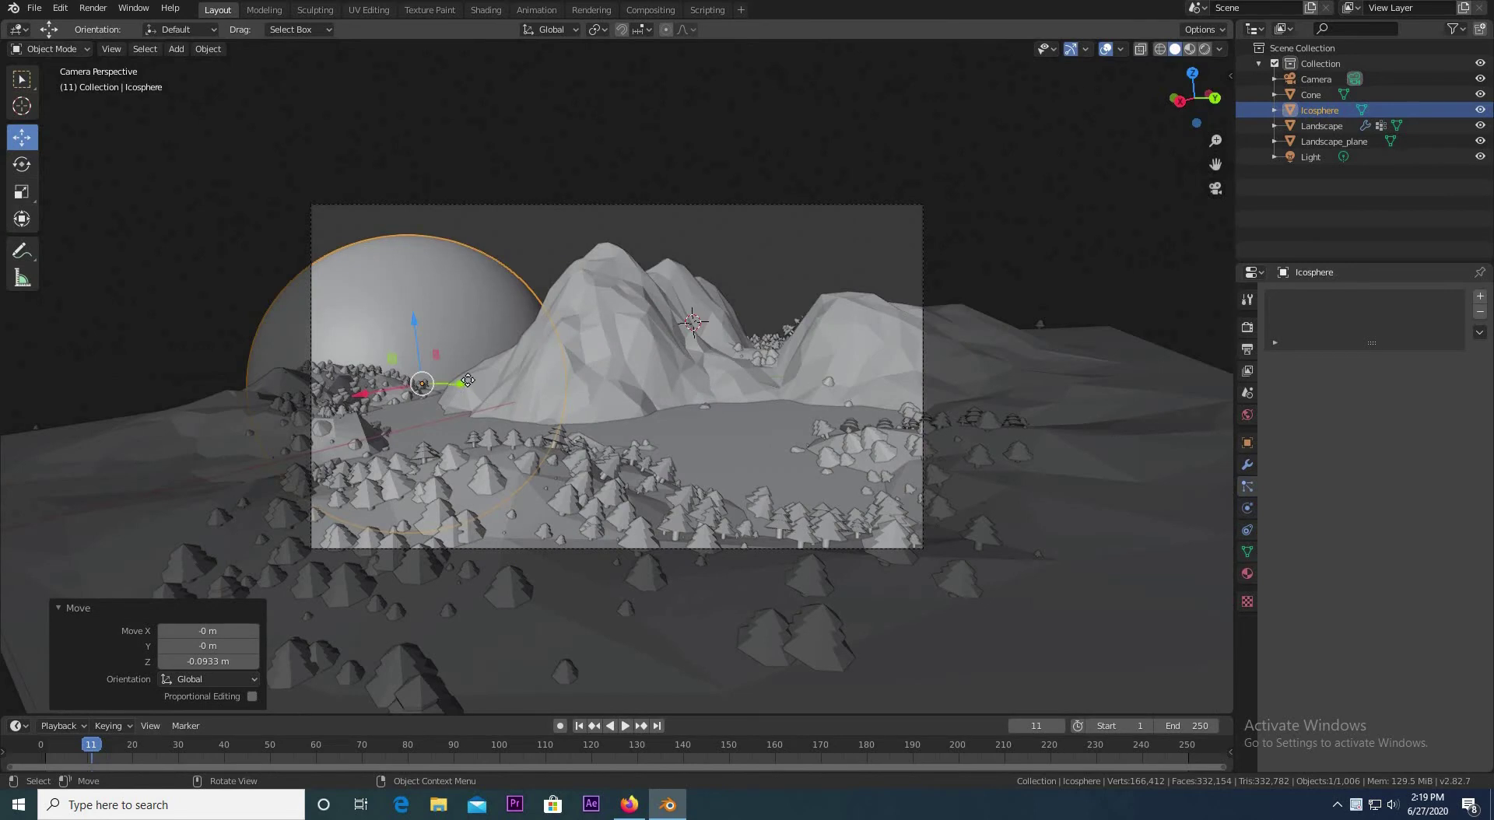
pyautogui.moveTo(462, 382); pyautogui.dragTo(684, 367)
pyautogui.press('s')
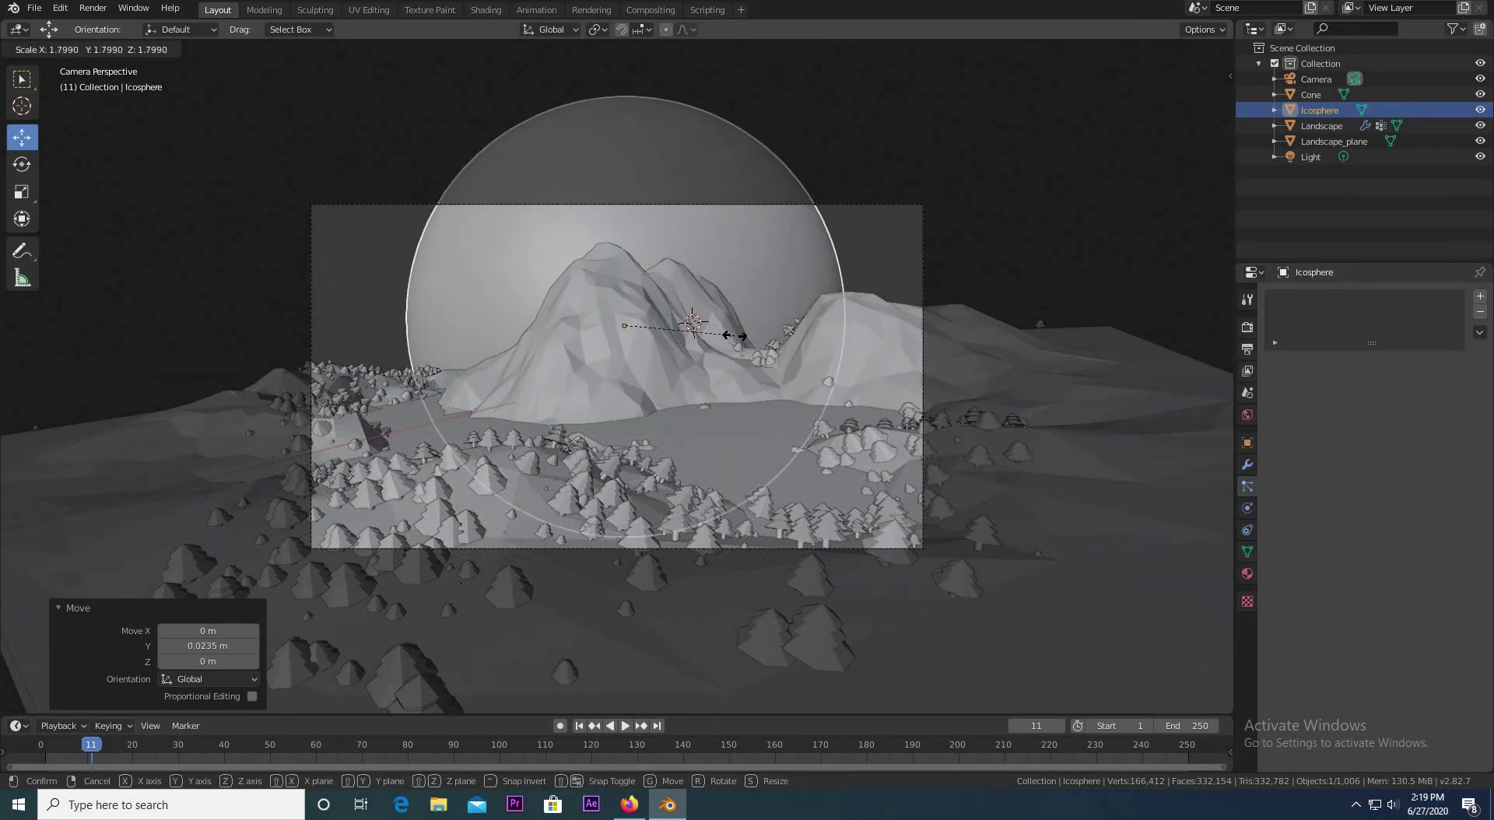
pyautogui.click(739, 333)
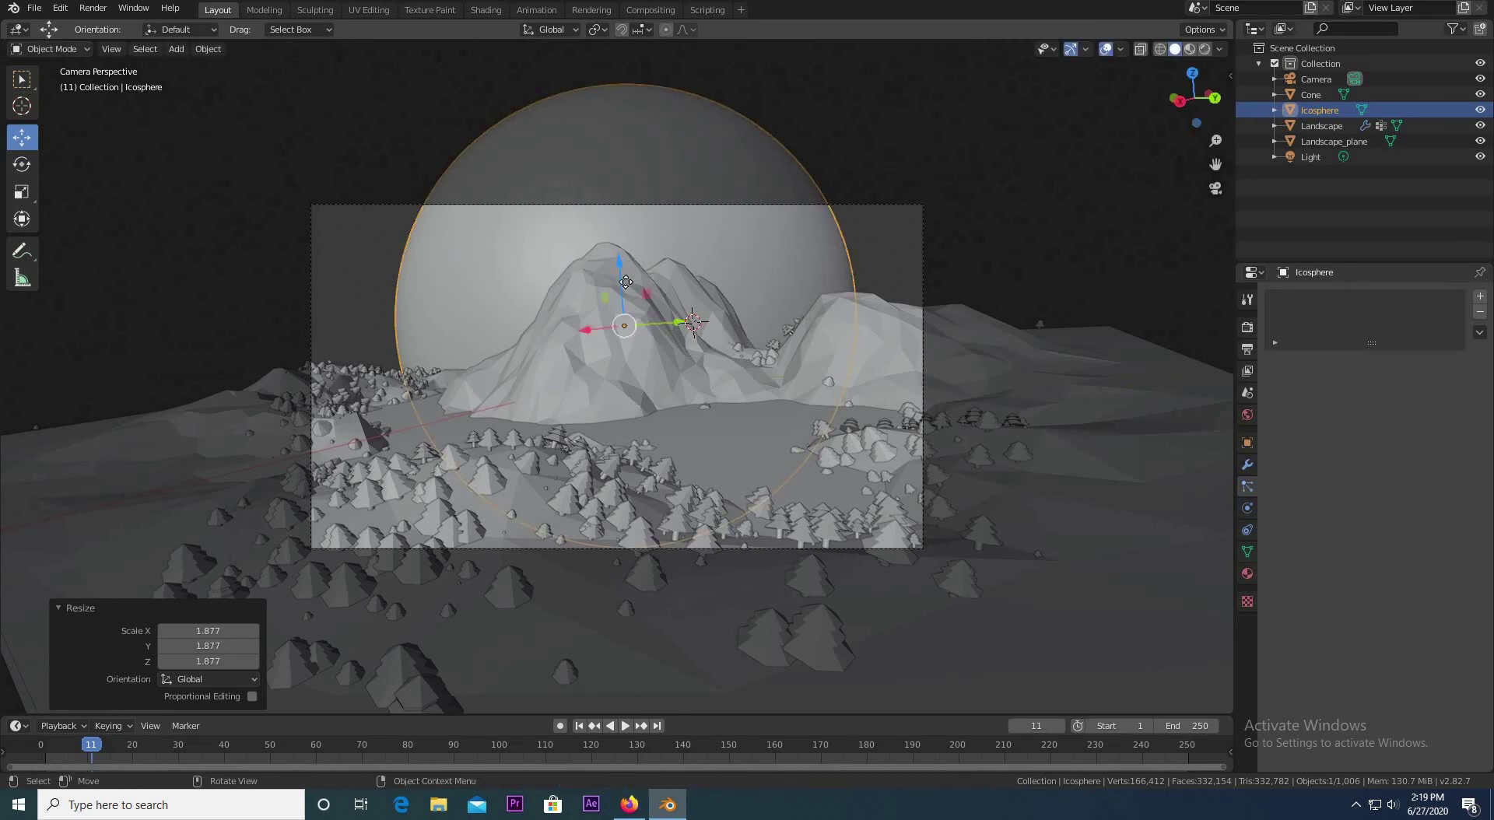
pyautogui.moveTo(623, 265); pyautogui.dragTo(694, 427)
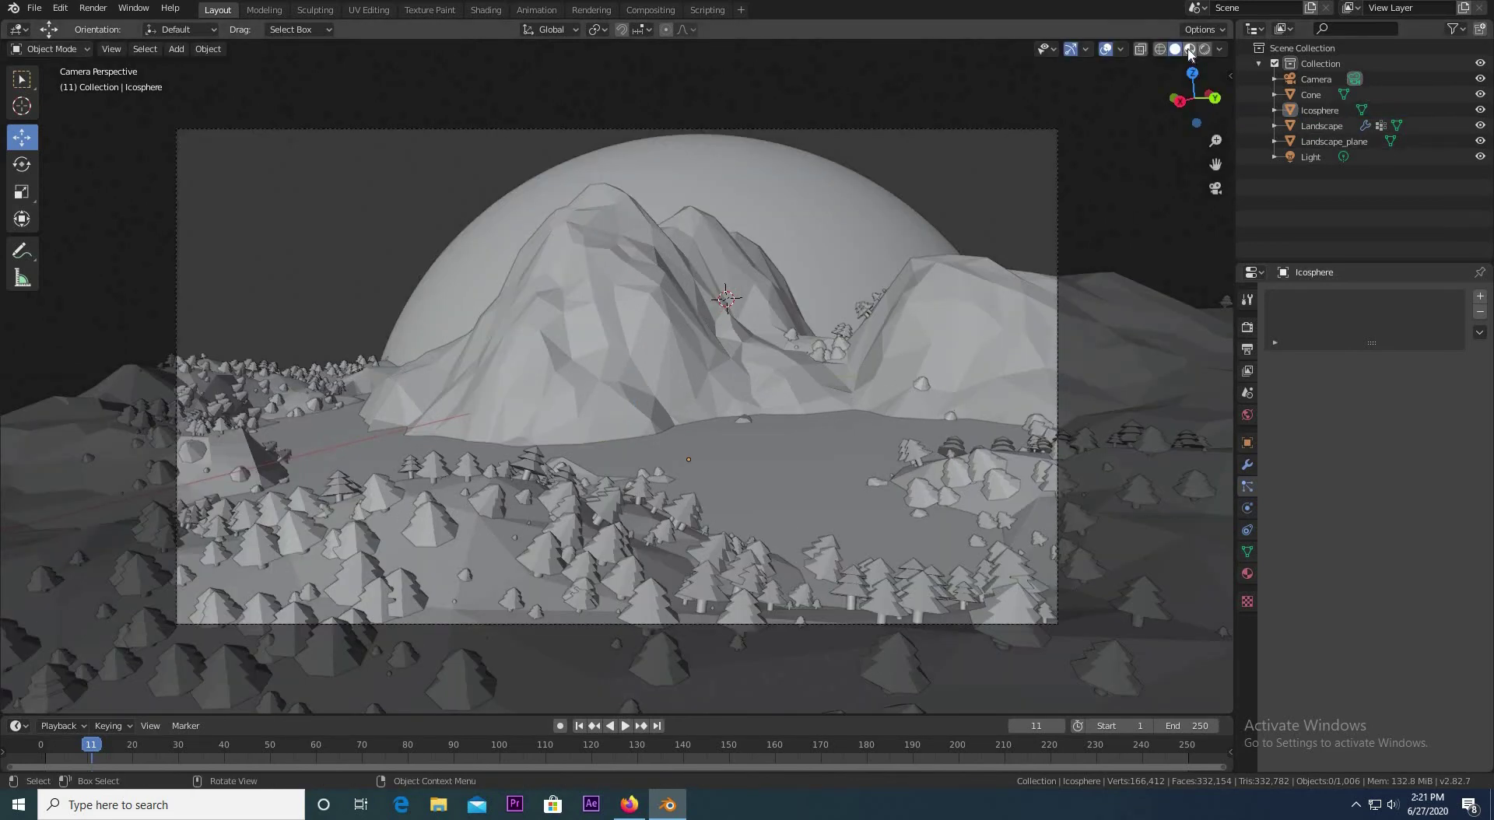
# Step: Switch the viewport to Material Preview shading and keep Eevee as the render engine with Bloom off
pyautogui.click(1189, 50)
pyautogui.scroll(-2, 778, 401)
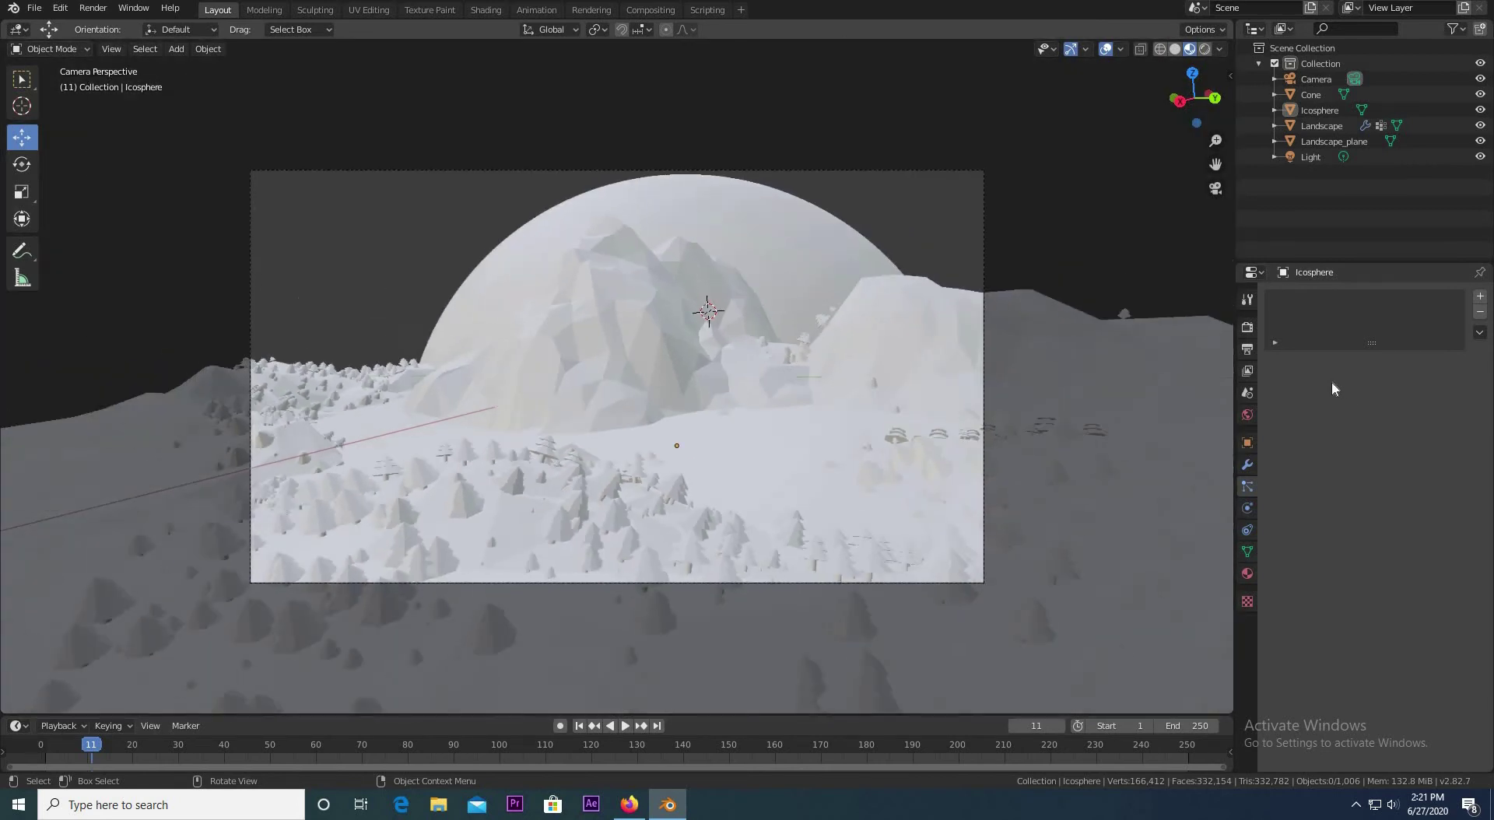
pyautogui.click(1247, 327)
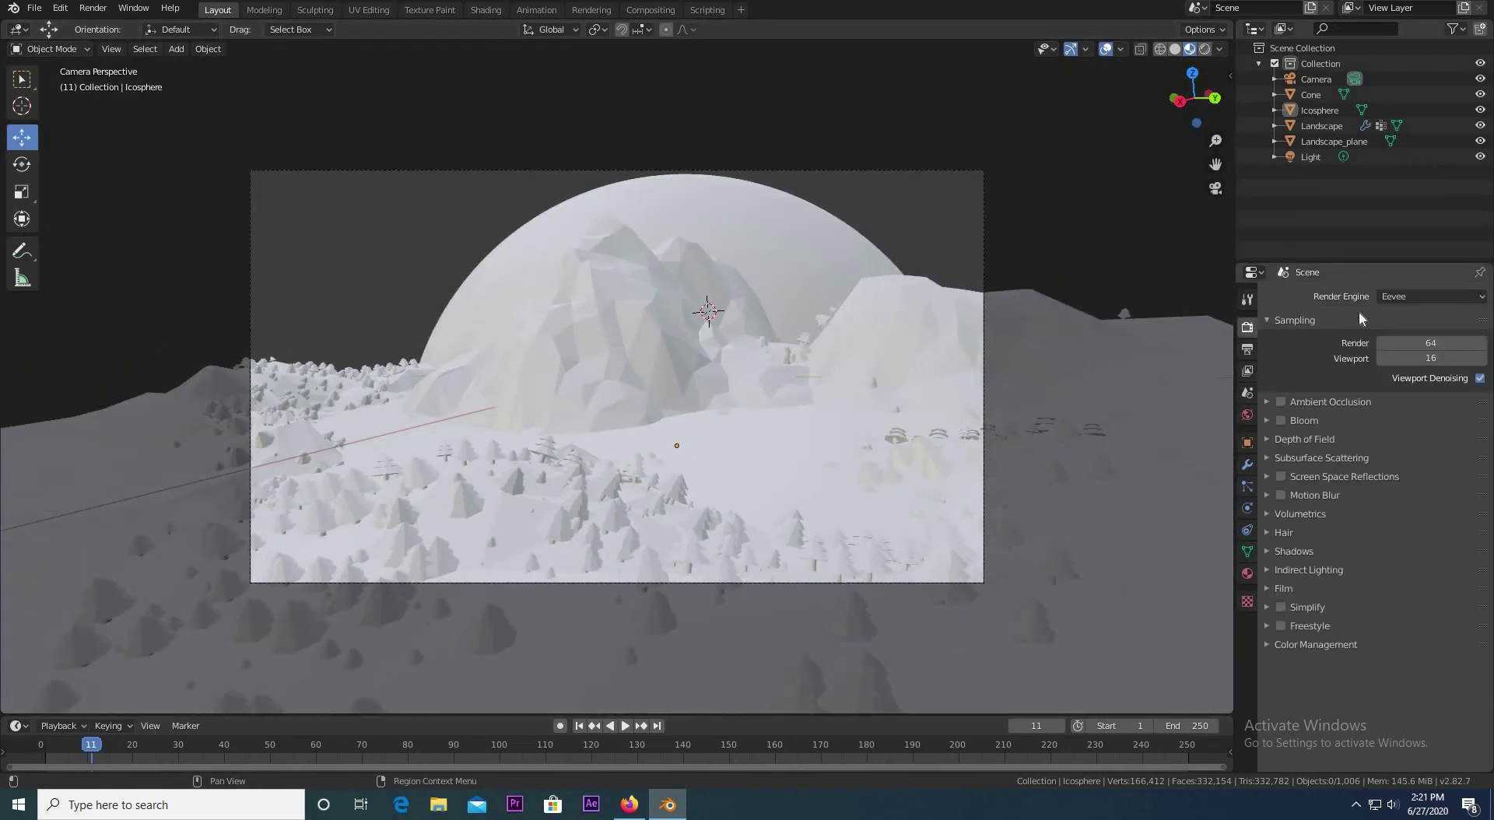
pyautogui.click(1408, 298)
pyautogui.click(1400, 311)
pyautogui.click(1400, 313)
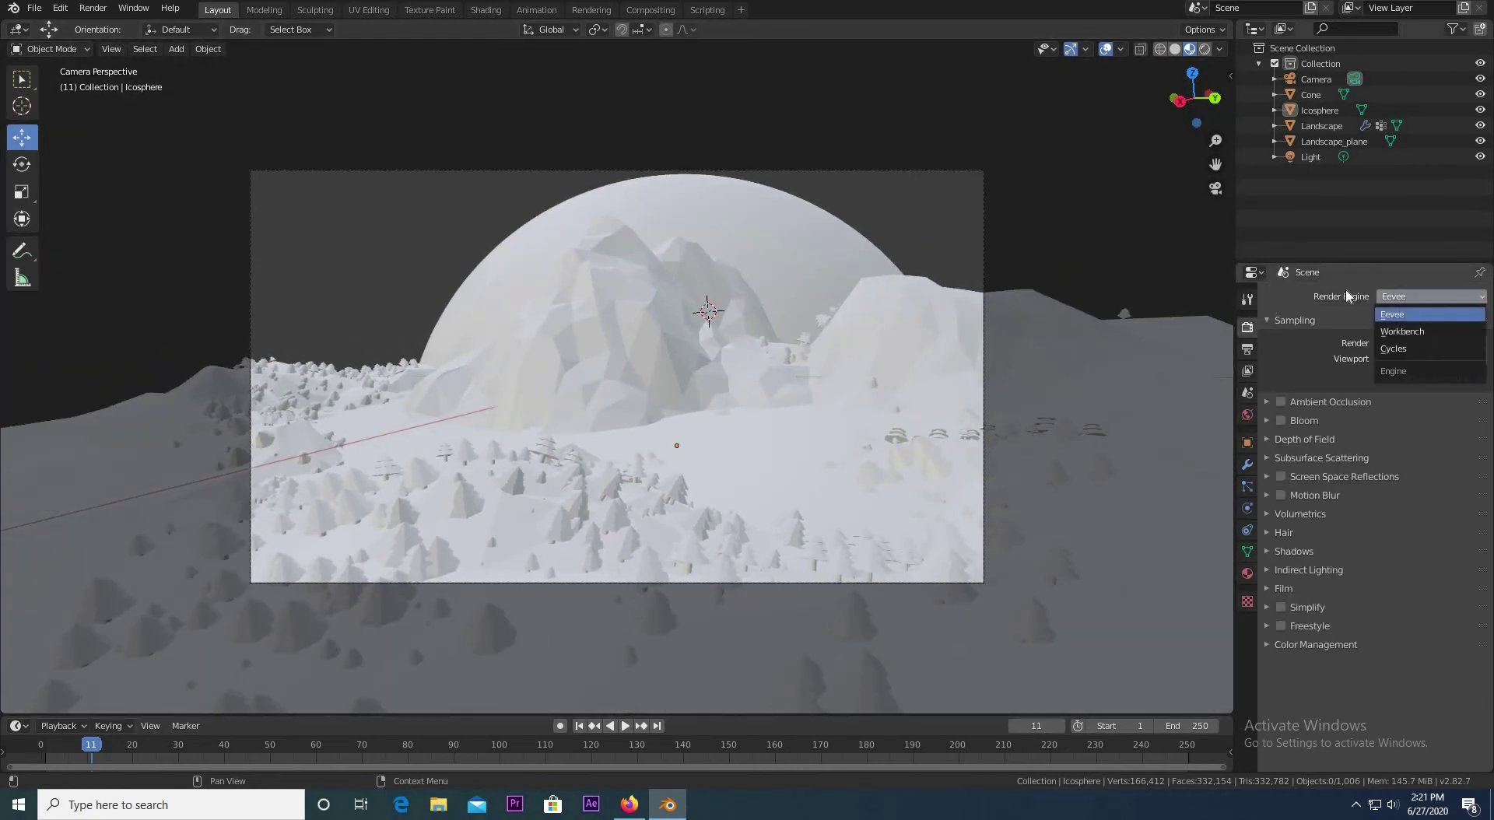
pyautogui.click(1281, 420)
pyautogui.click(1281, 421)
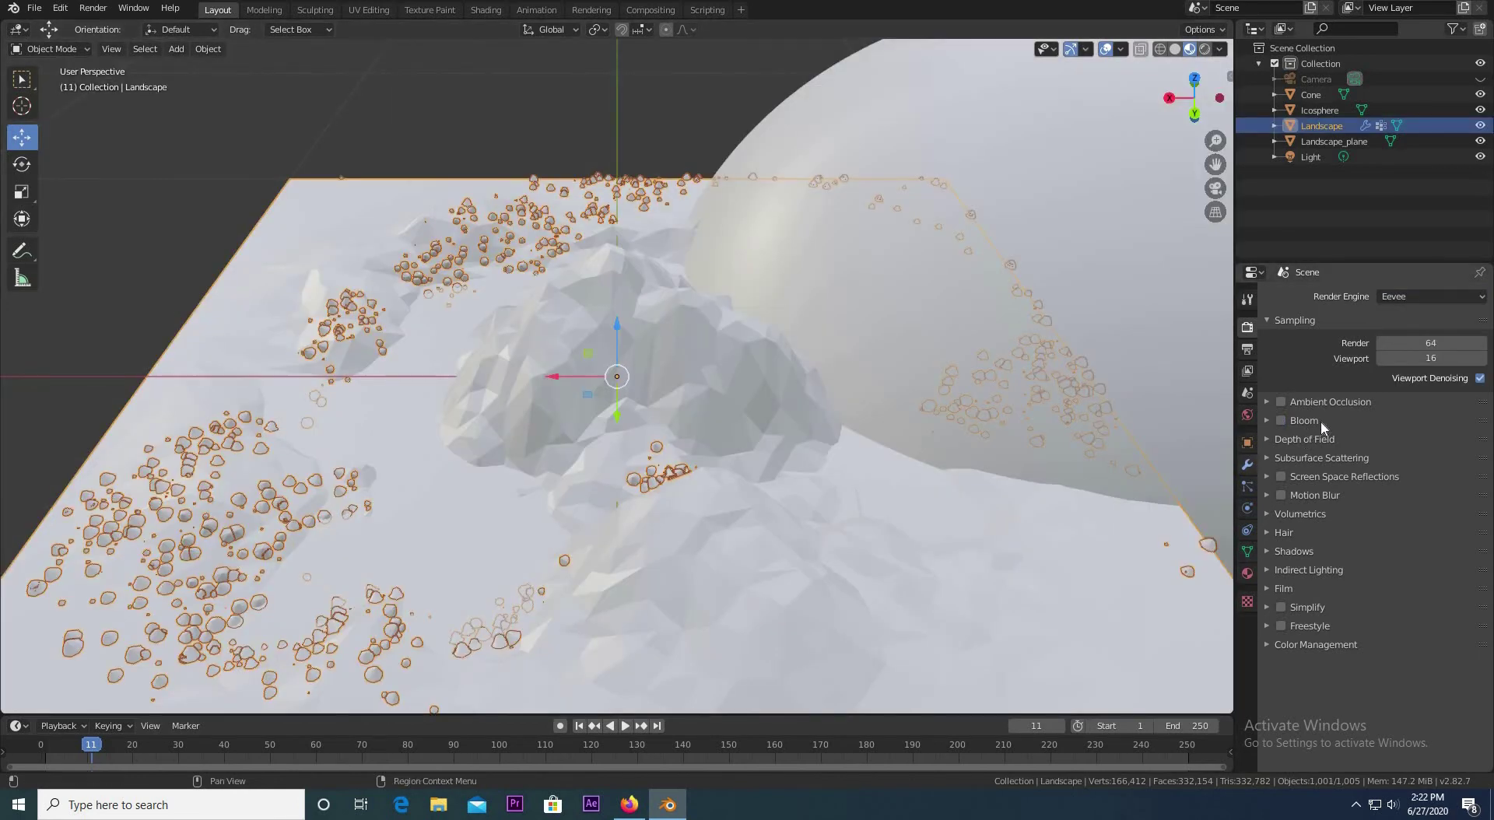
# Step: Give the Landscape a new material with a dark green base color, hue 0.294 and saturation 0.994
pyautogui.click(1247, 573)
pyautogui.click(1390, 369)
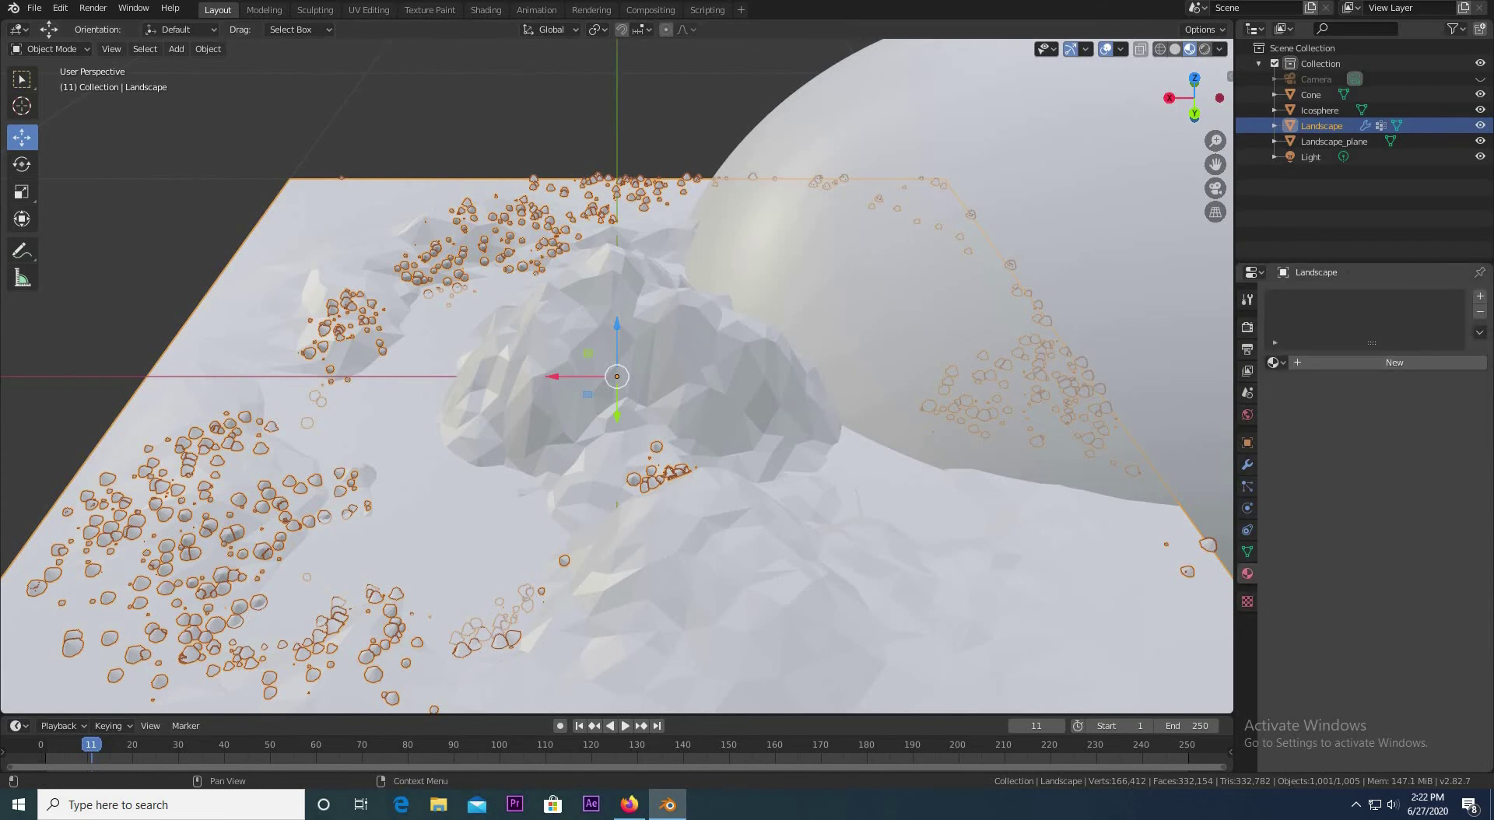
pyautogui.click(1425, 521)
pyautogui.moveTo(1390, 354); pyautogui.dragTo(1342, 337)
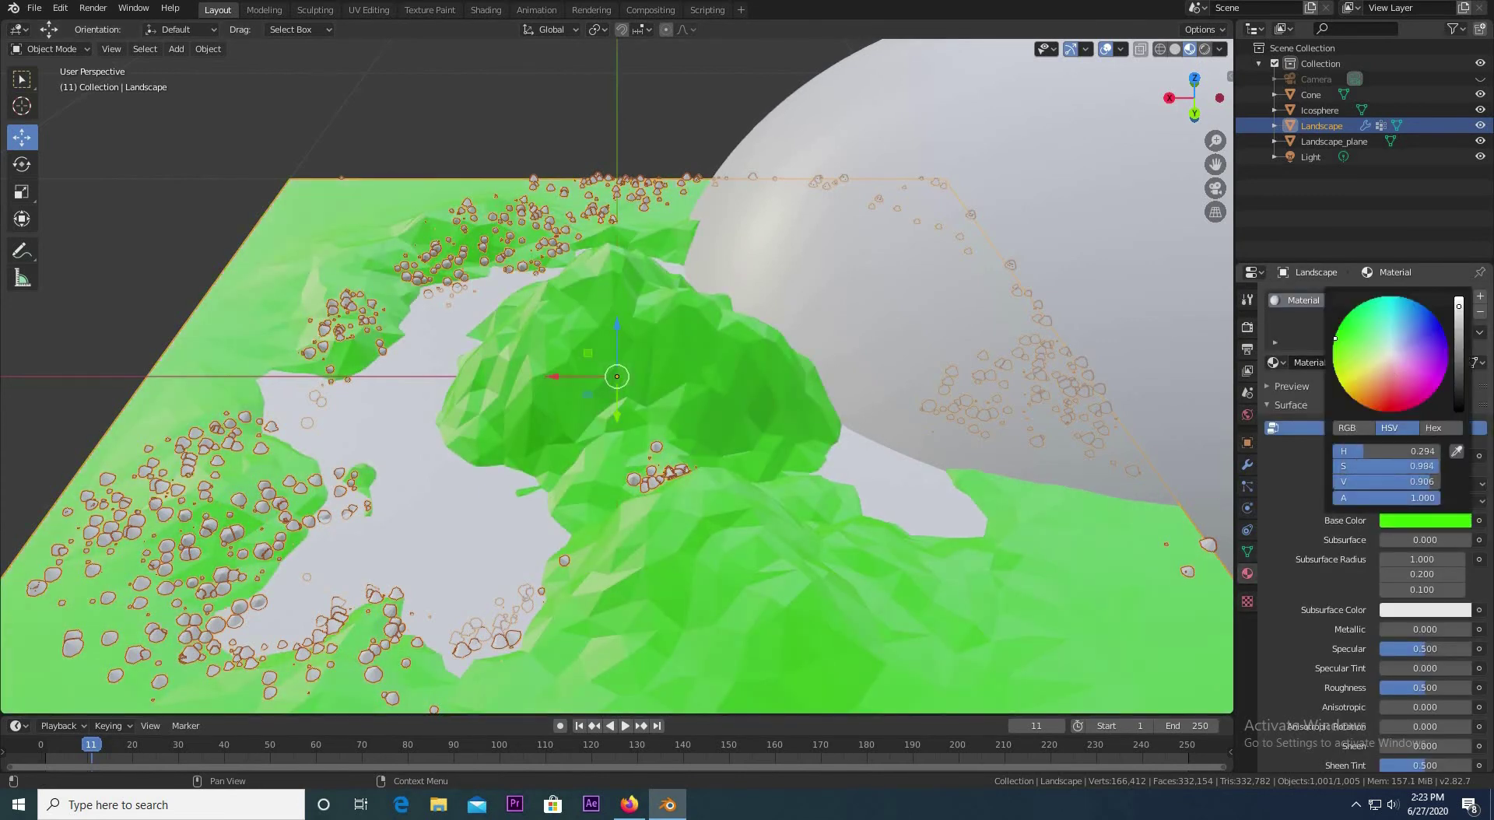
pyautogui.moveTo(1459, 306); pyautogui.dragTo(1459, 335)
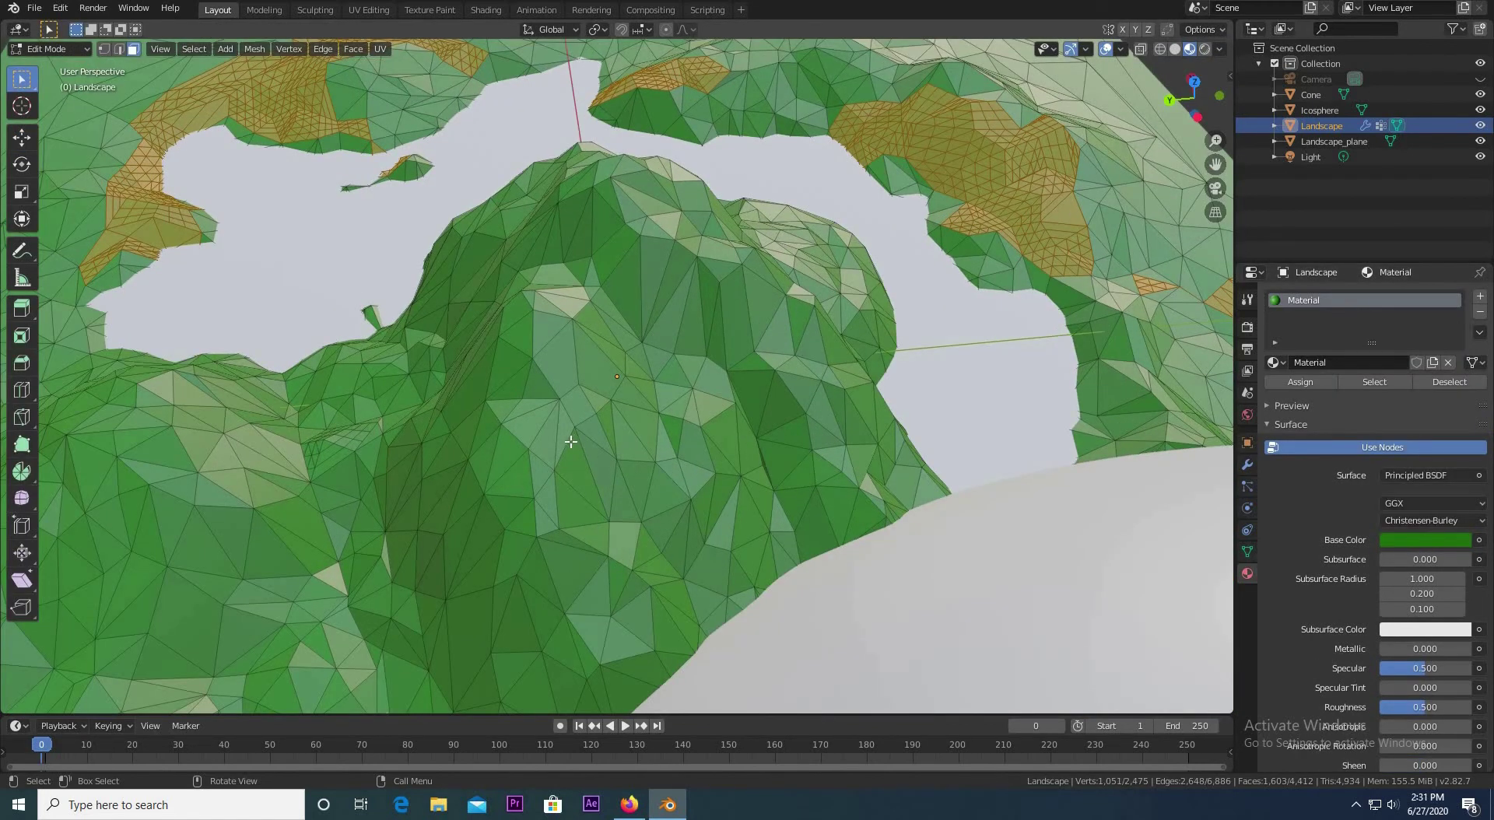
# Step: Circle-select the faces of the valley running along the central mountain's foot
pyautogui.press('c')
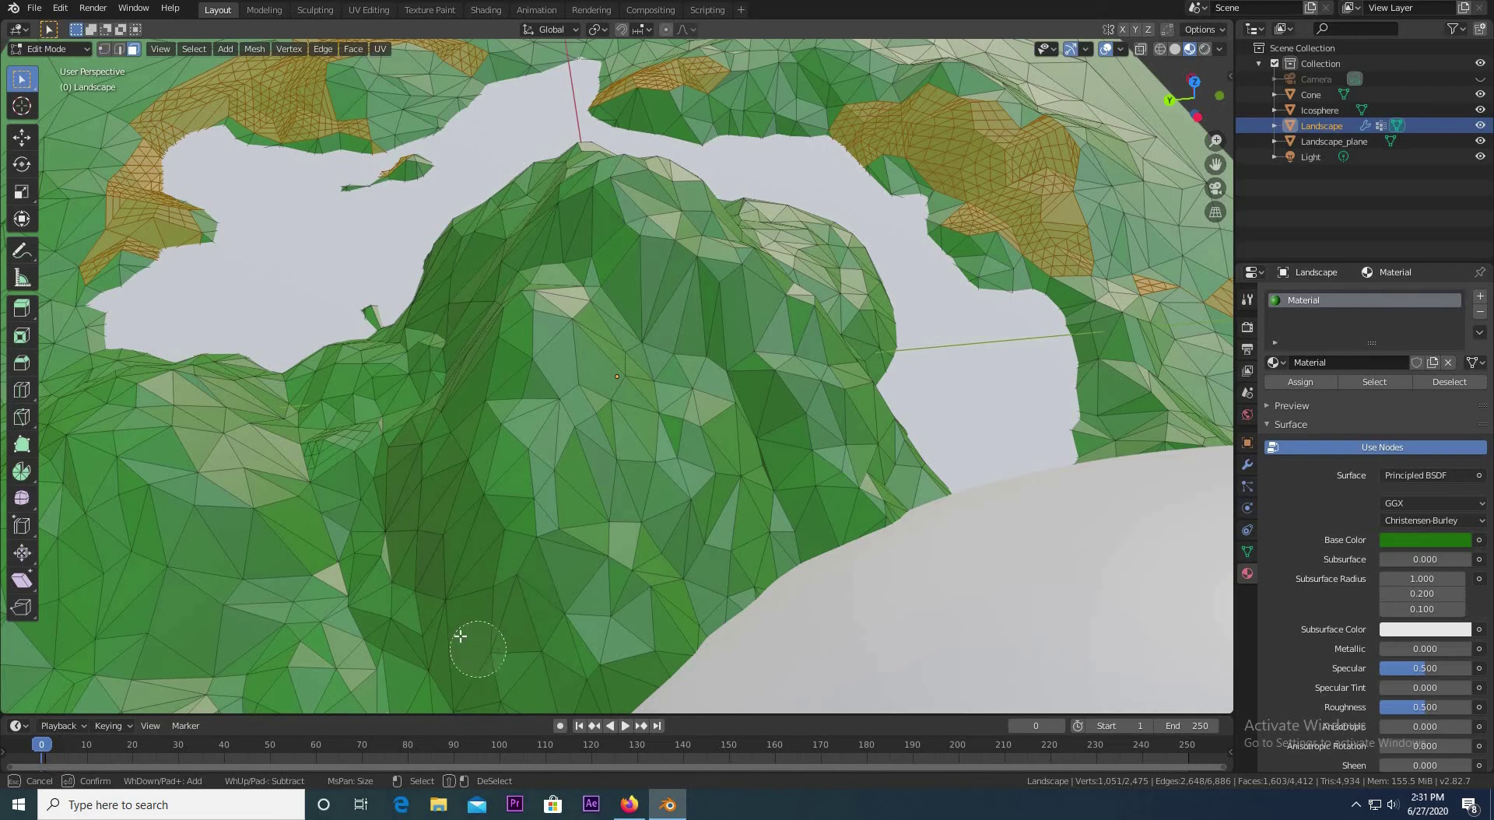
pyautogui.moveTo(467, 634); pyautogui.dragTo(477, 652)
pyautogui.moveTo(390, 550)
pyautogui.mouseDown()
pyautogui.moveTo(377, 506)
pyautogui.moveTo(389, 630)
pyautogui.moveTo(354, 545)
pyautogui.moveTo(352, 427)
pyautogui.mouseUp()
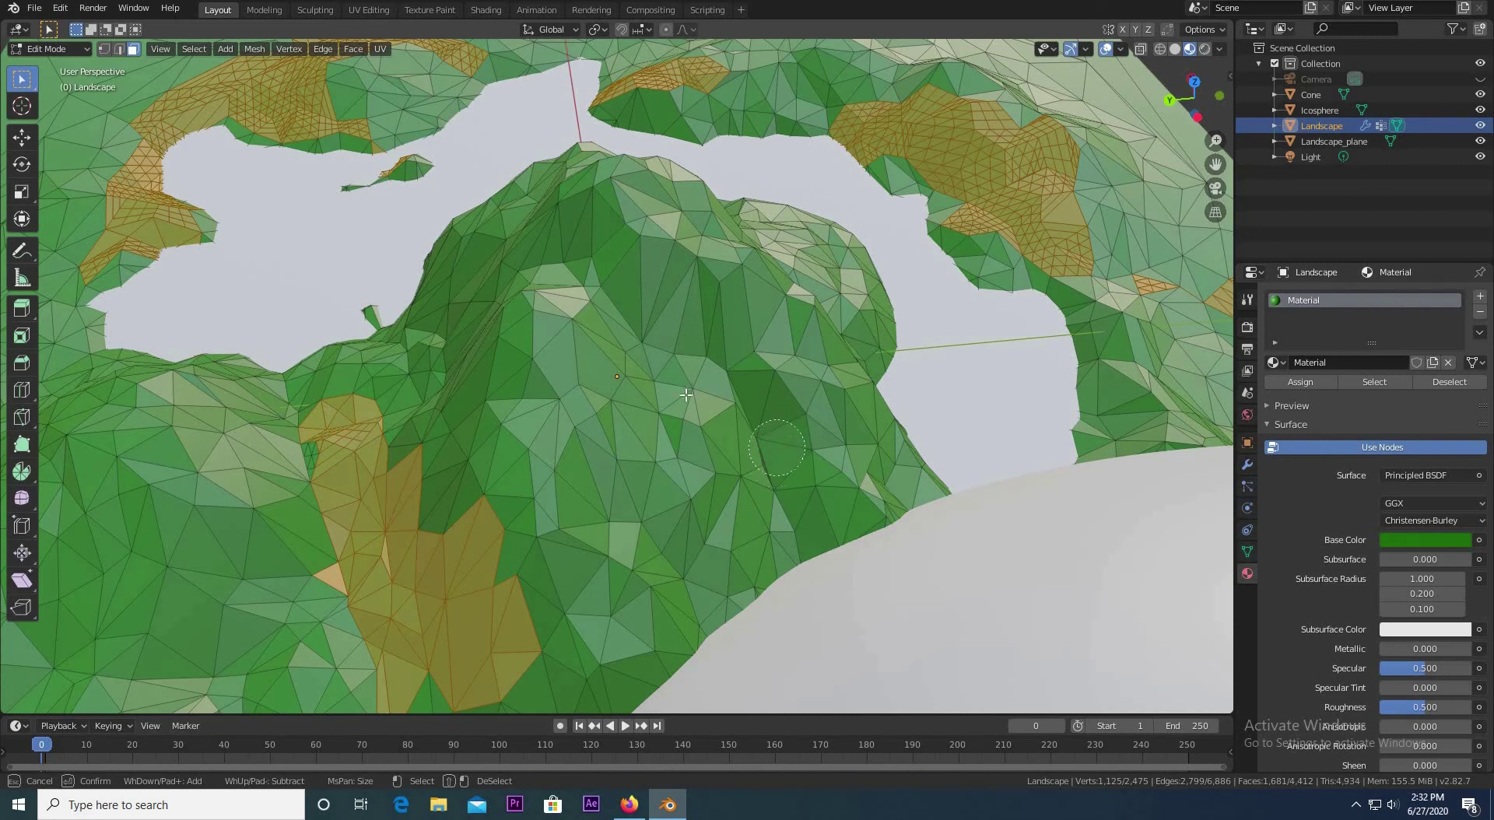
pyautogui.scroll(-1, 669, 435)
pyautogui.press('Escape')
pyautogui.moveTo(652, 447)
pyautogui.mouseDown(button='middle')
pyautogui.moveTo(511, 471)
pyautogui.moveTo(562, 497)
pyautogui.mouseUp(button='middle')
pyautogui.scroll(-2, 510, 487)
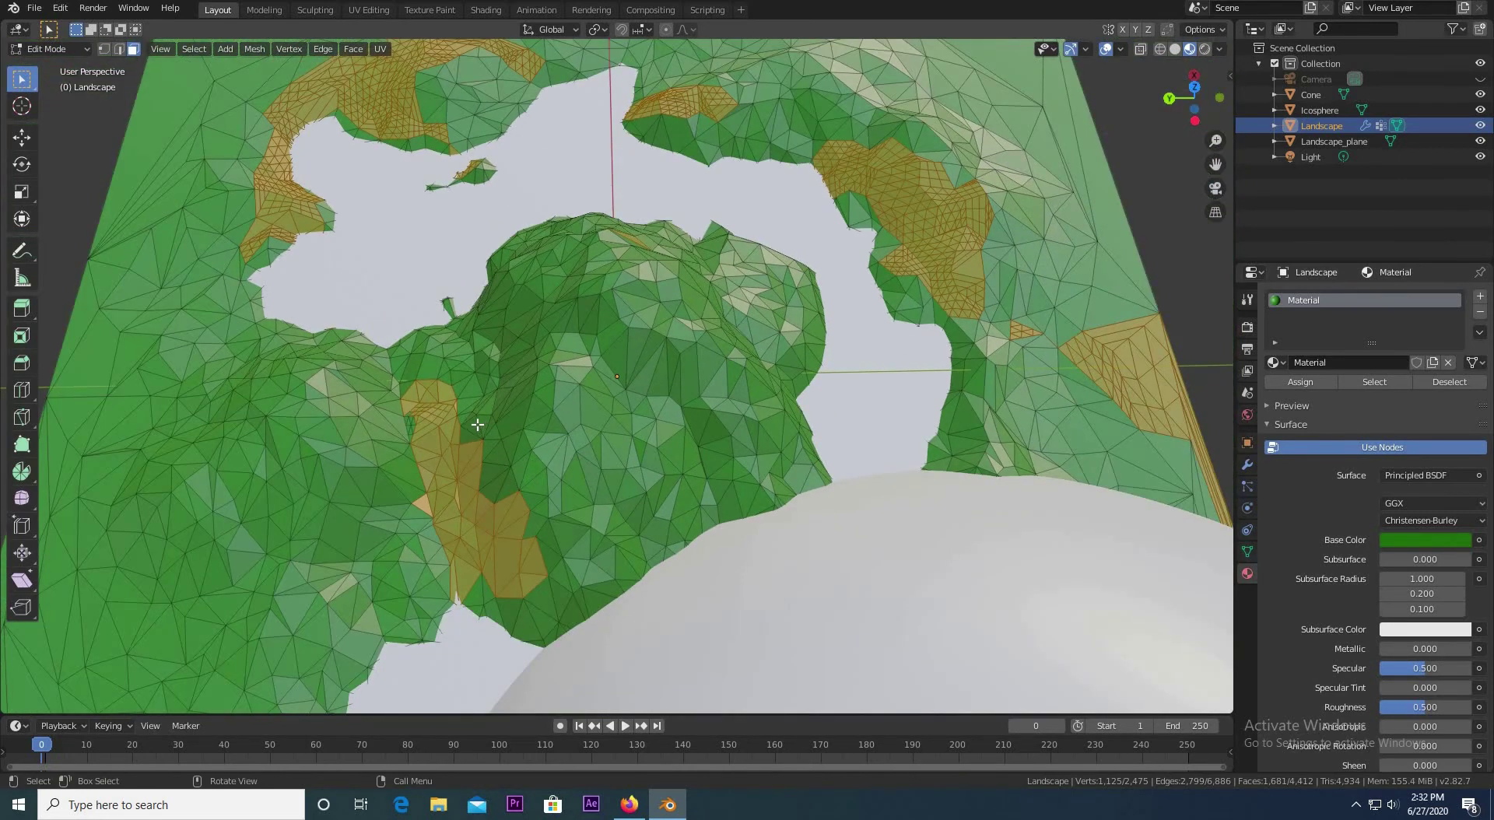
# Step: Extend the circle selection over the saddle and all remaining faces of the central mountain
pyautogui.press('c')
pyautogui.moveTo(425, 365); pyautogui.dragTo(487, 360)
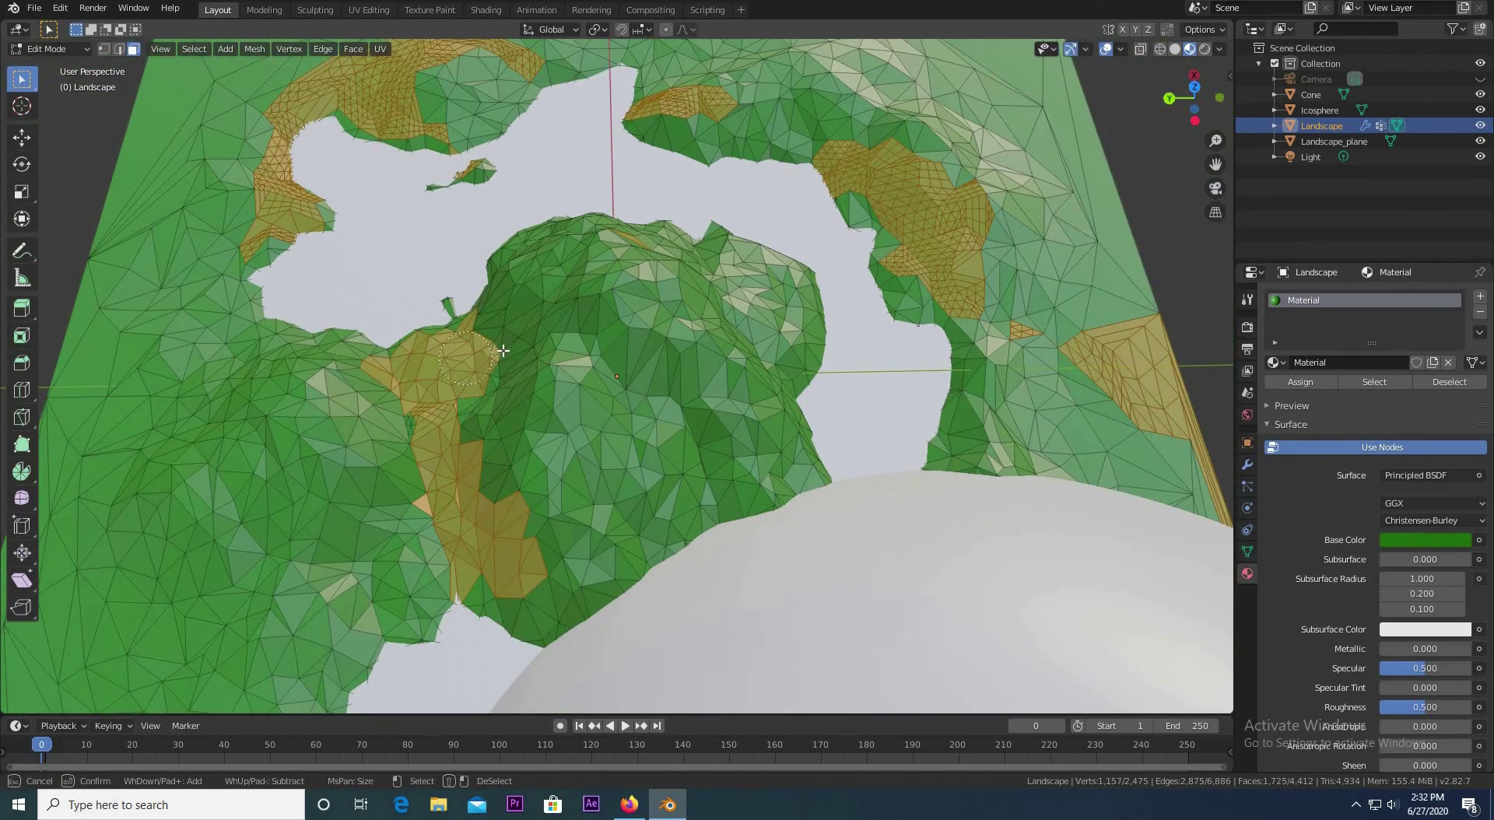
pyautogui.moveTo(487, 361); pyautogui.dragTo(509, 352)
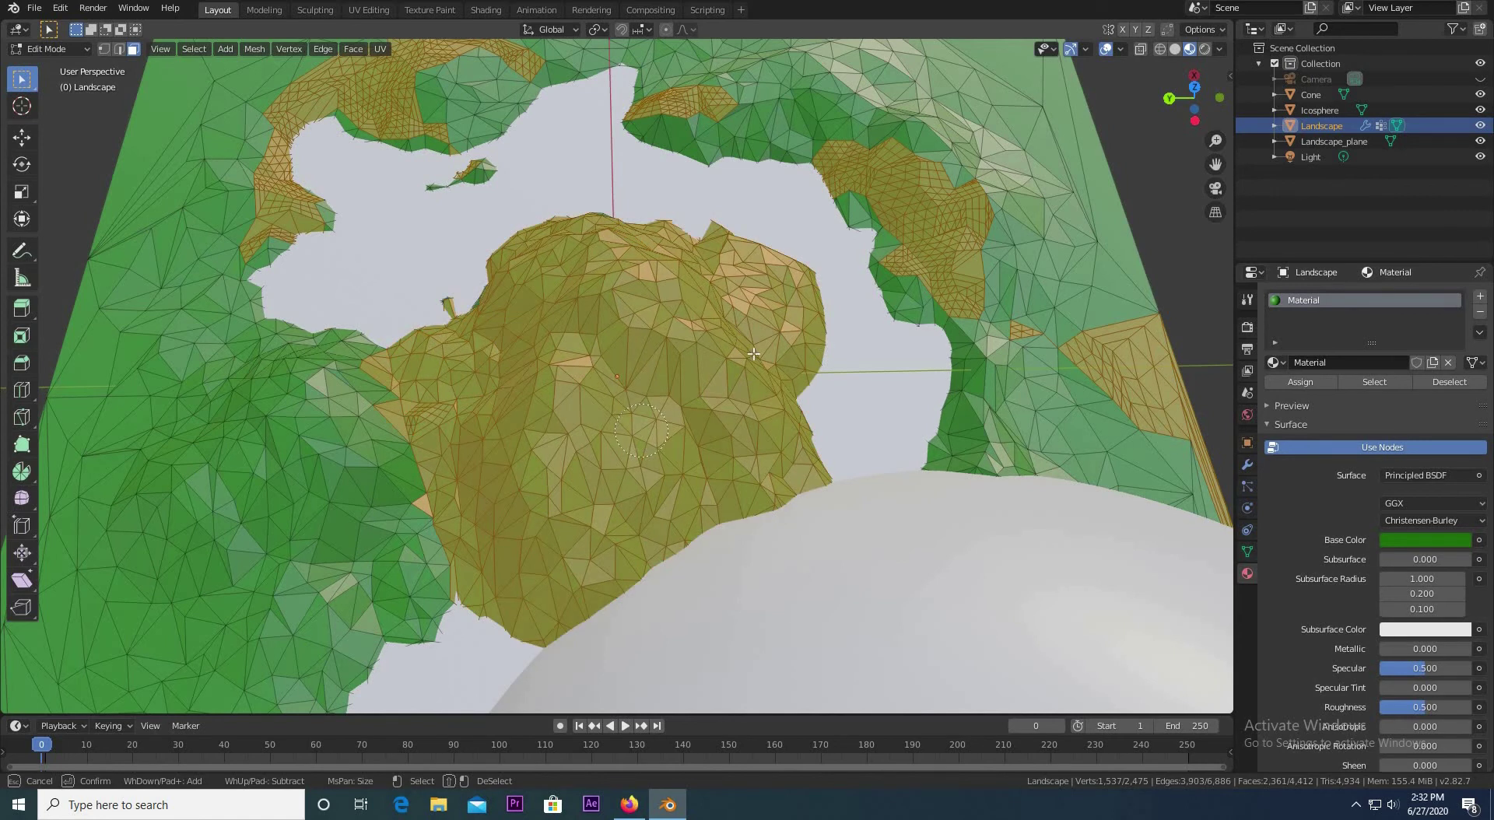
pyautogui.press('Escape')
pyautogui.scroll(-2, 705, 382)
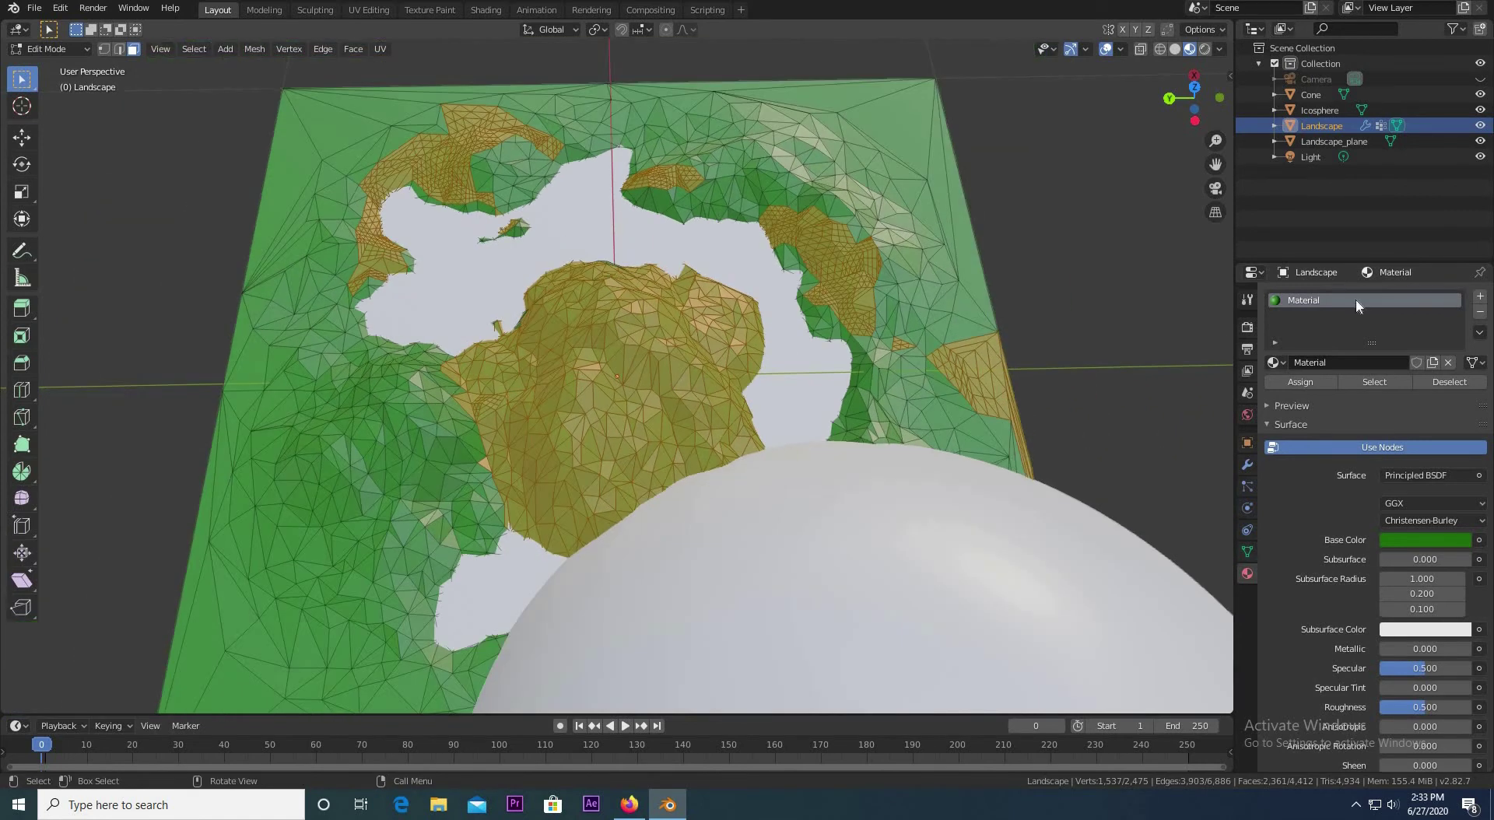
# Step: Add a second material with a grey base color of value 0.440 and assign it to the selected mountain faces
pyautogui.click(1480, 296)
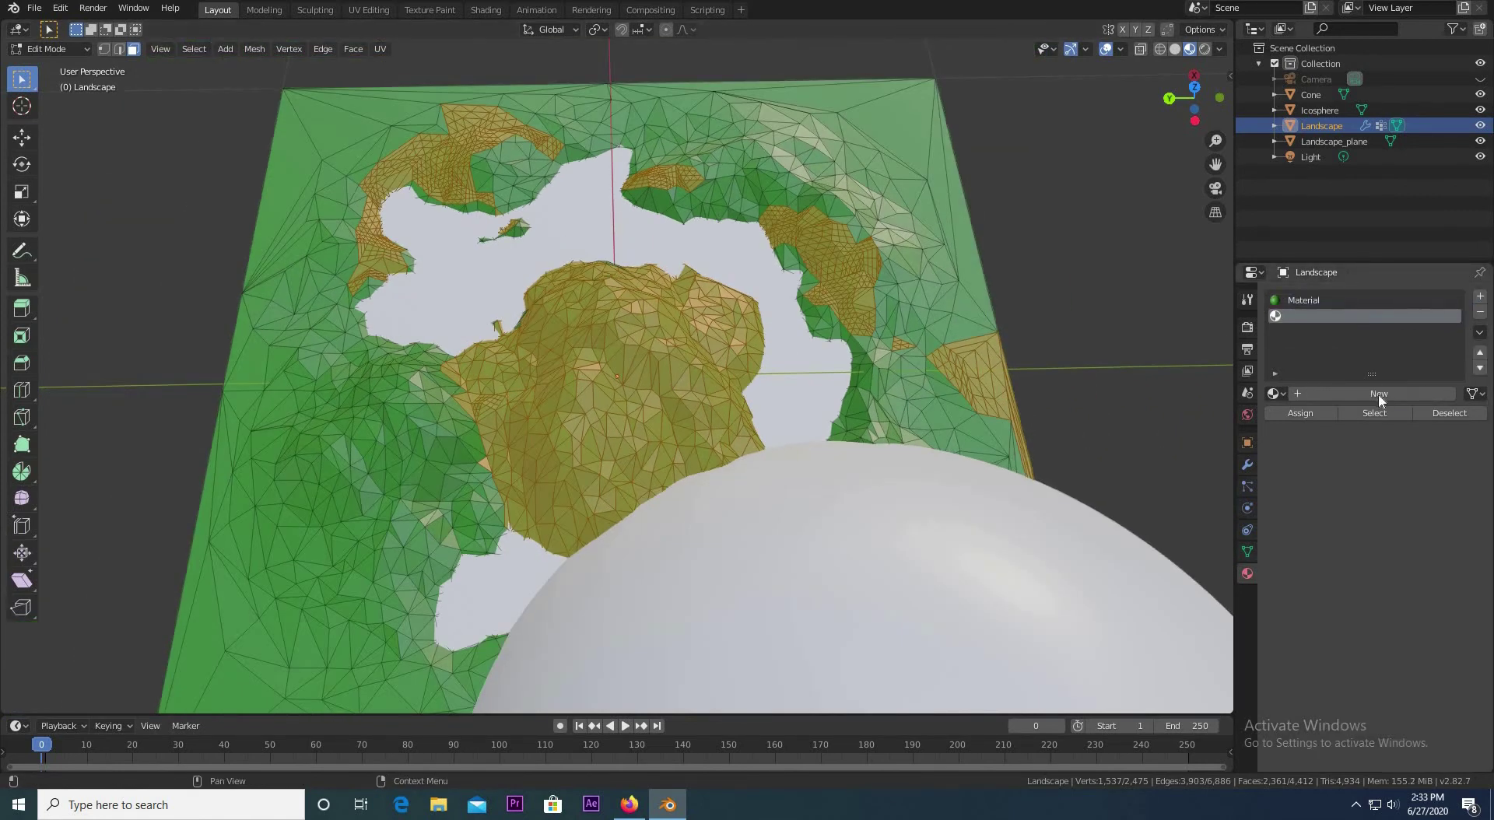
pyautogui.click(1379, 395)
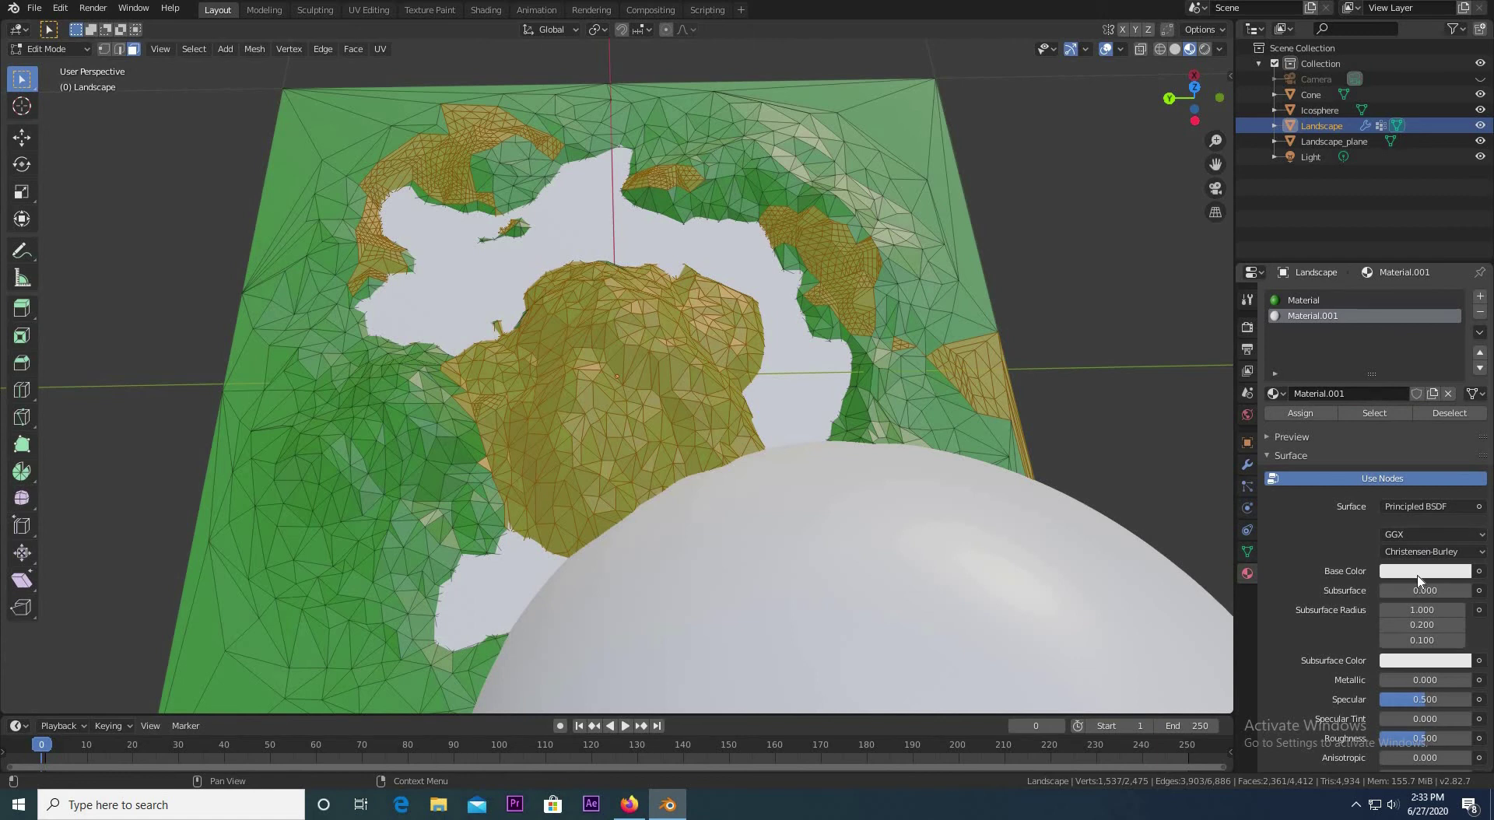
pyautogui.click(1418, 576)
pyautogui.moveTo(1459, 357); pyautogui.dragTo(1459, 414)
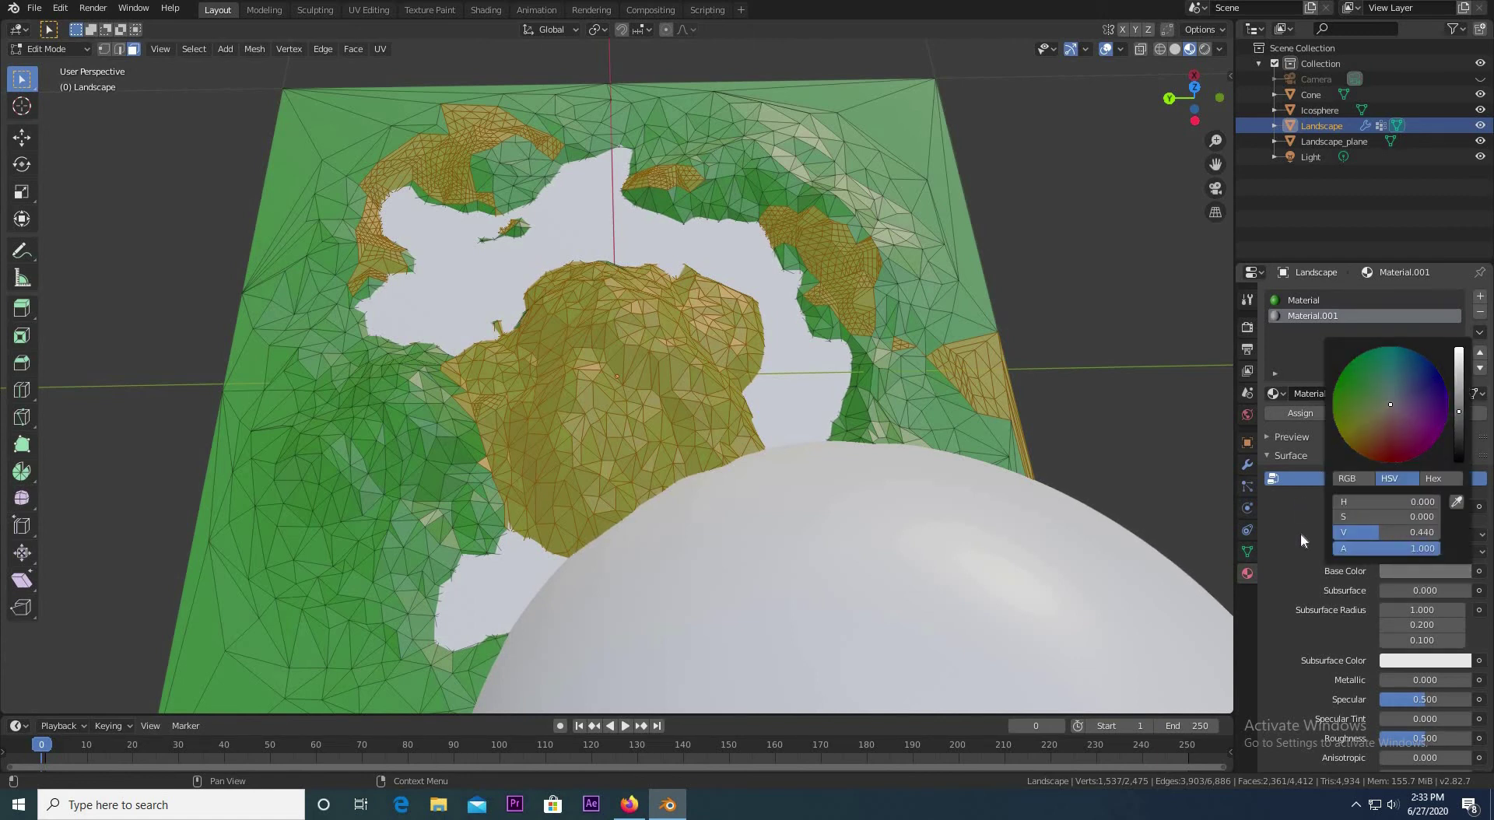
pyautogui.click(1302, 412)
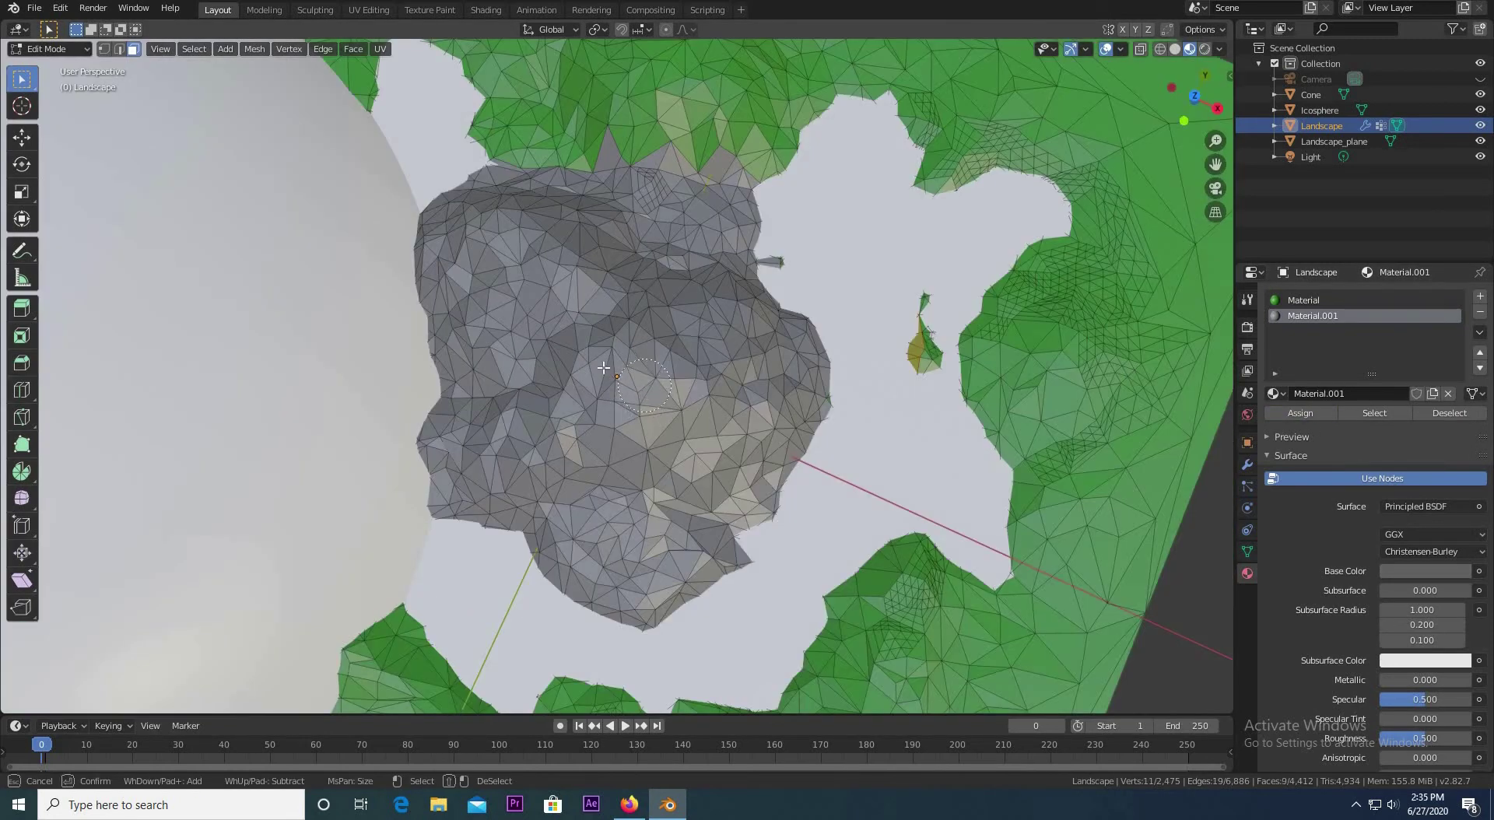
# Step: Circle-select the faces along the top ridge of the grey mountain
pyautogui.moveTo(603, 368)
pyautogui.mouseDown()
pyautogui.moveTo(549, 300)
pyautogui.moveTo(529, 233)
pyautogui.moveTo(658, 432)
pyautogui.moveTo(677, 436)
pyautogui.moveTo(667, 447)
pyautogui.mouseUp()
pyautogui.press('Escape')
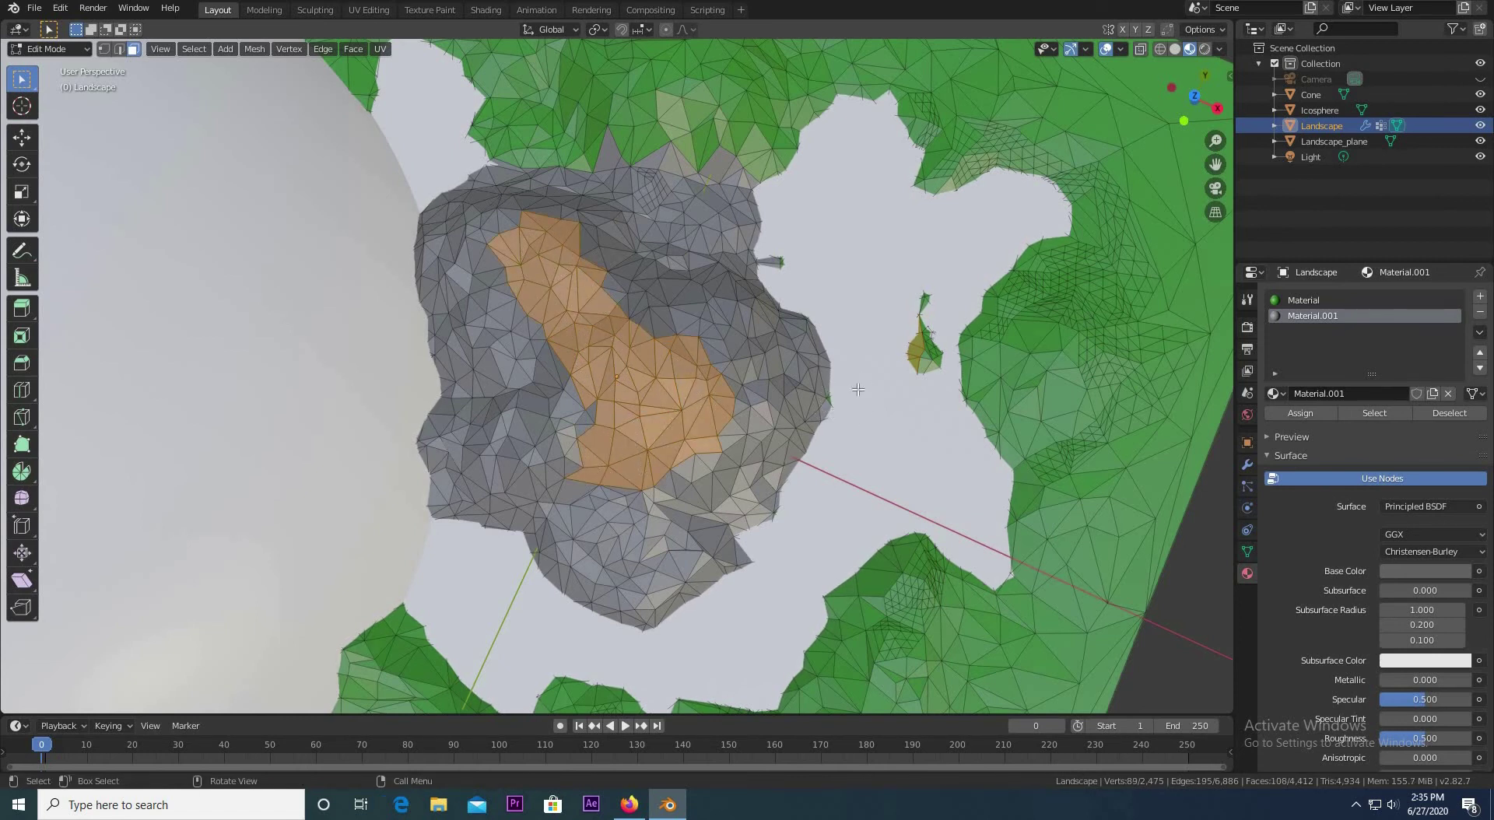
pyautogui.moveTo(752, 392); pyautogui.dragTo(639, 267, button='middle')
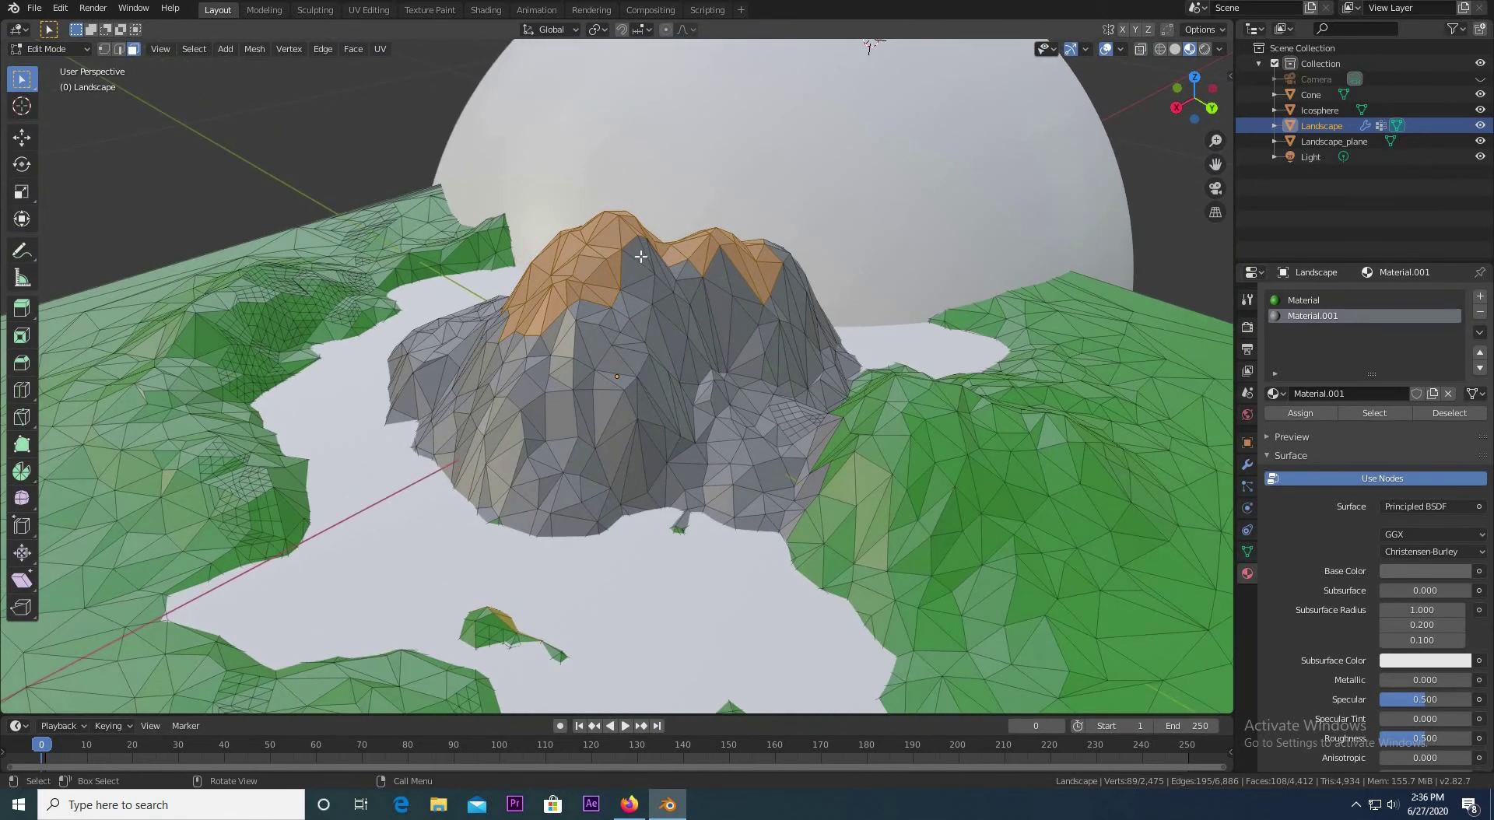
# Step: Extend the selection down from the peaks onto the upper slopes and side shoulder to outline an irregular snow cap
pyautogui.press('c')
pyautogui.moveTo(640, 256); pyautogui.dragTo(671, 345)
pyautogui.moveTo(673, 348); pyautogui.dragTo(787, 267, button='middle')
pyautogui.moveTo(787, 268); pyautogui.dragTo(809, 311)
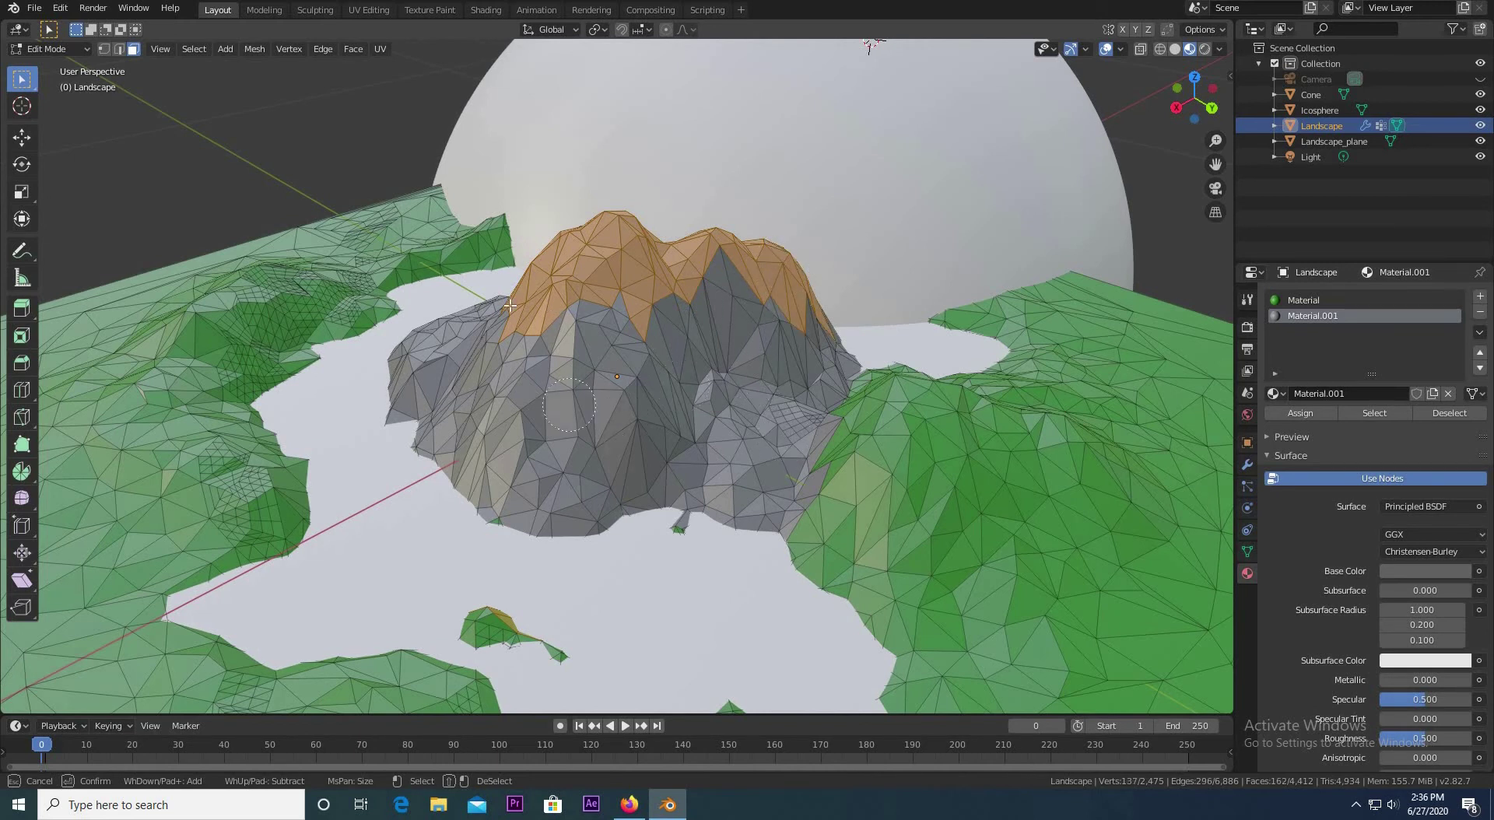
pyautogui.moveTo(510, 310); pyautogui.dragTo(479, 343)
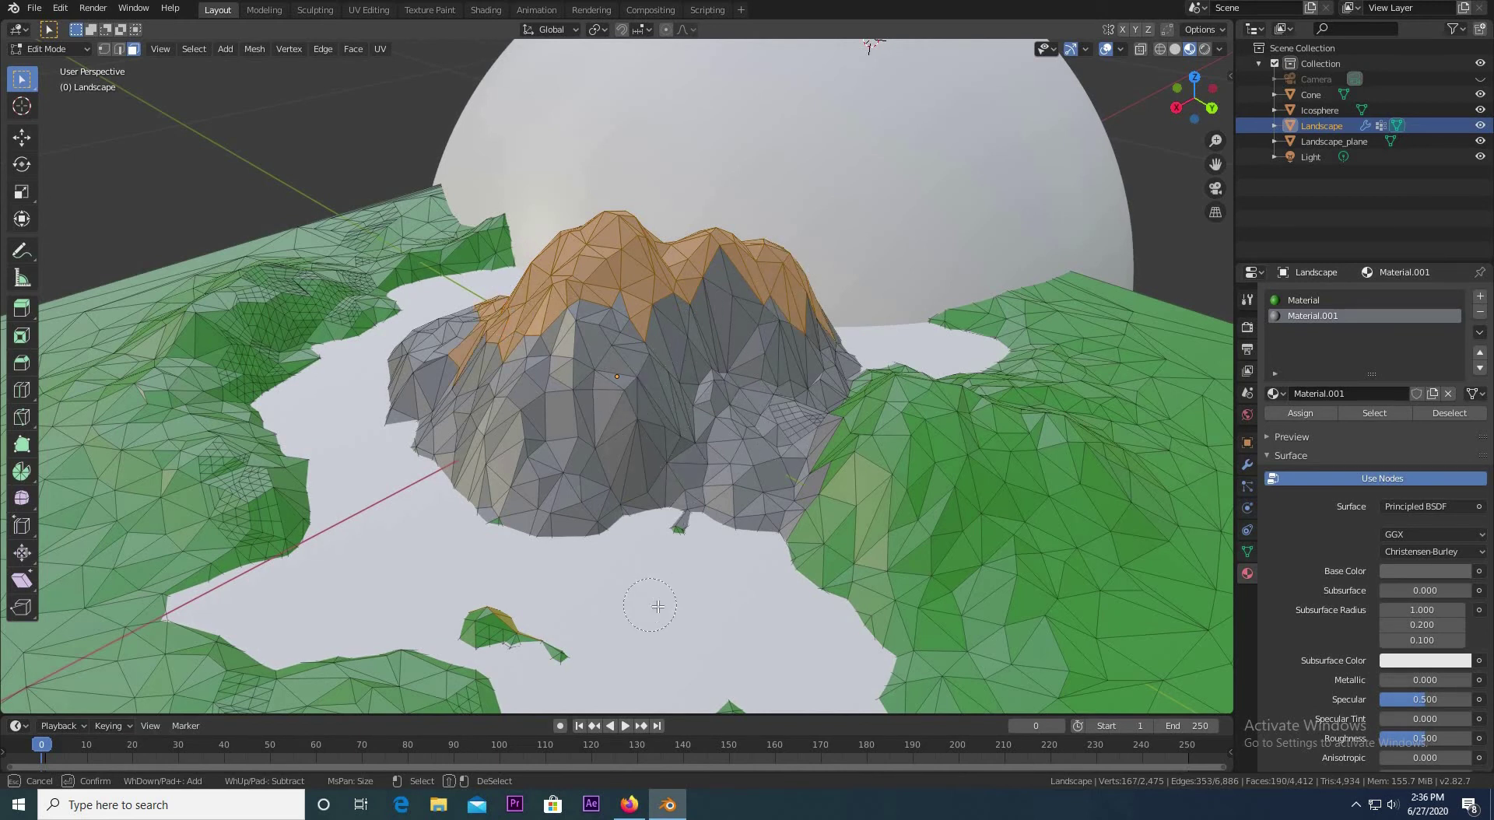
pyautogui.press('Escape')
pyautogui.moveTo(688, 536)
pyautogui.mouseDown(button='middle')
pyautogui.moveTo(732, 503)
pyautogui.moveTo(692, 560)
pyautogui.mouseUp(button='middle')
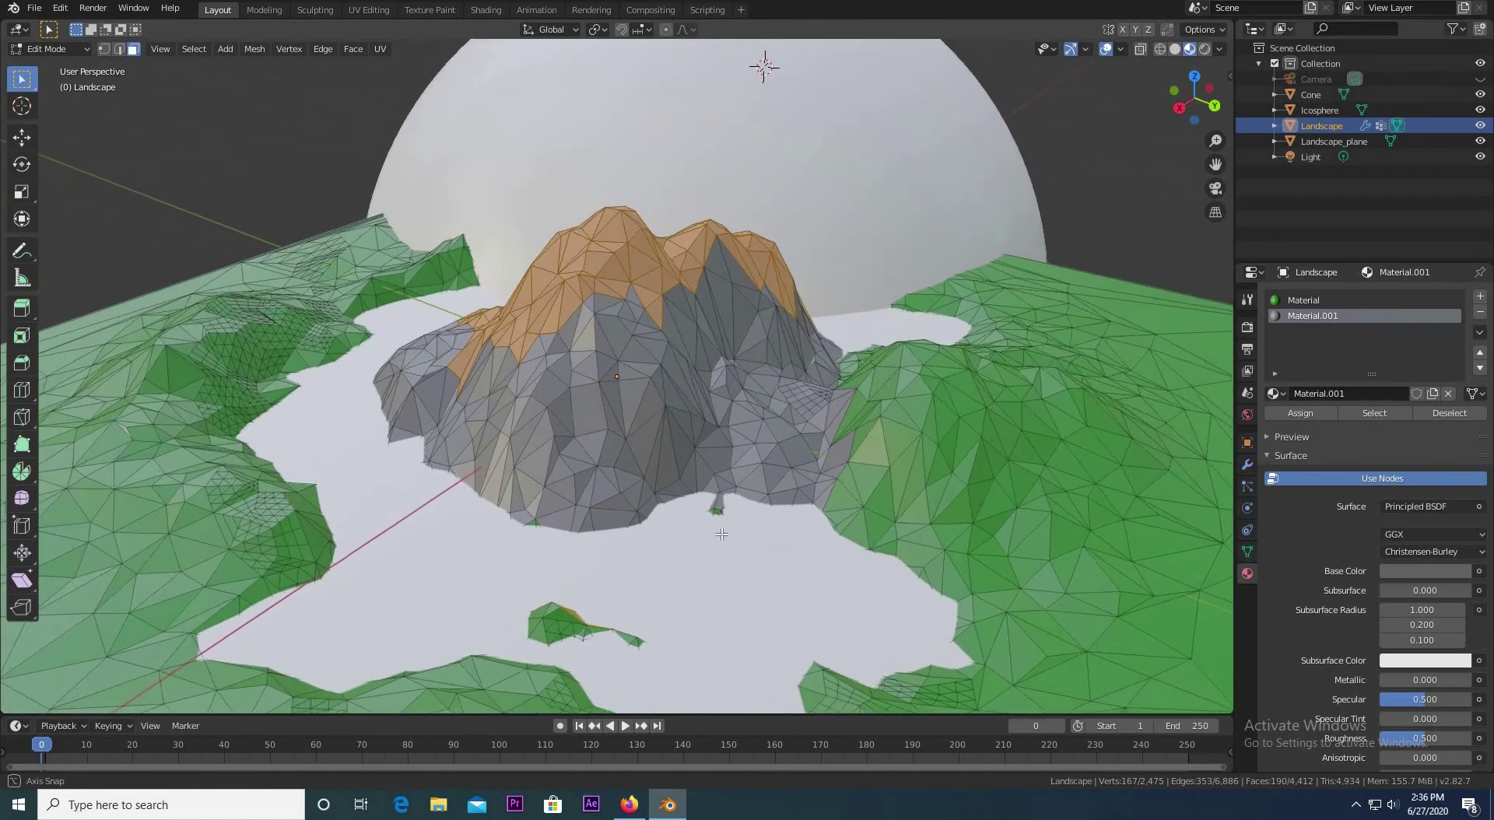
# Step: Add a third material with a pure white base color and assign it to the selected peak faces as snow
pyautogui.click(1480, 297)
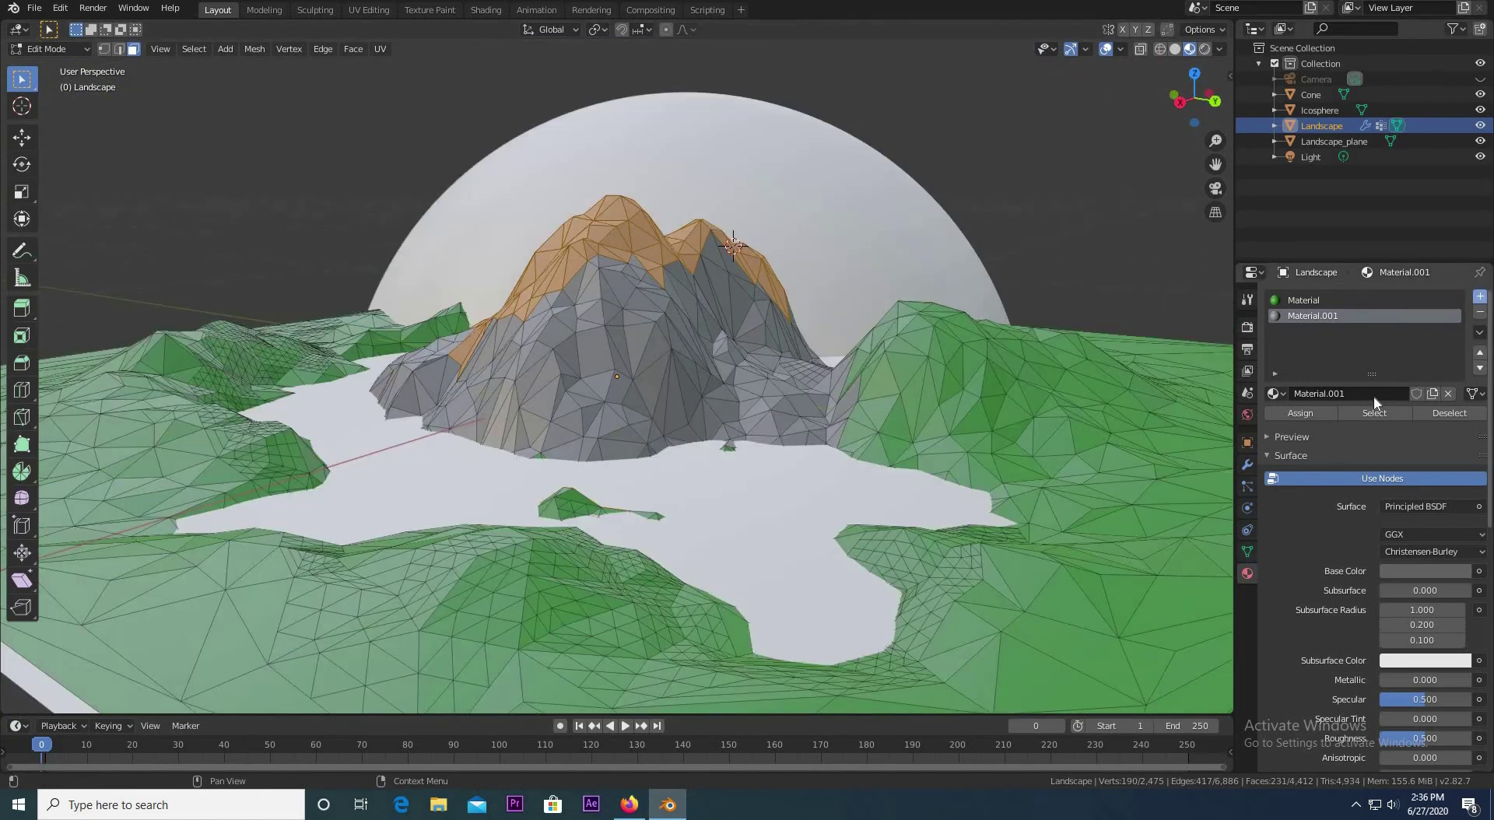
pyautogui.click(1385, 396)
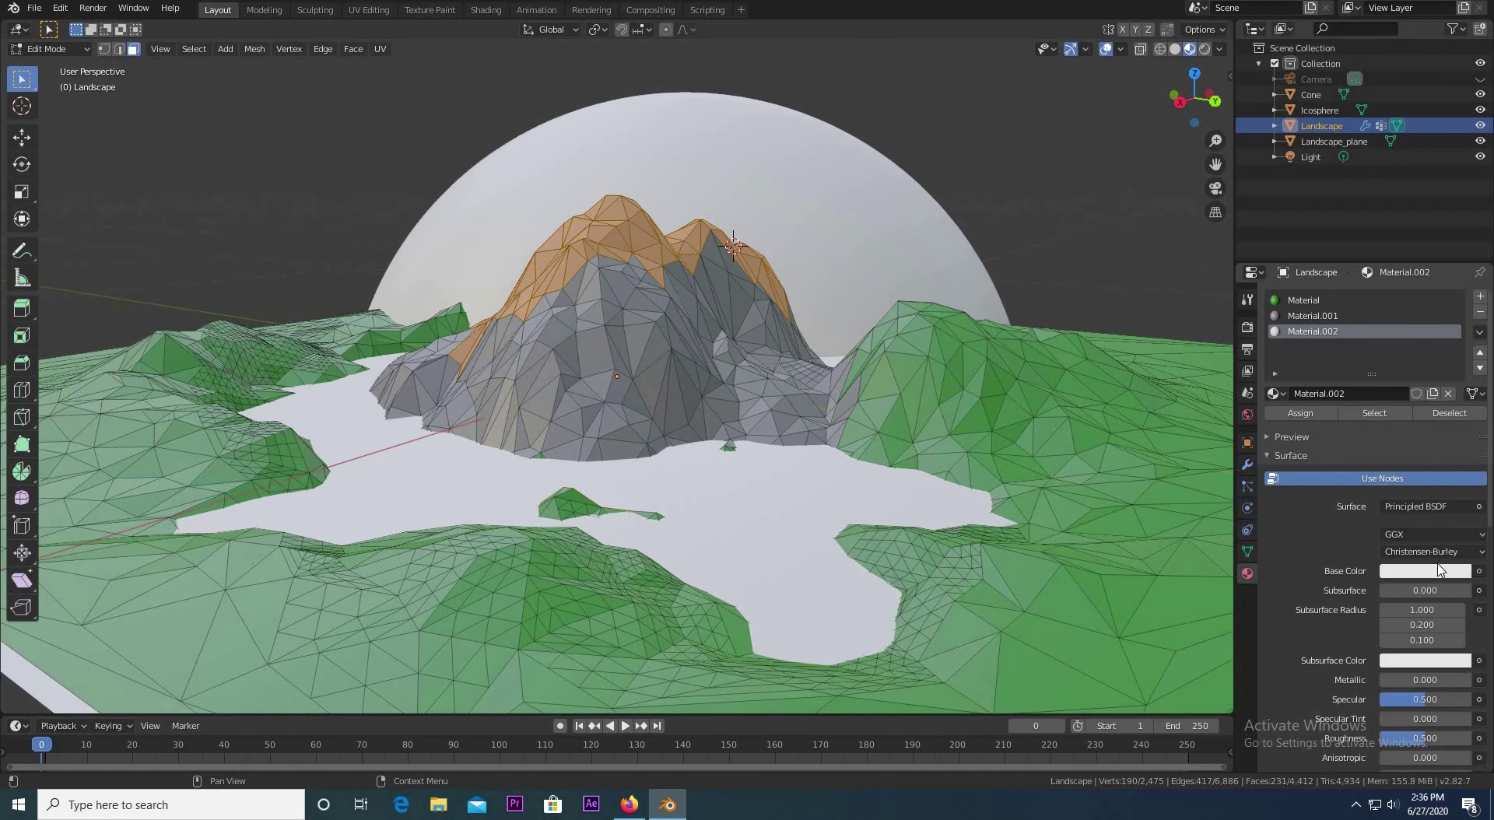
pyautogui.click(1425, 571)
pyautogui.moveTo(1421, 532); pyautogui.dragTo(1438, 532)
pyautogui.click(1301, 413)
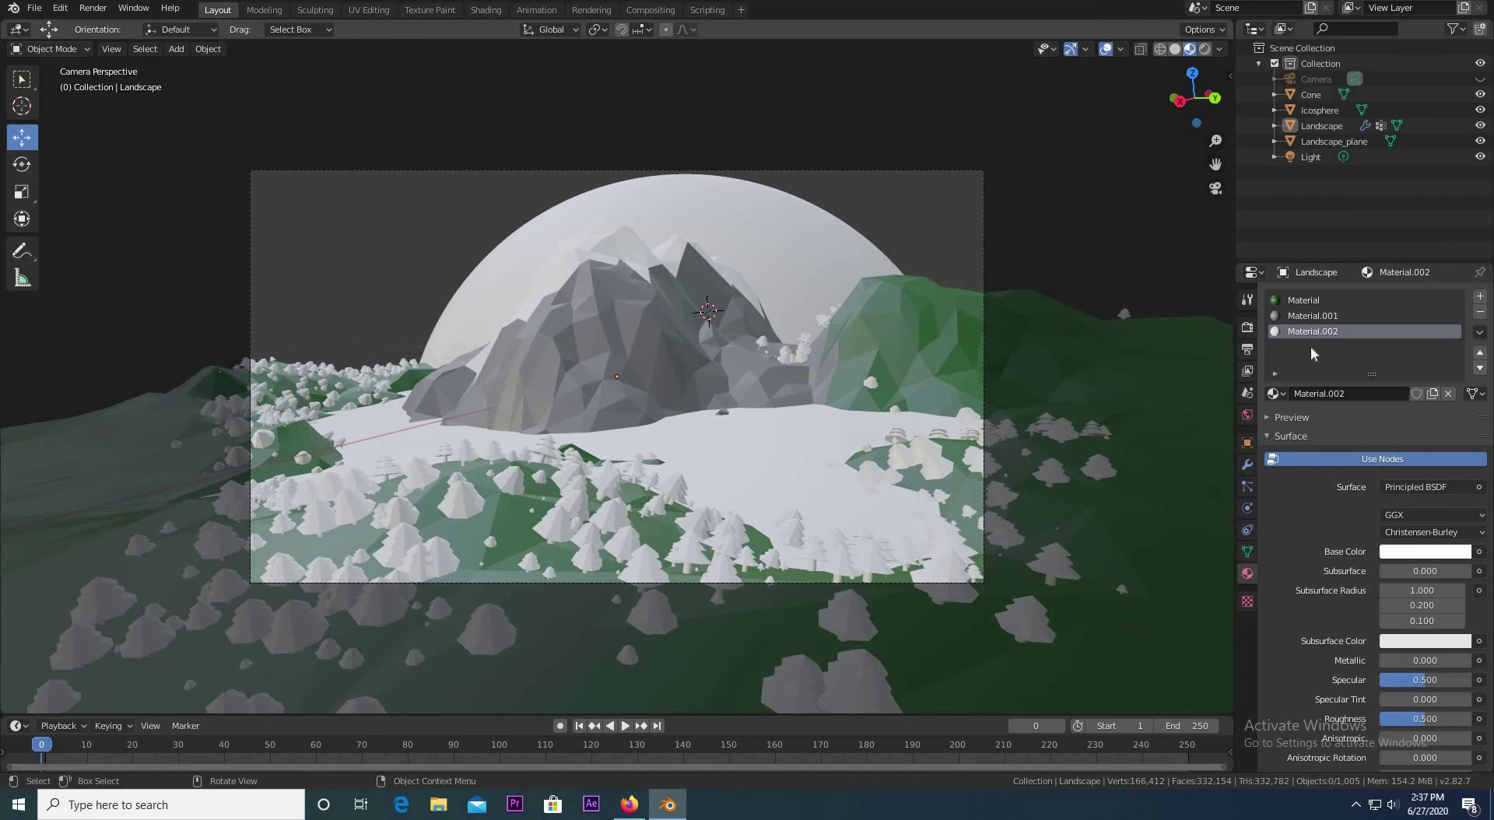
# Step: Add a new material to the background icosphere and set its surface shader to Emission
pyautogui.click(1320, 110)
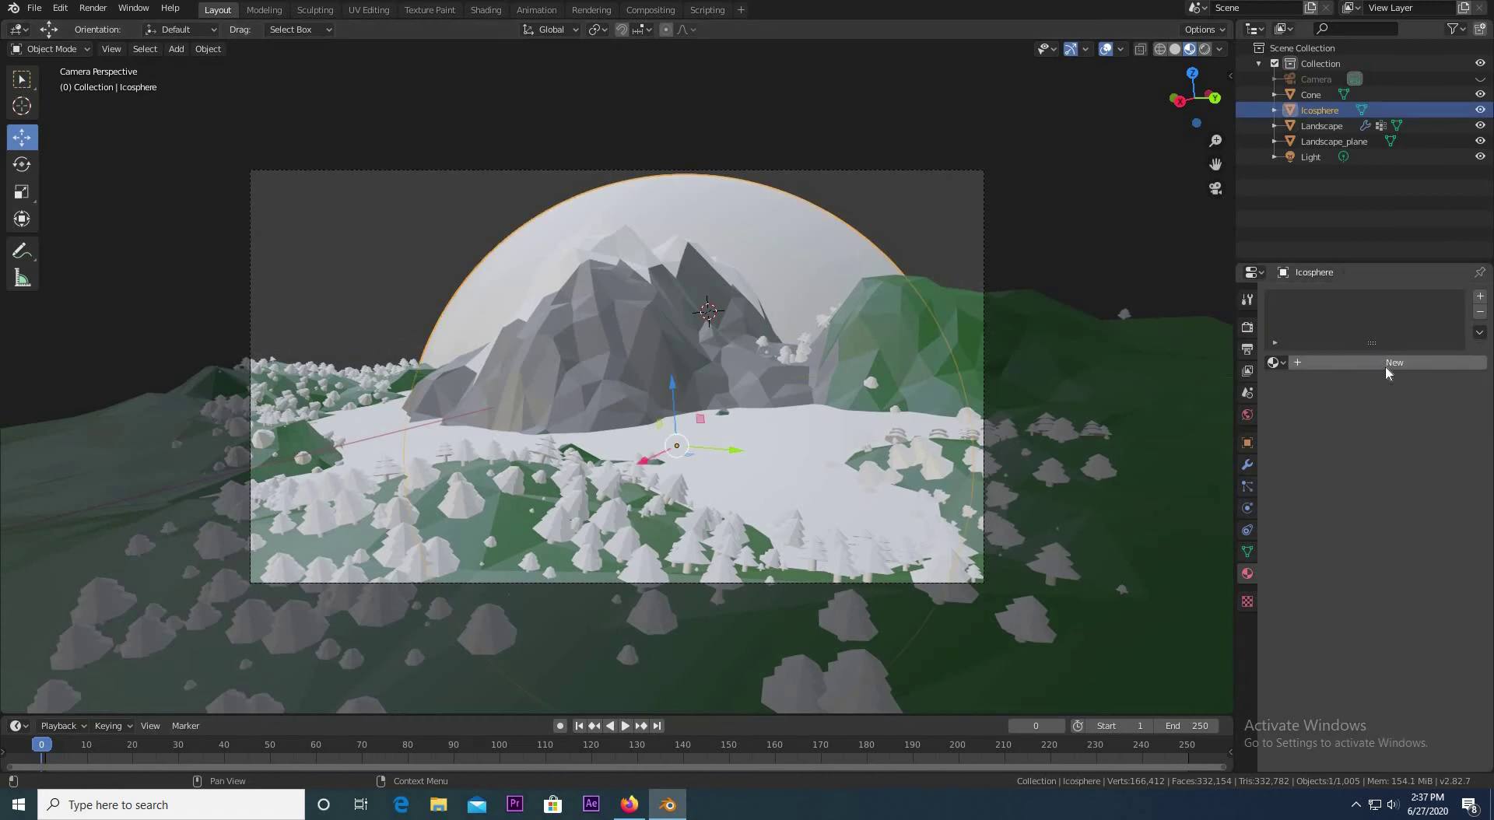
pyautogui.click(1386, 366)
pyautogui.click(1417, 455)
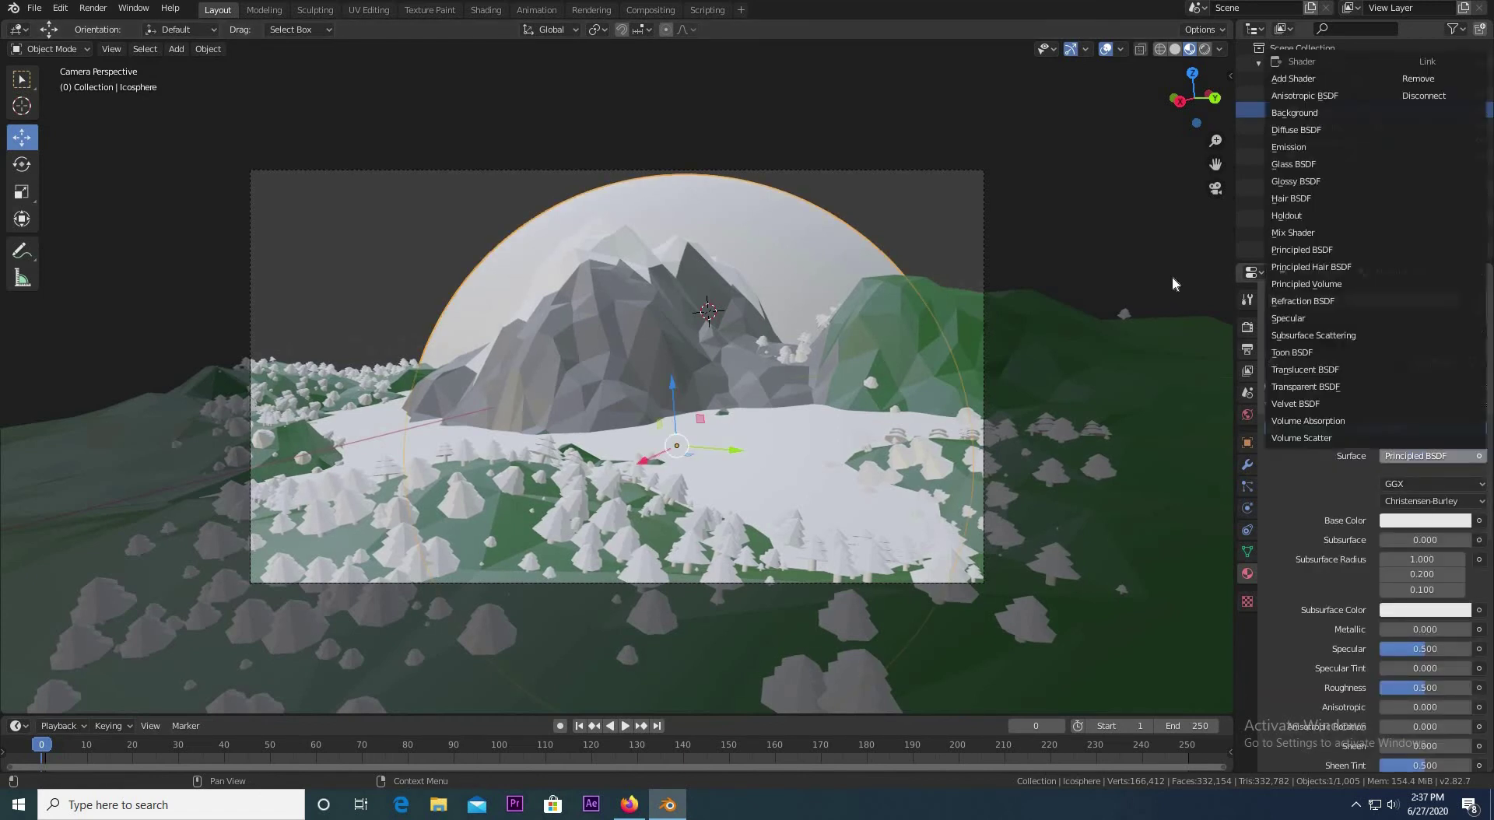
pyautogui.click(1394, 456)
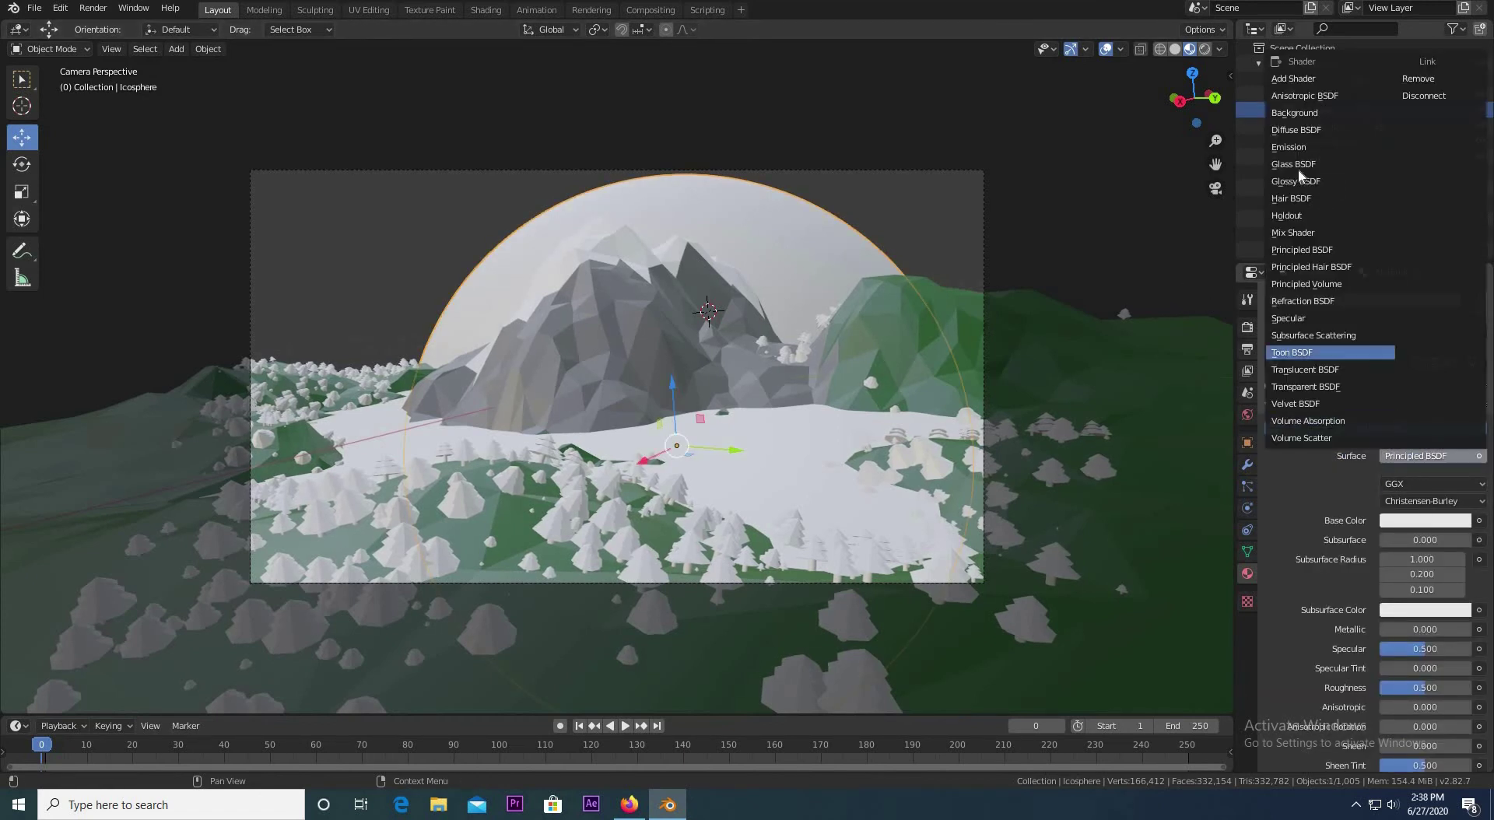
pyautogui.press('Return')
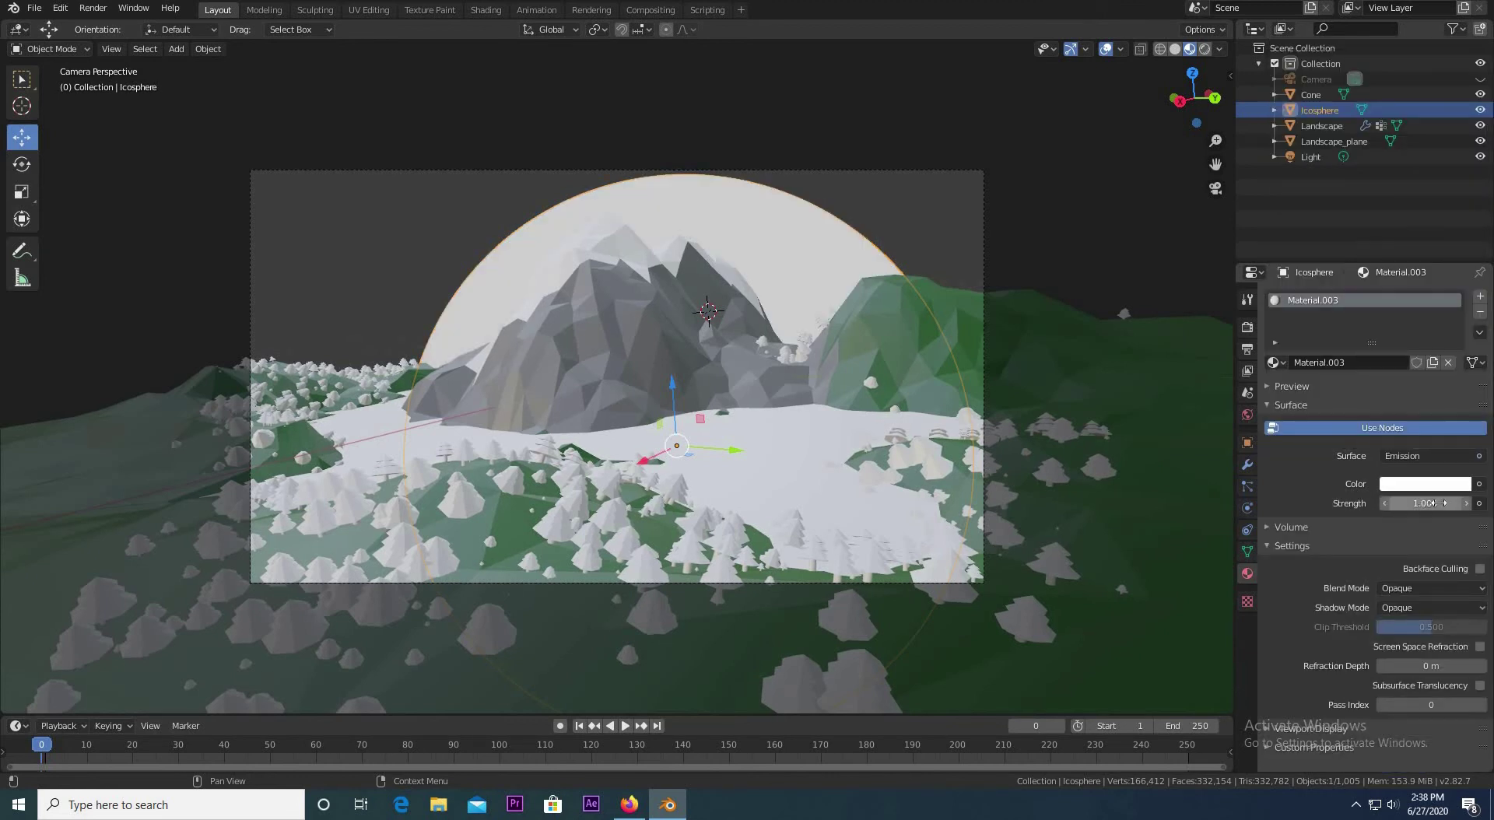
# Step: Set the sphere's emission strength to 10 and its color to yellow with hue 0.137, saturation 0.898 and value 1.000
pyautogui.click(1400, 503)
pyautogui.write('10')
pyautogui.press('Return')
pyautogui.click(1394, 483)
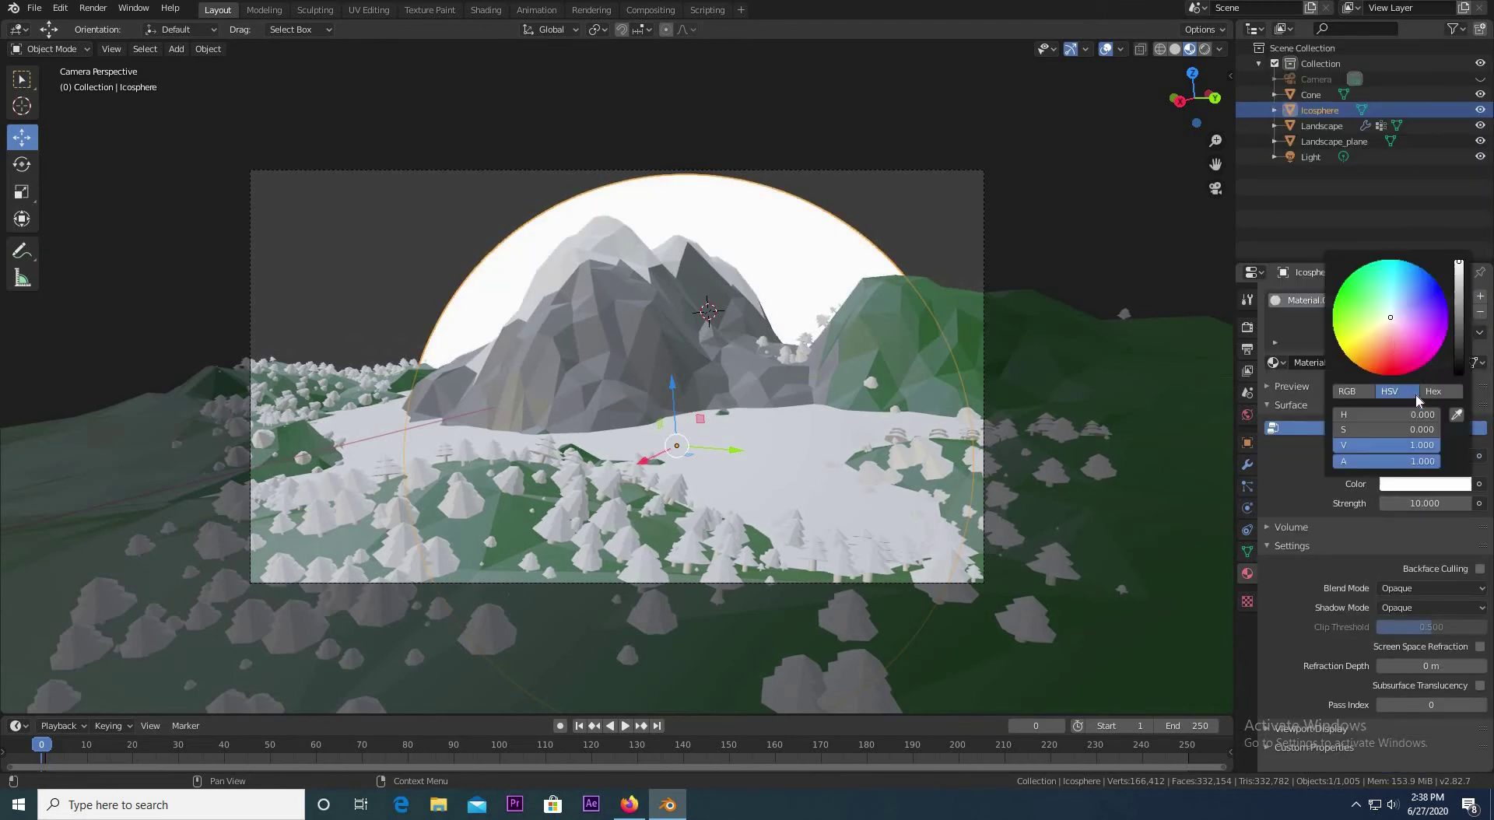
pyautogui.click(1351, 351)
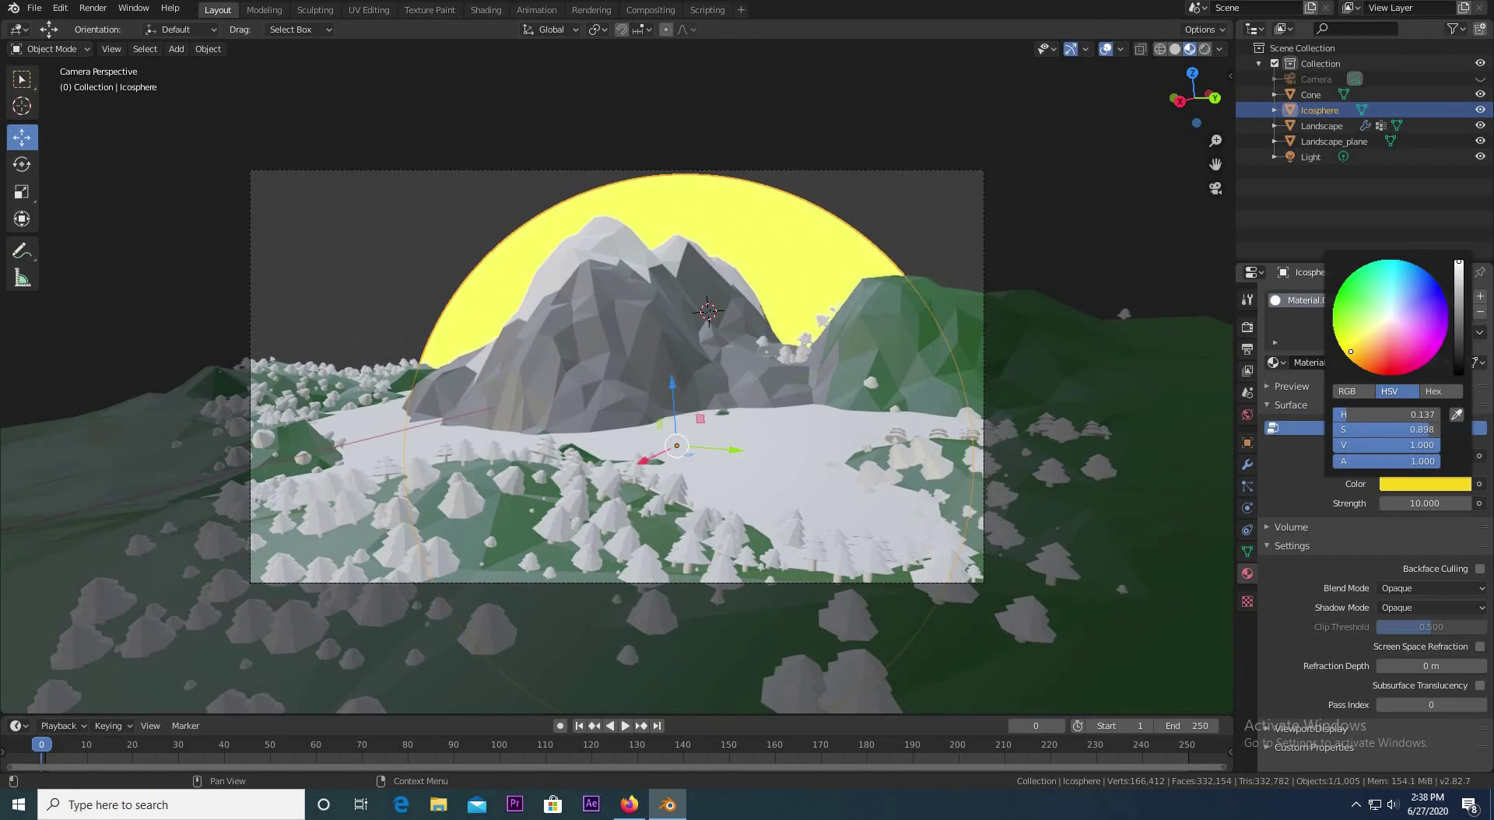
pyautogui.click(1035, 288)
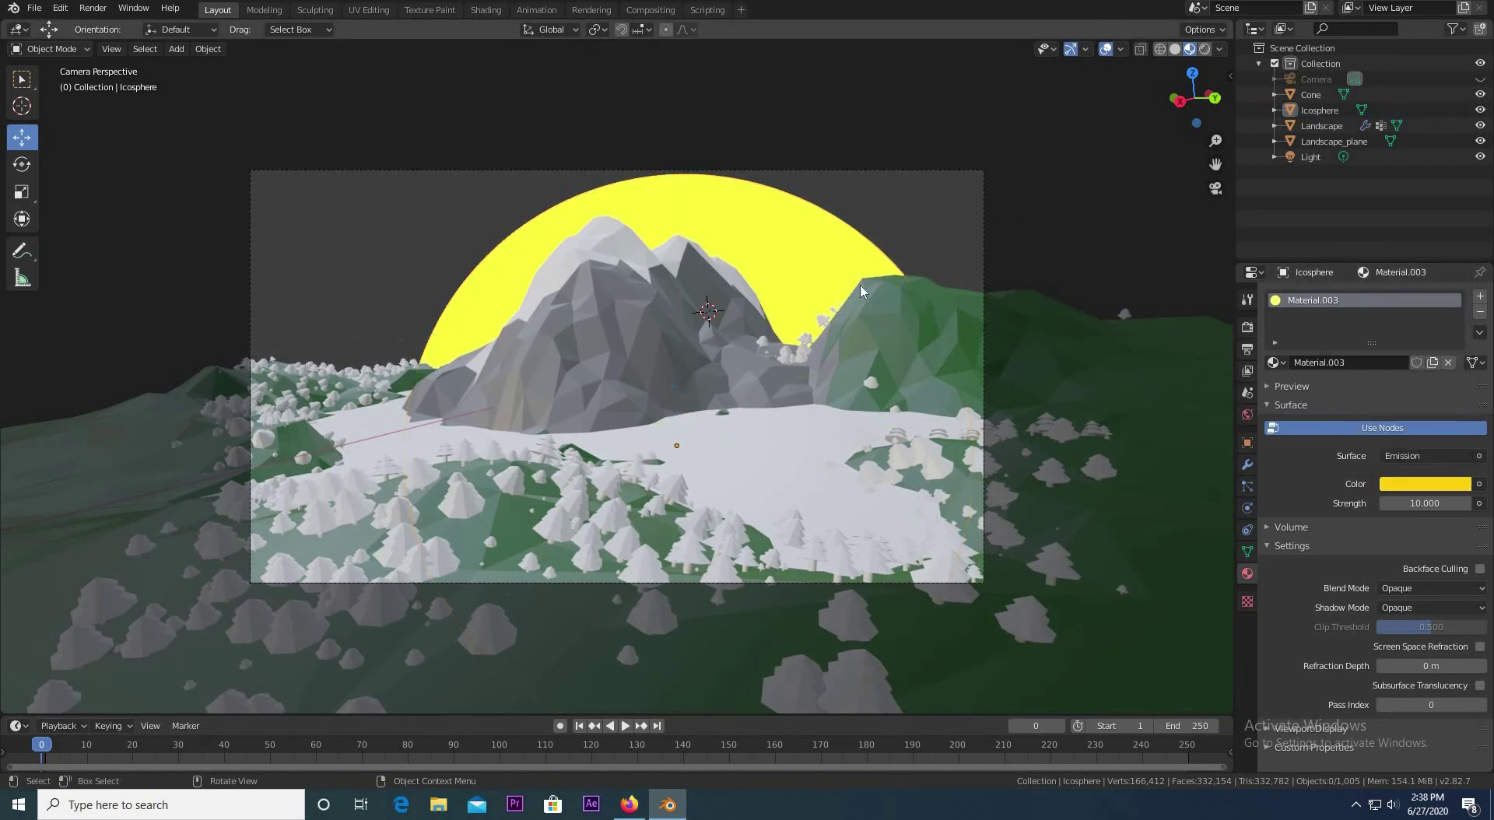
# Step: Give the pine tree cone a new material with a dark green base color of hue 0.318, saturation 0.908 and value 0.327
pyautogui.scroll(-4, 852, 291)
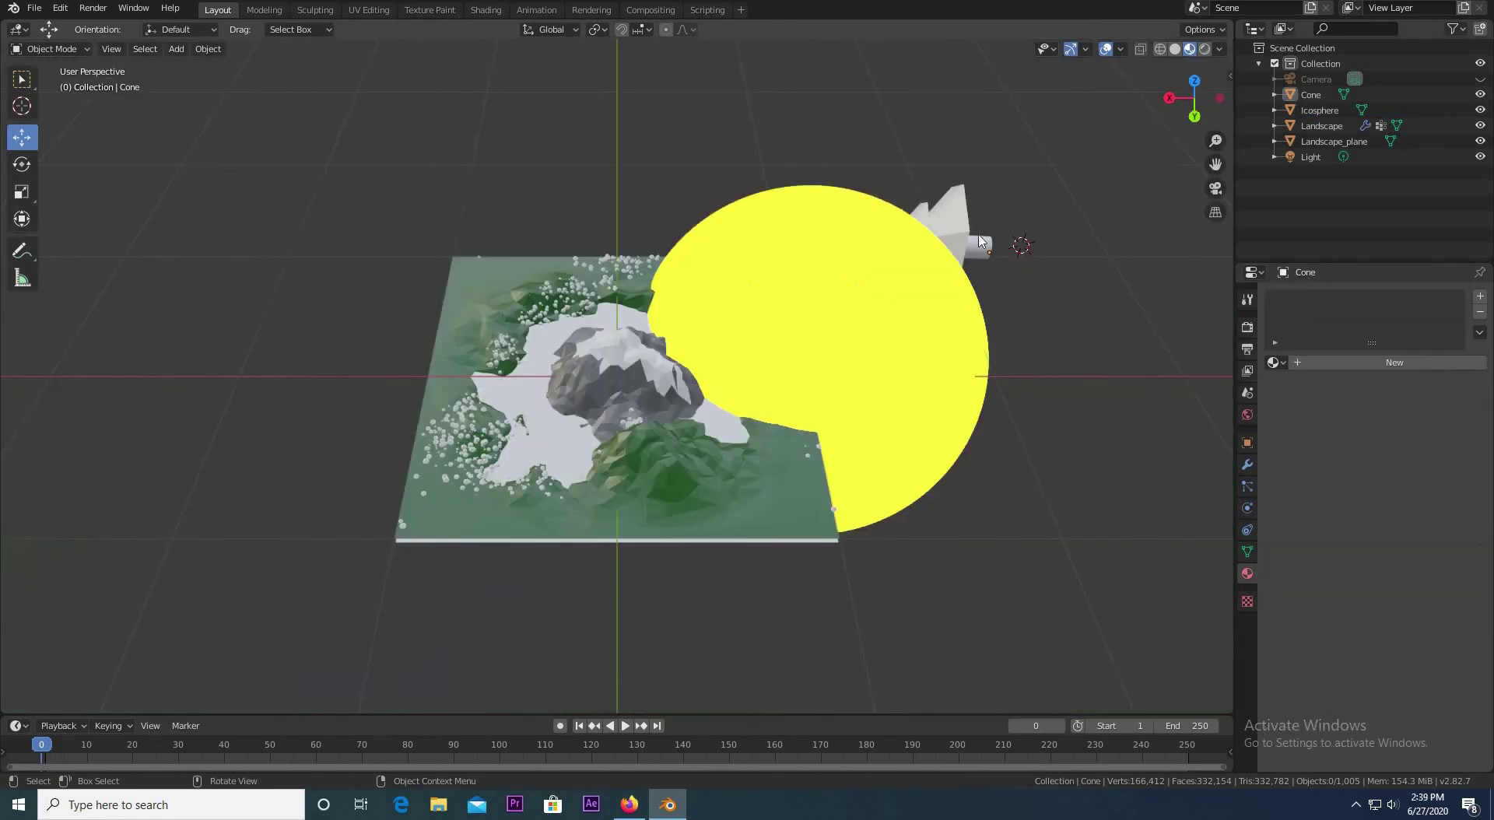
pyautogui.click(974, 243)
pyautogui.click(1376, 362)
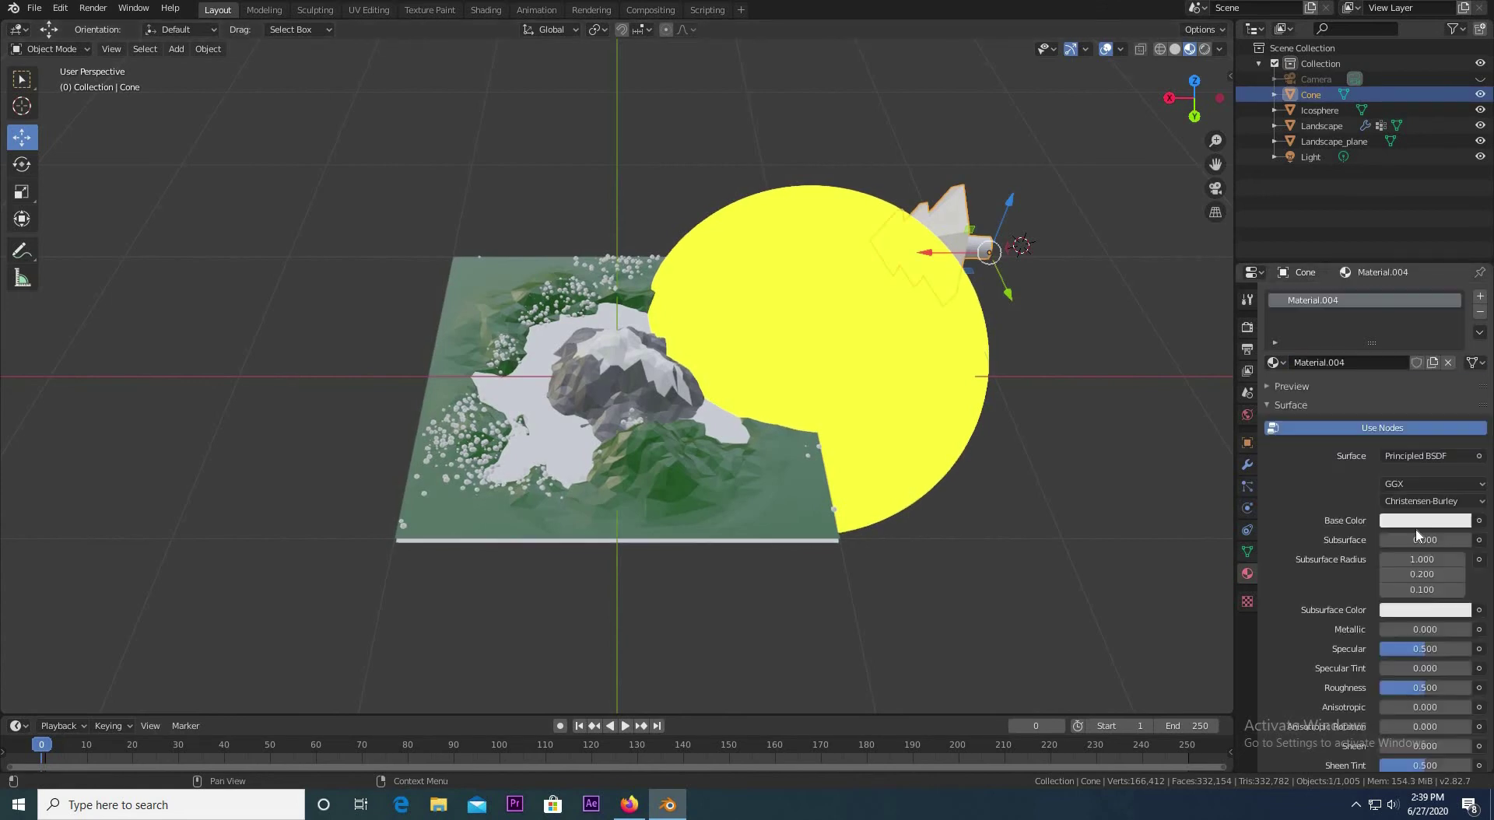
pyautogui.click(1417, 521)
pyautogui.click(1342, 332)
pyautogui.moveTo(1459, 306); pyautogui.dragTo(1459, 375)
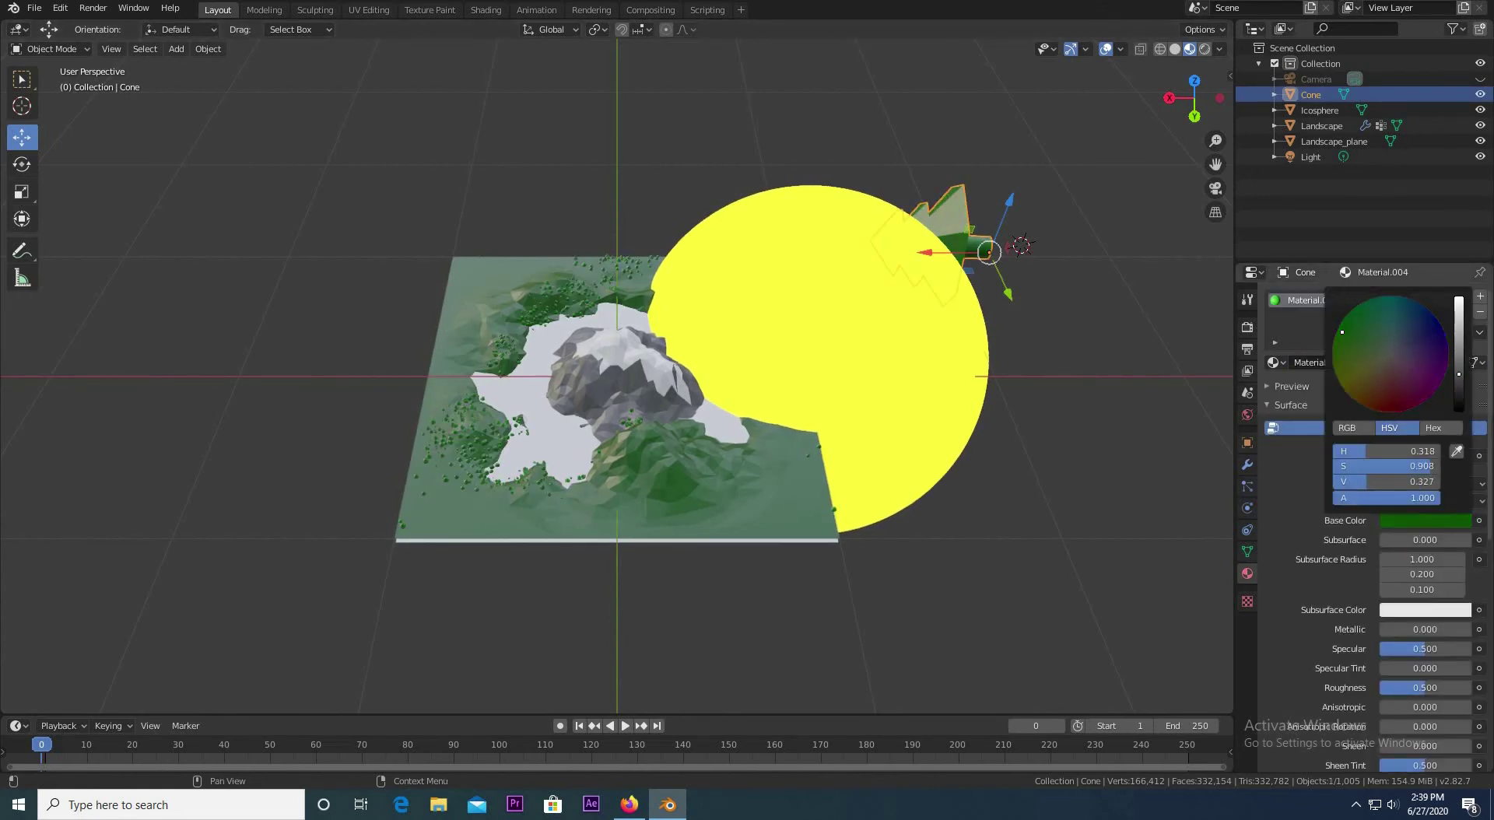
pyautogui.click(1063, 538)
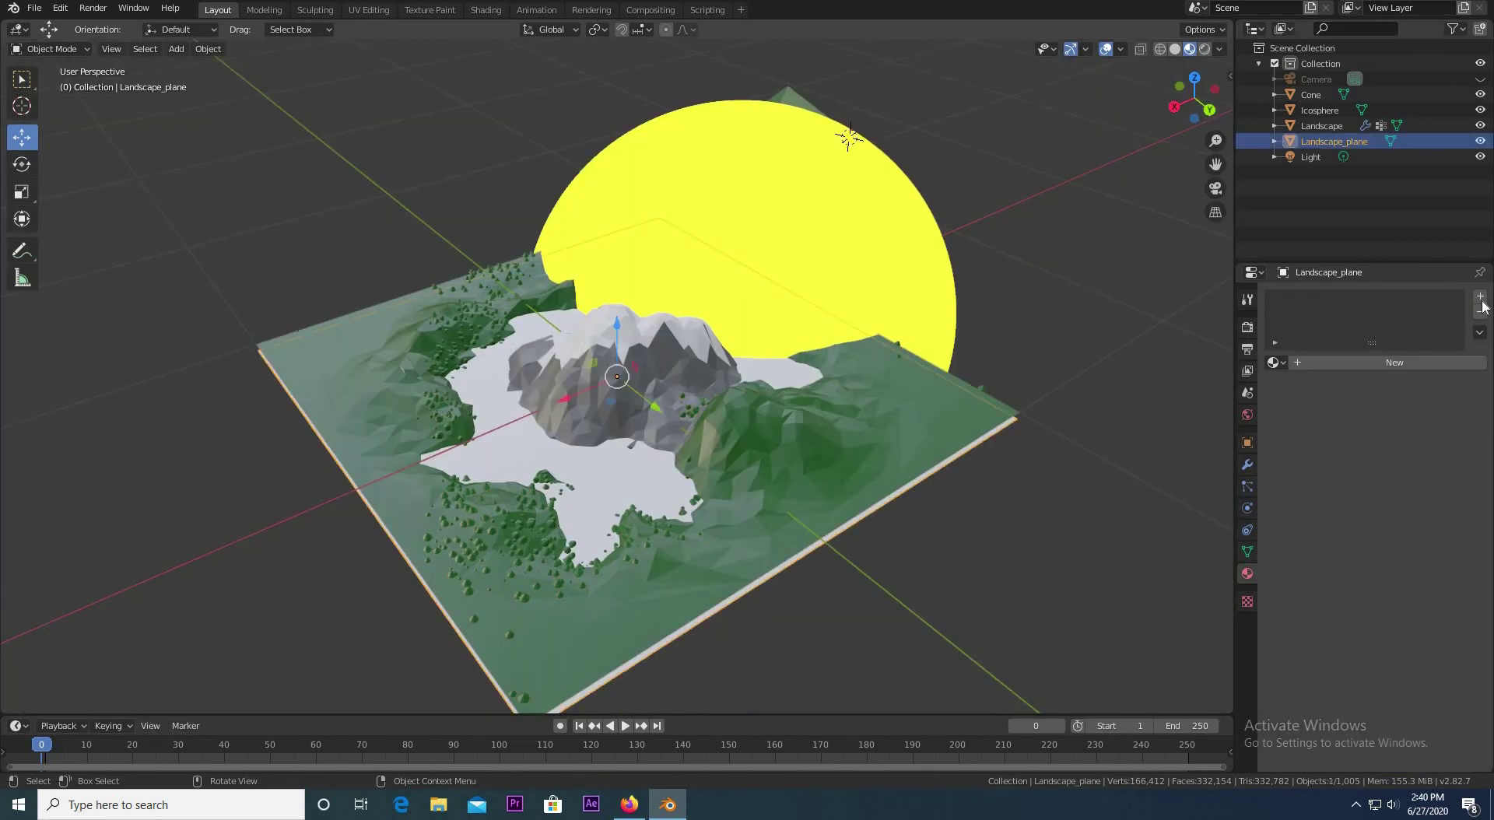
# Step: Add a new material to the Landscape_plane water surface with transmission 1.000 and roughness 0.000
pyautogui.click(1397, 363)
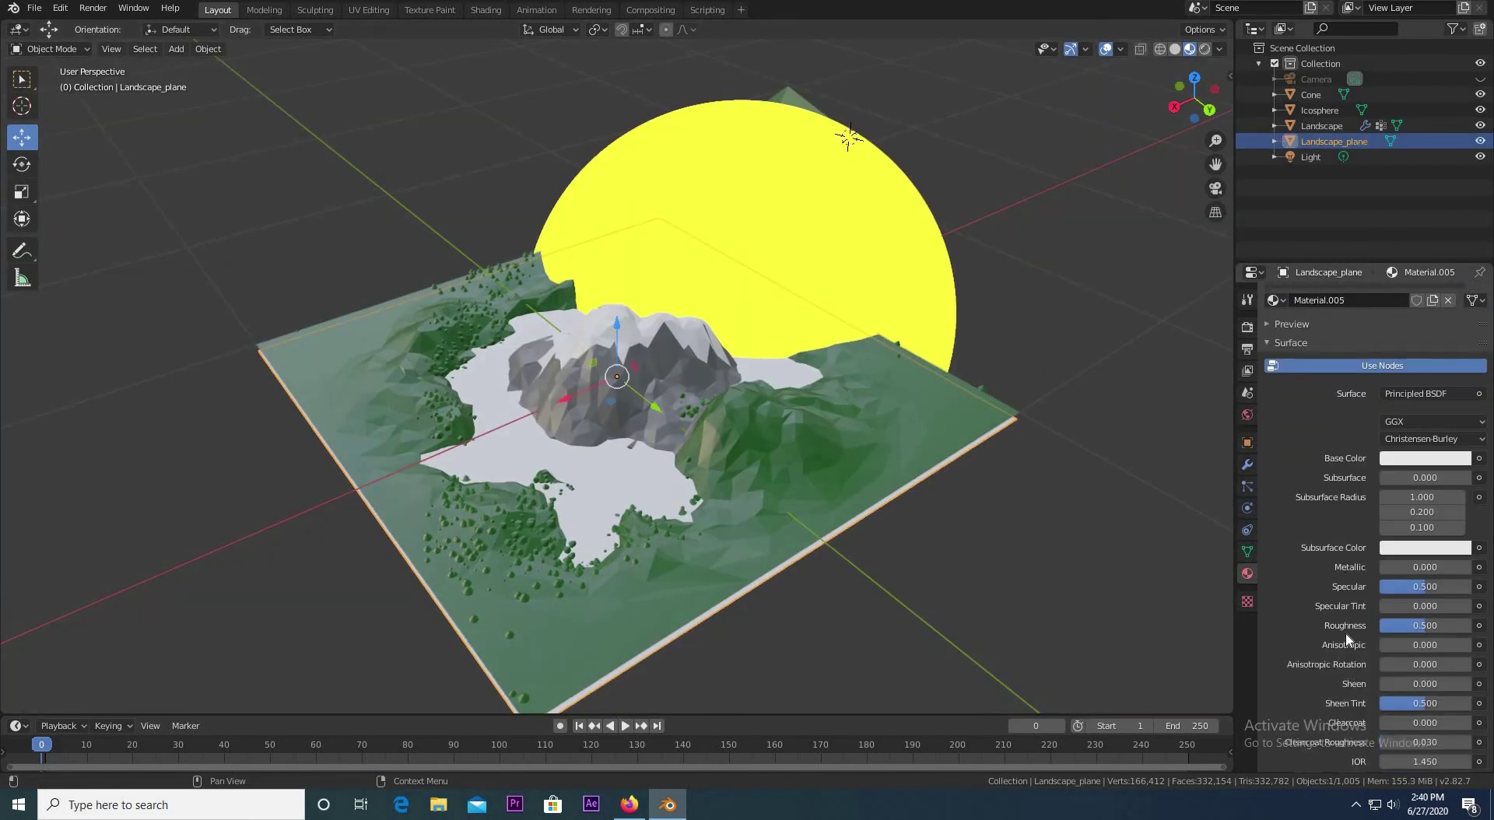
pyautogui.scroll(-6, 1347, 638)
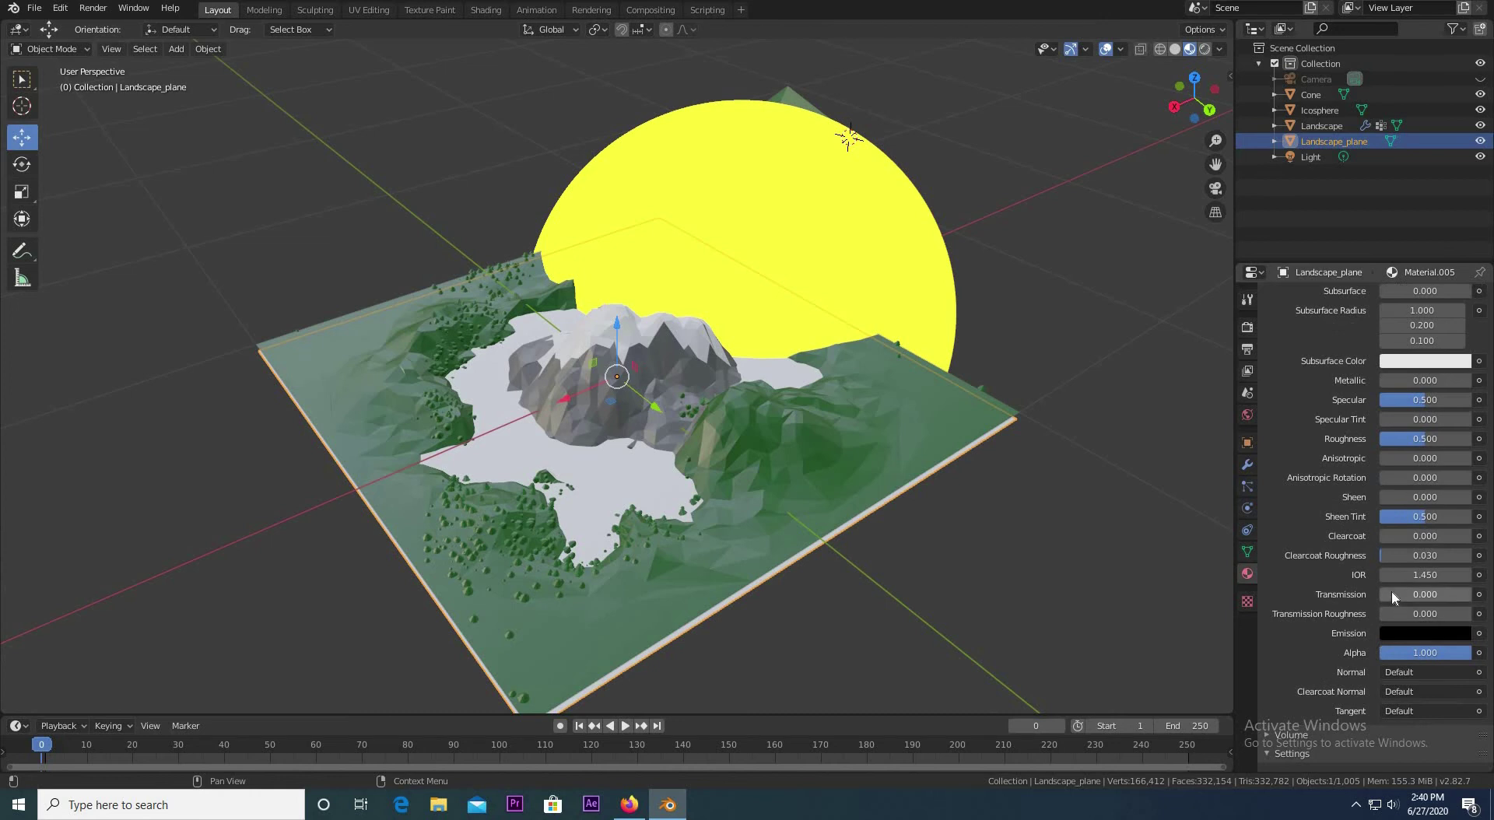
pyautogui.moveTo(1391, 590); pyautogui.dragTo(1471, 593)
pyautogui.moveTo(1425, 438); pyautogui.dragTo(1393, 438)
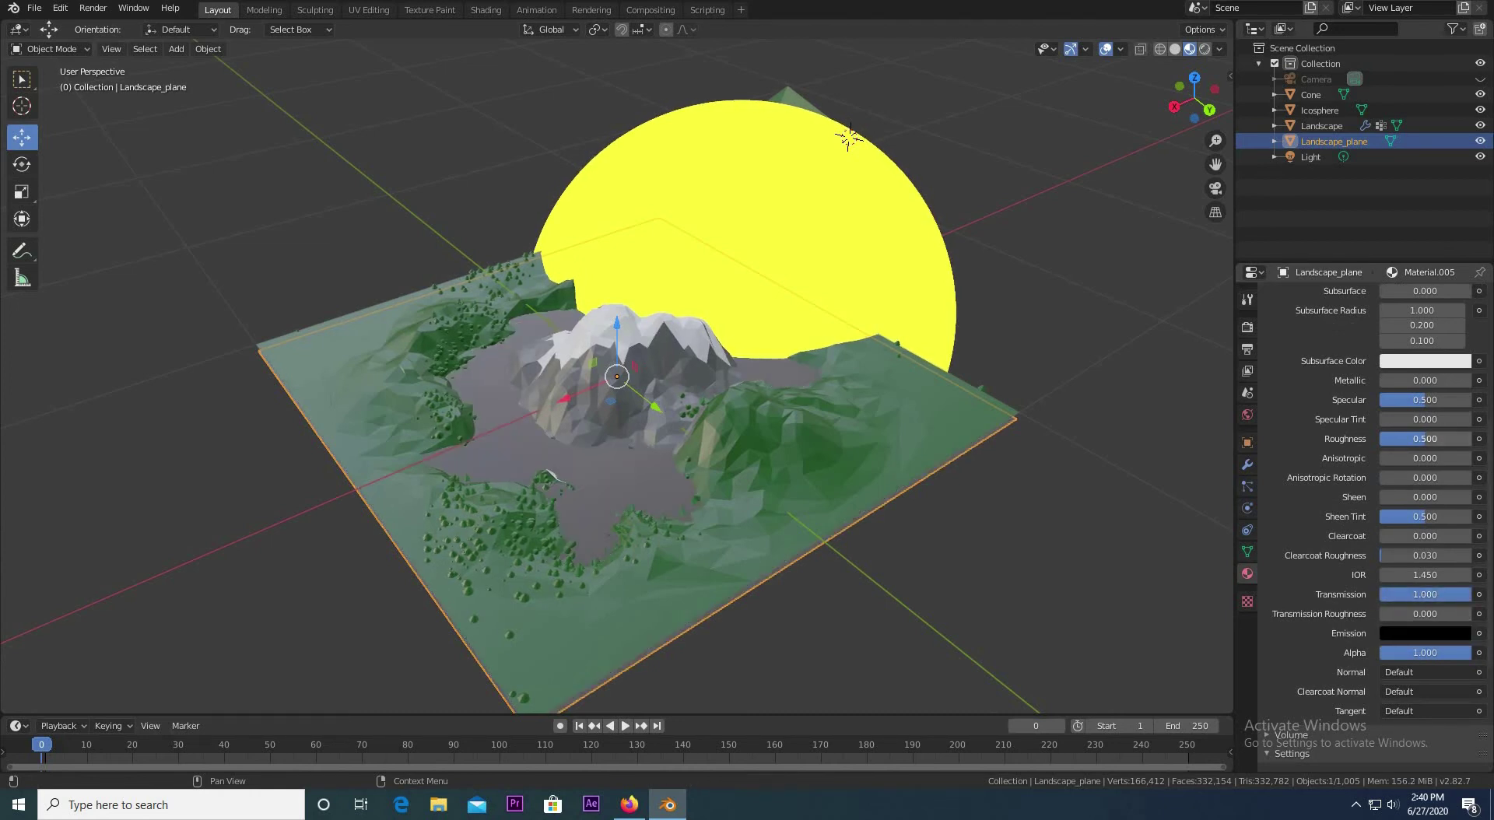
pyautogui.moveTo(864, 647); pyautogui.dragTo(912, 614, button='middle')
pyautogui.press('KP_0')
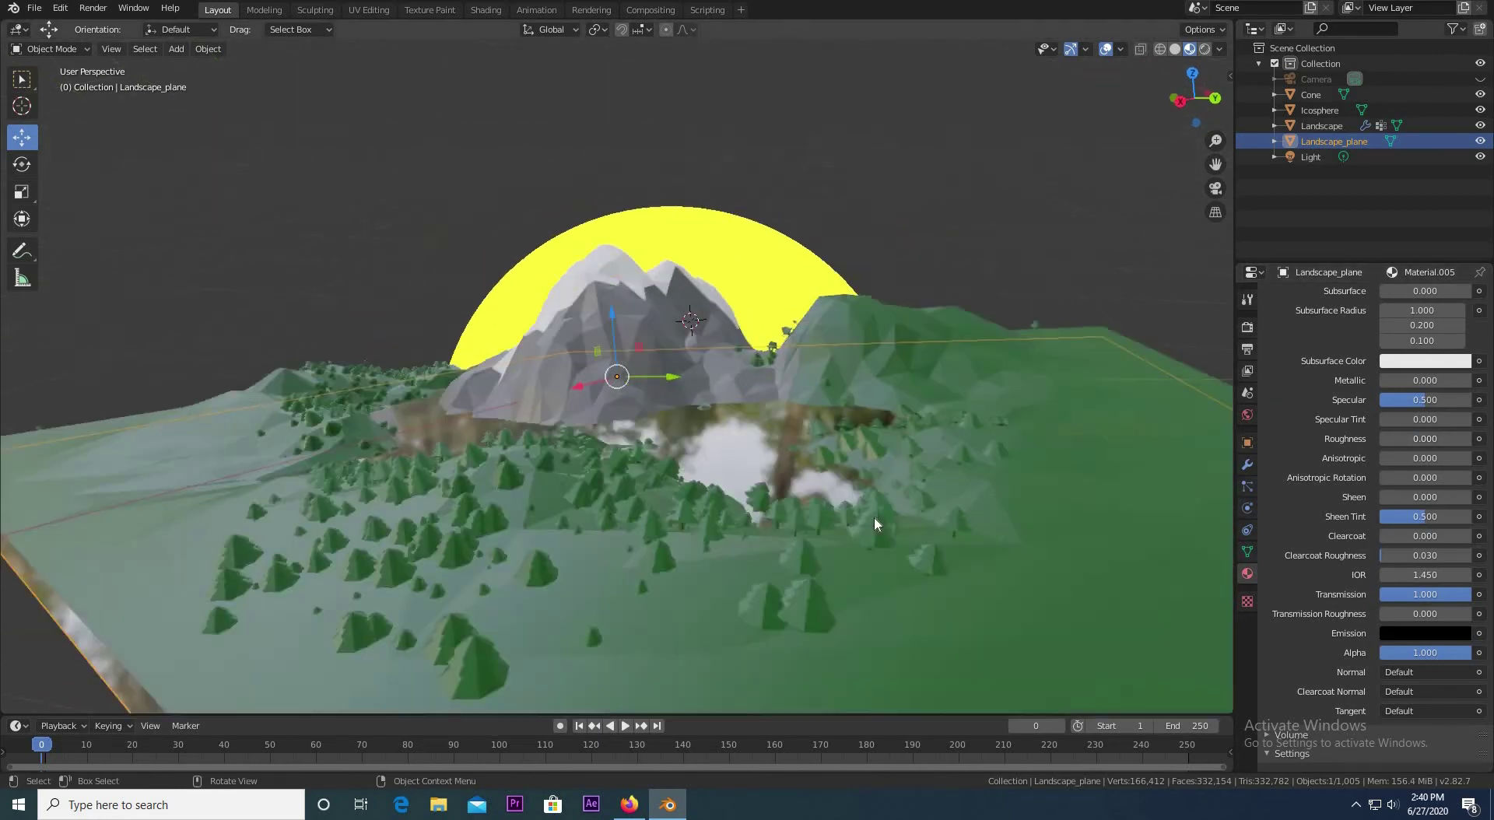
# Step: Subdivide the water plane's mesh with 100 cuts and a fractal value of 0.06 to form waves
pyautogui.press('Tab')
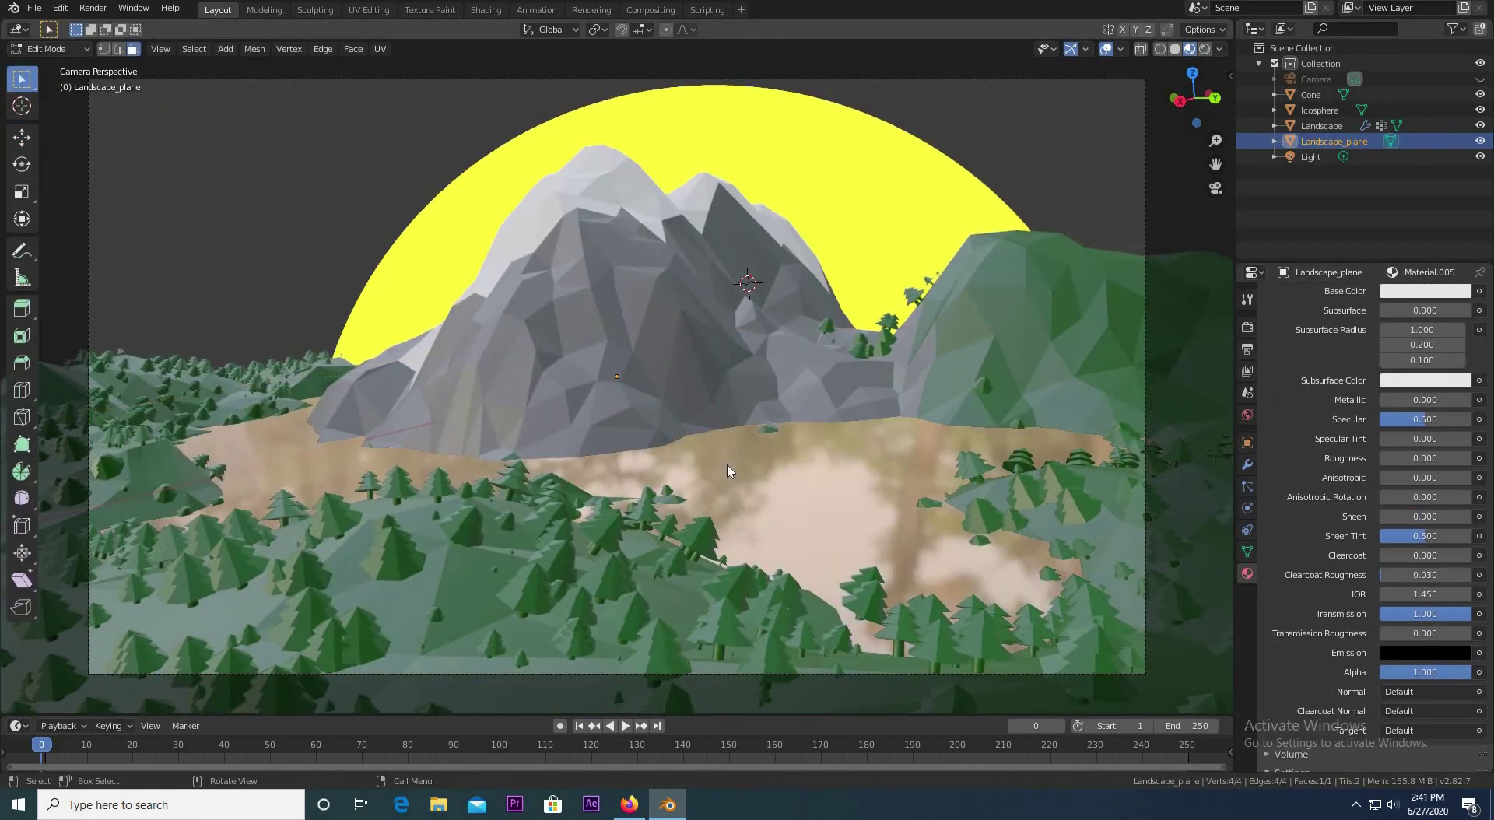
pyautogui.rightClick(704, 471)
pyautogui.press('Return')
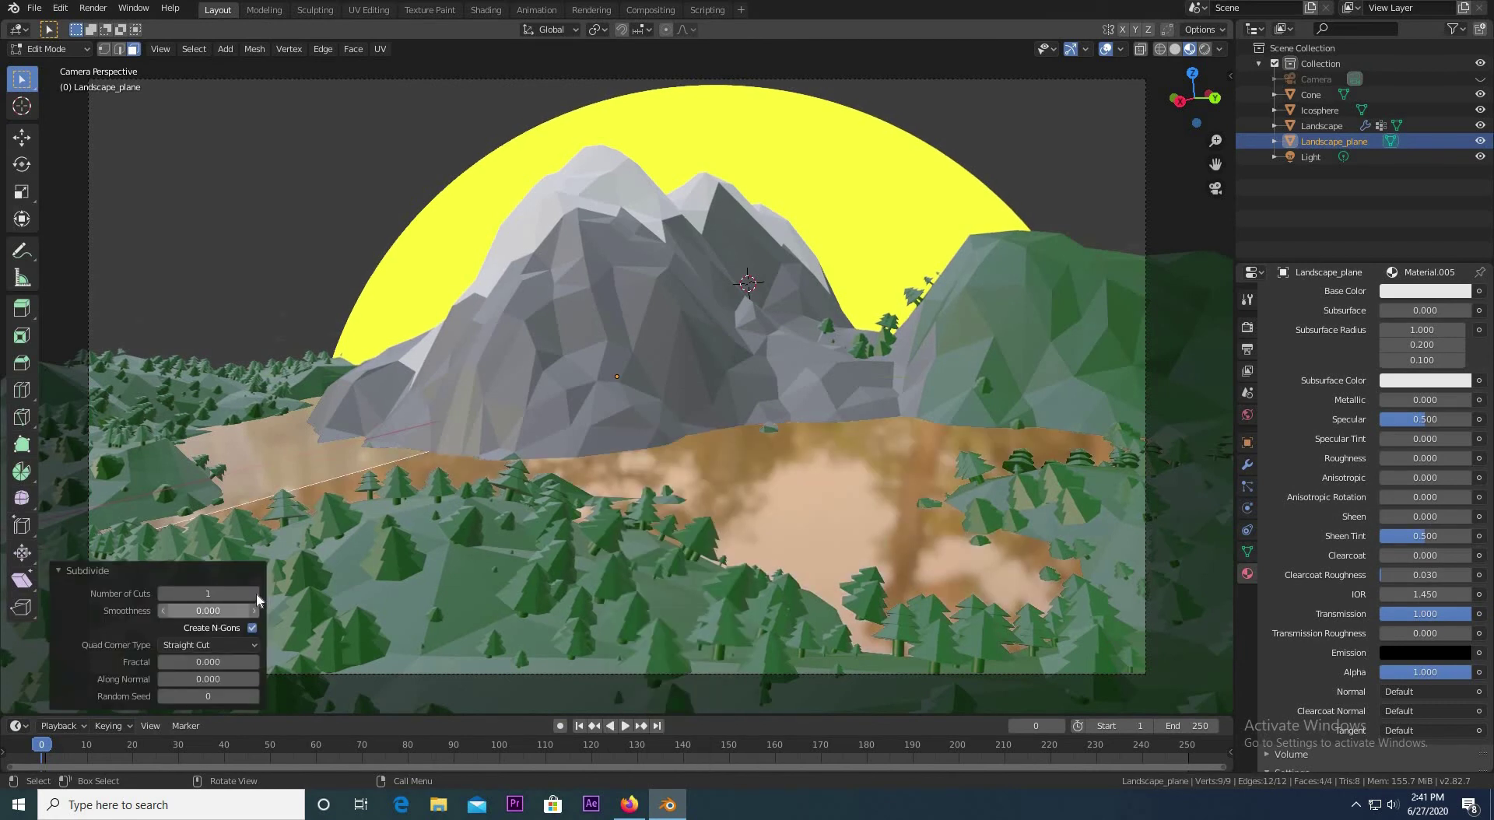
pyautogui.click(254, 593)
pyautogui.click(253, 593)
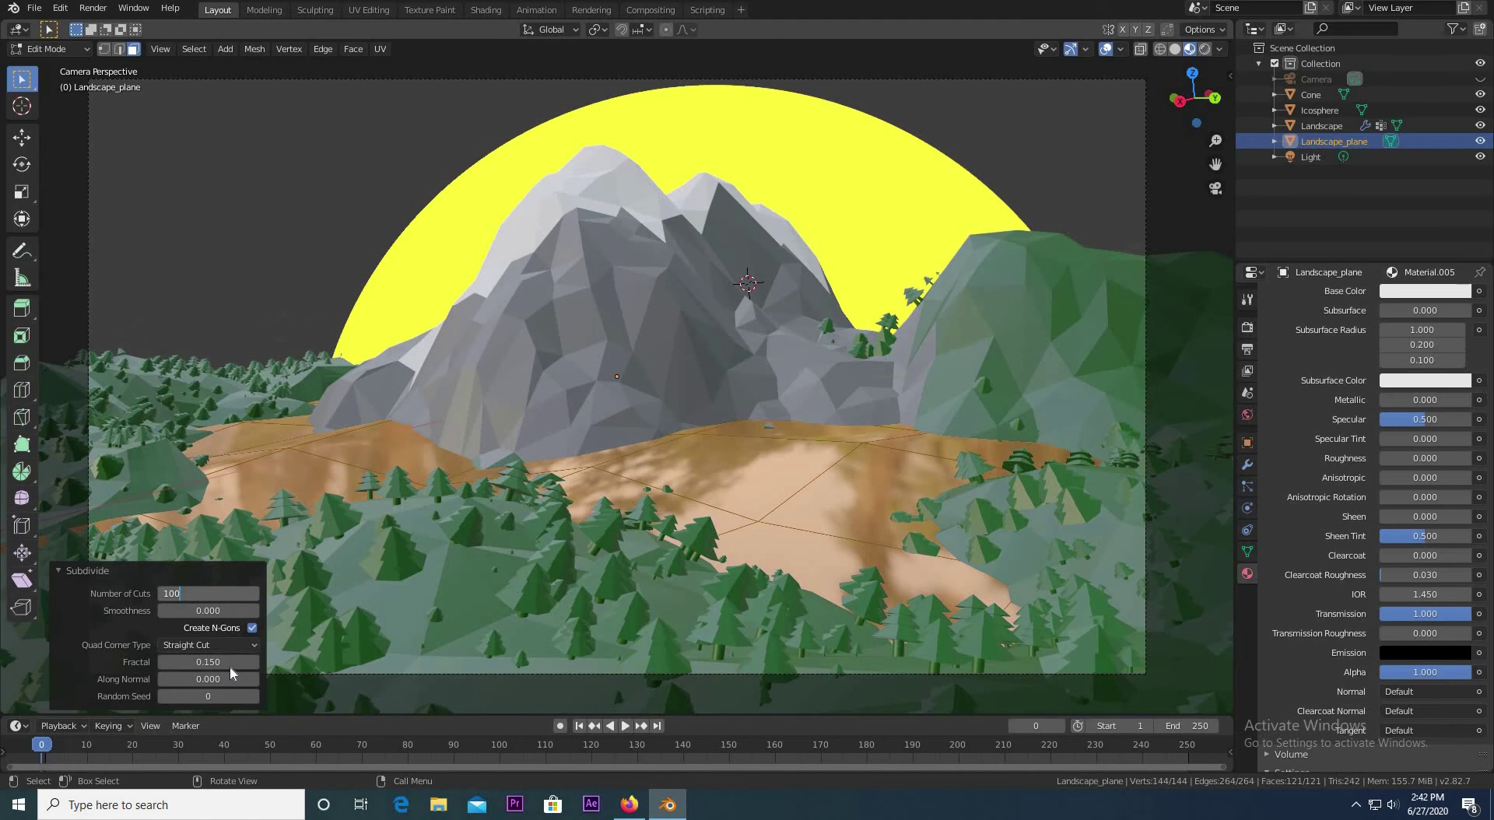
pyautogui.press('Return')
pyautogui.click(225, 662)
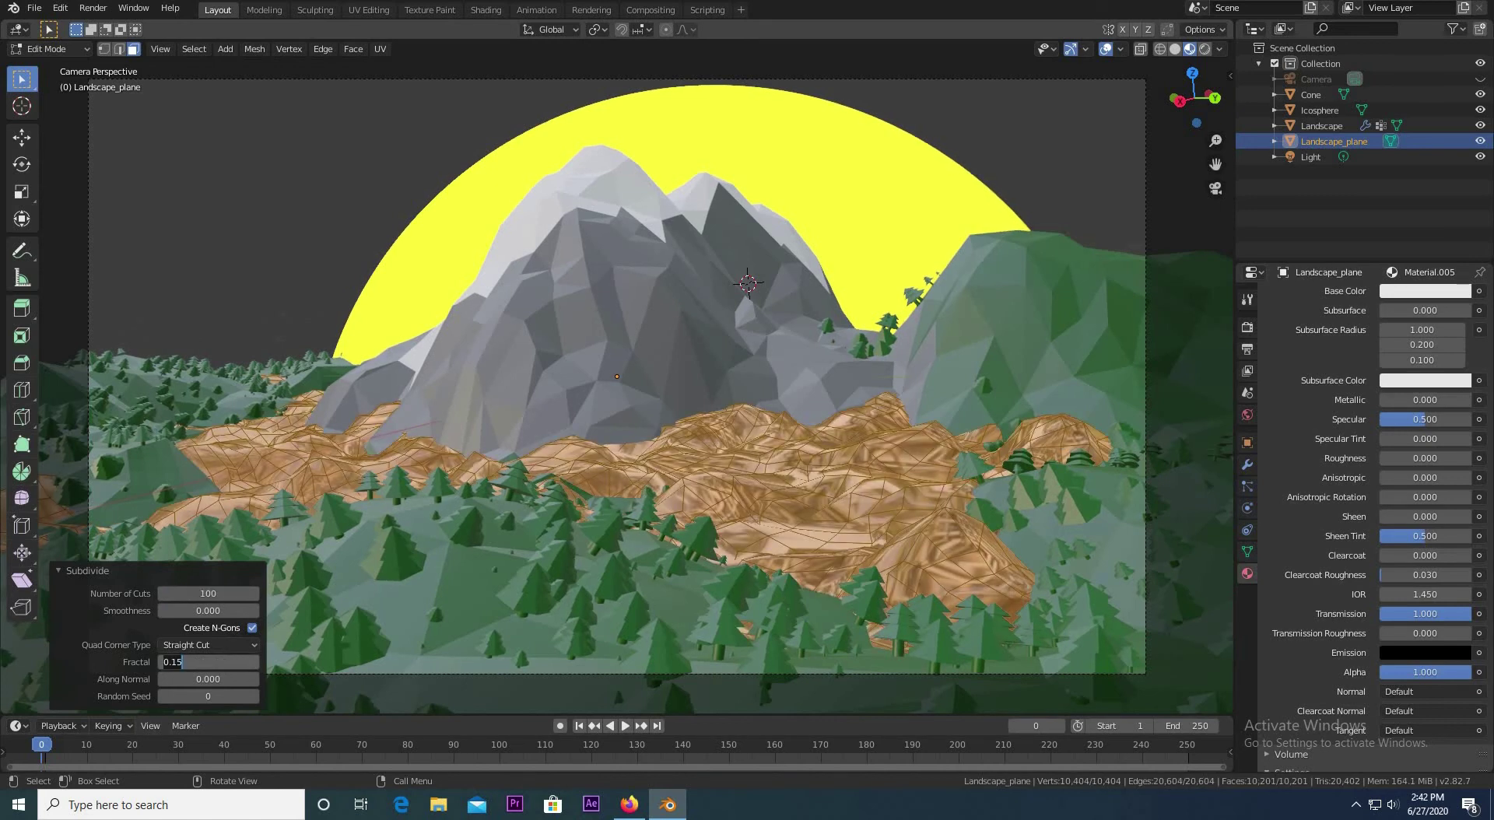
pyautogui.write('0.06')
pyautogui.press('Return')
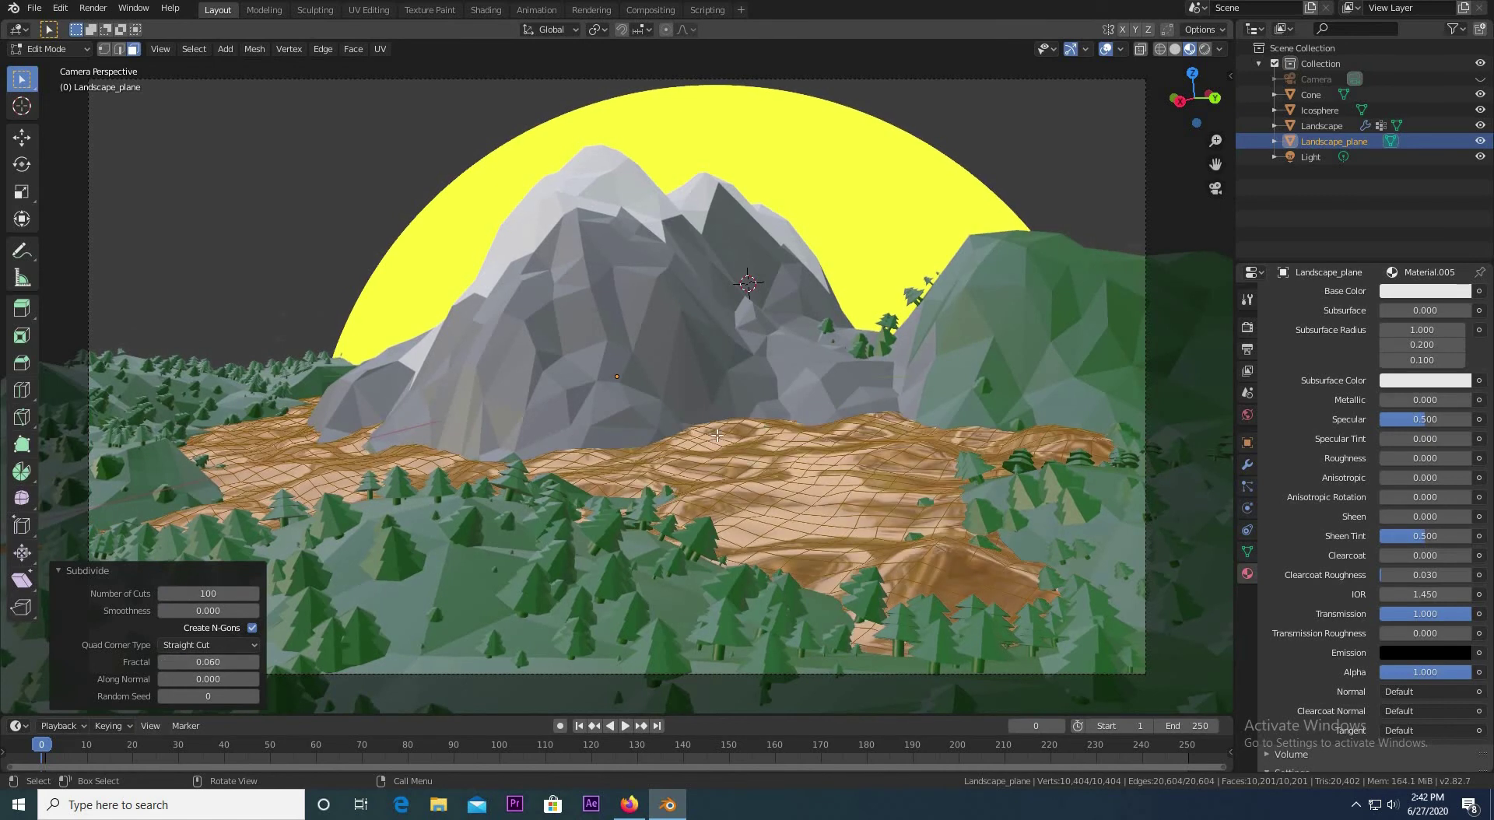
# Step: Return to object mode and shade the rippled water plane flat
pyautogui.press('Tab')
pyautogui.rightClick(717, 436)
pyautogui.click(728, 456)
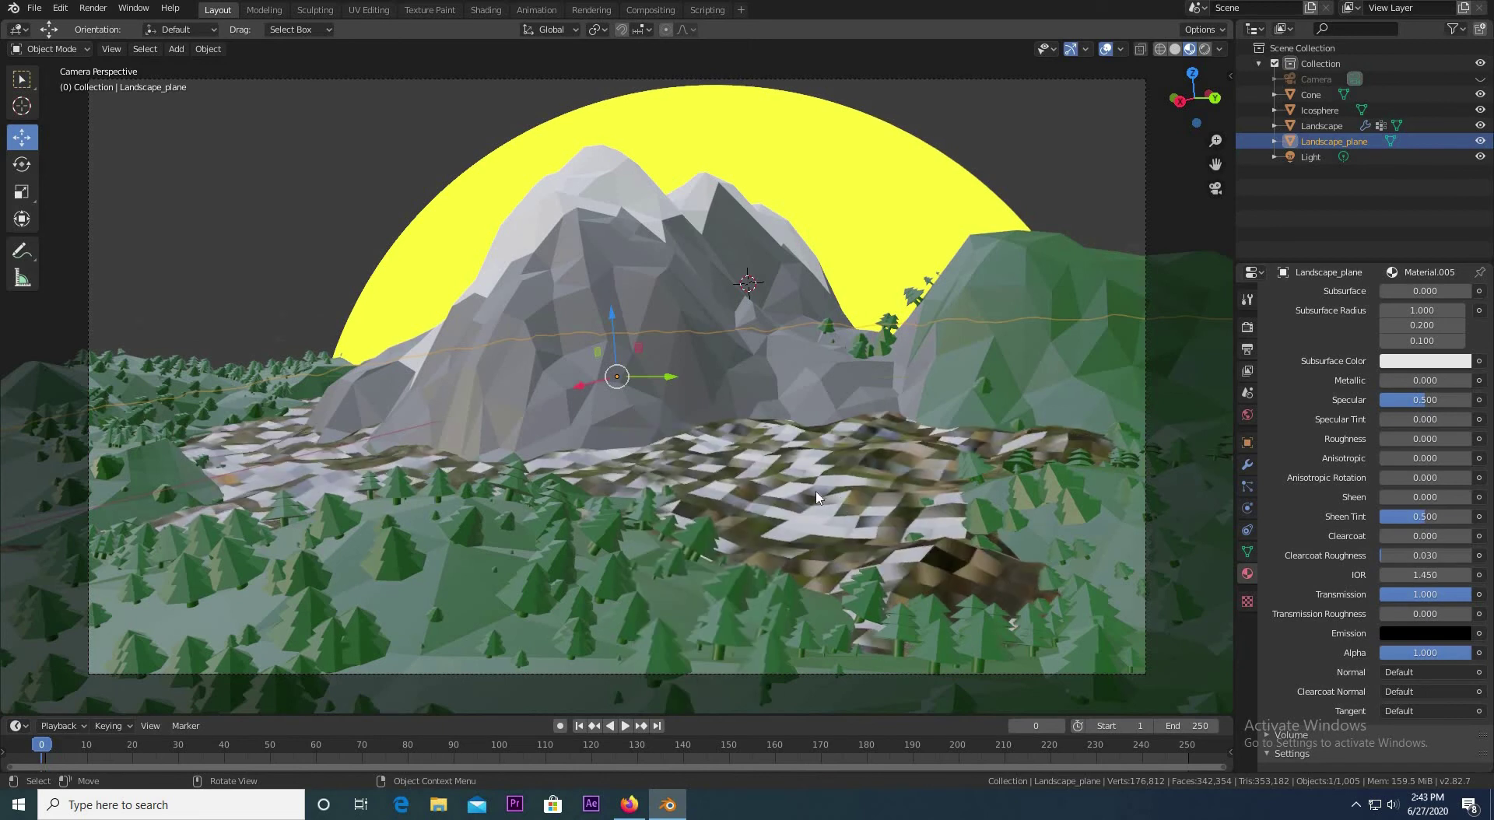
pyautogui.scroll(-3, 815, 490)
pyautogui.scroll(3, 815, 489)
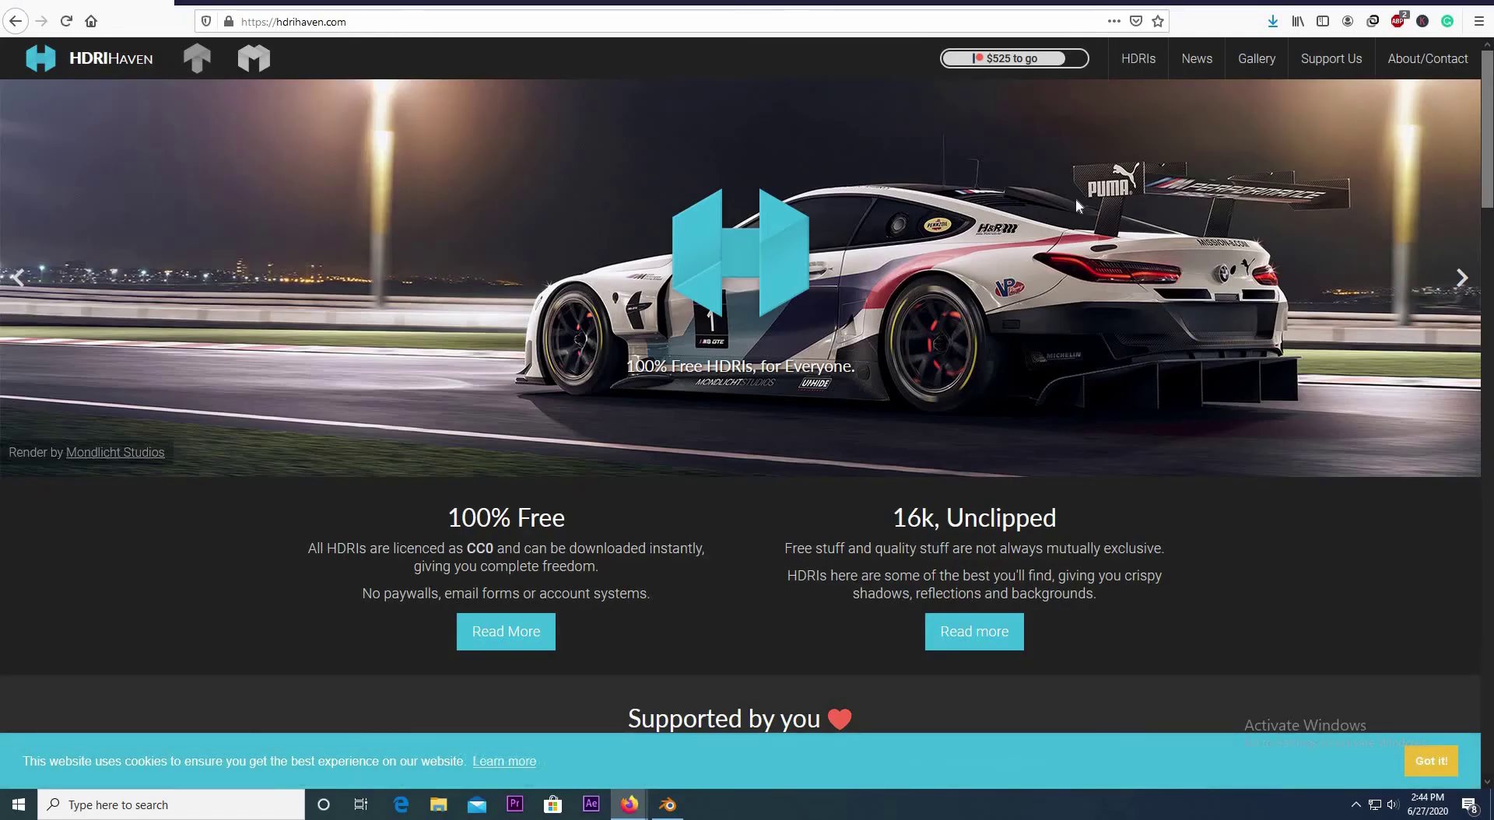
# Step: On the HDRI Haven website, open the HDRI library's Skies category and examine the available skies for a suitable environment
pyautogui.click(1009, 292)
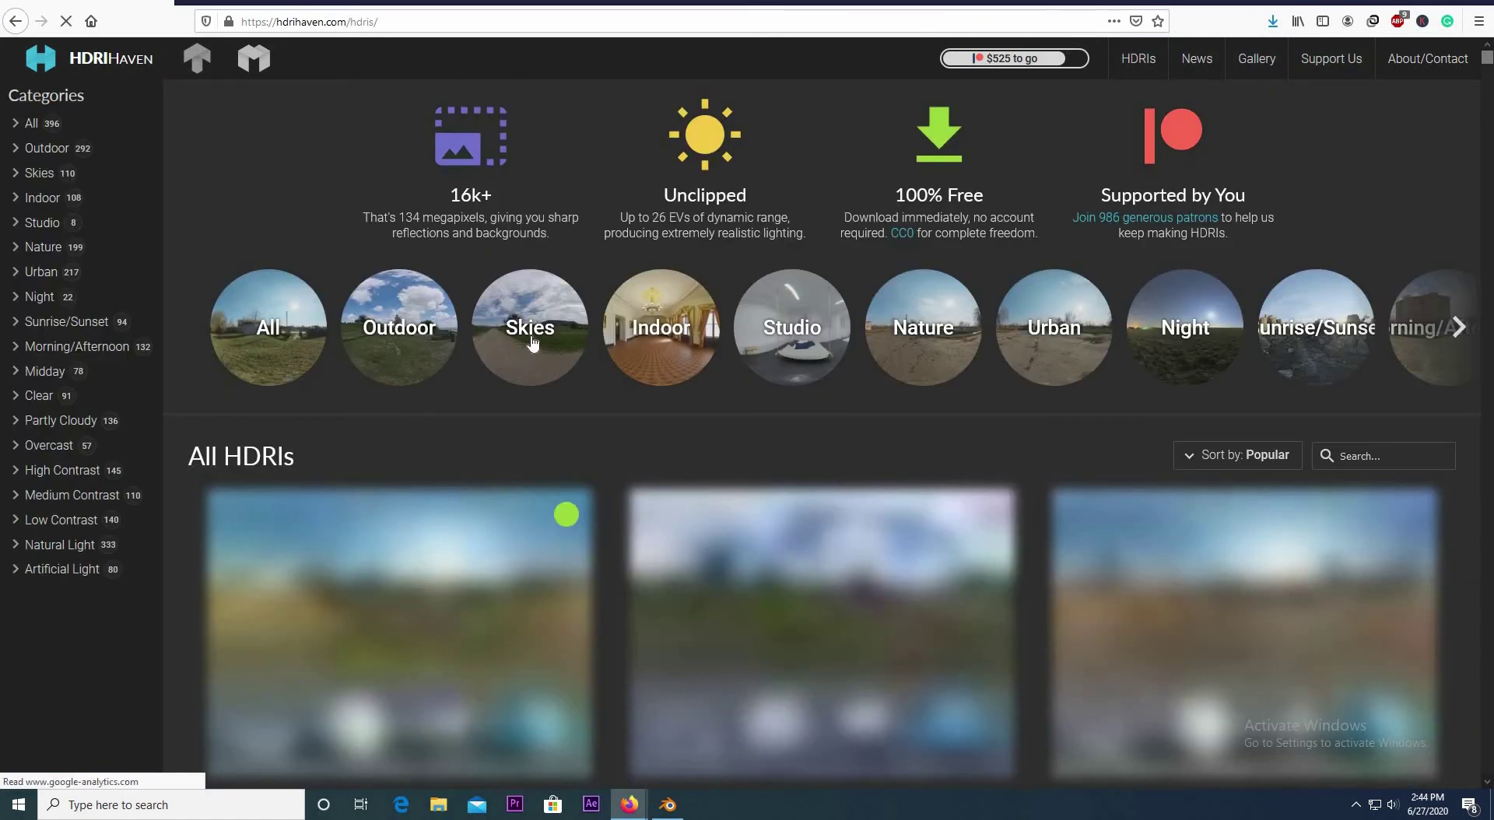
pyautogui.click(533, 343)
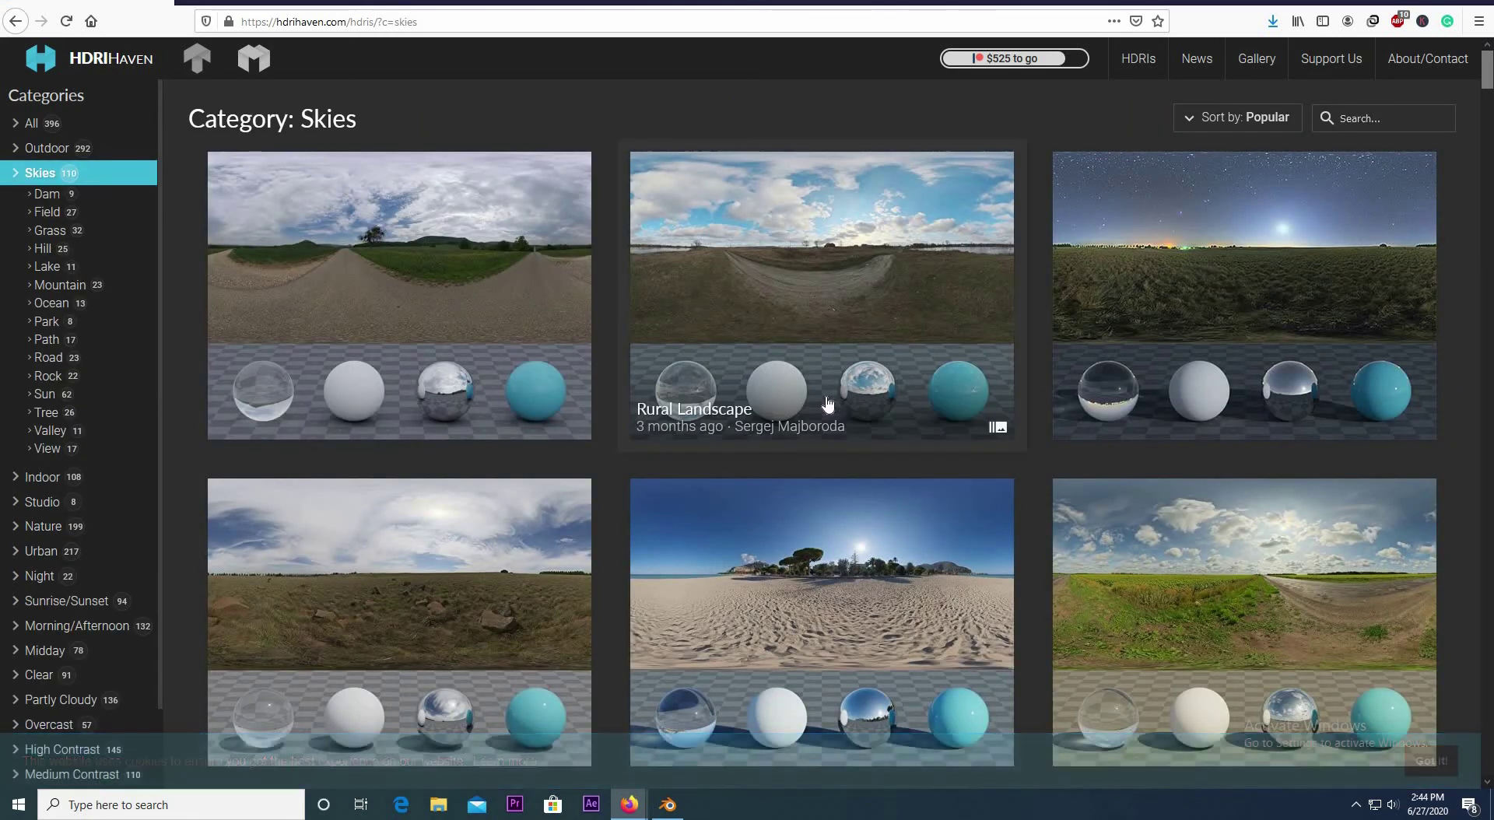
pyautogui.scroll(-8, 827, 404)
pyautogui.scroll(5, 828, 404)
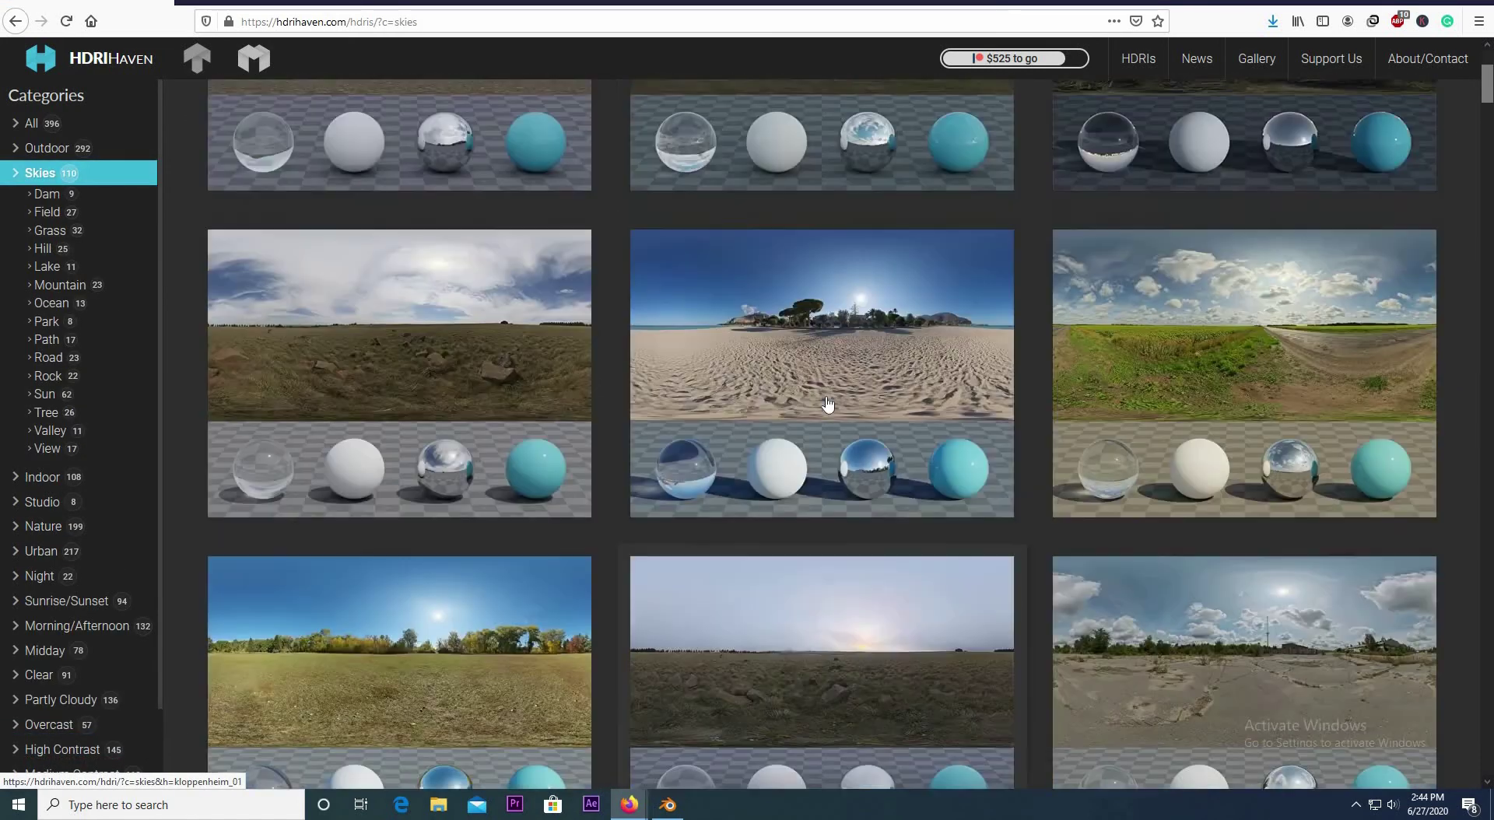
pyautogui.scroll(-1, 827, 404)
pyautogui.scroll(4, 828, 404)
pyautogui.scroll(-5, 827, 404)
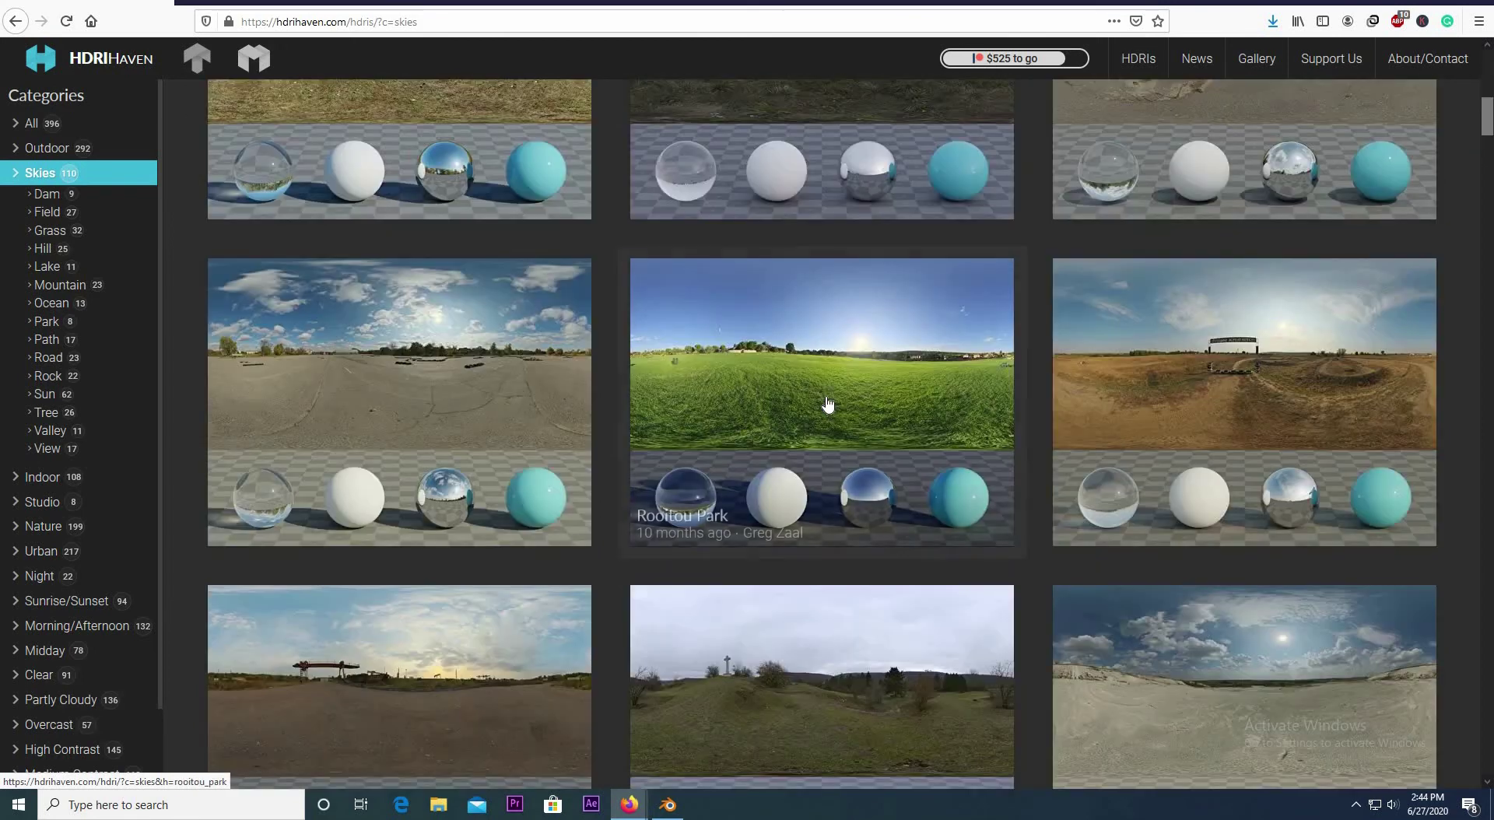
pyautogui.scroll(-4, 827, 404)
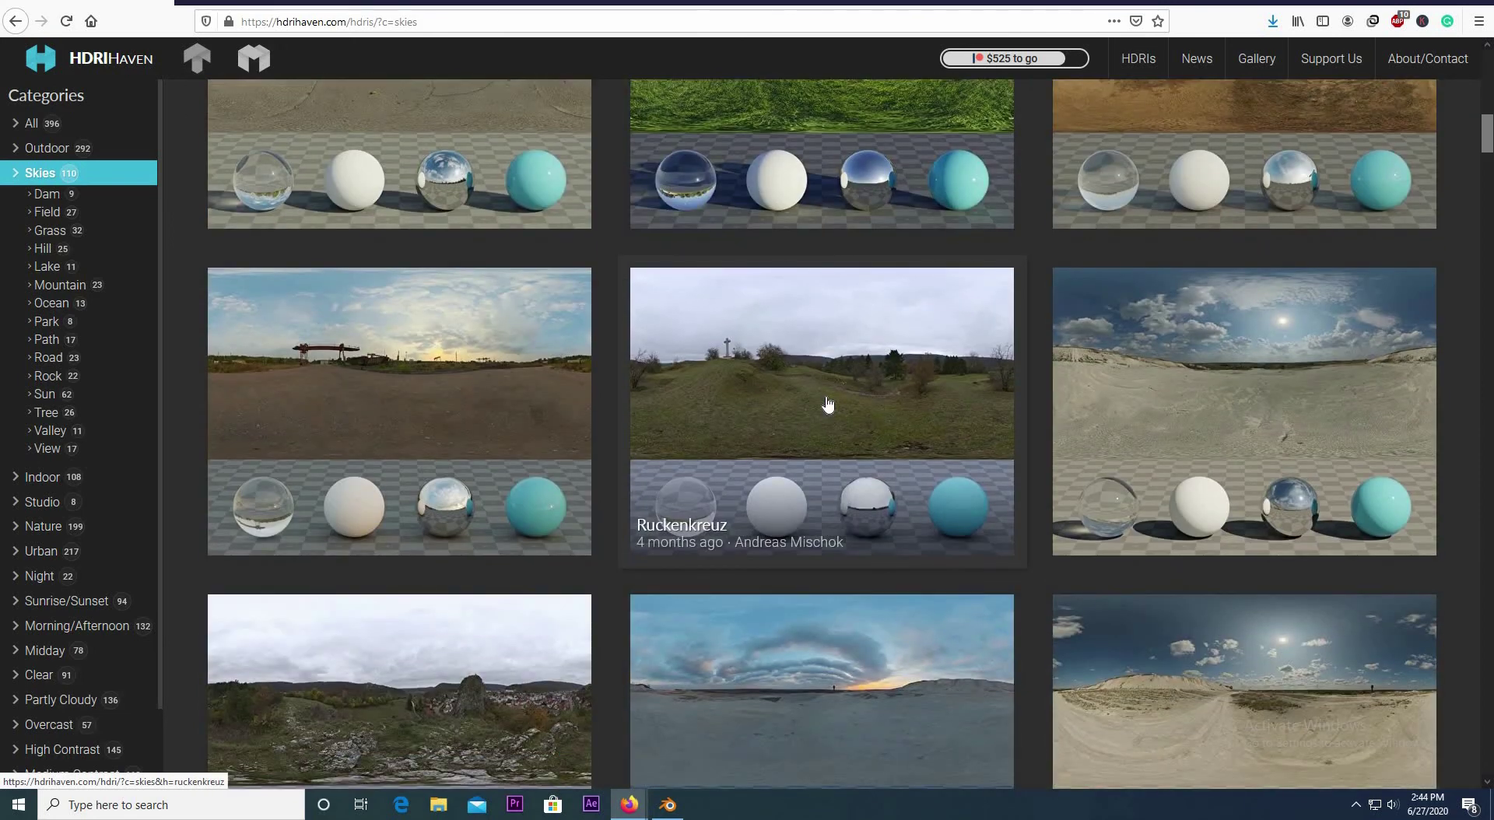
pyautogui.scroll(6, 827, 404)
pyautogui.scroll(-15, 827, 404)
pyautogui.scroll(1, 828, 404)
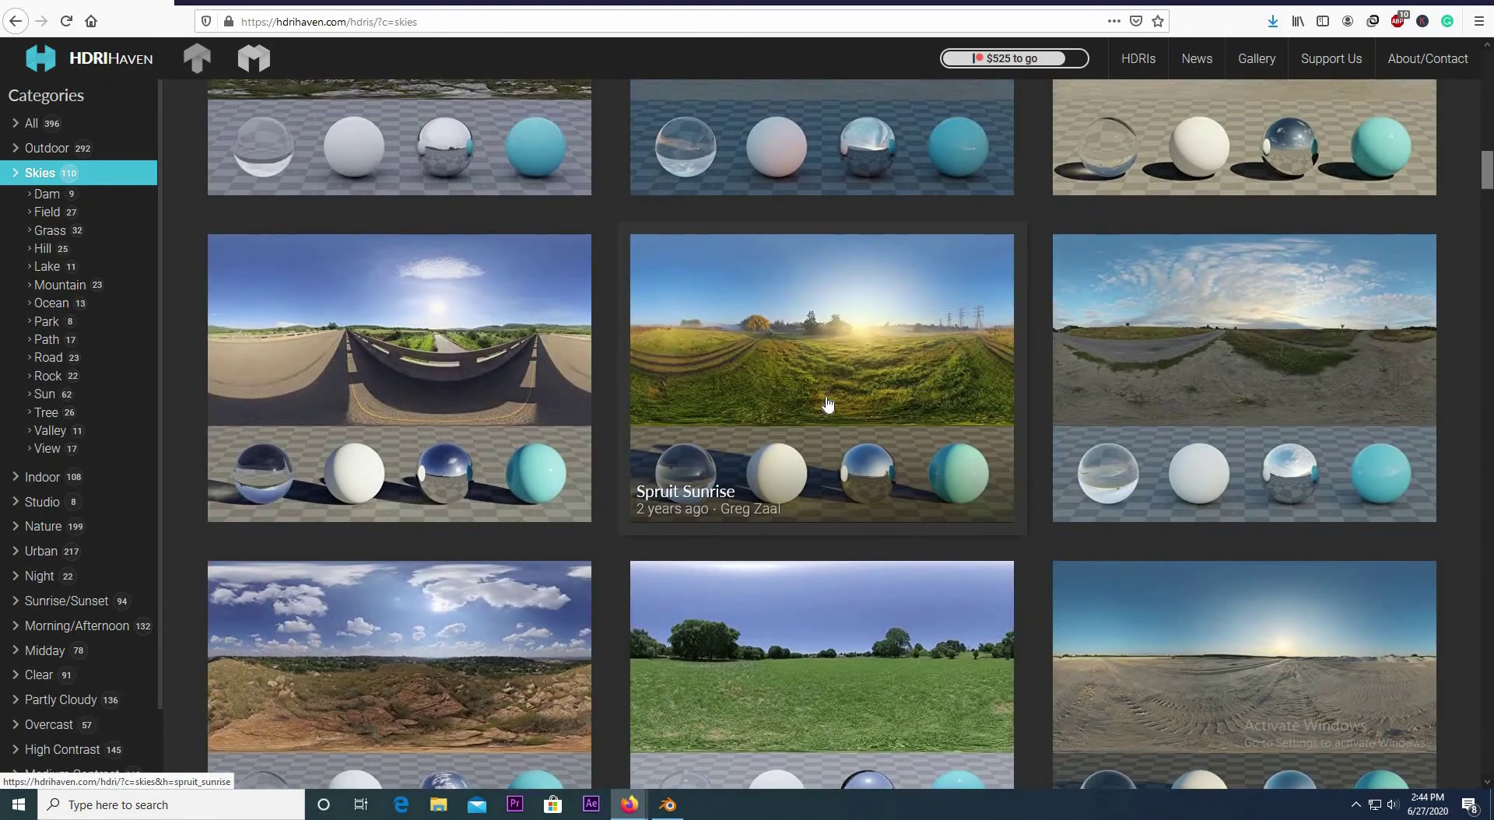
pyautogui.scroll(1, 828, 404)
# Step: Open the Spruit Sunrise HDRI and download its 4K HDR file
pyautogui.click(655, 361)
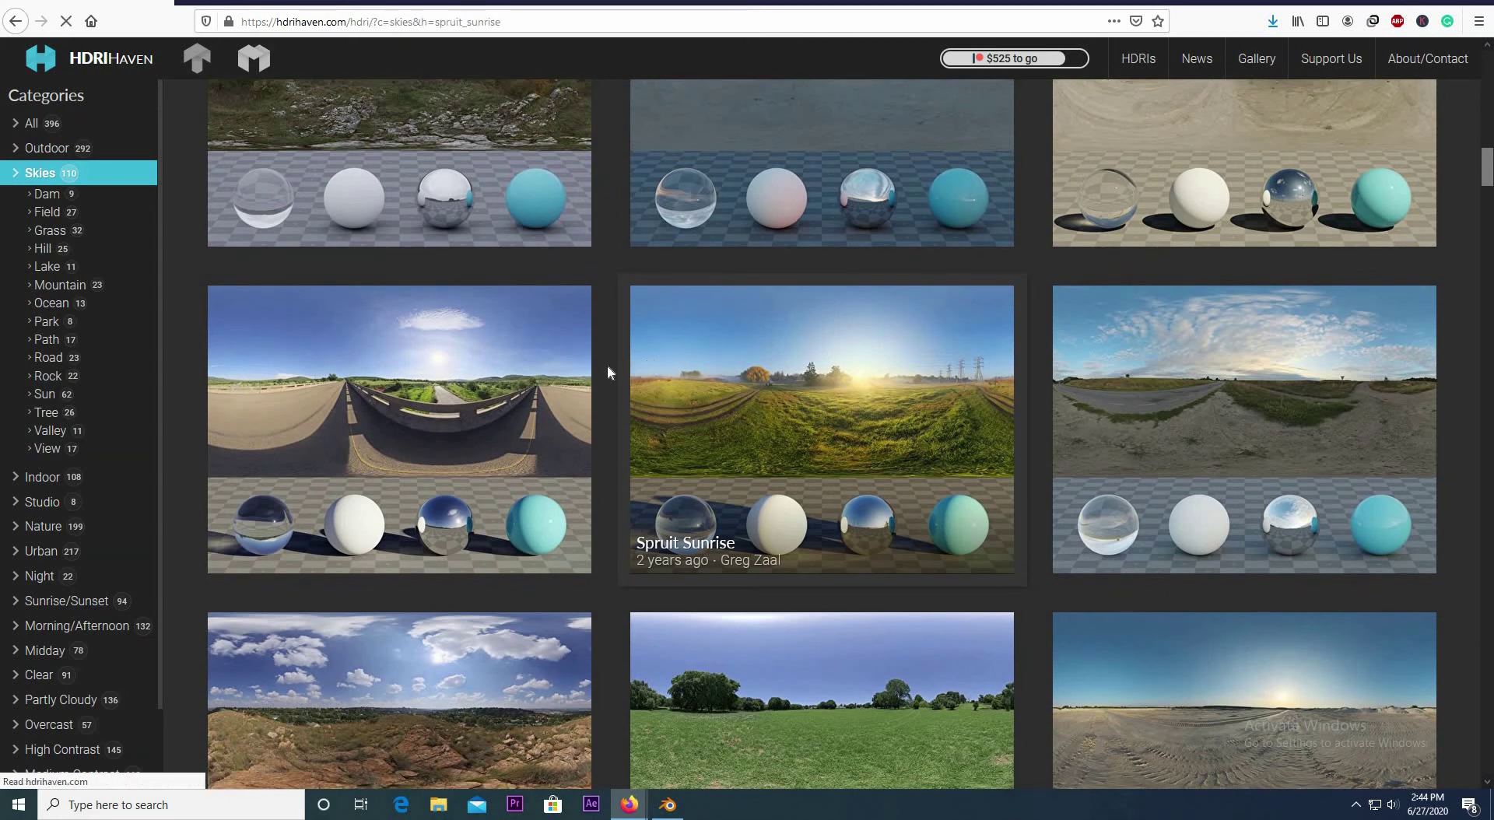
pyautogui.scroll(-8, 585, 361)
pyautogui.click(535, 227)
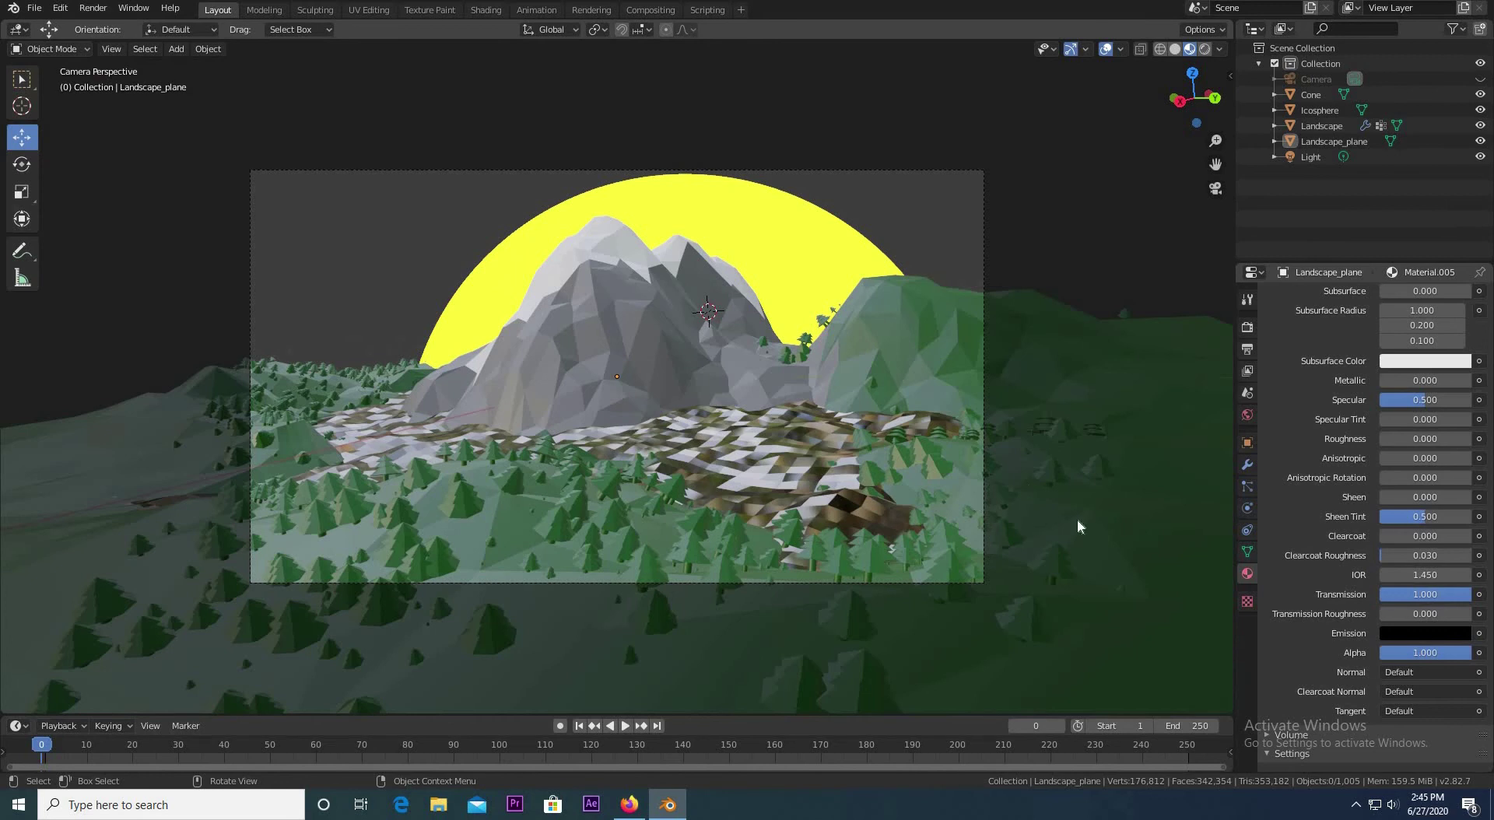
# Step: Back in Blender, set the world background color to an Environment Texture using spruit_sunrise_4k.hdr
pyautogui.click(1247, 415)
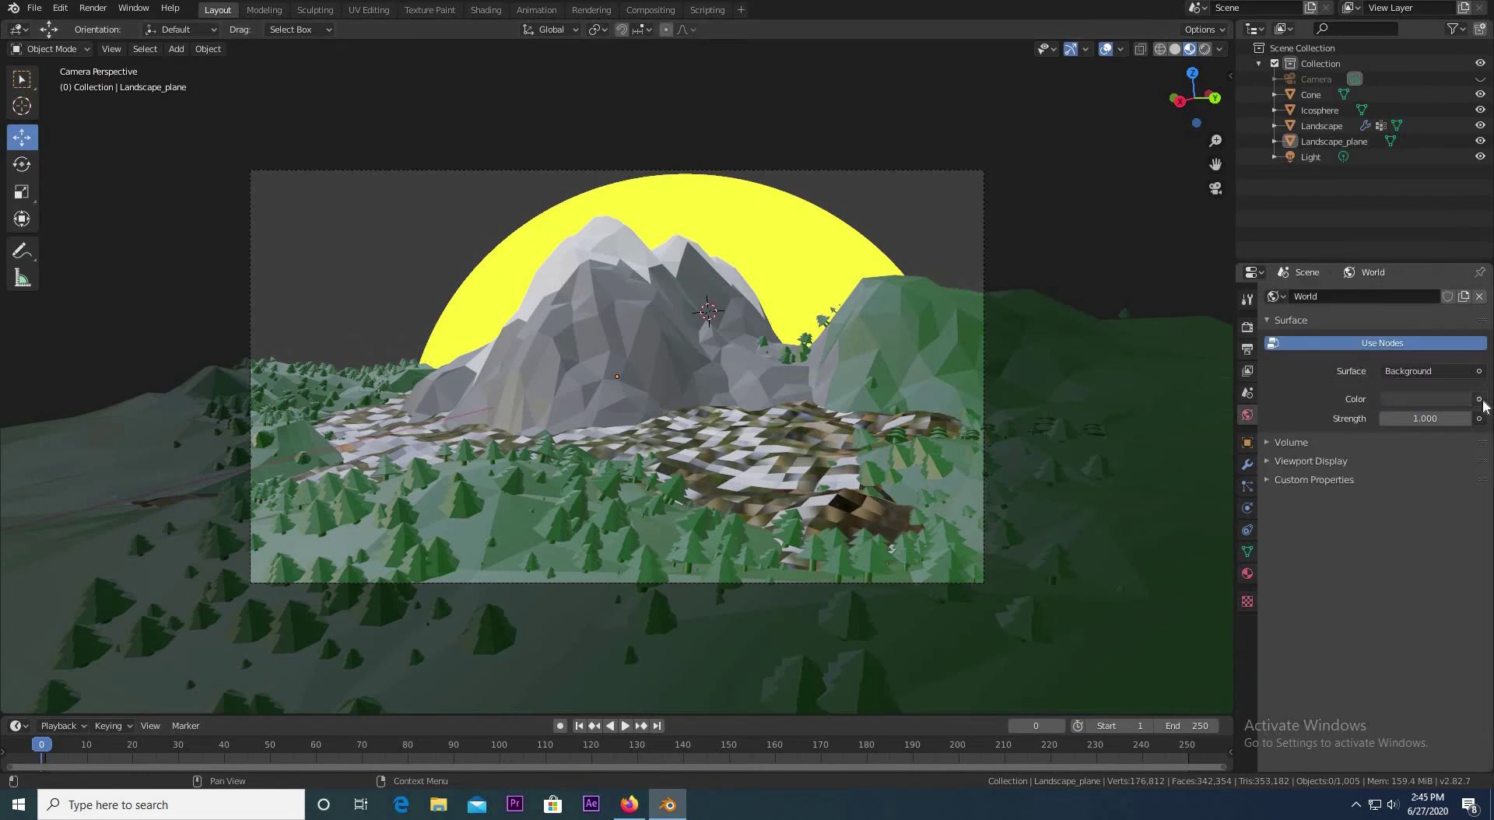
pyautogui.click(1478, 399)
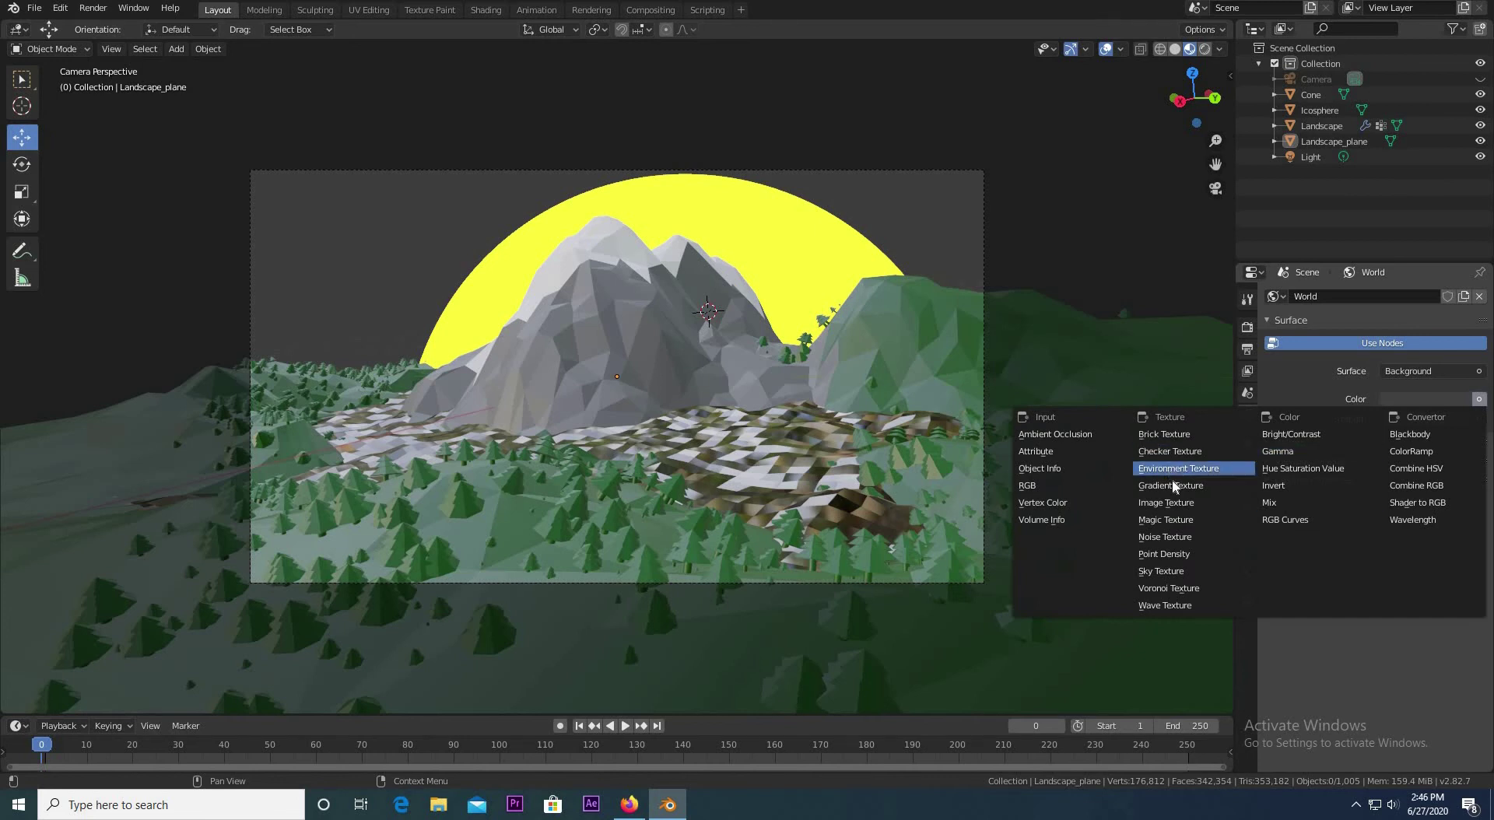
pyautogui.click(1101, 467)
pyautogui.click(1467, 419)
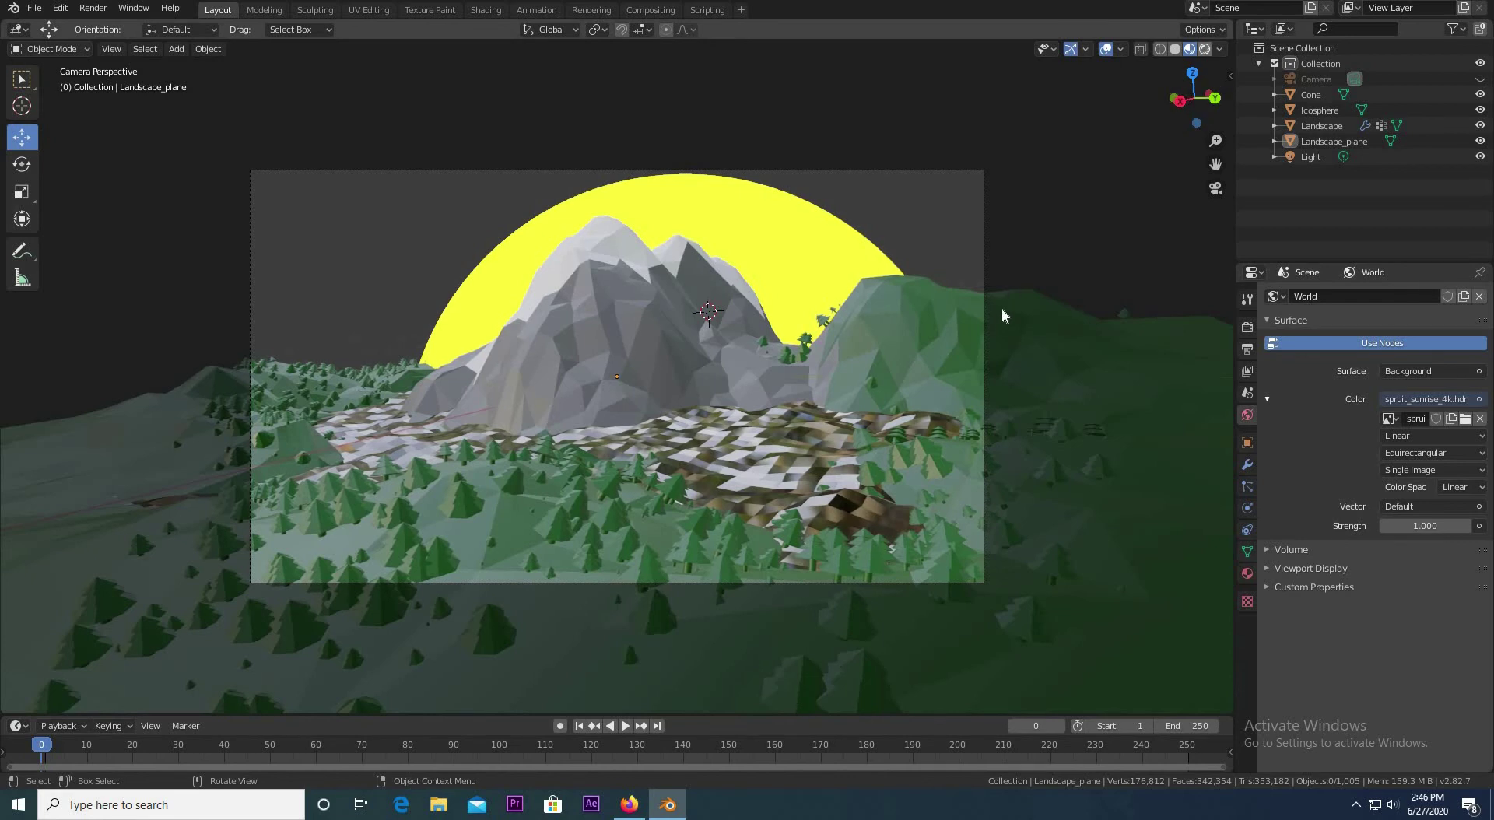
# Step: Switch the viewport to rendered shading and inspect the landscape against the HDRI environment from outside the camera
pyautogui.click(1205, 49)
pyautogui.moveTo(1021, 298); pyautogui.dragTo(1033, 305, button='middle')
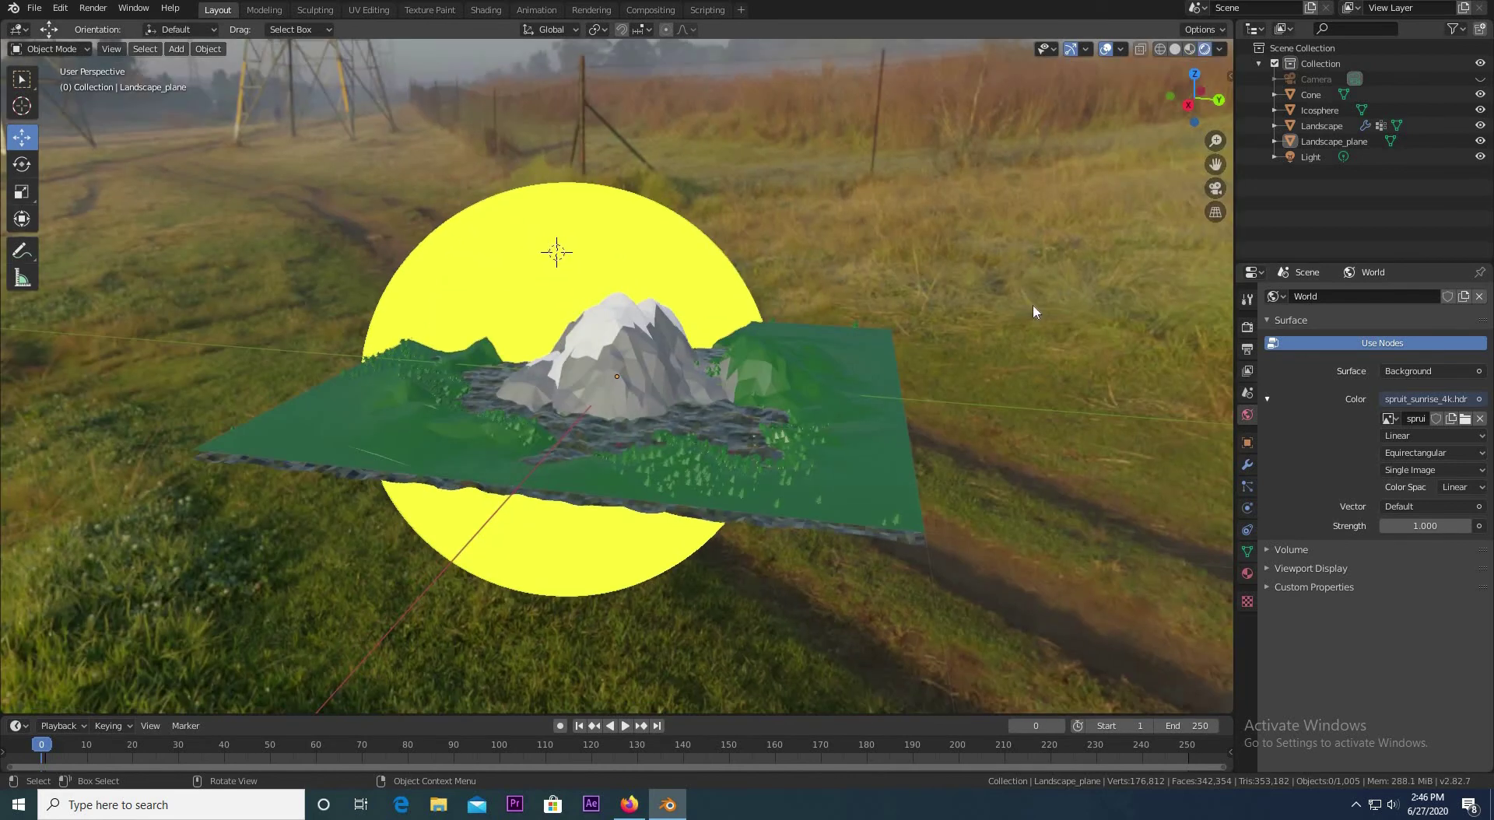
pyautogui.scroll(-3, 895, 479)
pyautogui.scroll(5, 1015, 269)
pyautogui.scroll(-7, 1000, 336)
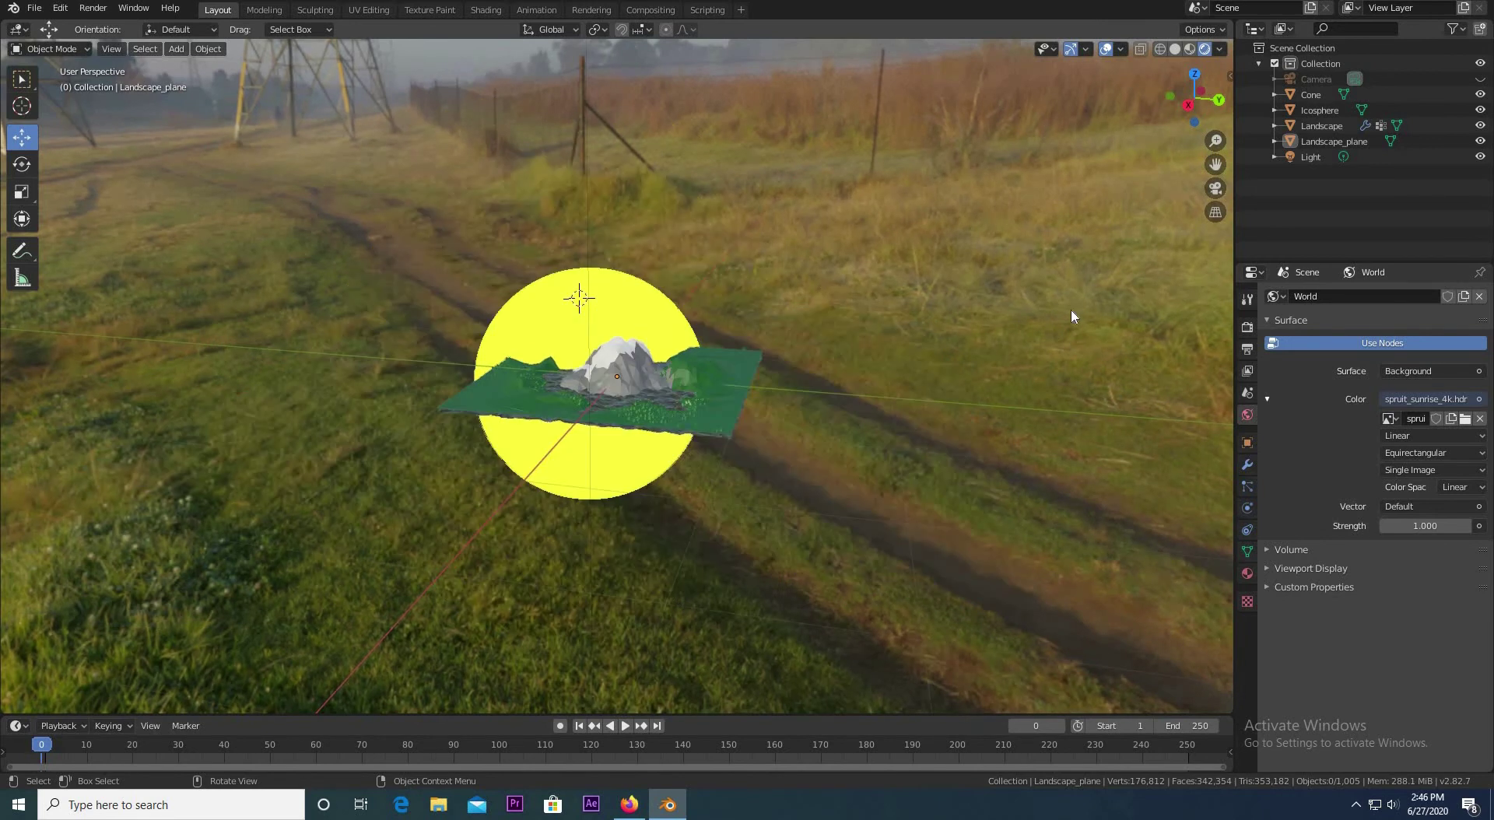
# Step: Inspect the landscape through the camera with the HDRI environment behind it
pyautogui.moveTo(992, 370); pyautogui.dragTo(848, 391, button='middle')
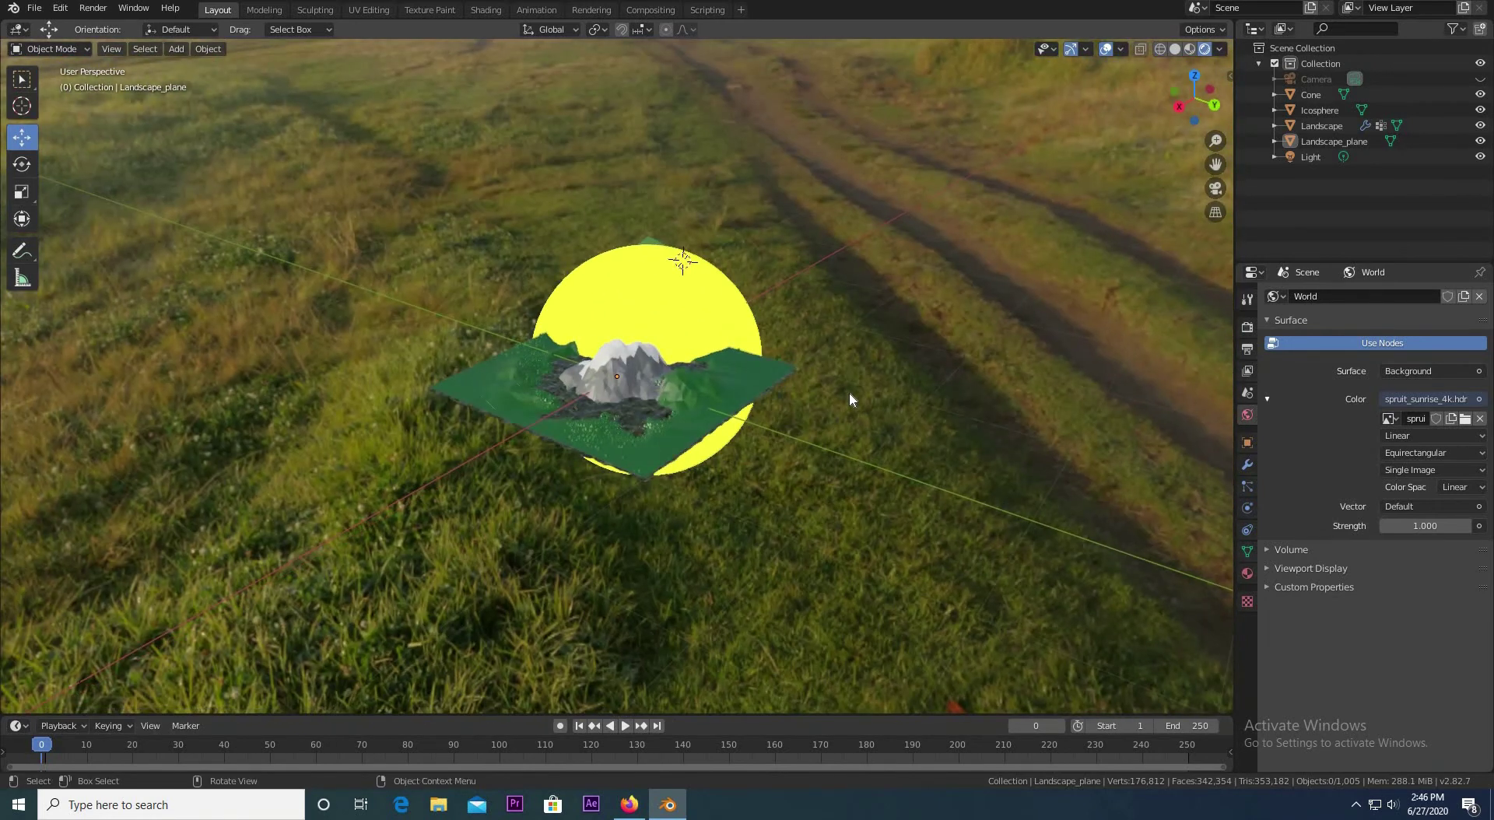
pyautogui.scroll(3, 848, 391)
pyautogui.press('KP_0')
pyautogui.scroll(2, 839, 389)
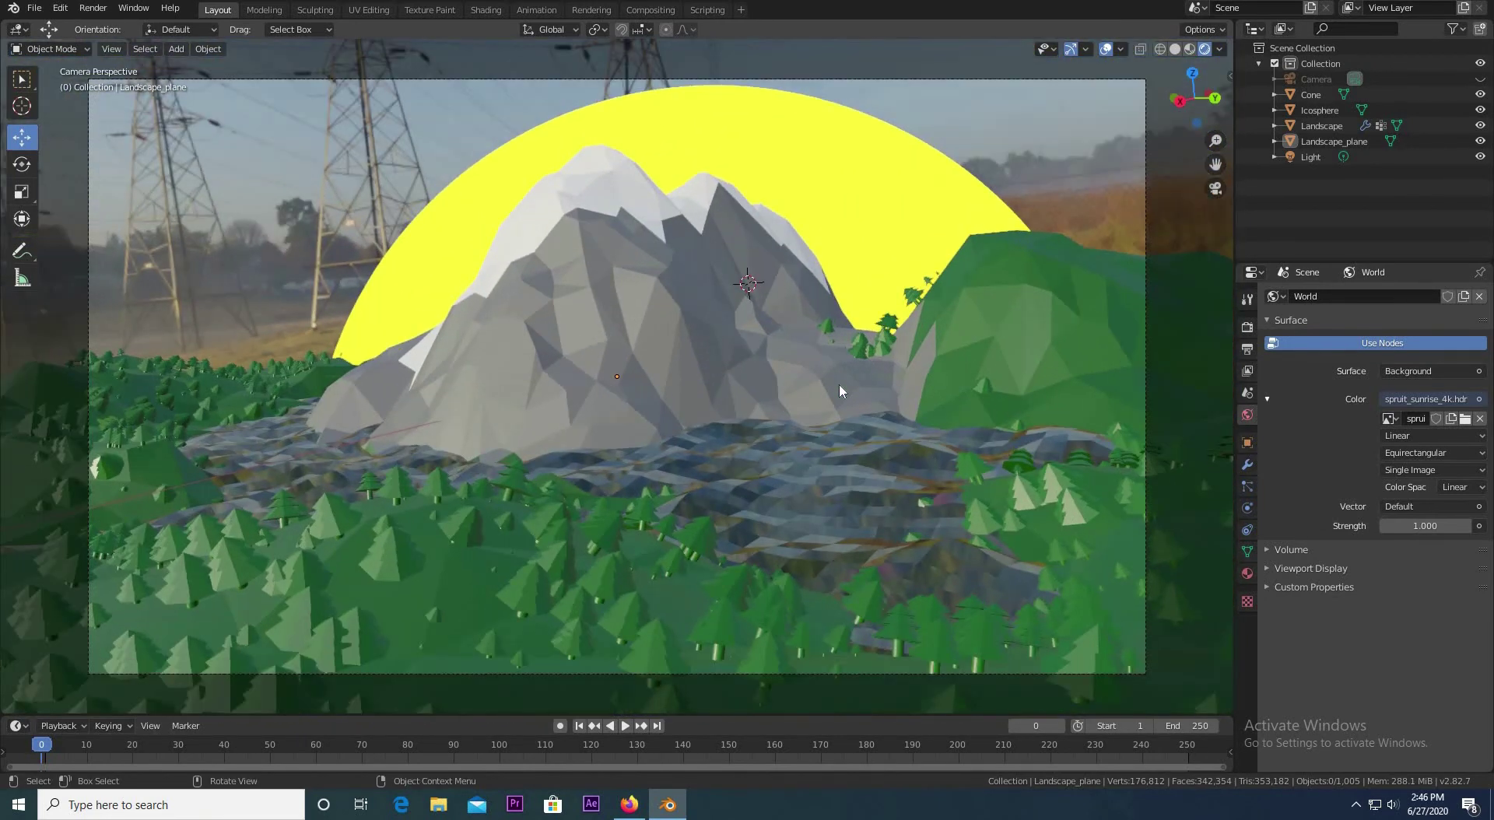
pyautogui.scroll(-1, 839, 389)
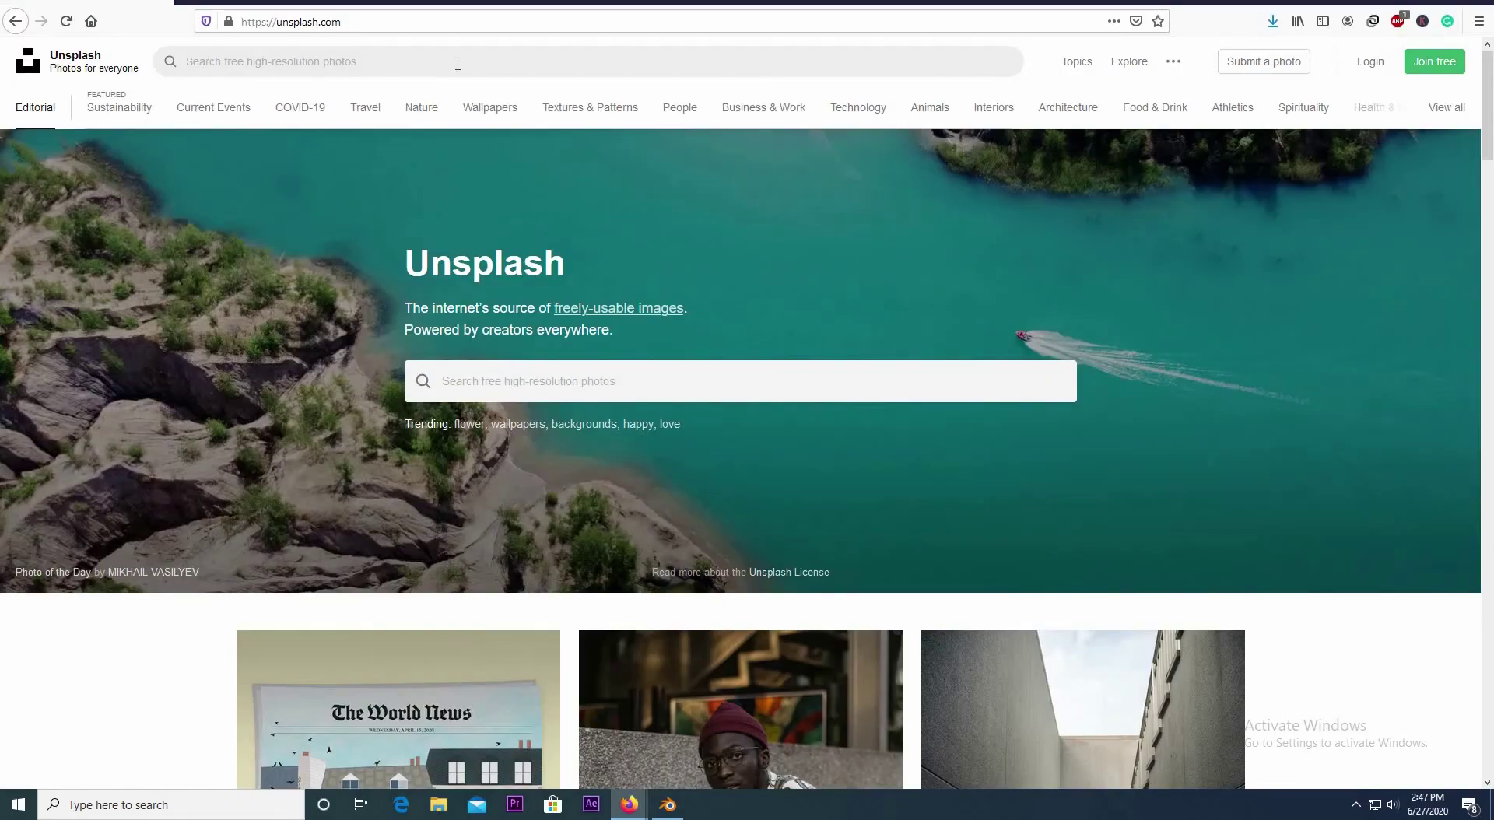
# Step: On the Unsplash website, search for "sky" and open the photo of wispy clouds over a beach
pyautogui.click(458, 63)
pyautogui.write('sky')
pyautogui.press('Return')
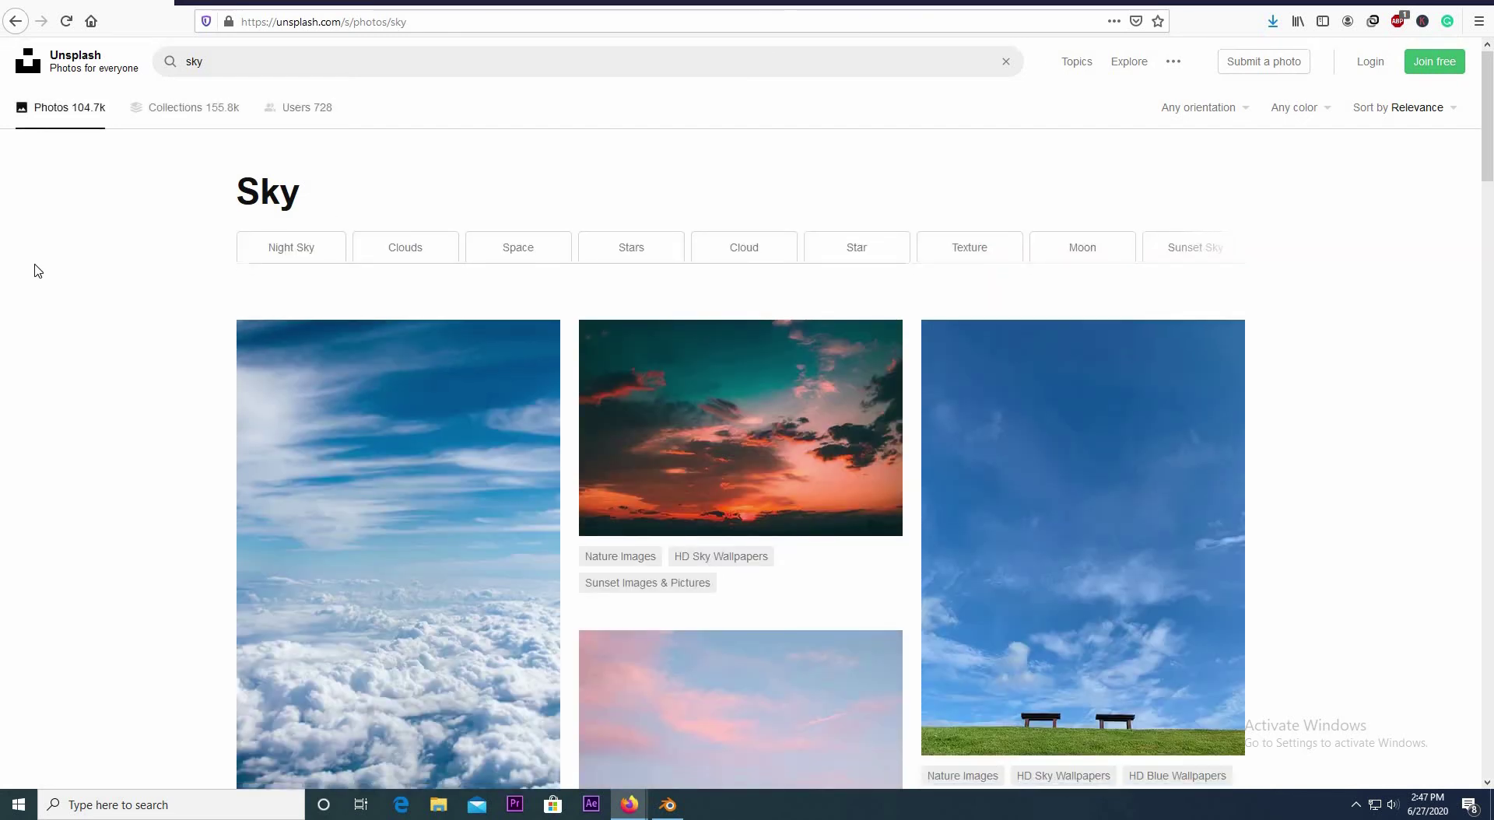
pyautogui.scroll(-8, 35, 270)
pyautogui.scroll(-5, 812, 396)
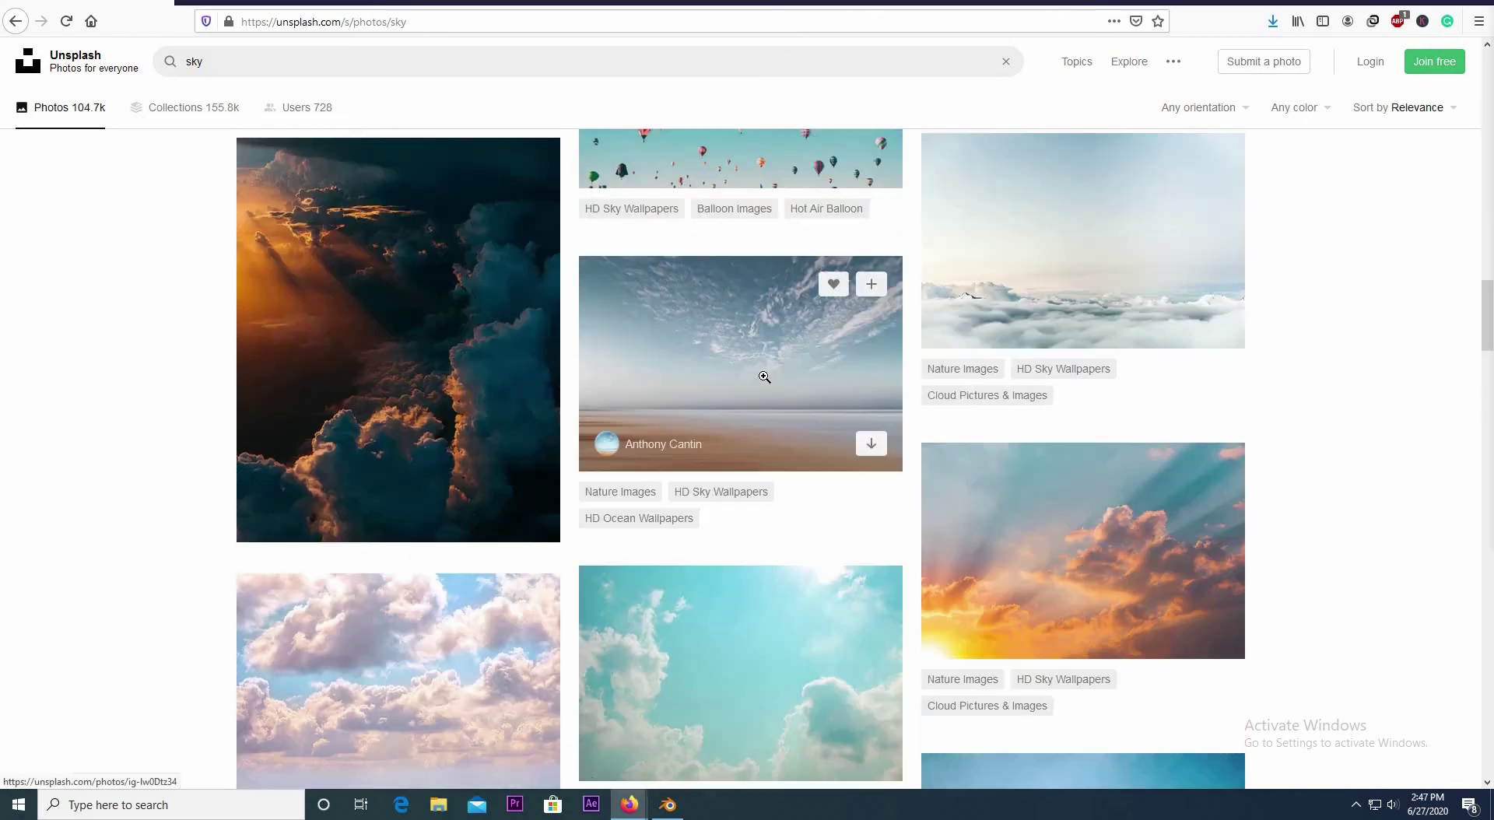
pyautogui.click(767, 380)
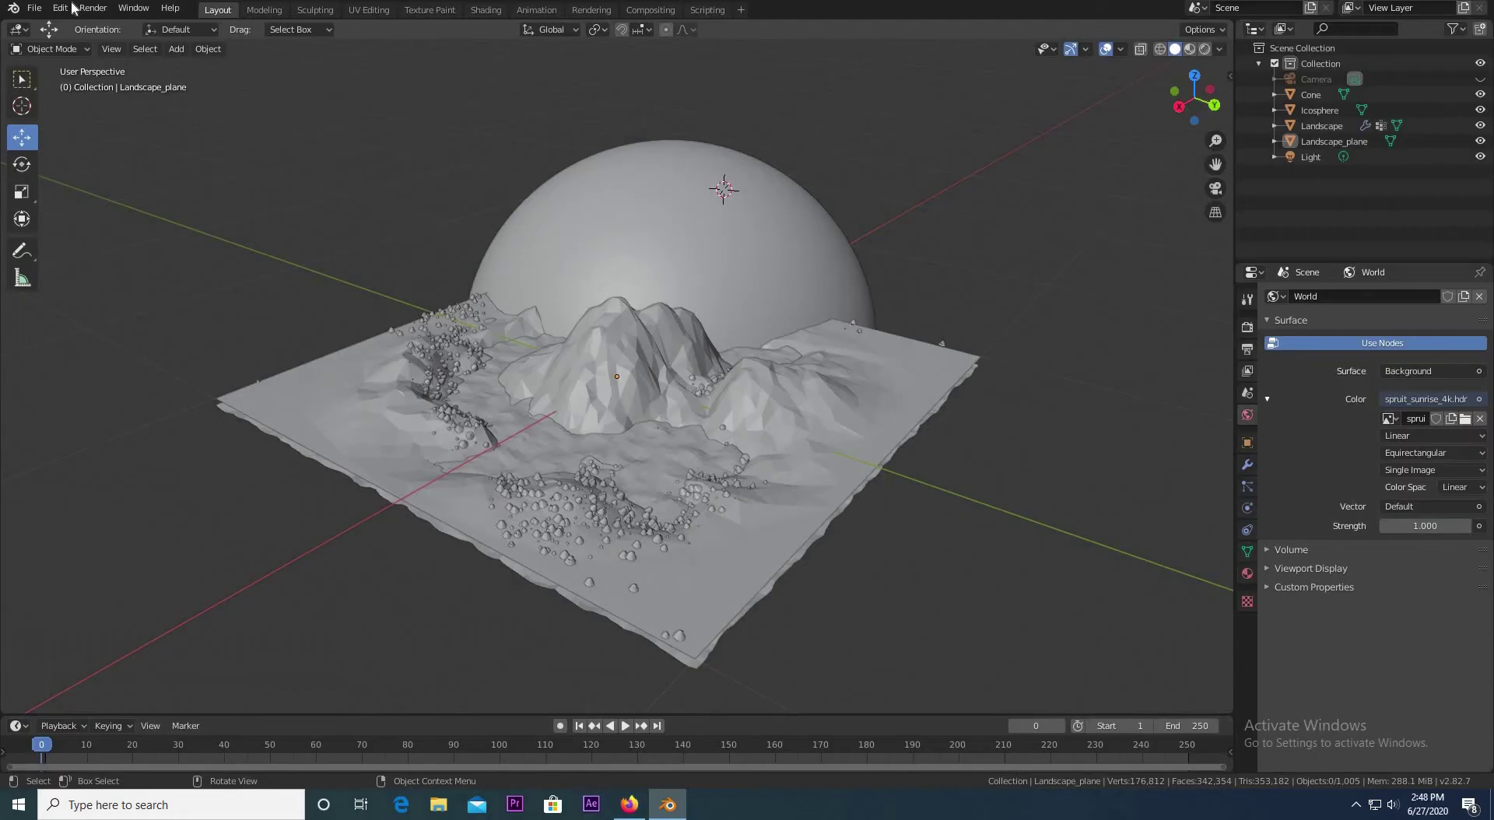
# Step: Back in Blender, find the Import Images as Planes add-on in the preferences and make sure it is enabled
pyautogui.click(60, 7)
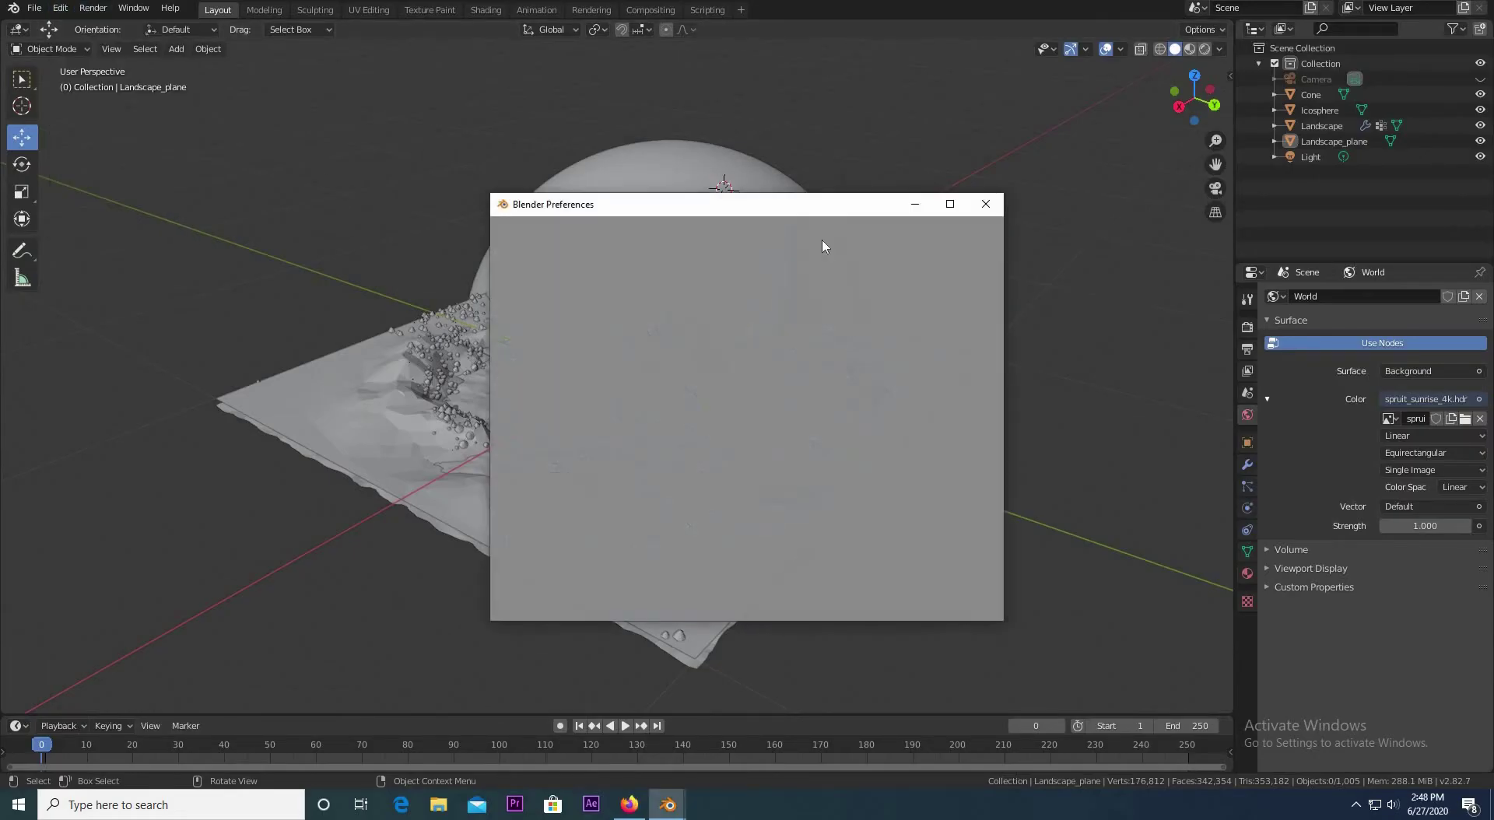
pyautogui.click(926, 251)
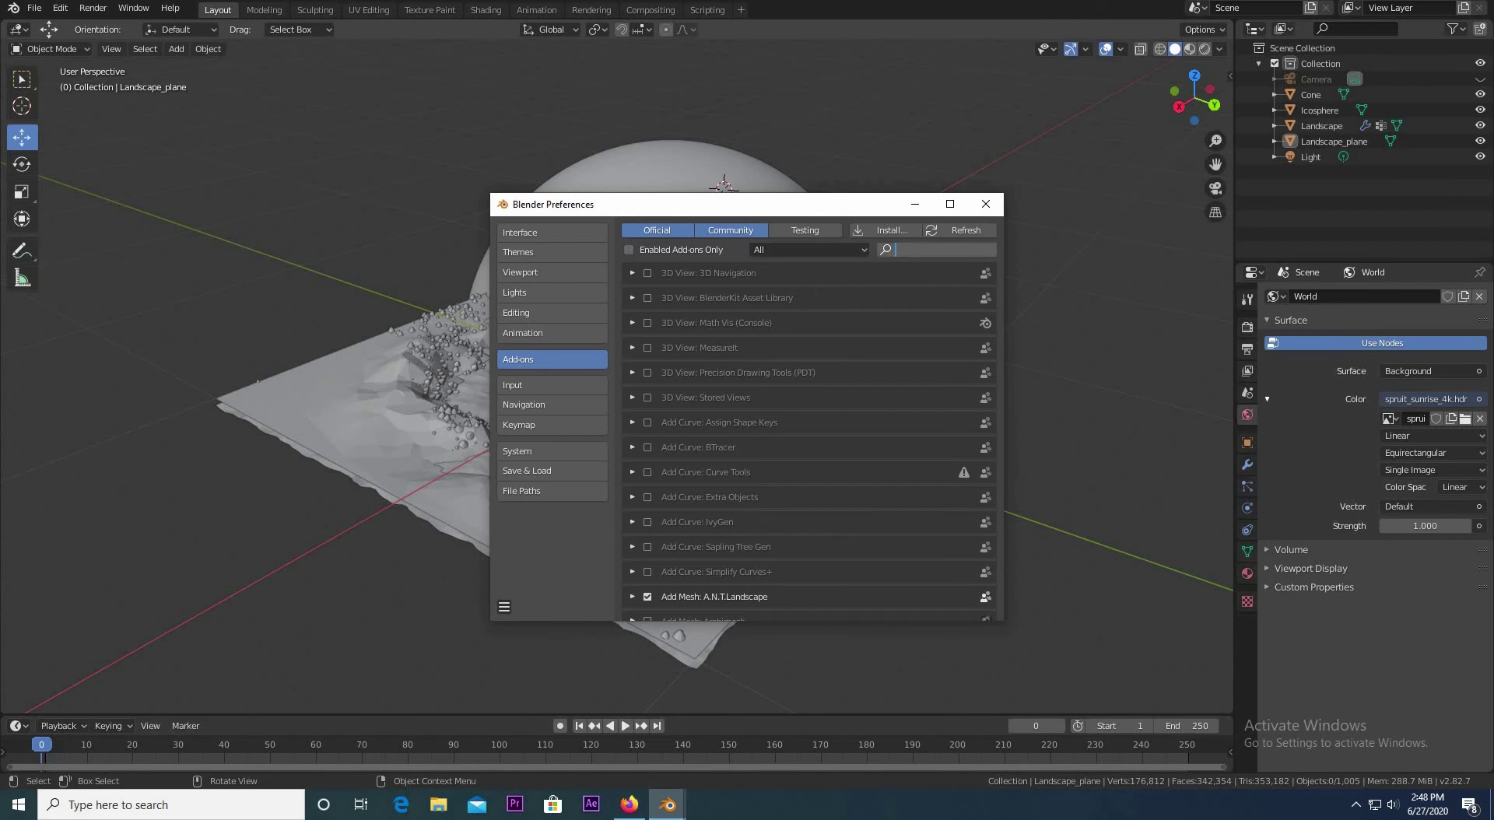
pyautogui.write('image')
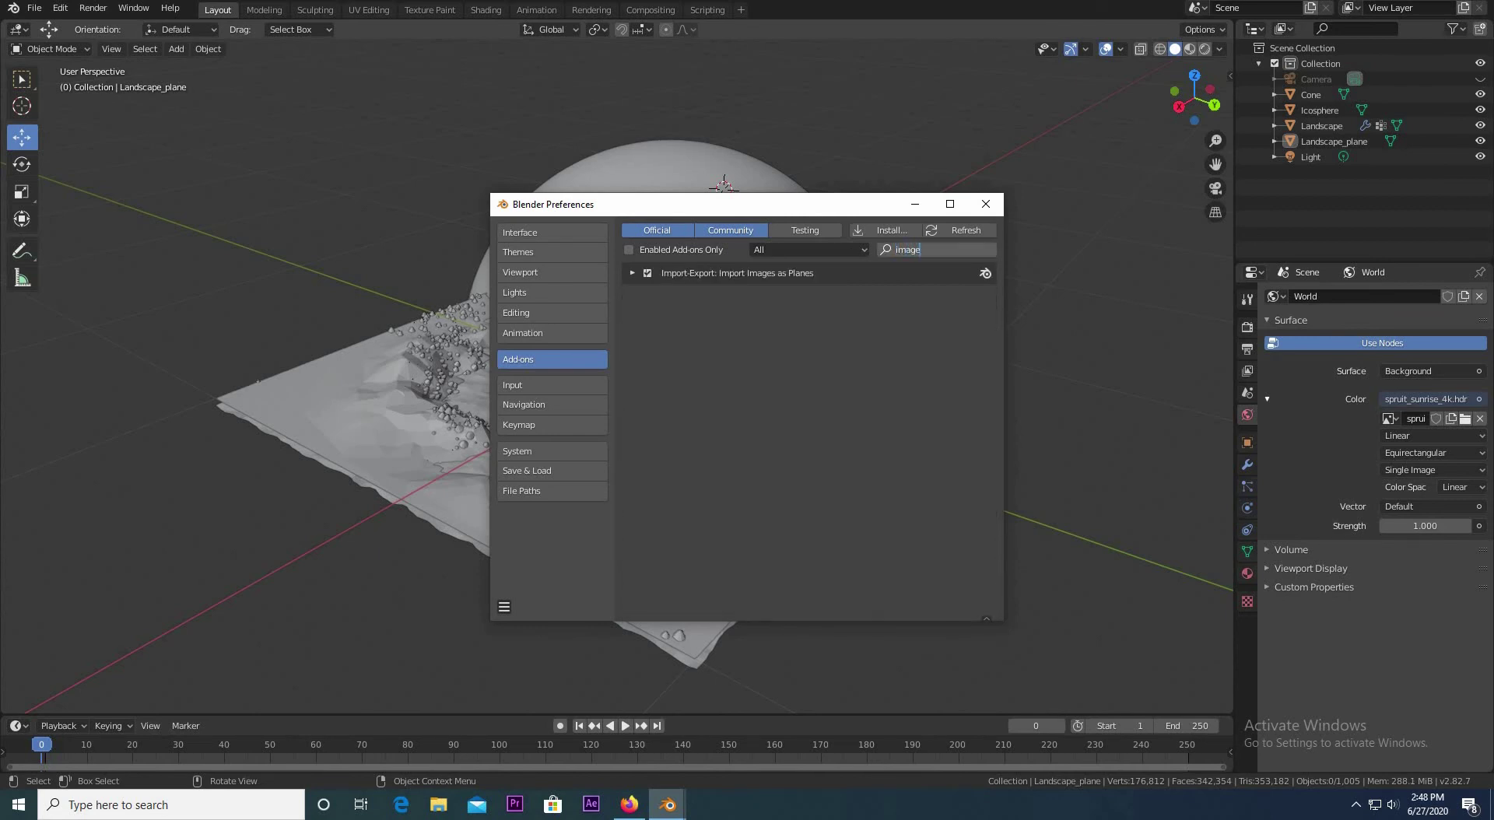
pyautogui.click(648, 274)
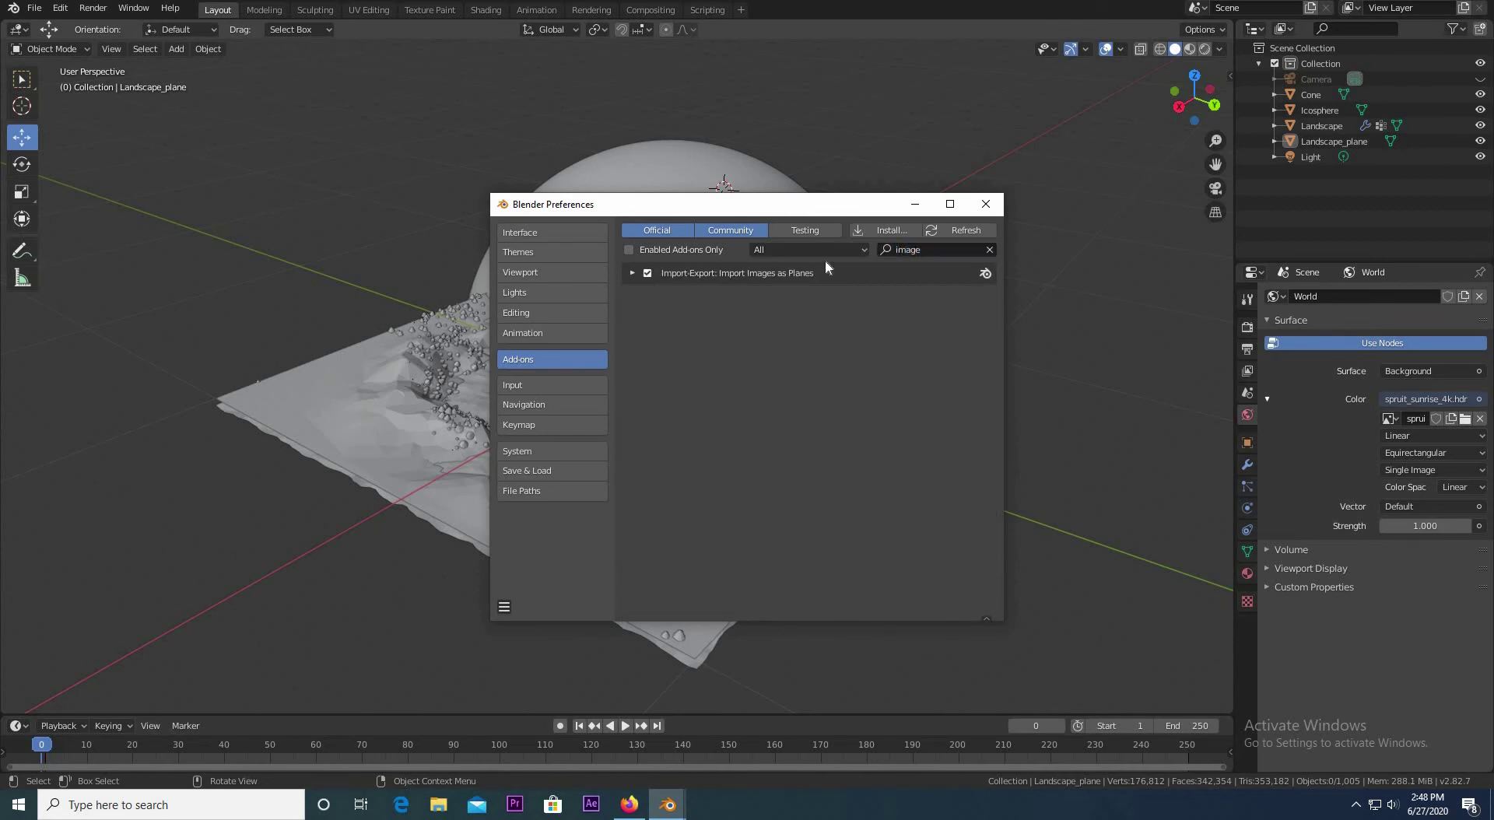
pyautogui.click(986, 204)
# Step: Import the downloaded Unsplash sky photo from the Downloads folder as an image plane with an Emit material
pyautogui.hotkey('shift', 'a')
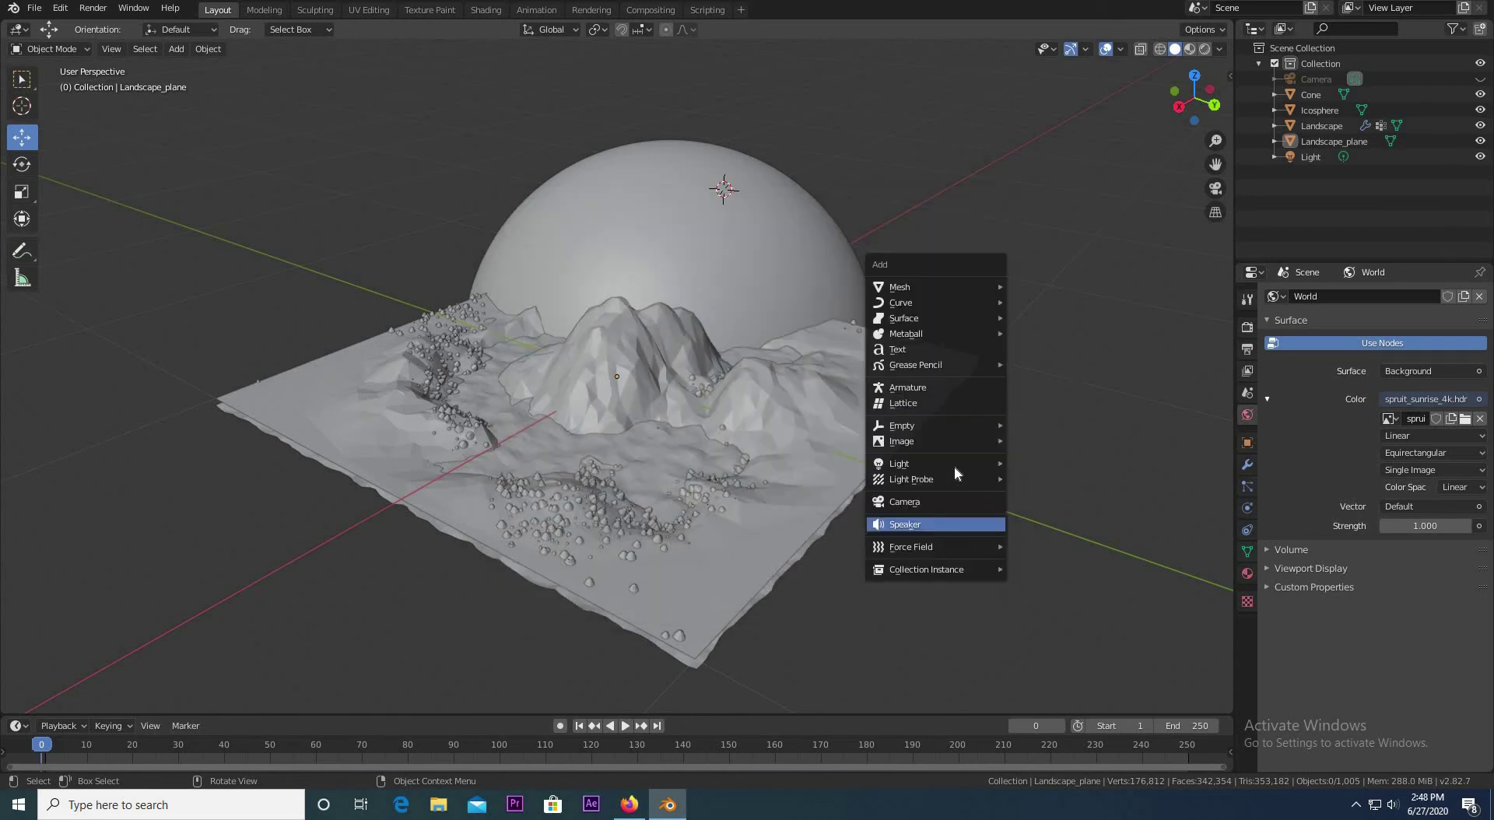
pyautogui.moveTo(951, 441)
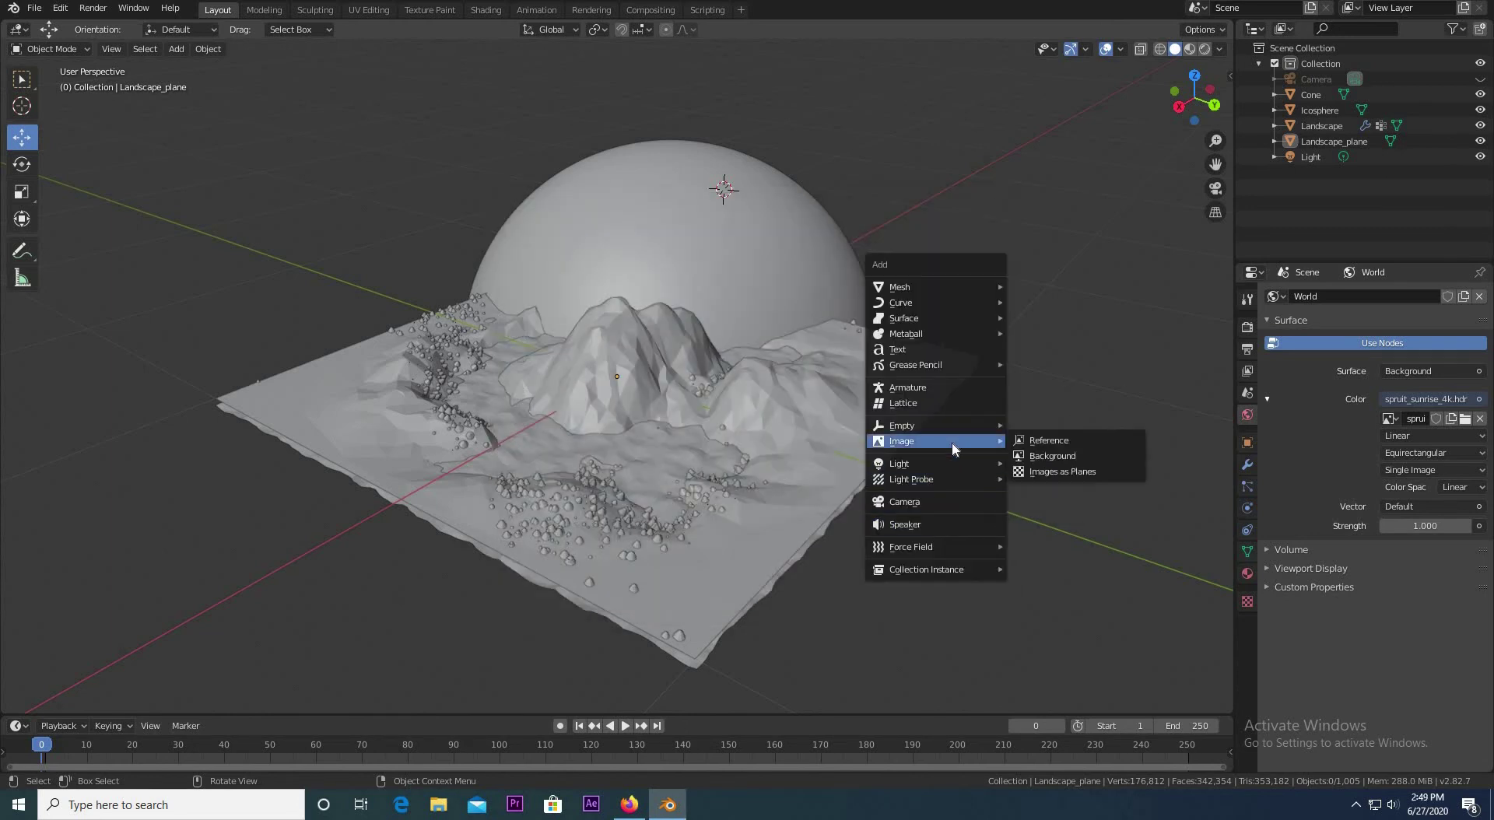
pyautogui.click(1094, 468)
pyautogui.click(455, 437)
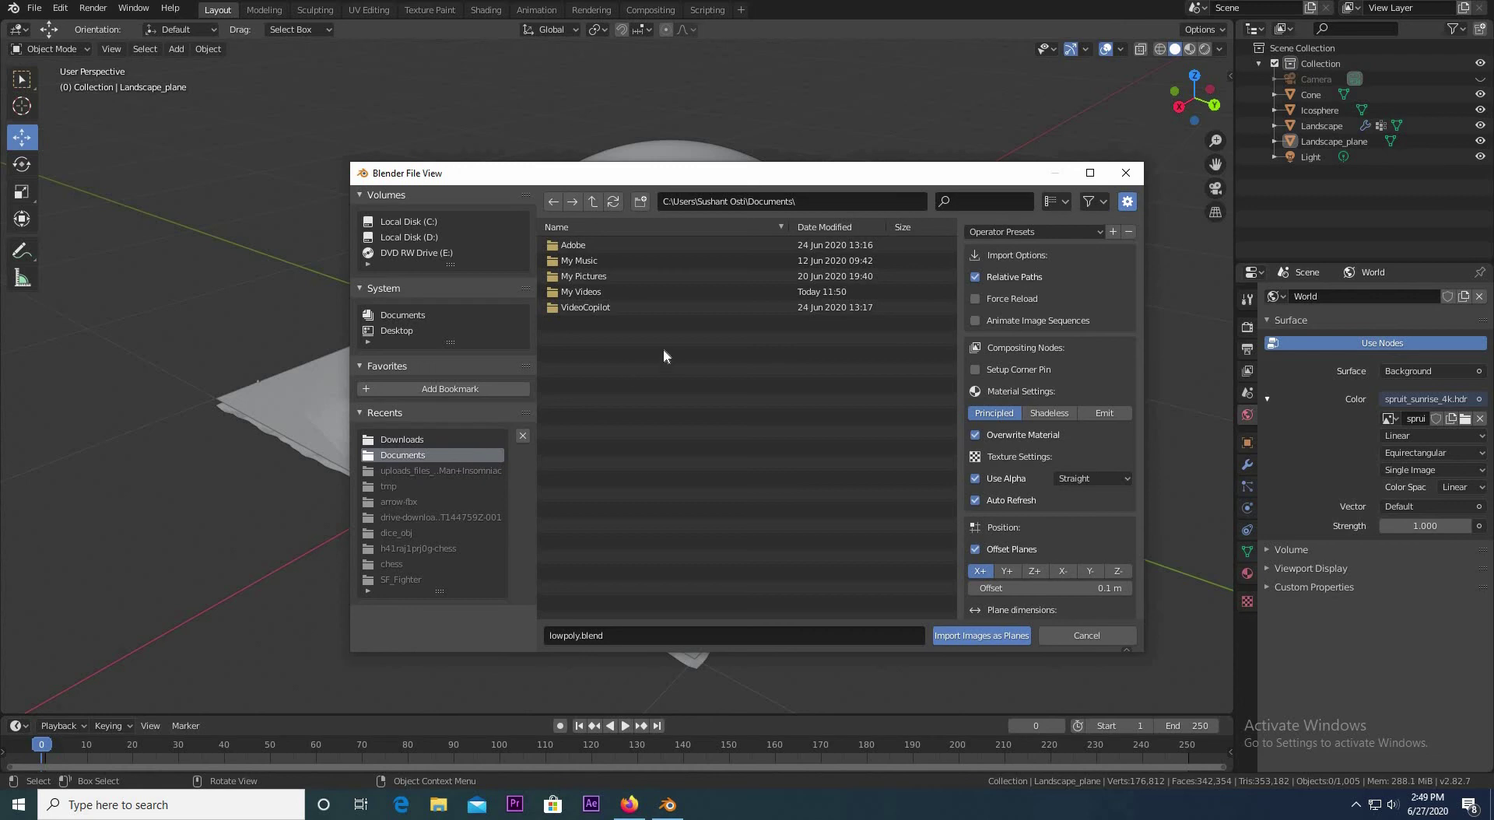
pyautogui.click(636, 339)
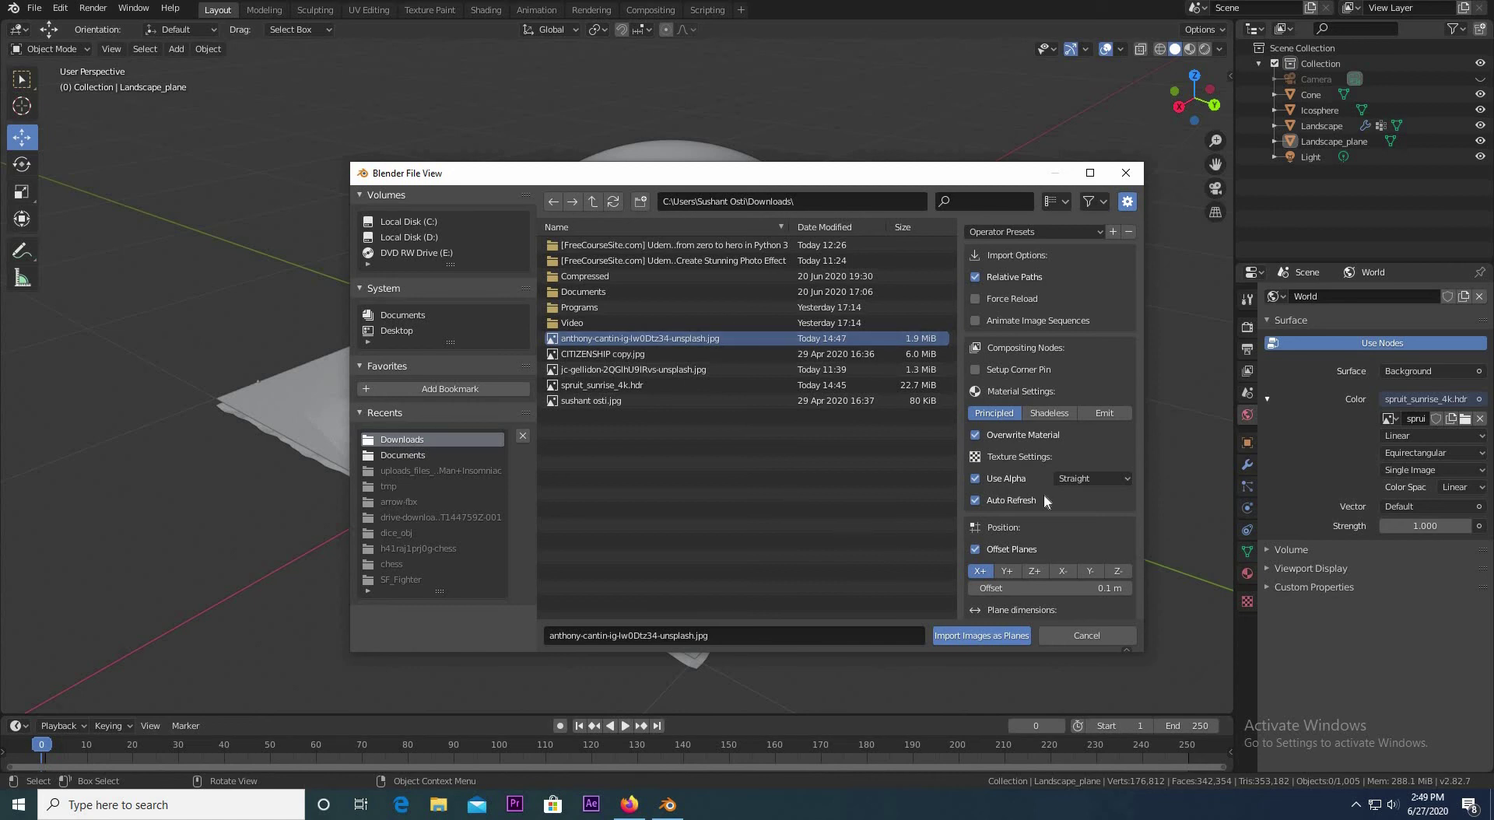
pyautogui.click(1118, 414)
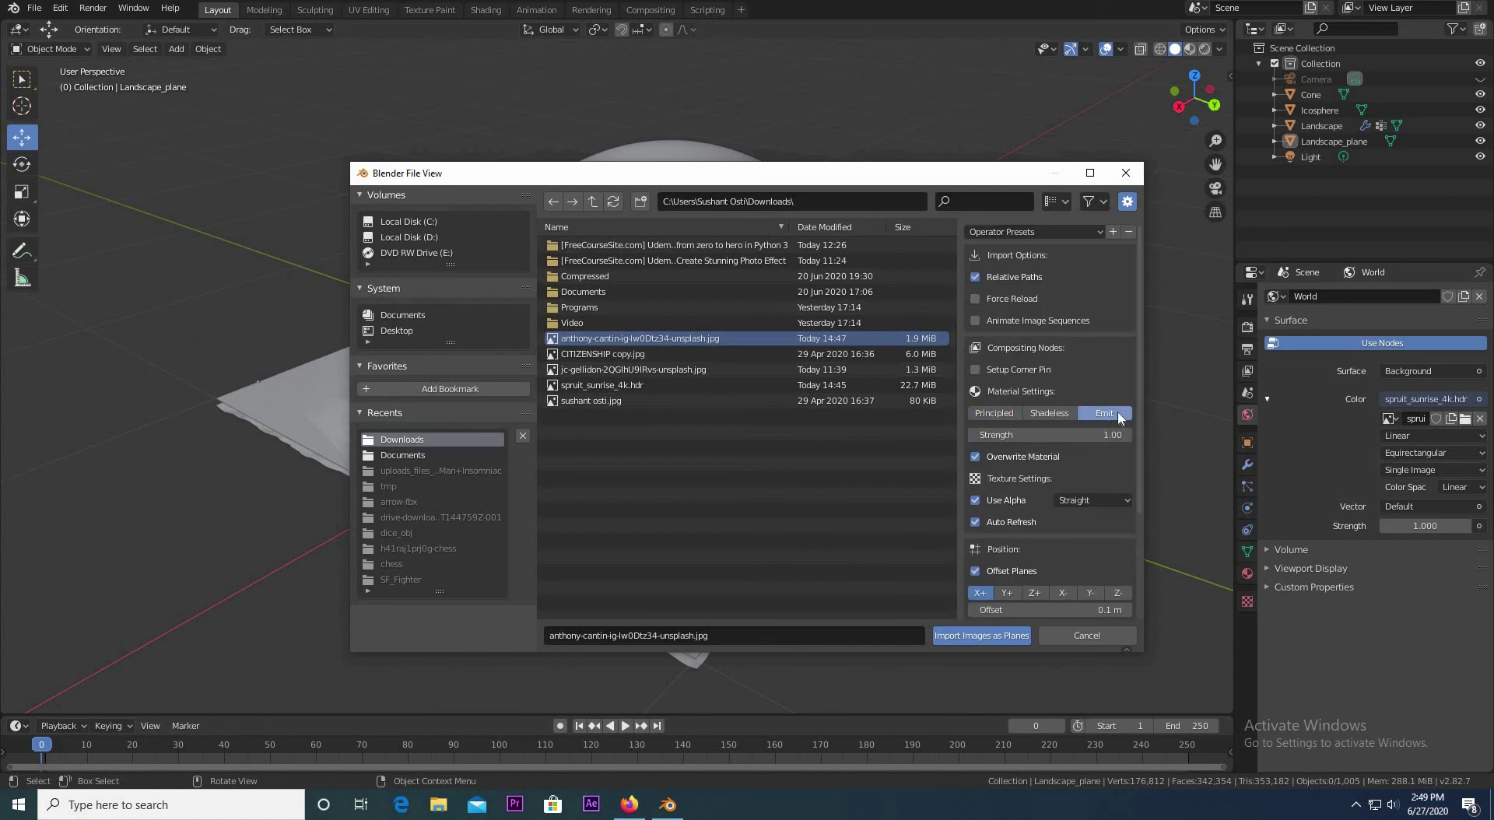
pyautogui.click(981, 636)
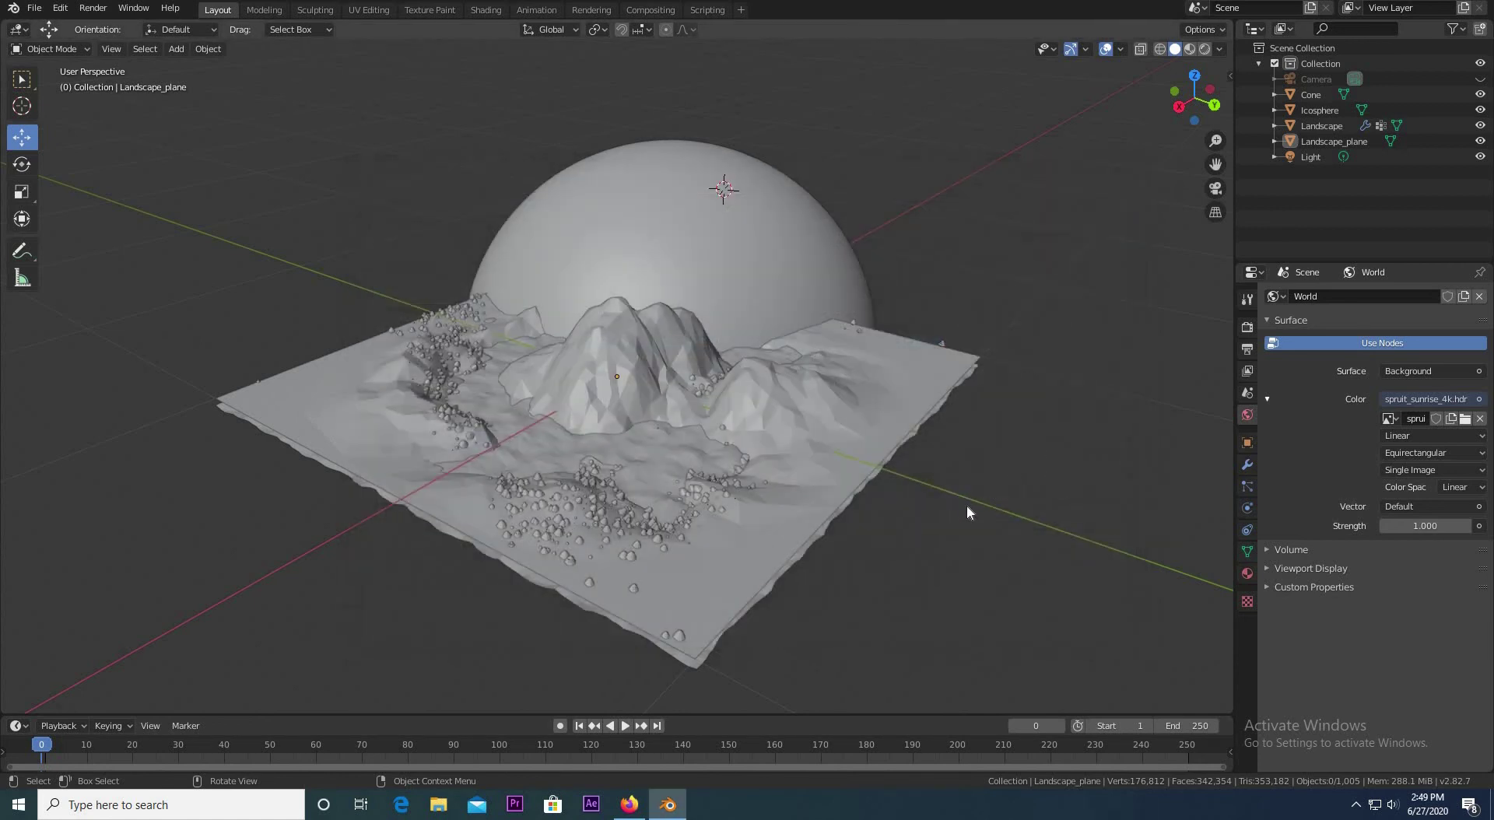
# Step: Move the sky image plane about 0.4 m along Y and about 0.29 m along X
pyautogui.moveTo(1004, 283); pyautogui.dragTo(1003, 208, button='middle')
pyautogui.moveTo(684, 219); pyautogui.dragTo(736, 227)
pyautogui.moveTo(1004, 225); pyautogui.dragTo(935, 251, button='middle')
pyautogui.press('g')
pyautogui.press('x')
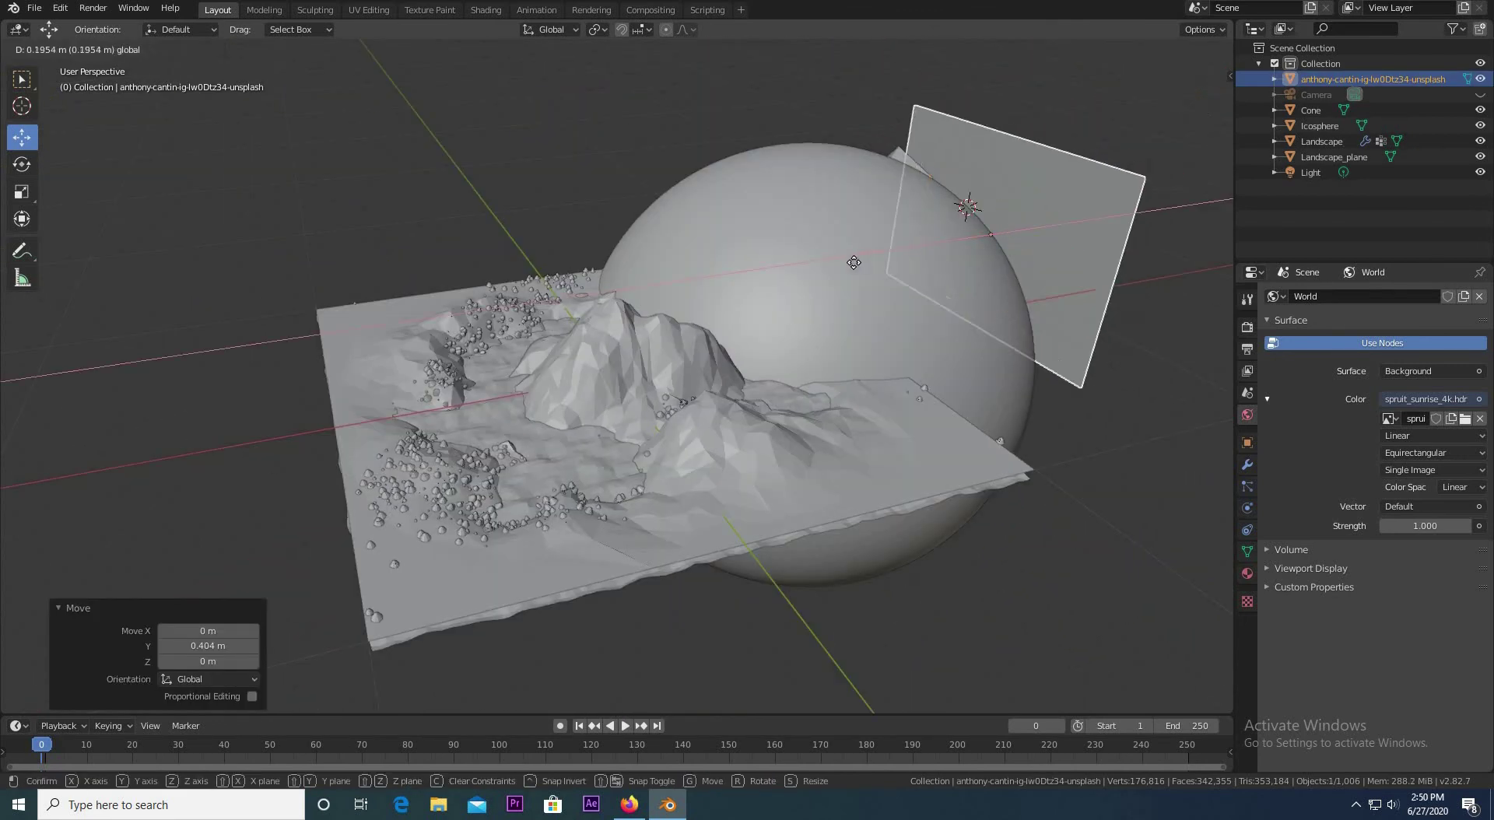
pyautogui.click(973, 301)
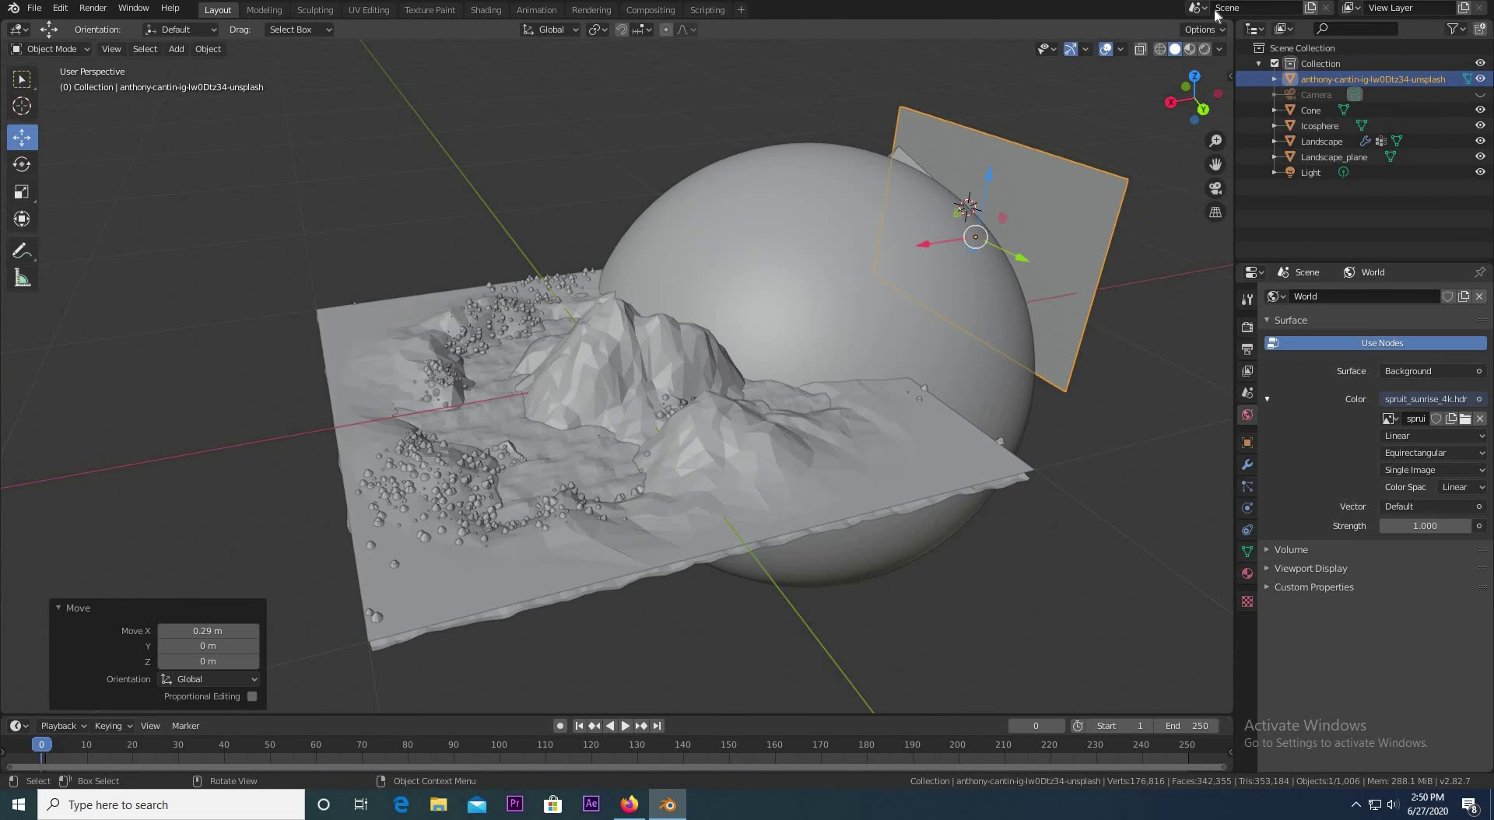
# Step: Show the rendered camera view and raise the sky plane about 0.2 m along Z
pyautogui.click(1206, 50)
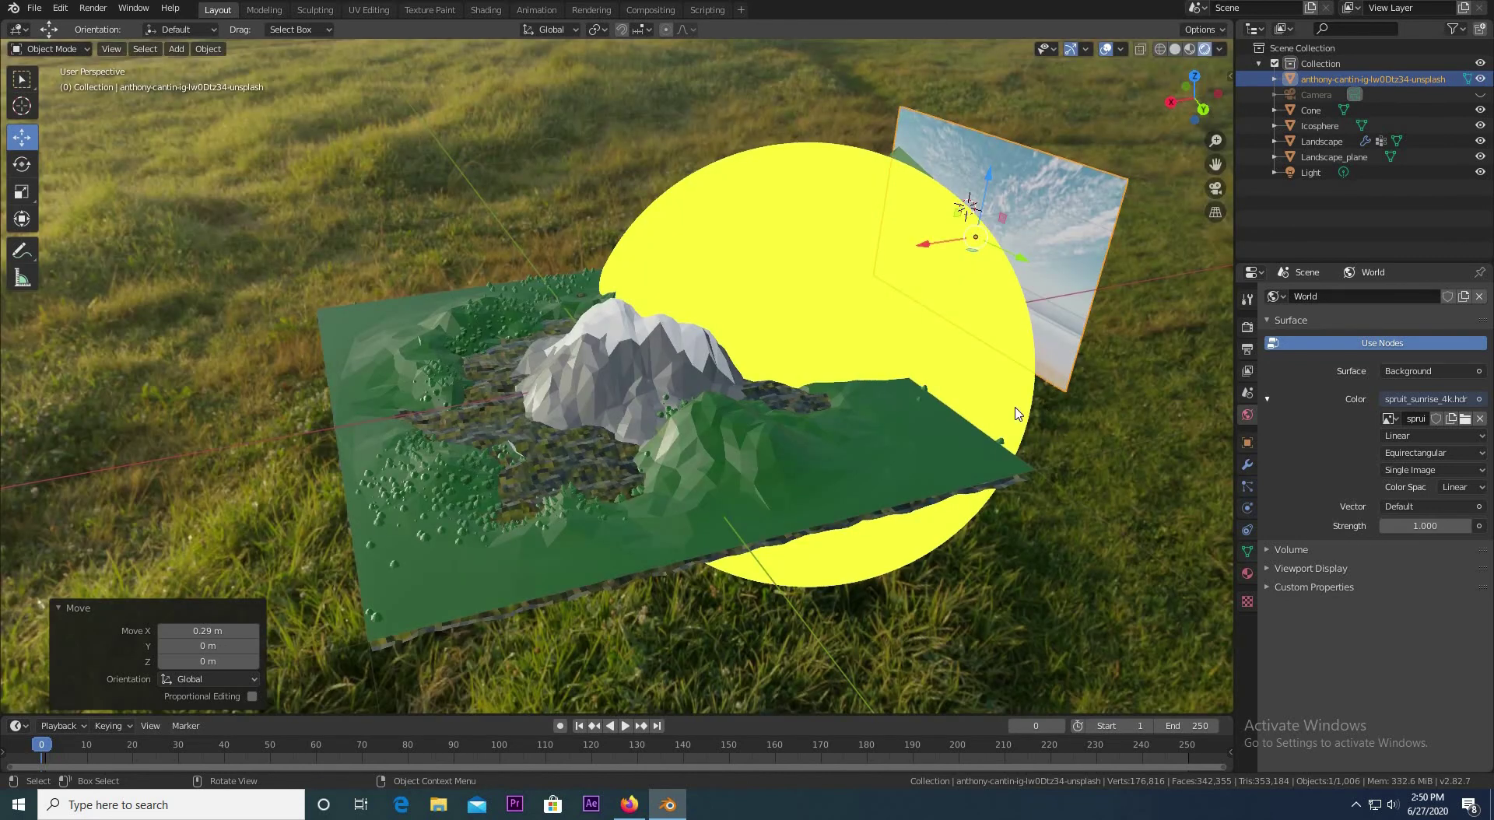
pyautogui.press('KP_0')
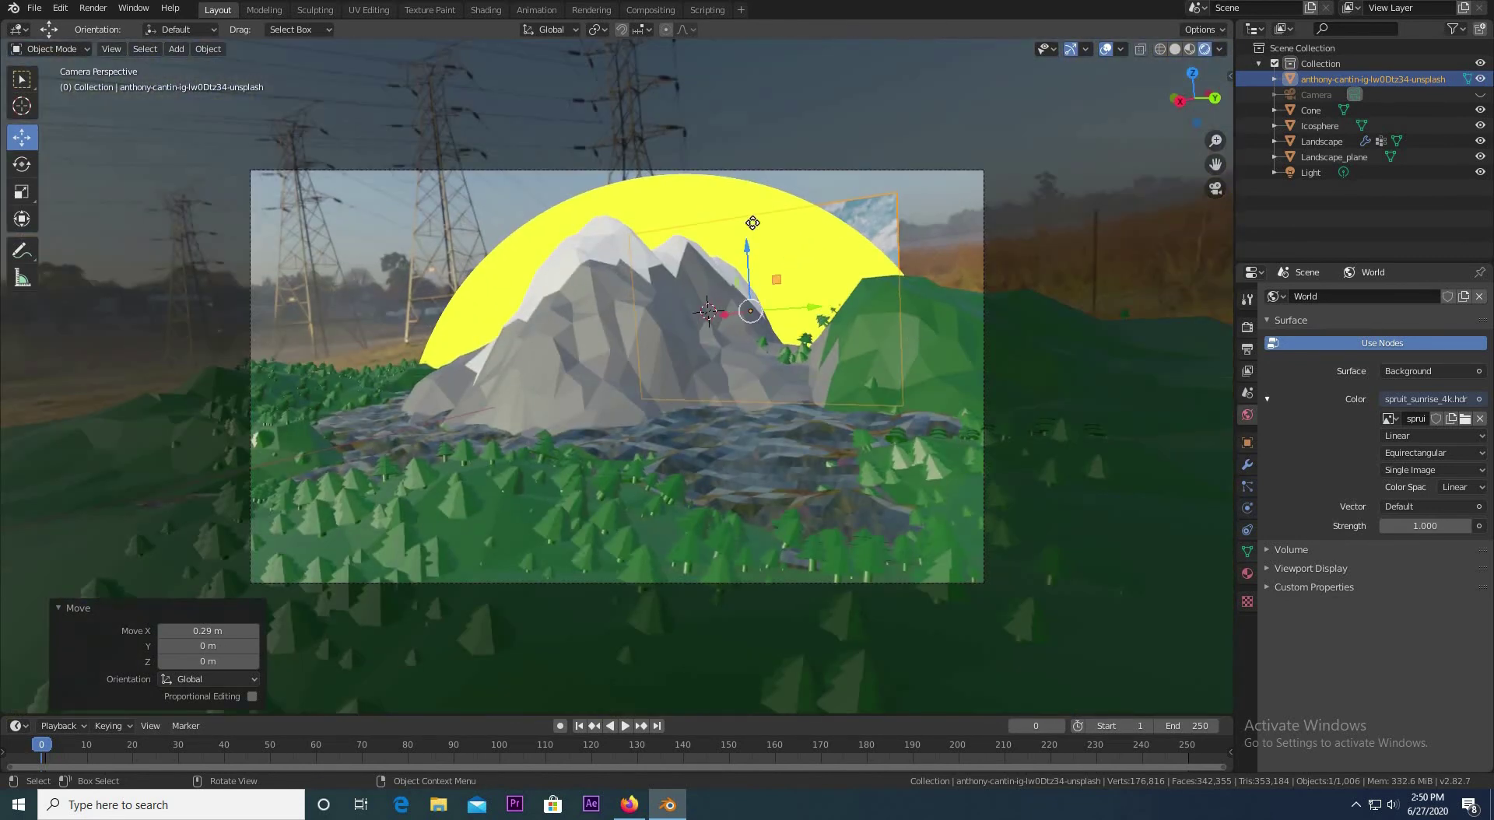
pyautogui.press('g')
pyautogui.press('z')
pyautogui.click(767, 242)
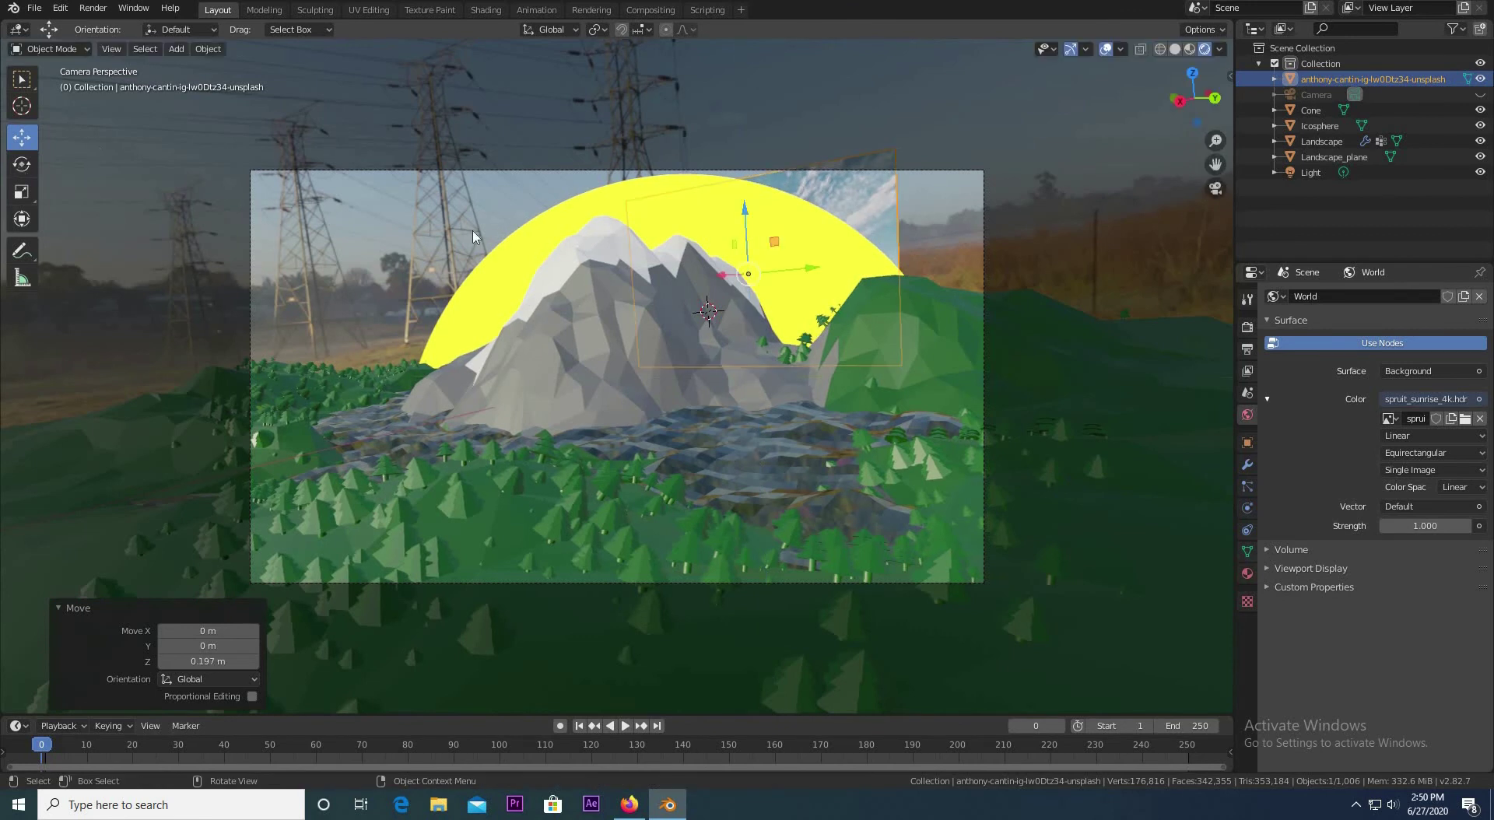
# Step: Scale the sky plane up by about 2.99 and lower it about 1.7 m along Z to fill the camera background
pyautogui.hotkey('shift', 'space')
pyautogui.press('r')
pyautogui.moveTo(767, 273)
pyautogui.mouseDown()
pyautogui.moveTo(730, 276)
pyautogui.moveTo(751, 274)
pyautogui.mouseUp()
pyautogui.press('s')
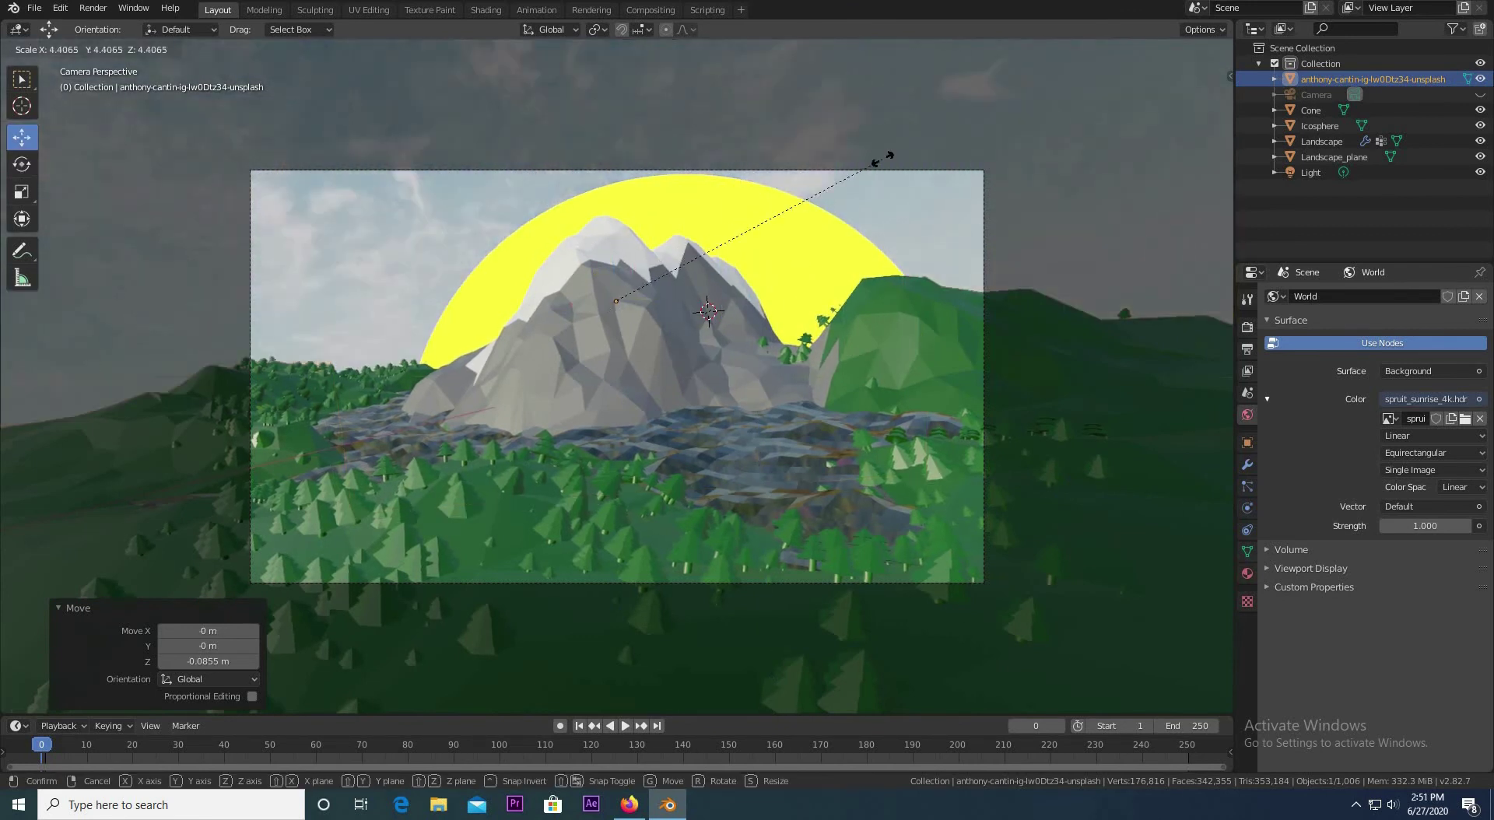
pyautogui.click(796, 199)
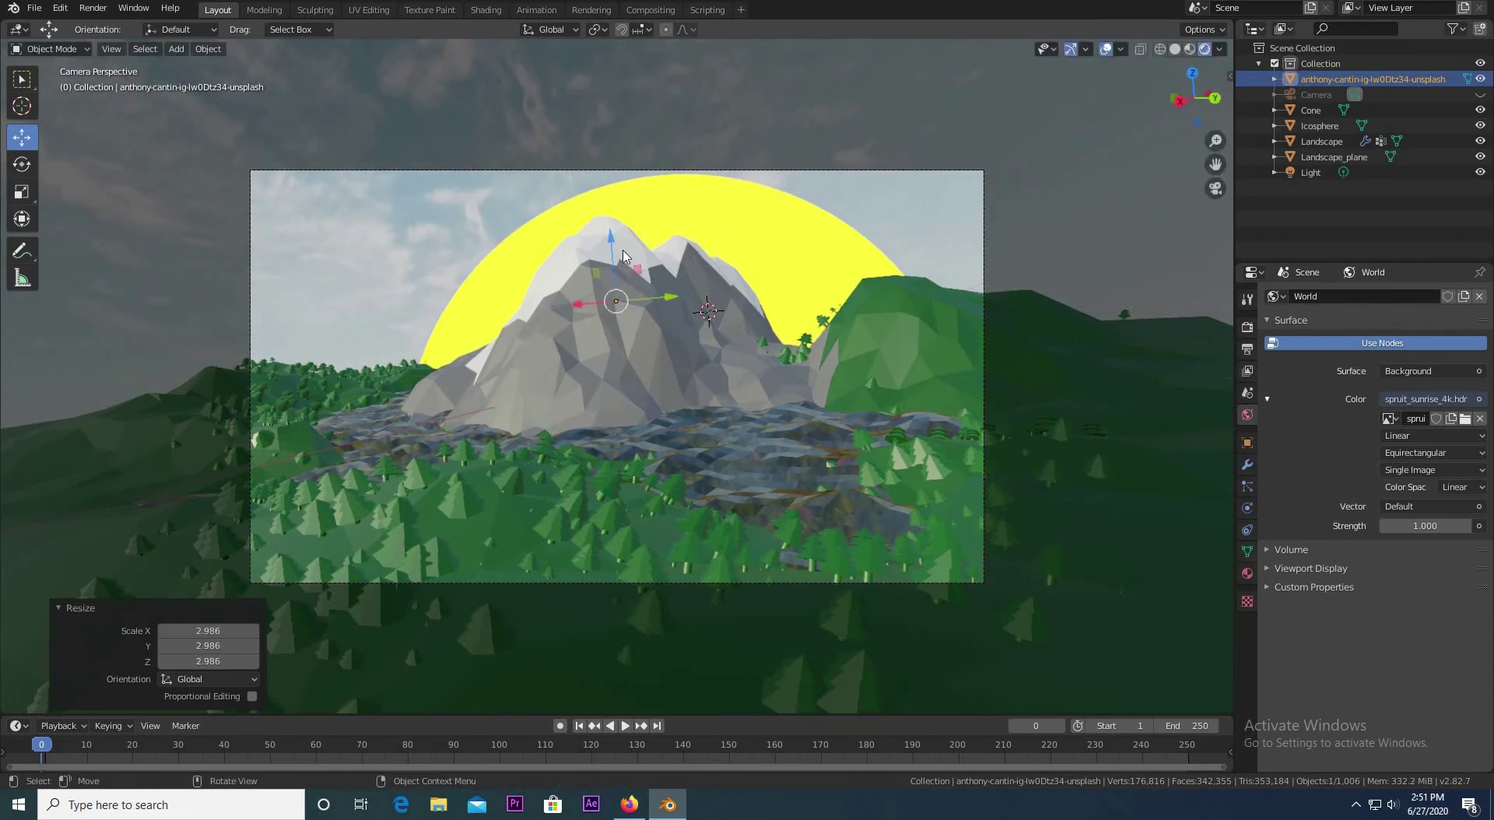
pyautogui.moveTo(614, 266); pyautogui.dragTo(633, 503)
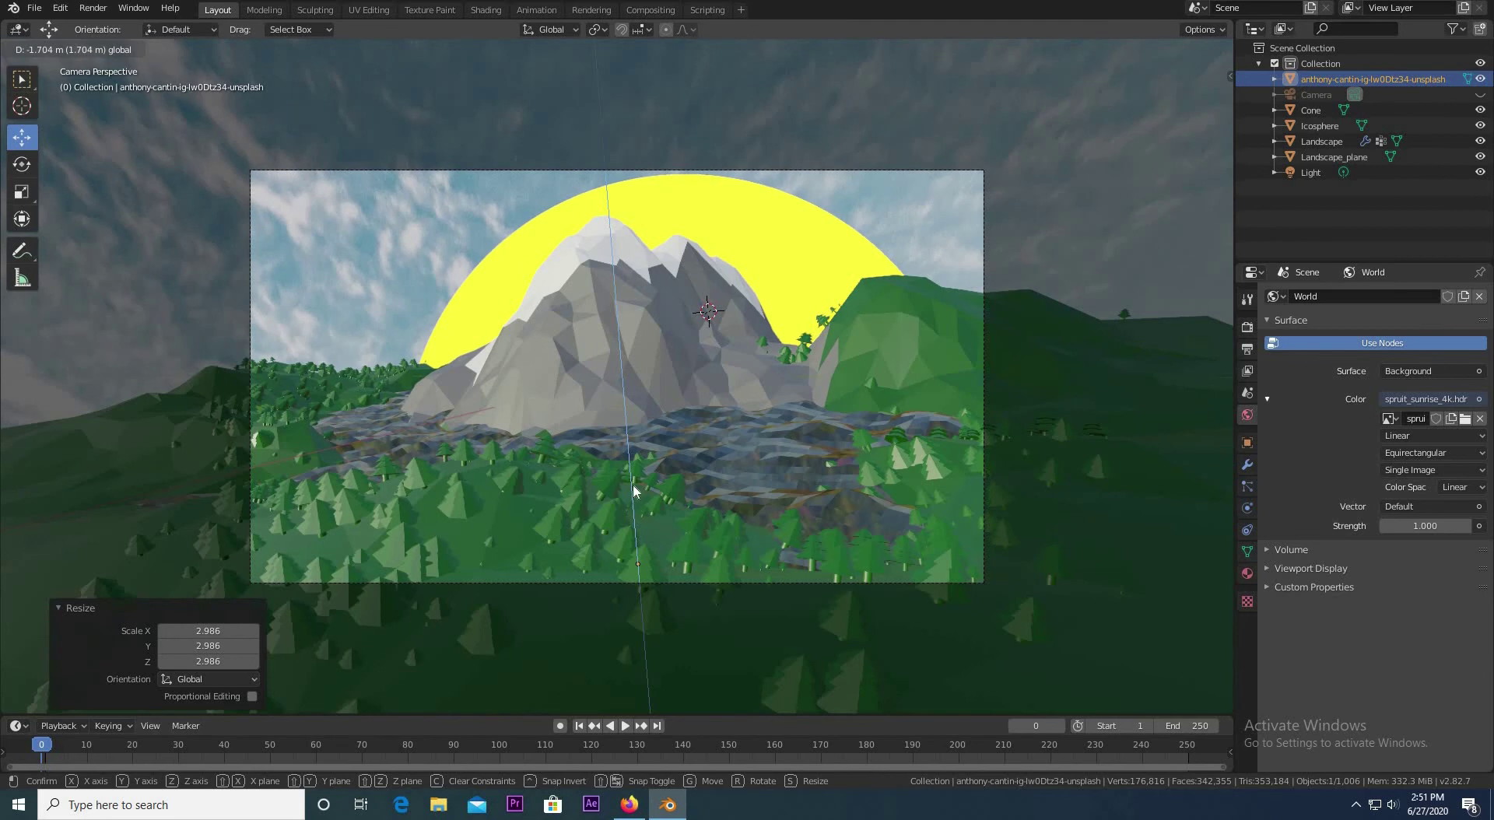
pyautogui.click(633, 485)
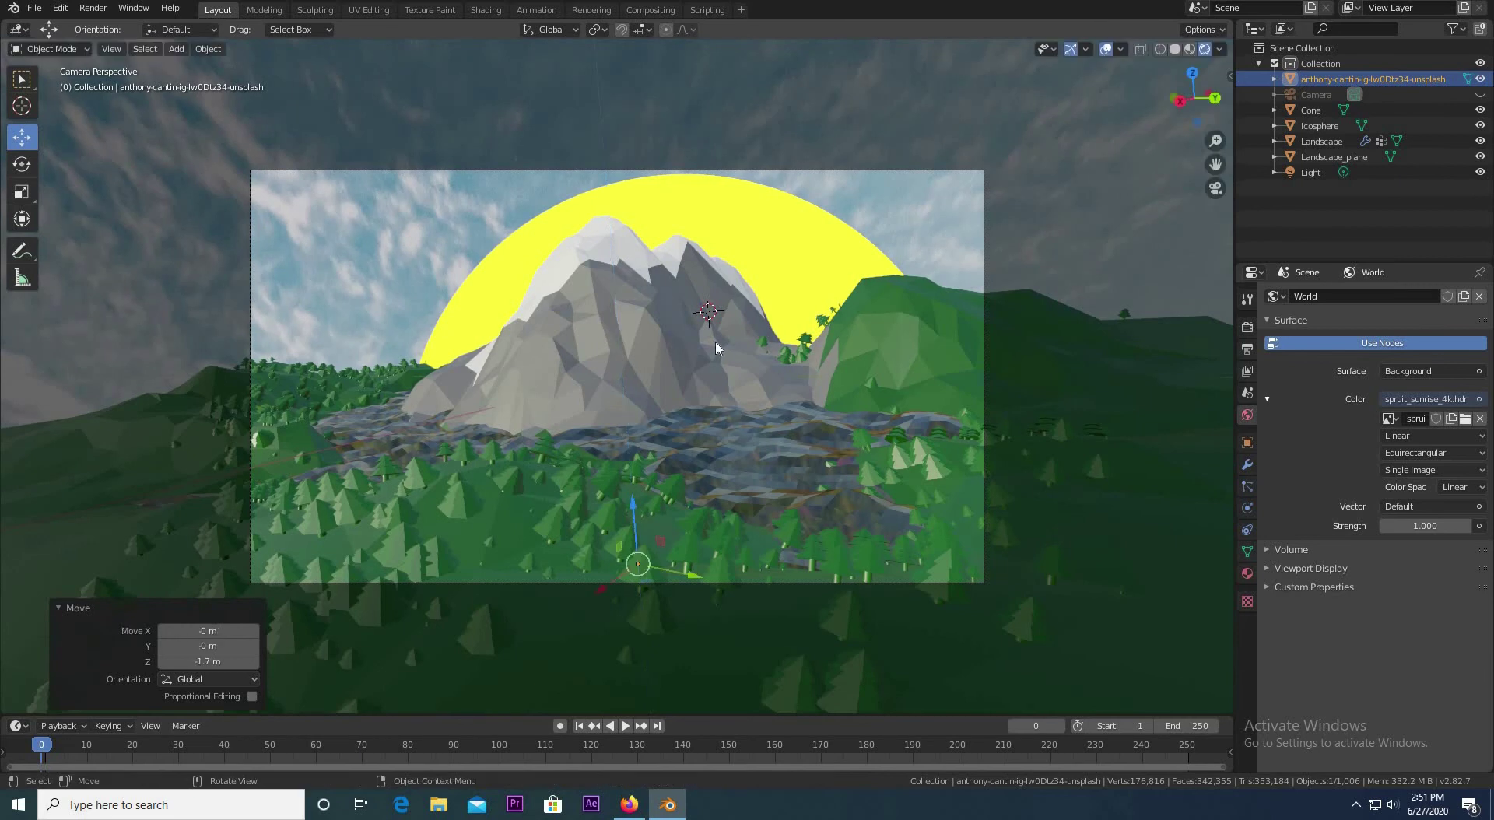
# Step: Set the emission strength of the sun icosphere's material to 30
pyautogui.click(858, 252)
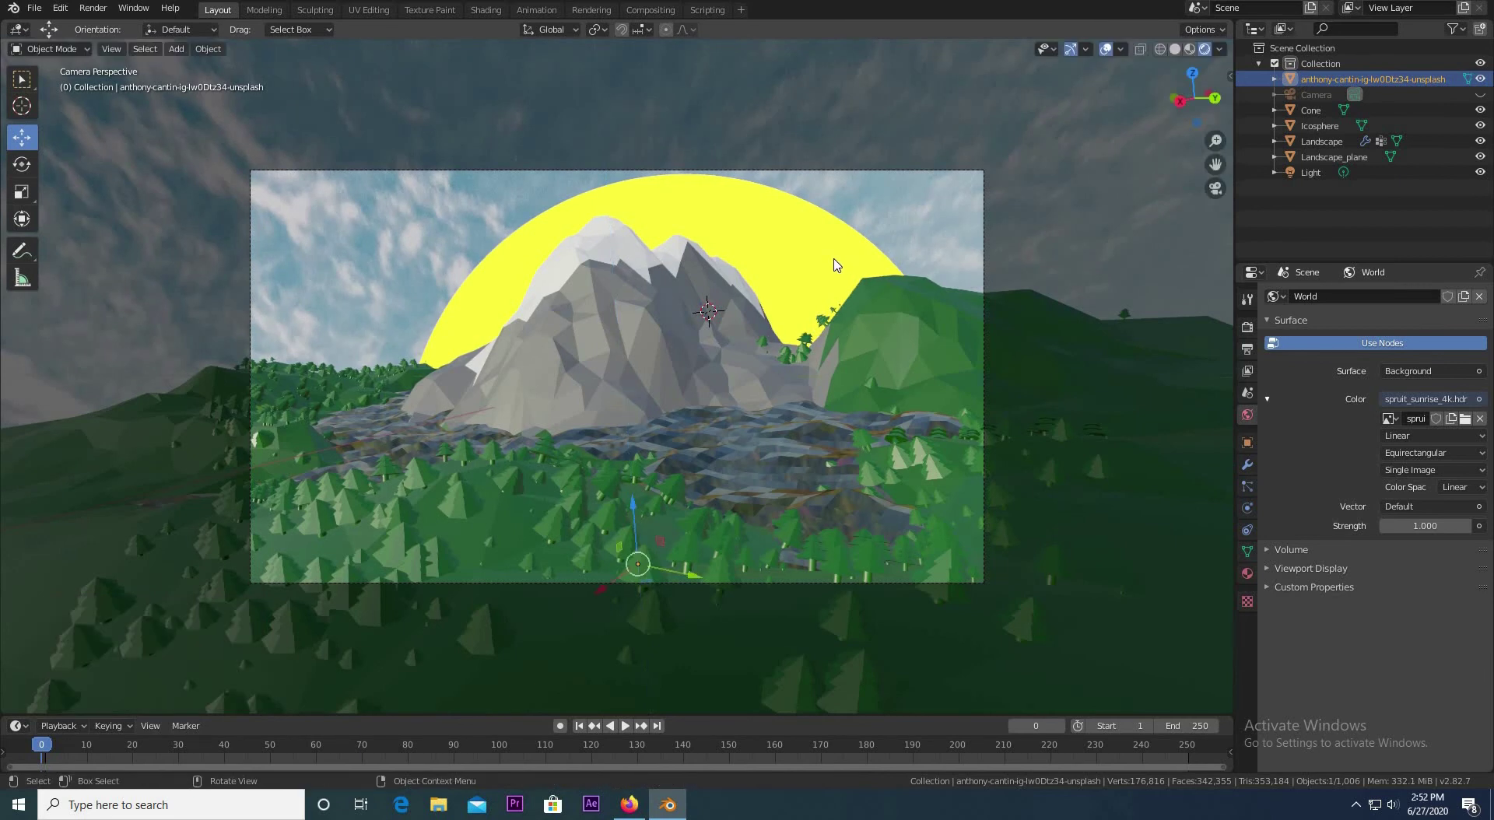
pyautogui.click(1247, 508)
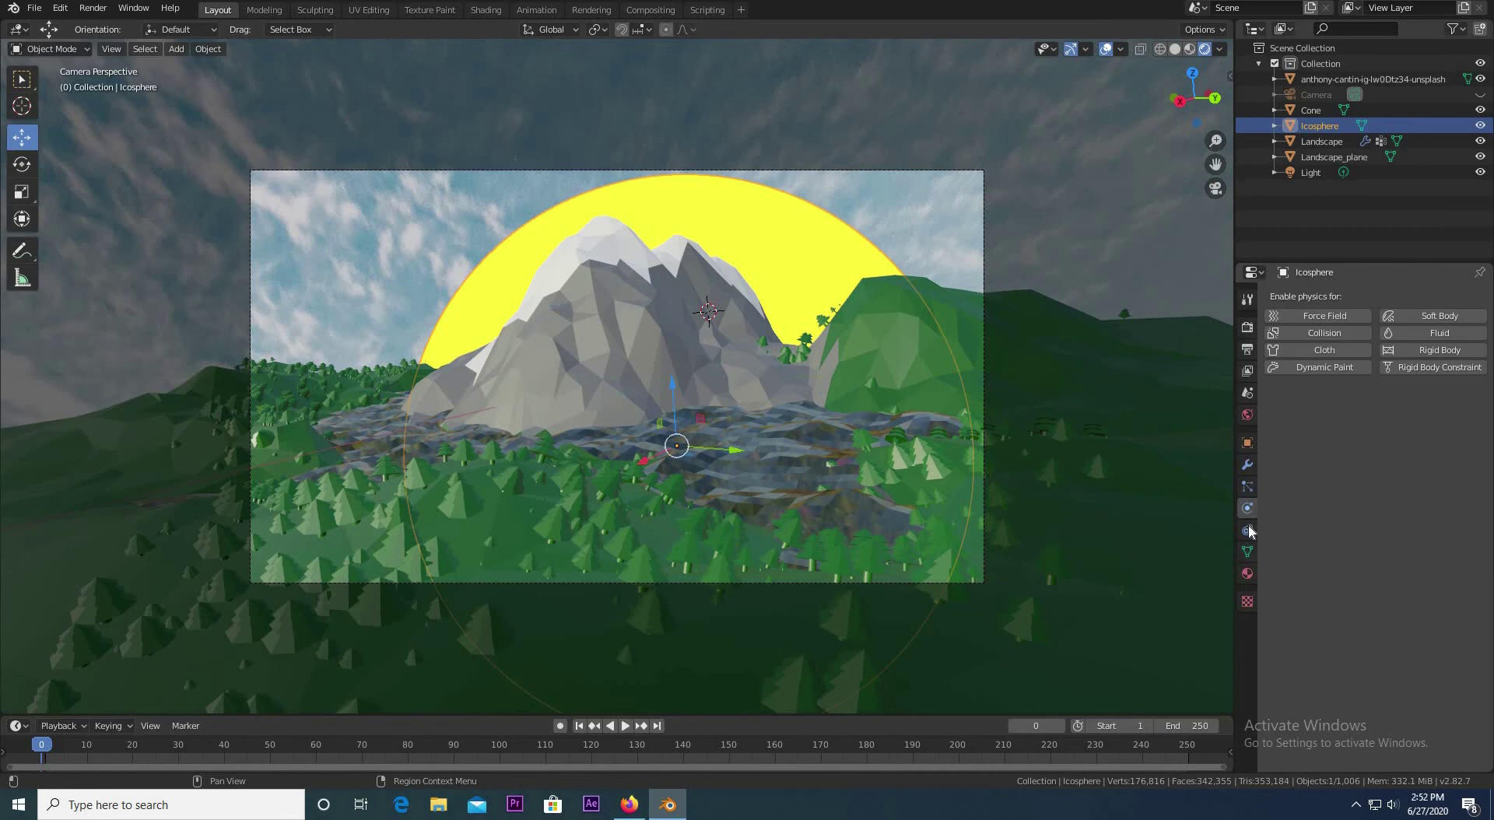
pyautogui.click(1247, 573)
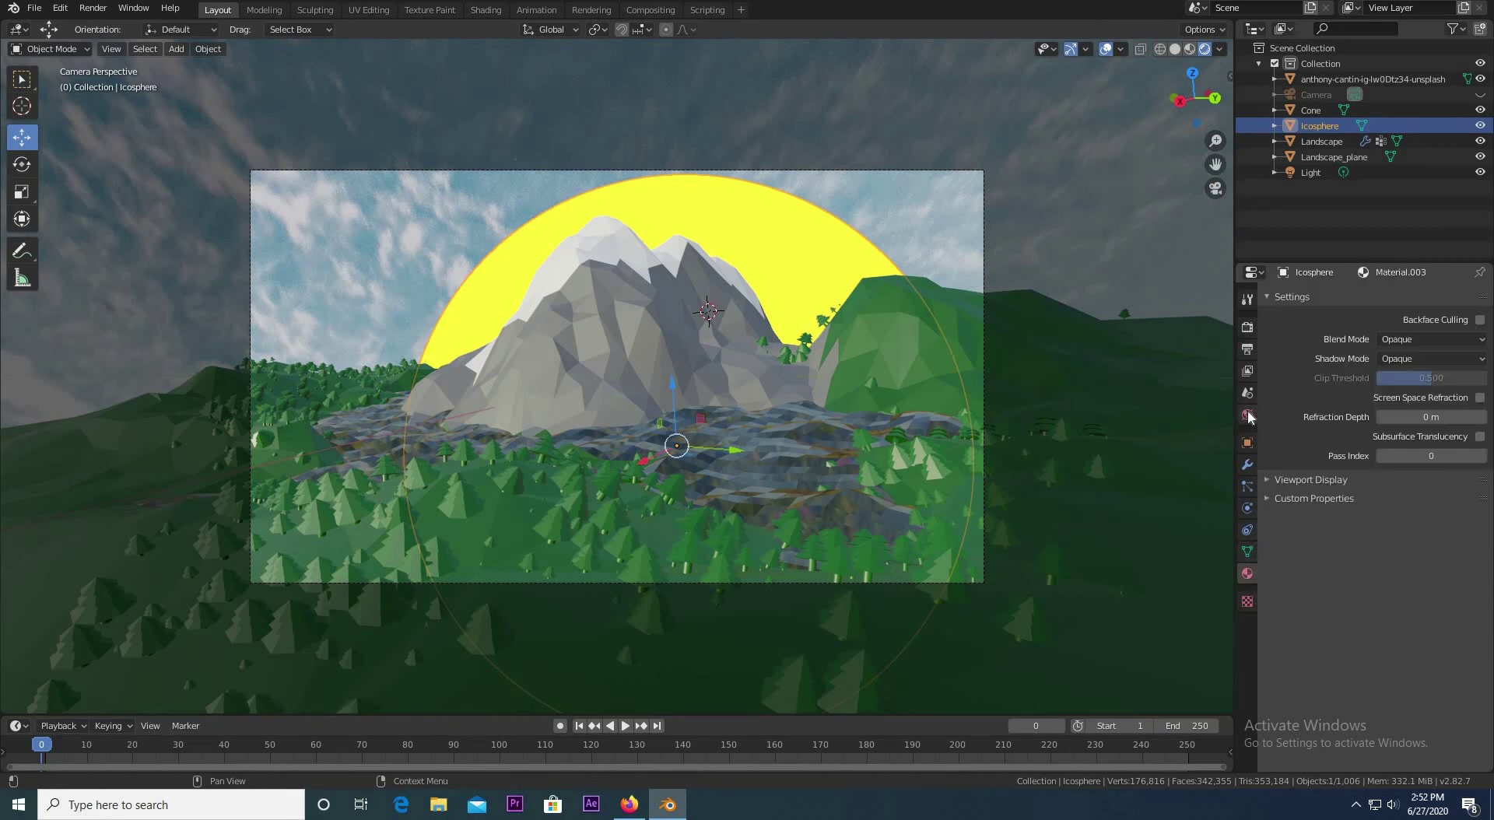
pyautogui.scroll(8, 1337, 470)
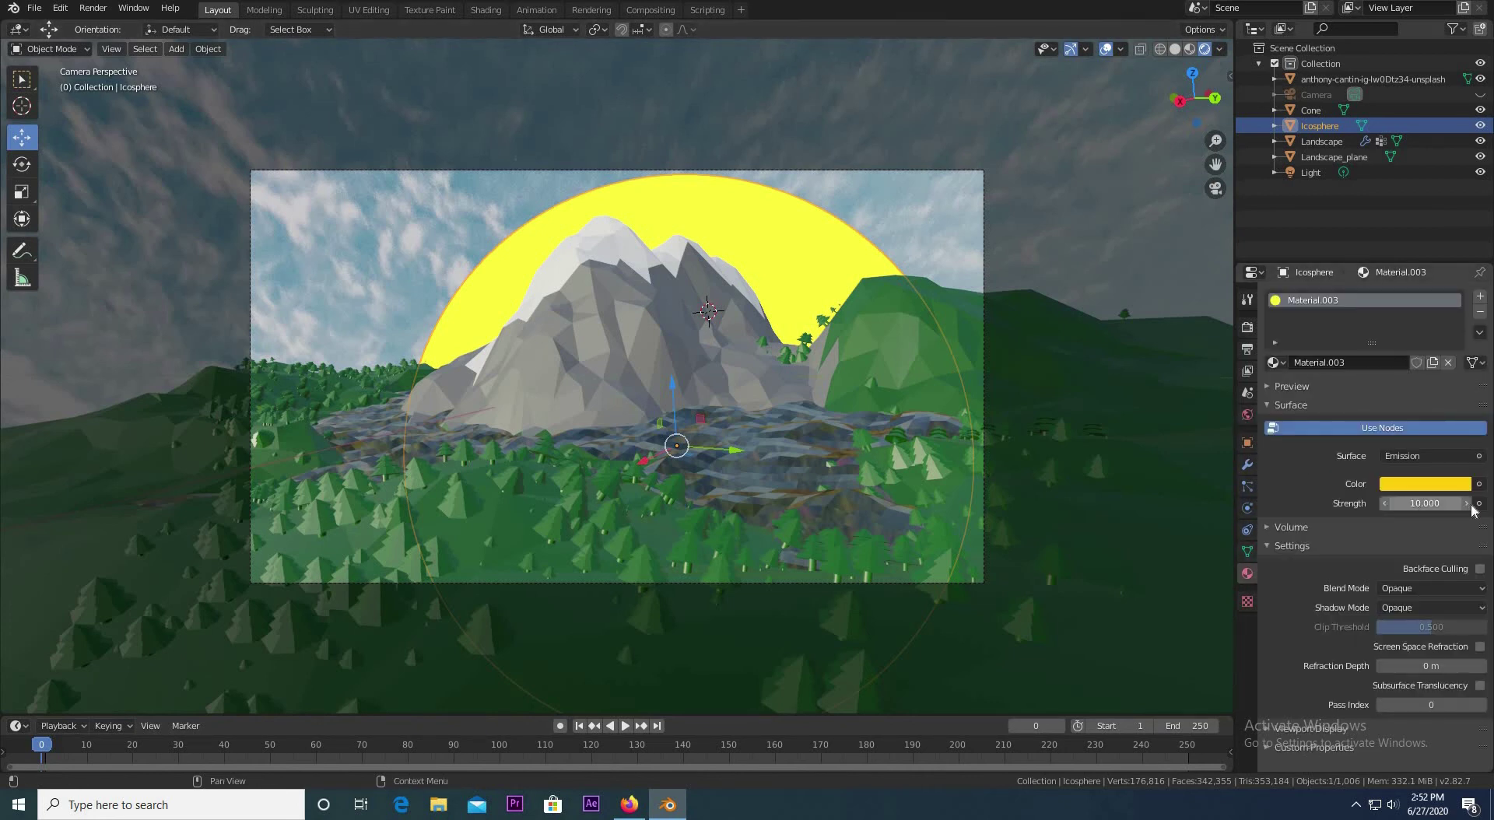
pyautogui.click(1424, 504)
pyautogui.write('3')
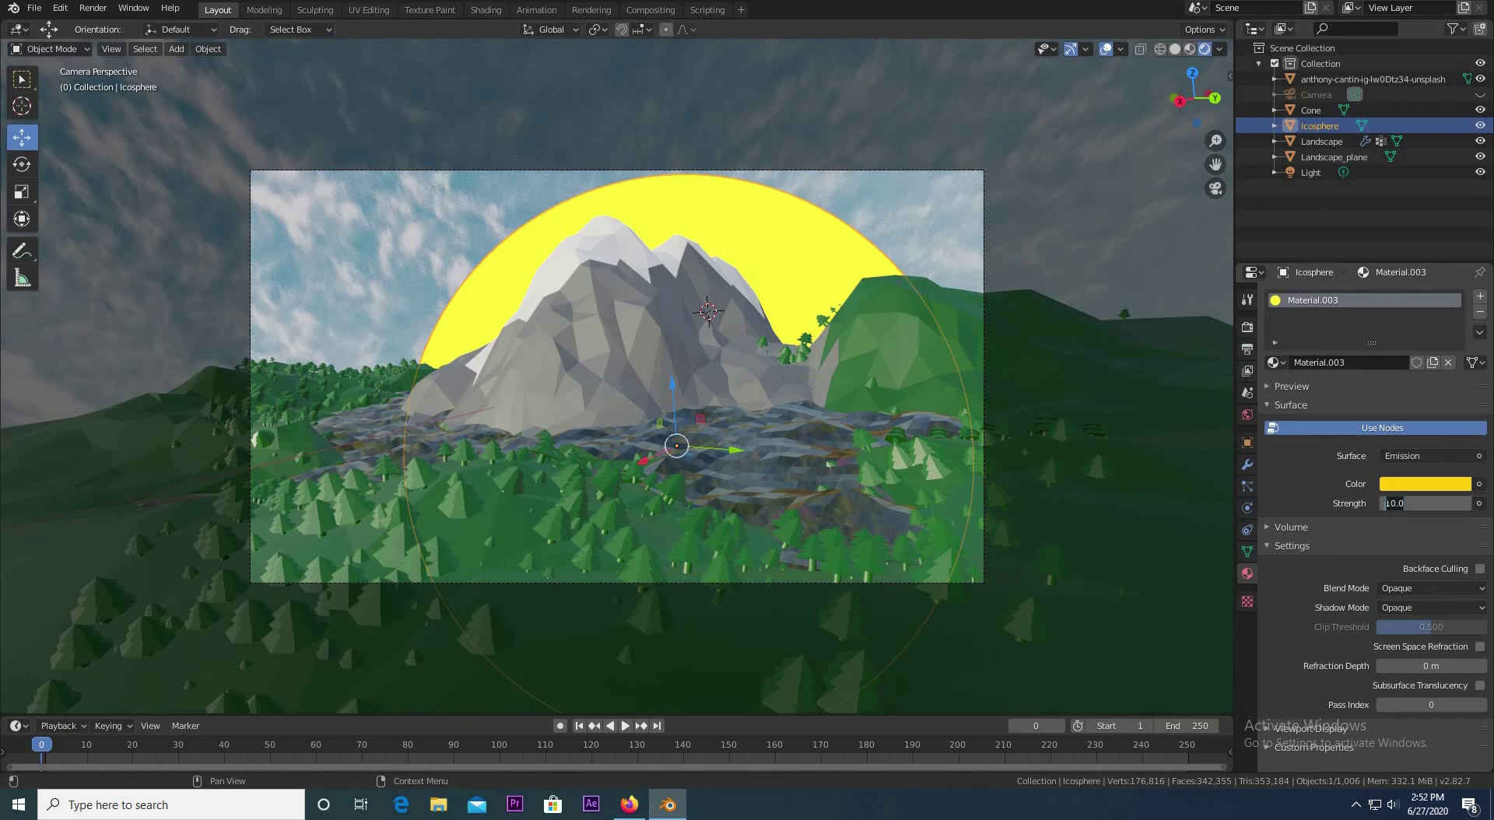
pyautogui.write('0')
pyautogui.press('Return')
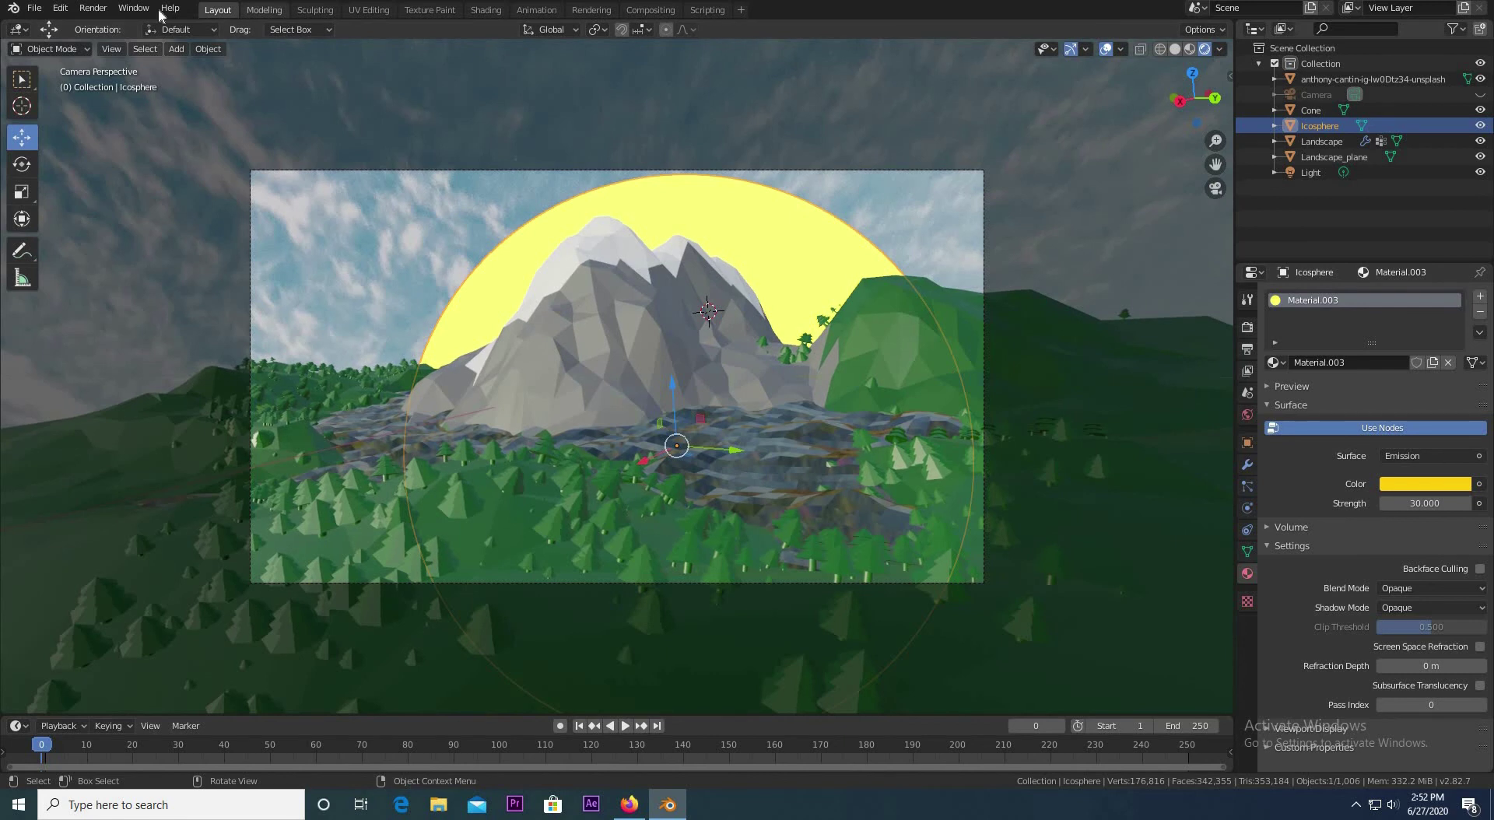
# Step: Render the scene as a still image, inspect the whole result and minimize the render window
pyautogui.click(94, 8)
pyautogui.click(134, 25)
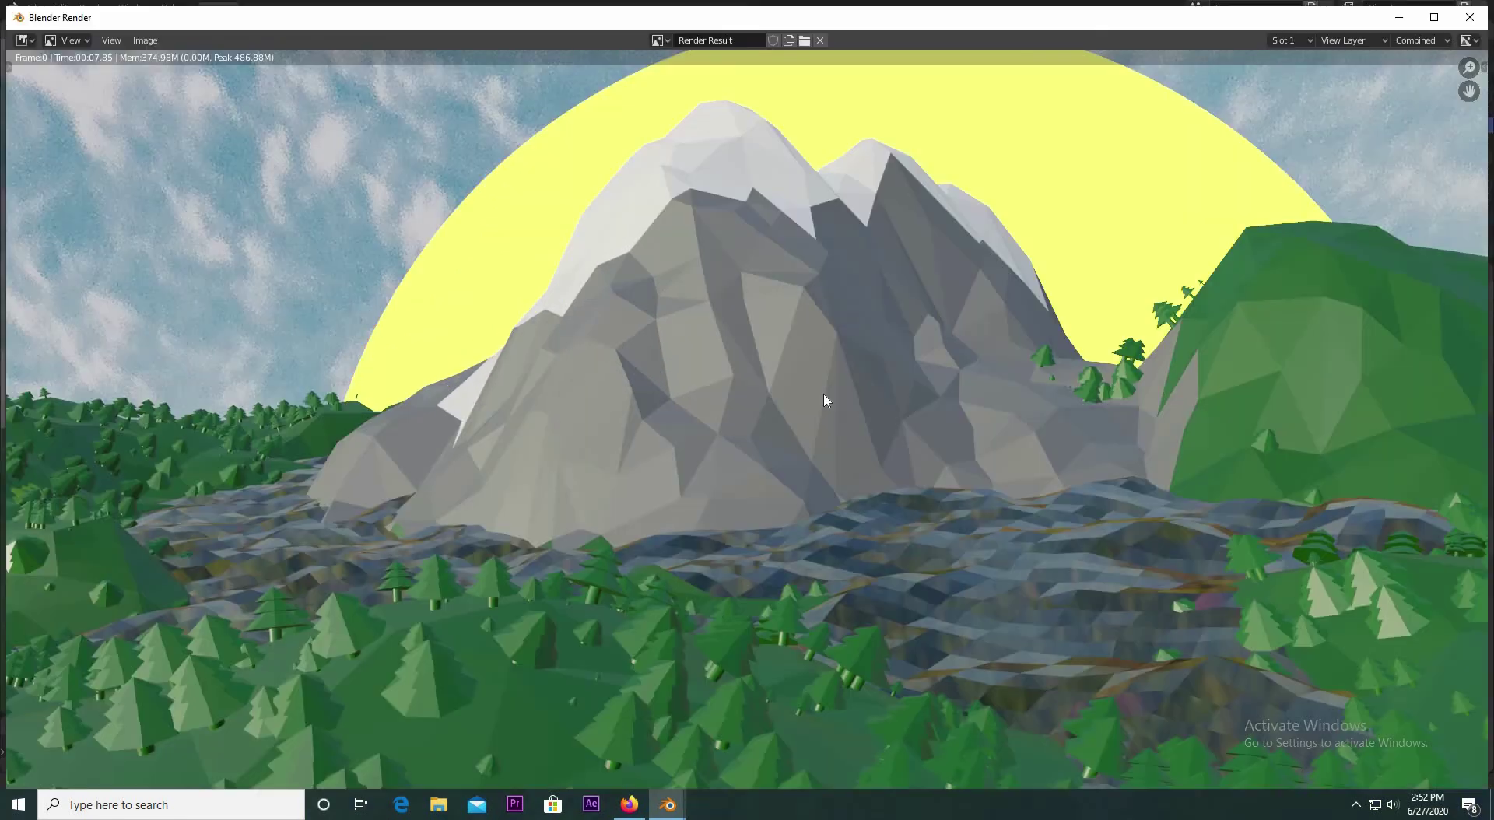
pyautogui.scroll(-2, 824, 392)
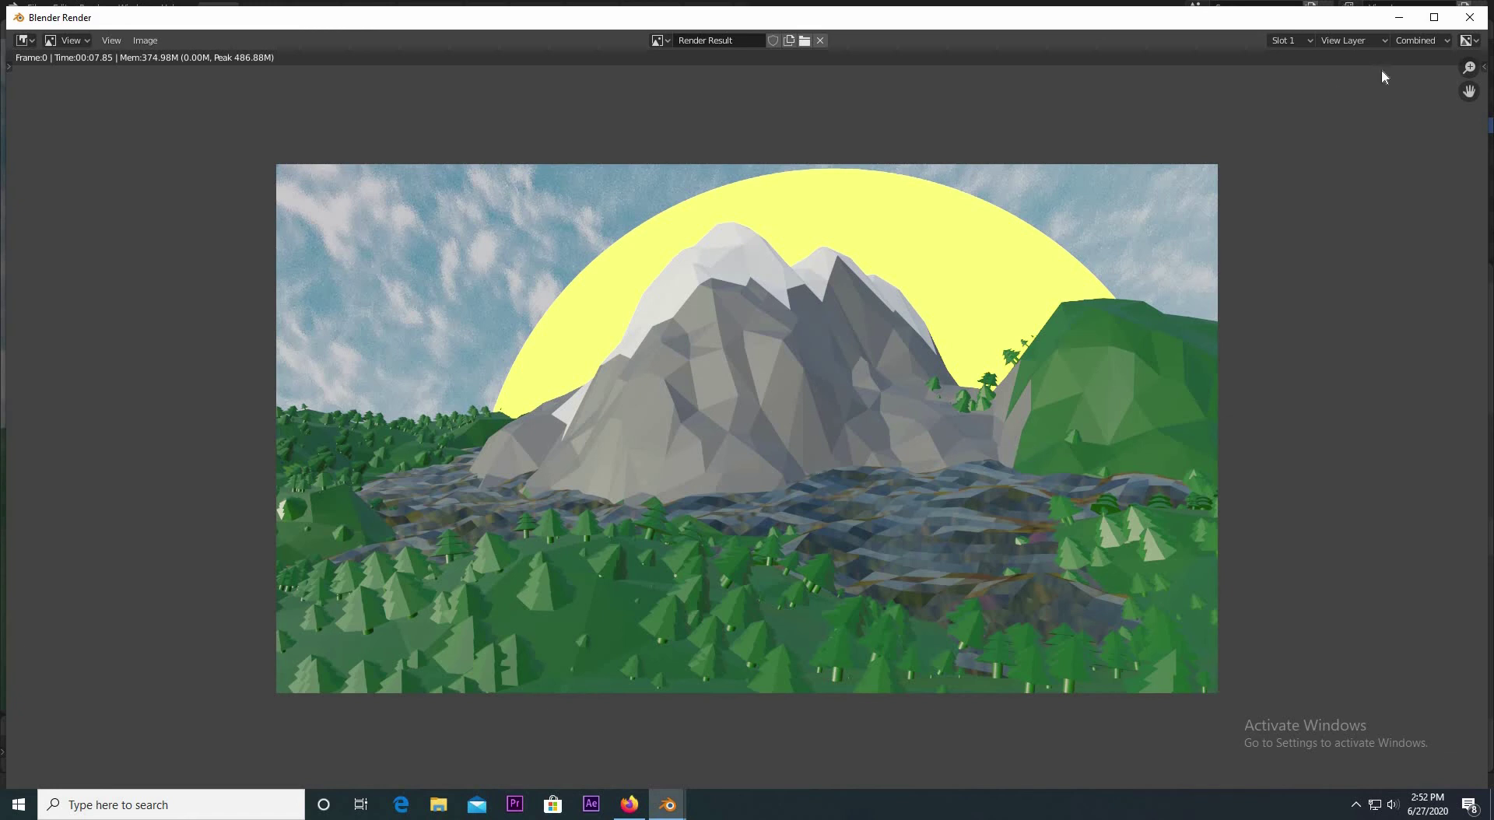
pyautogui.click(1398, 18)
# Step: Enable compositing nodes for the scene, add a Viewer node and feed it the Render Layers image output
pyautogui.click(651, 10)
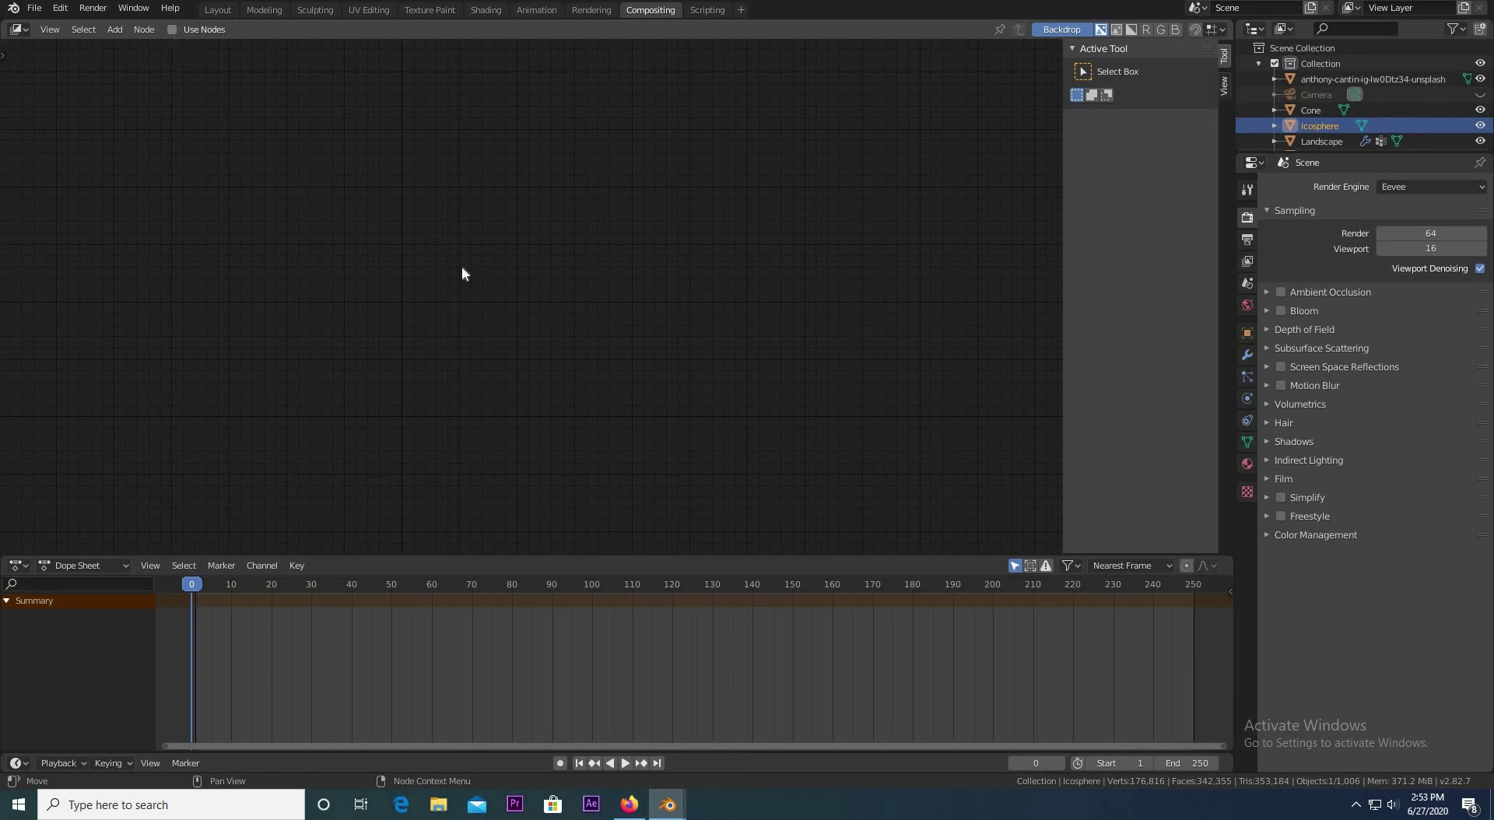
pyautogui.hotkey('shift', 'a')
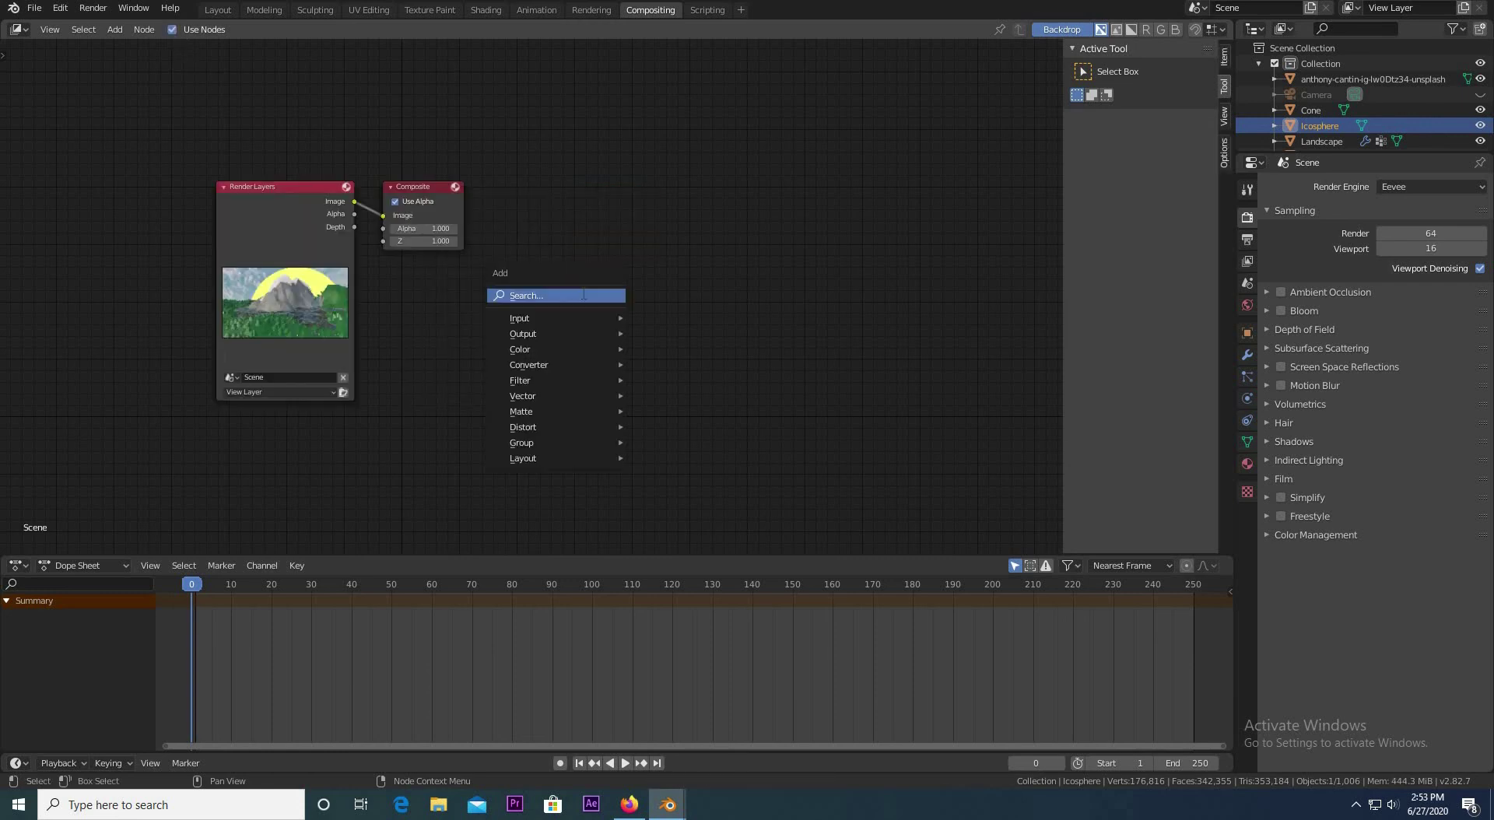
pyautogui.click(584, 293)
pyautogui.write('view')
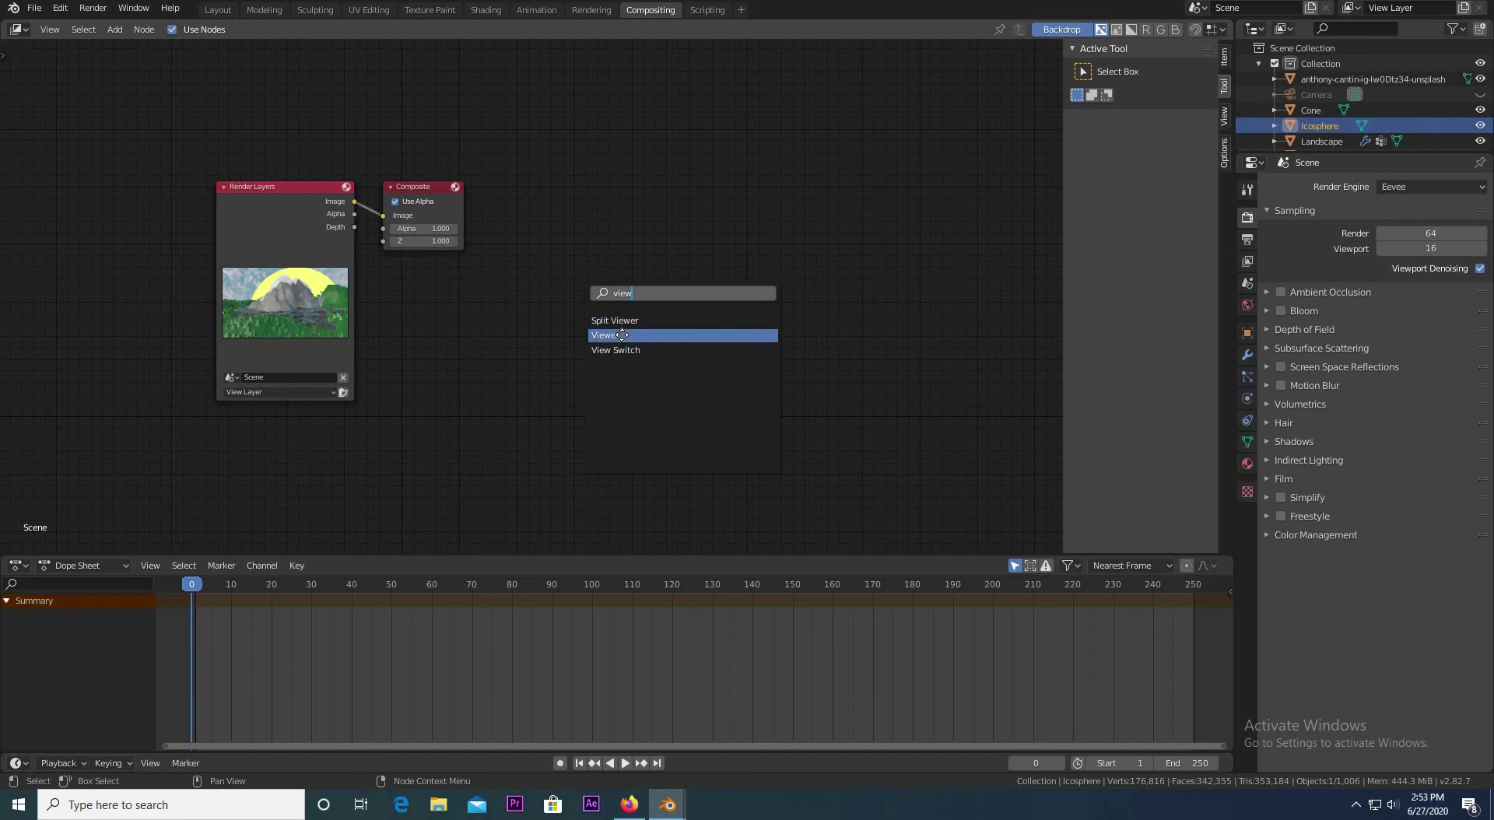
pyautogui.click(622, 336)
pyautogui.click(509, 273)
pyautogui.moveTo(354, 201); pyautogui.dragTo(500, 305)
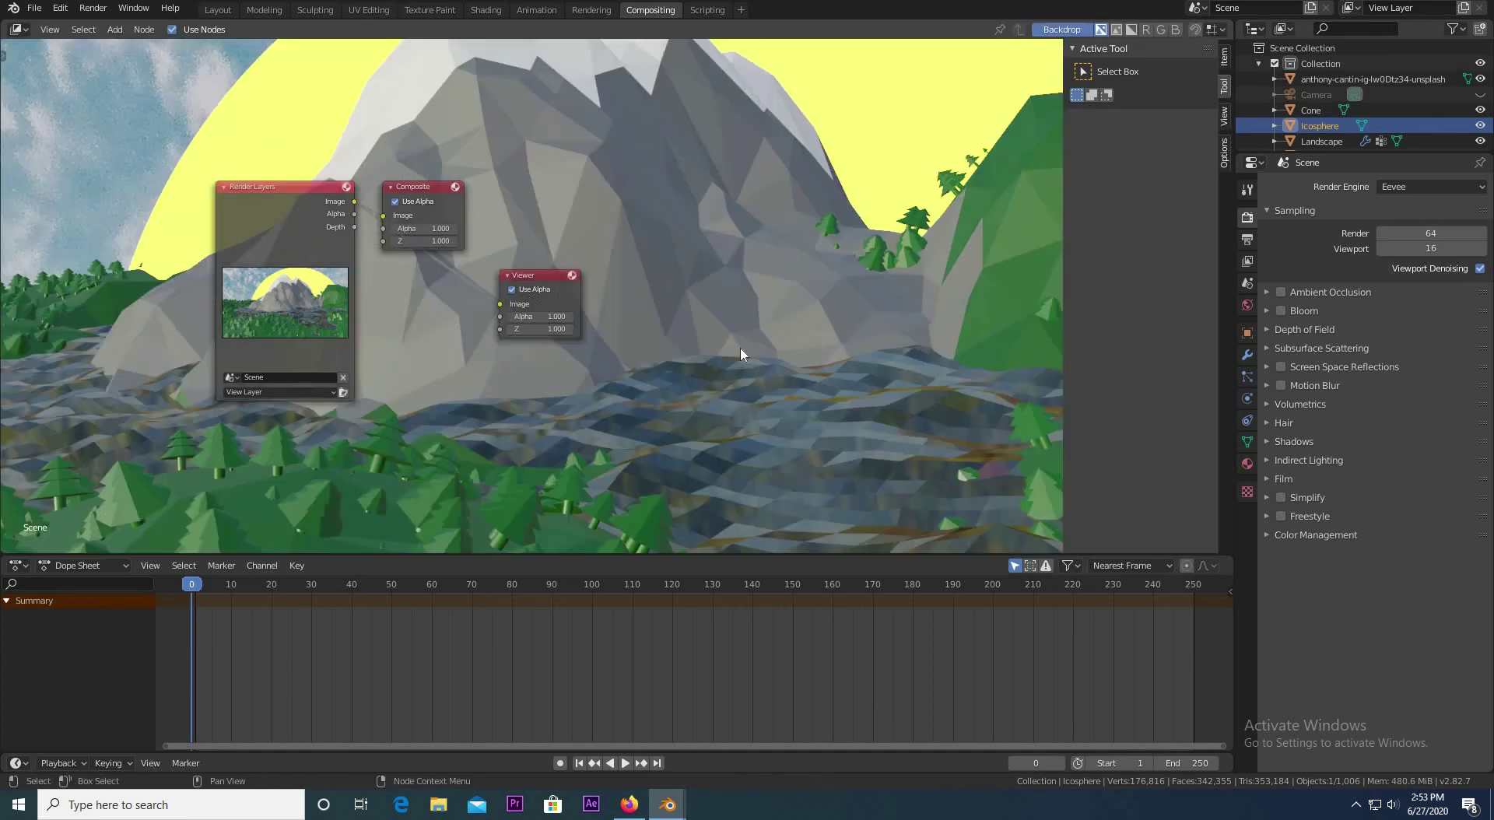
# Step: Move the Composite node up clear of the Viewer node and fit the backdrop image to the node editor
pyautogui.scroll(-2, 741, 348)
pyautogui.scroll(1, 406, 187)
pyautogui.moveTo(406, 187); pyautogui.dragTo(446, 130)
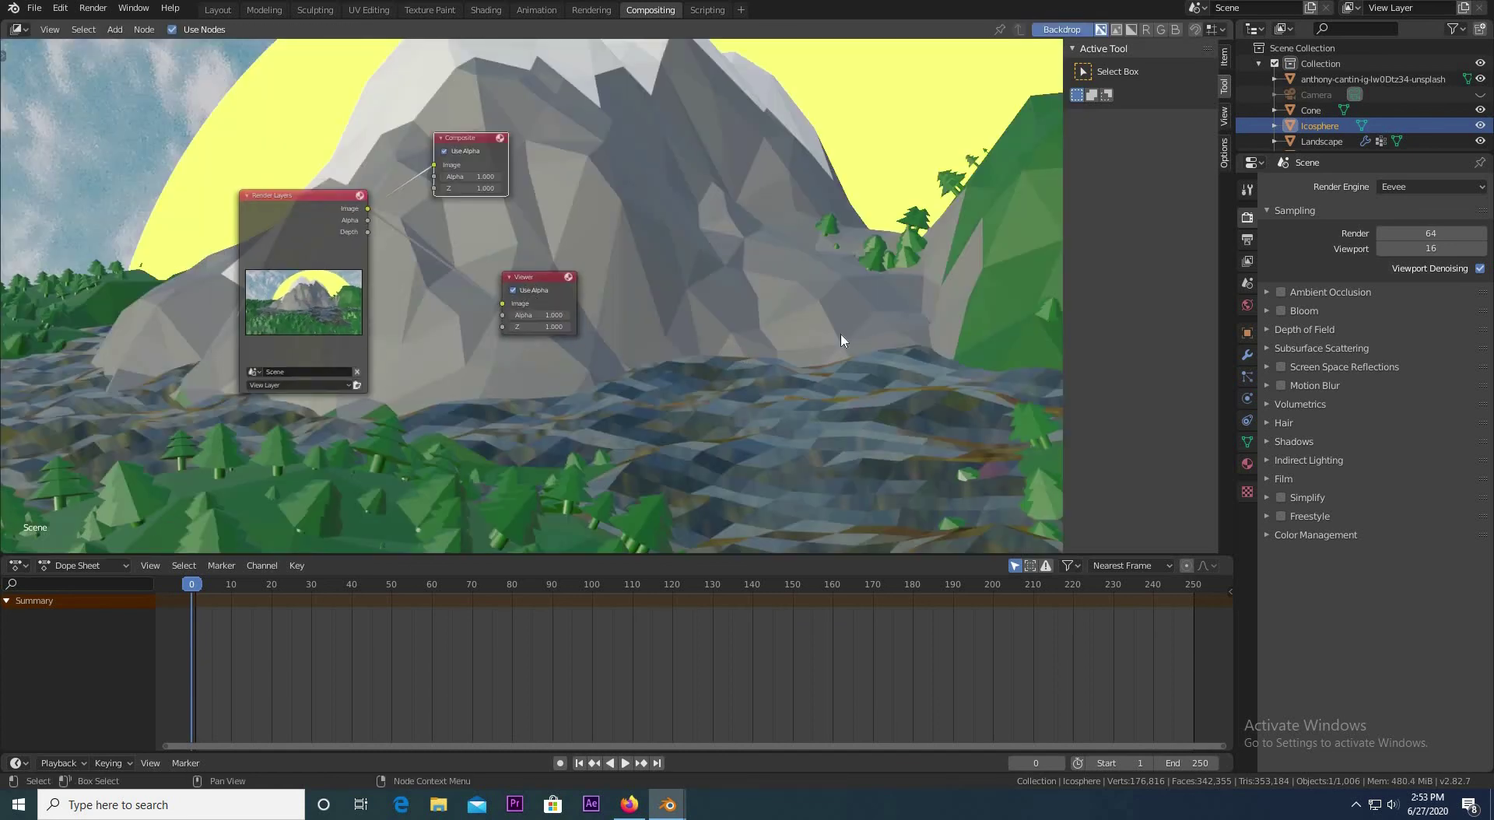
pyautogui.click(1224, 115)
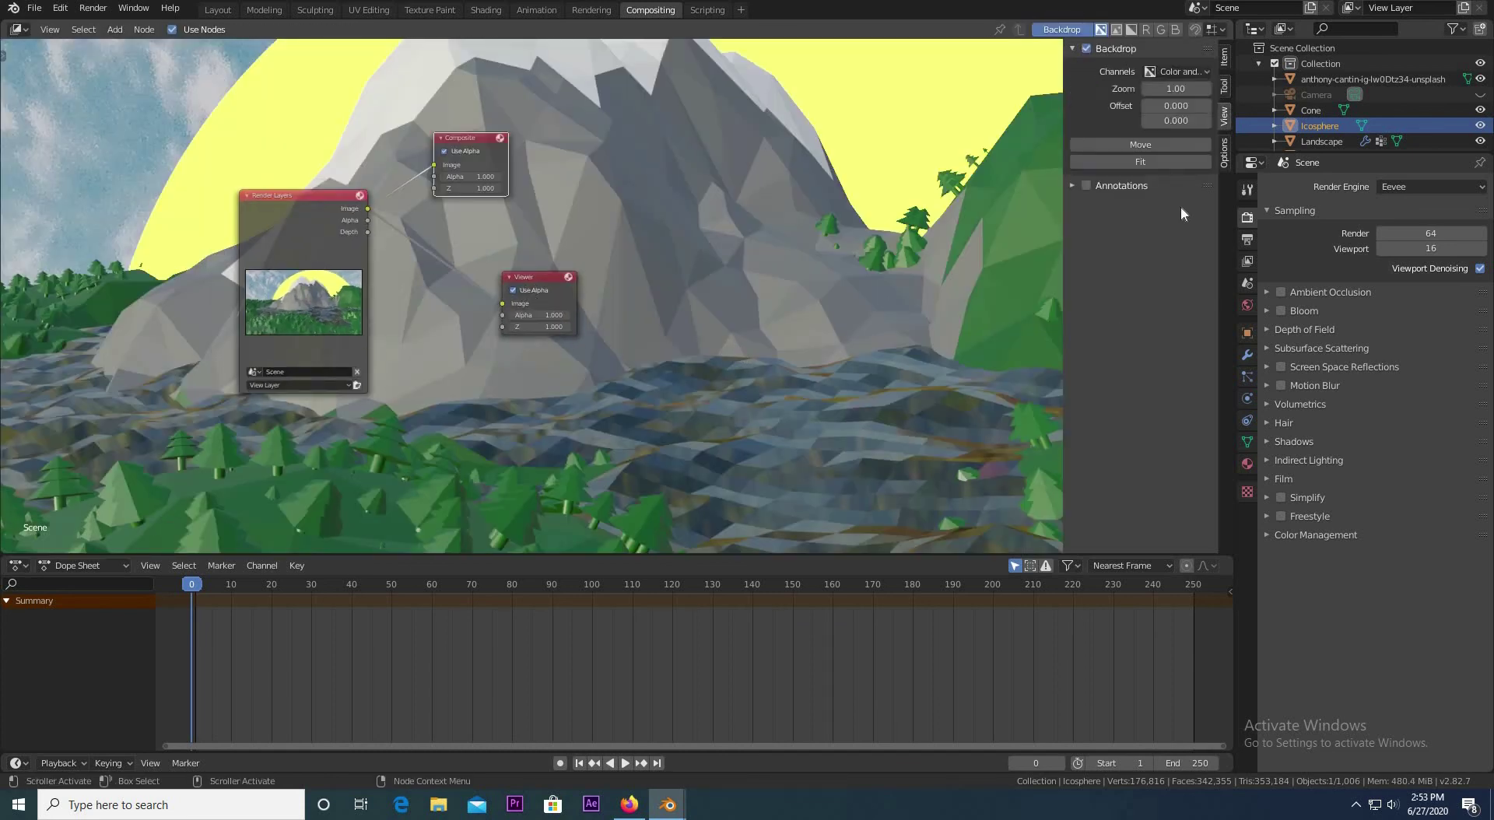
pyautogui.click(1147, 160)
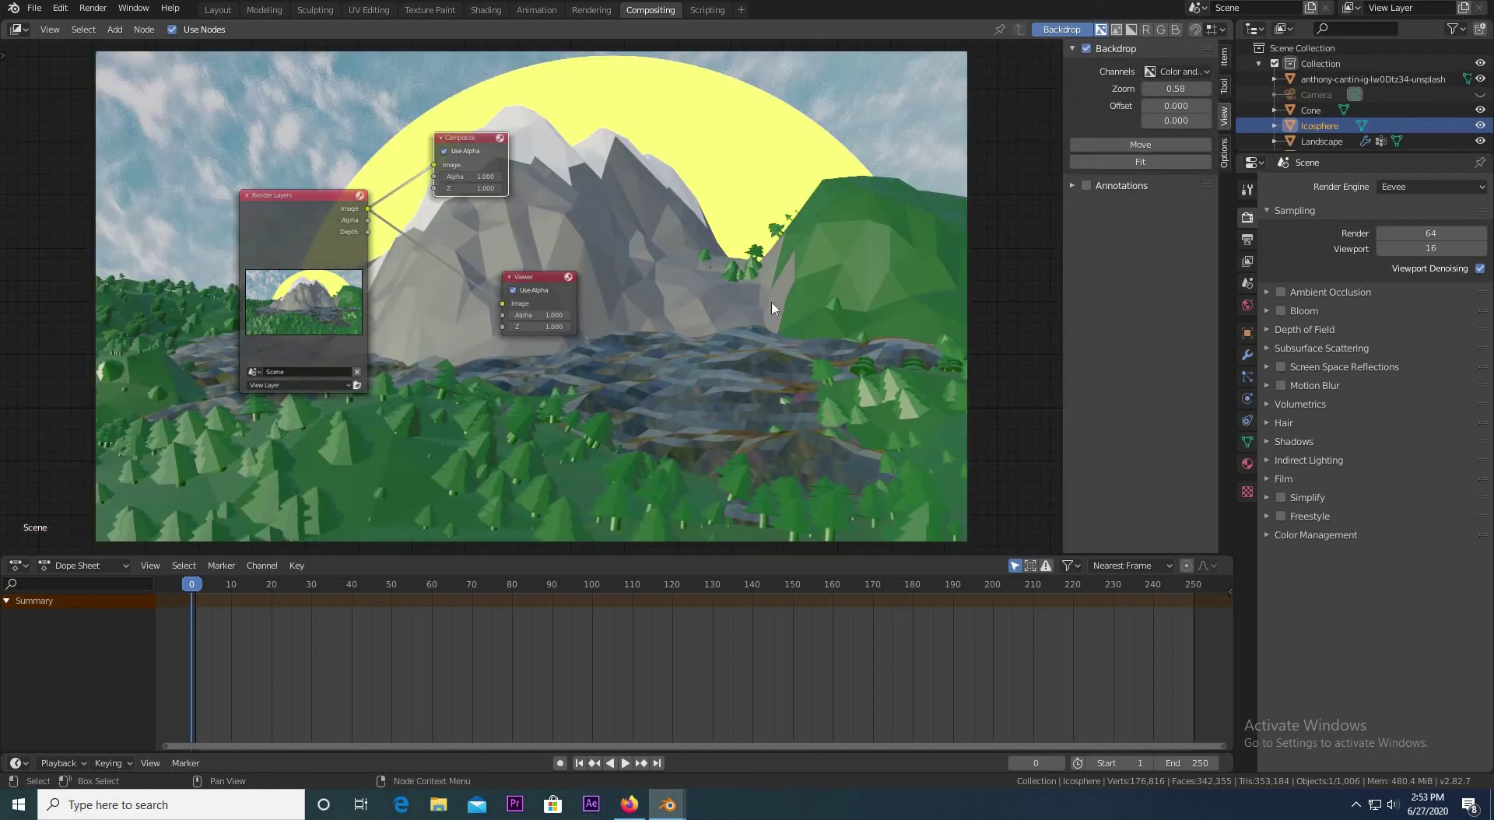
pyautogui.scroll(-1, 738, 362)
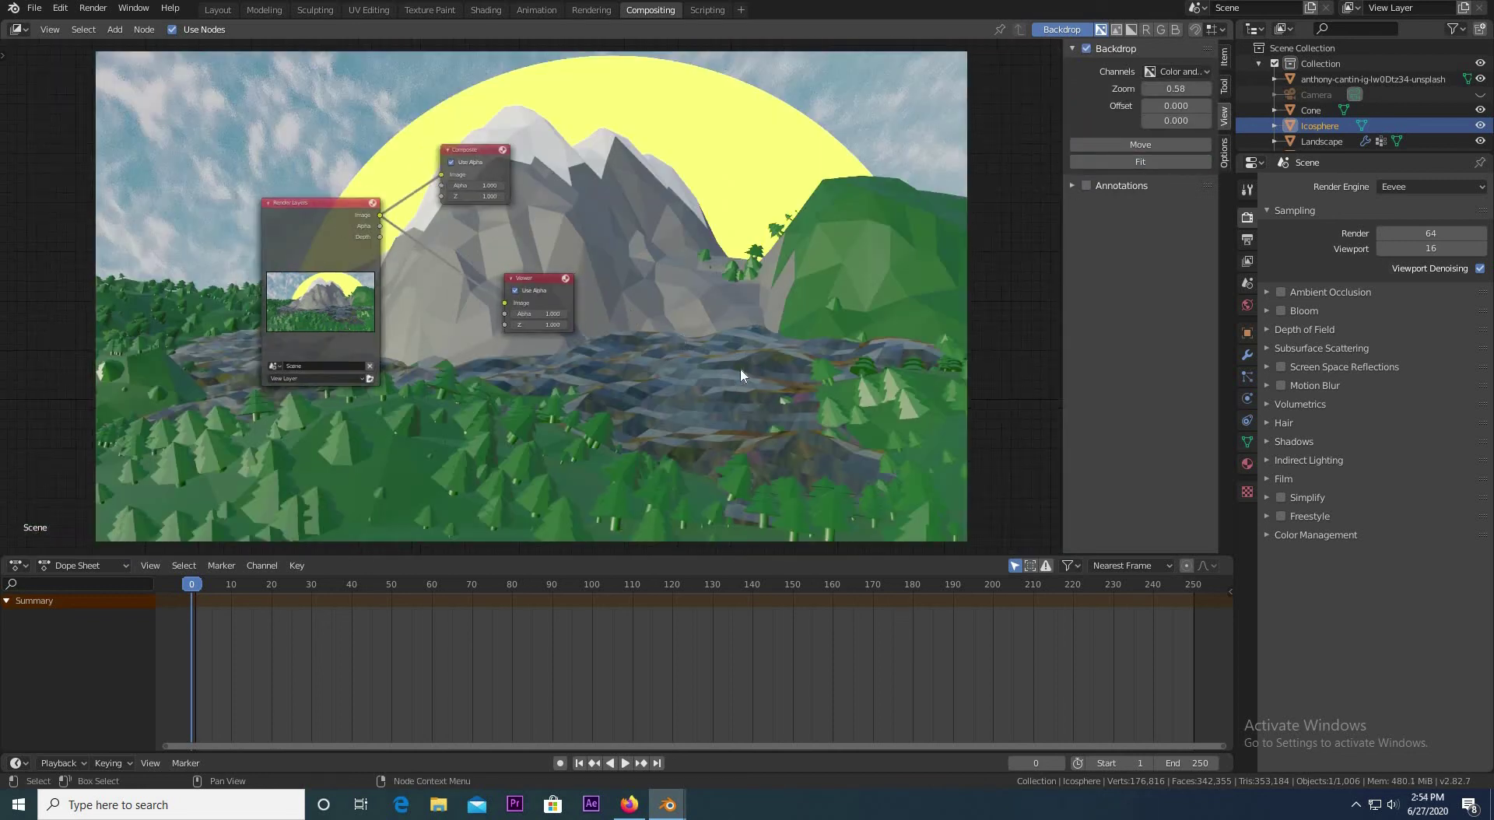
# Step: Add a Glare node and connect it between the Render Layers image output and the Viewer node
pyautogui.hotkey('shift', 'a')
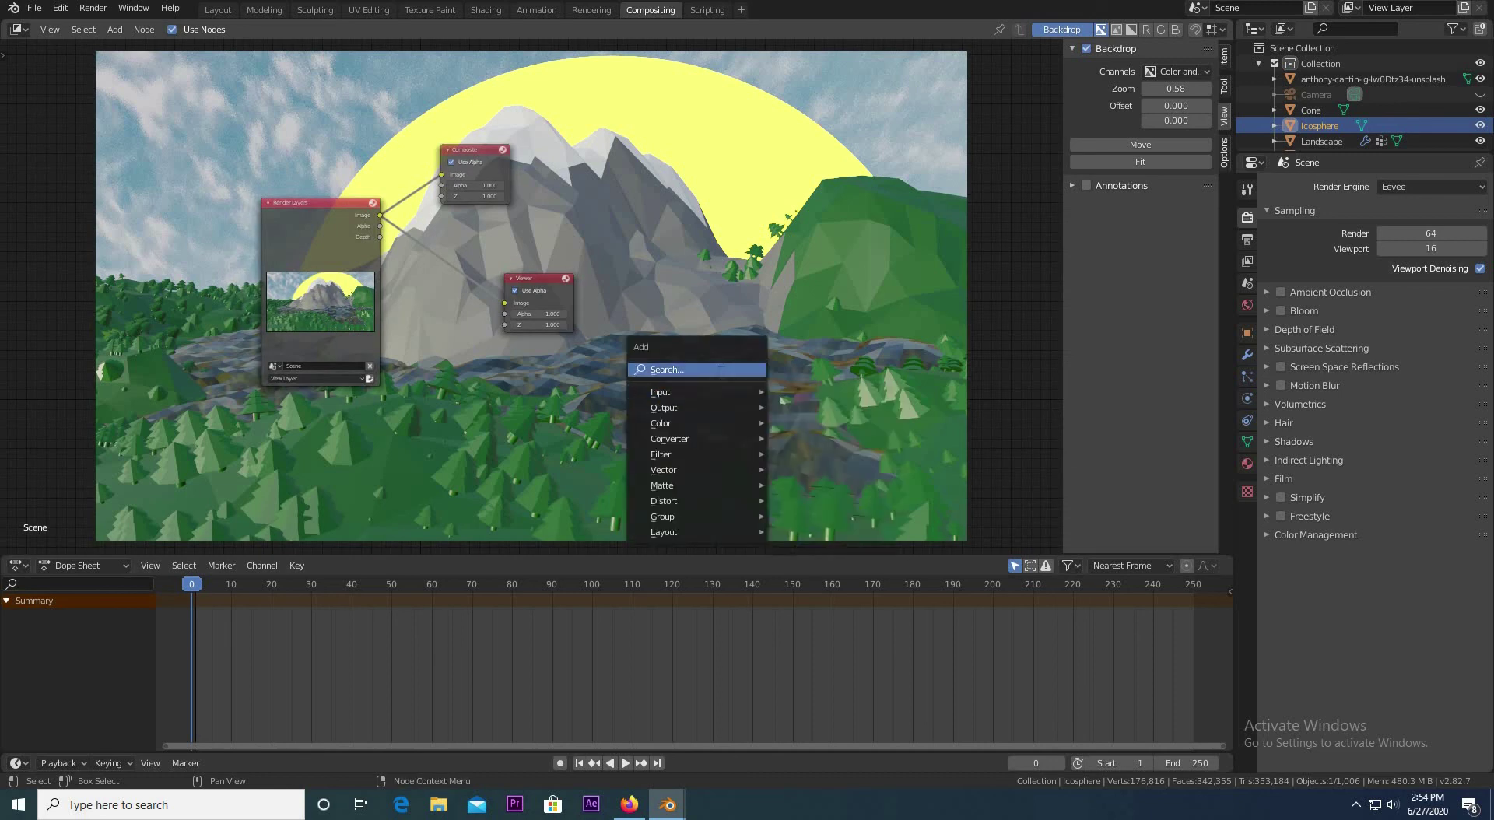
pyautogui.click(719, 370)
pyautogui.write('gla')
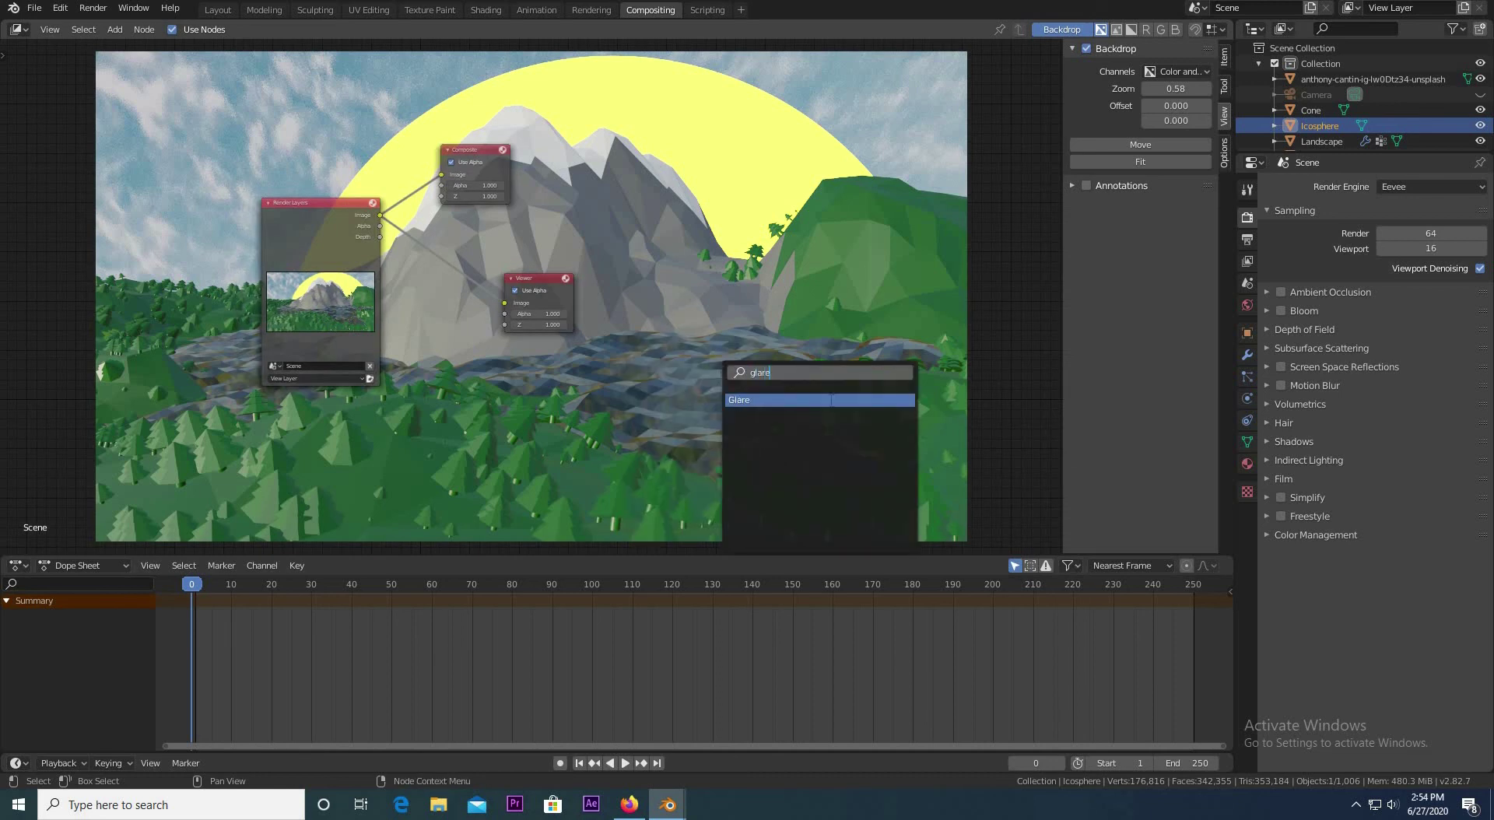
pyautogui.write('re')
pyautogui.click(776, 399)
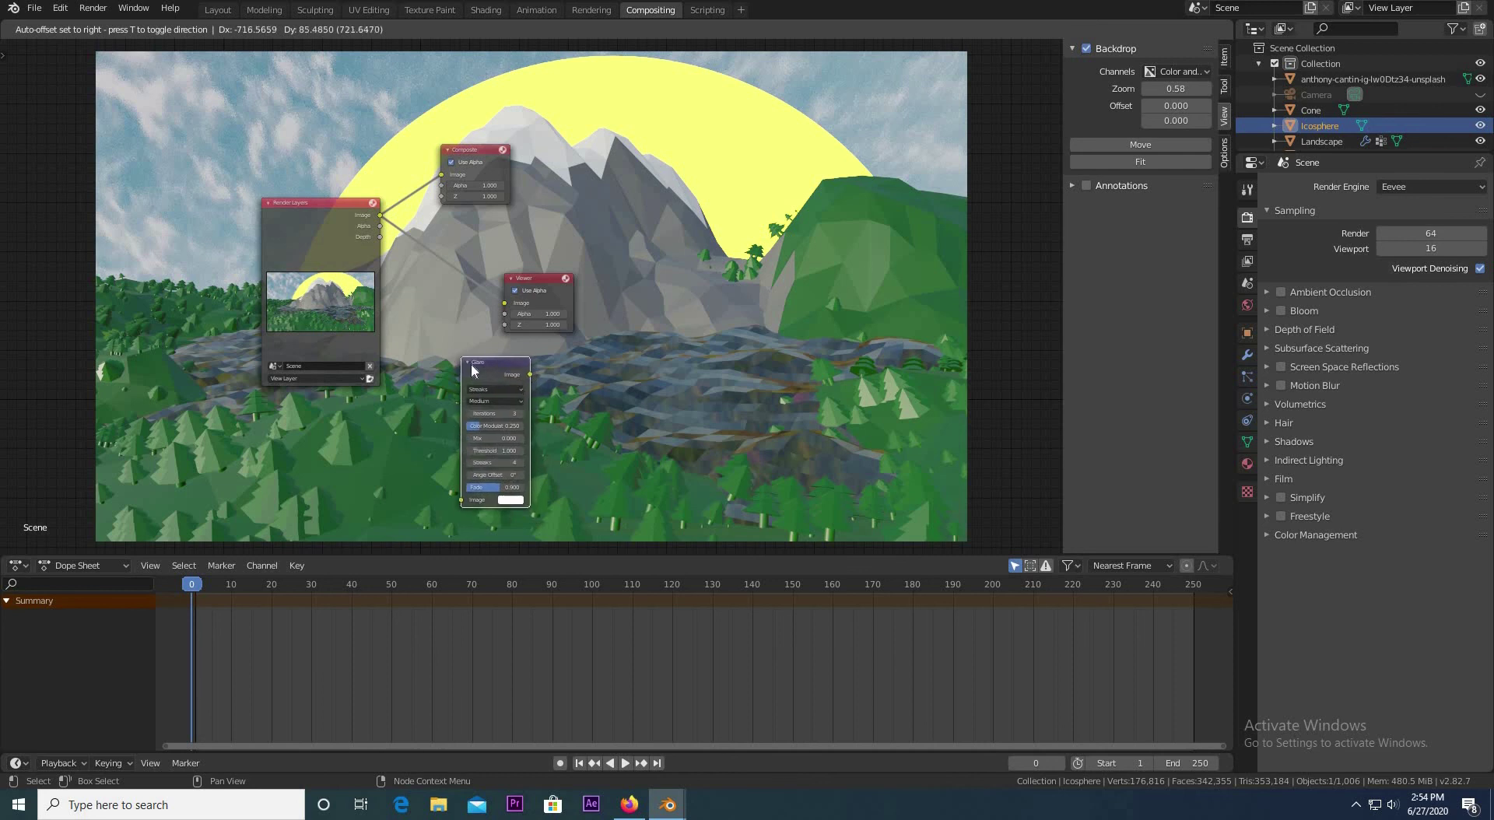
pyautogui.moveTo(379, 216); pyautogui.dragTo(385, 227)
pyautogui.moveTo(527, 383); pyautogui.dragTo(600, 354)
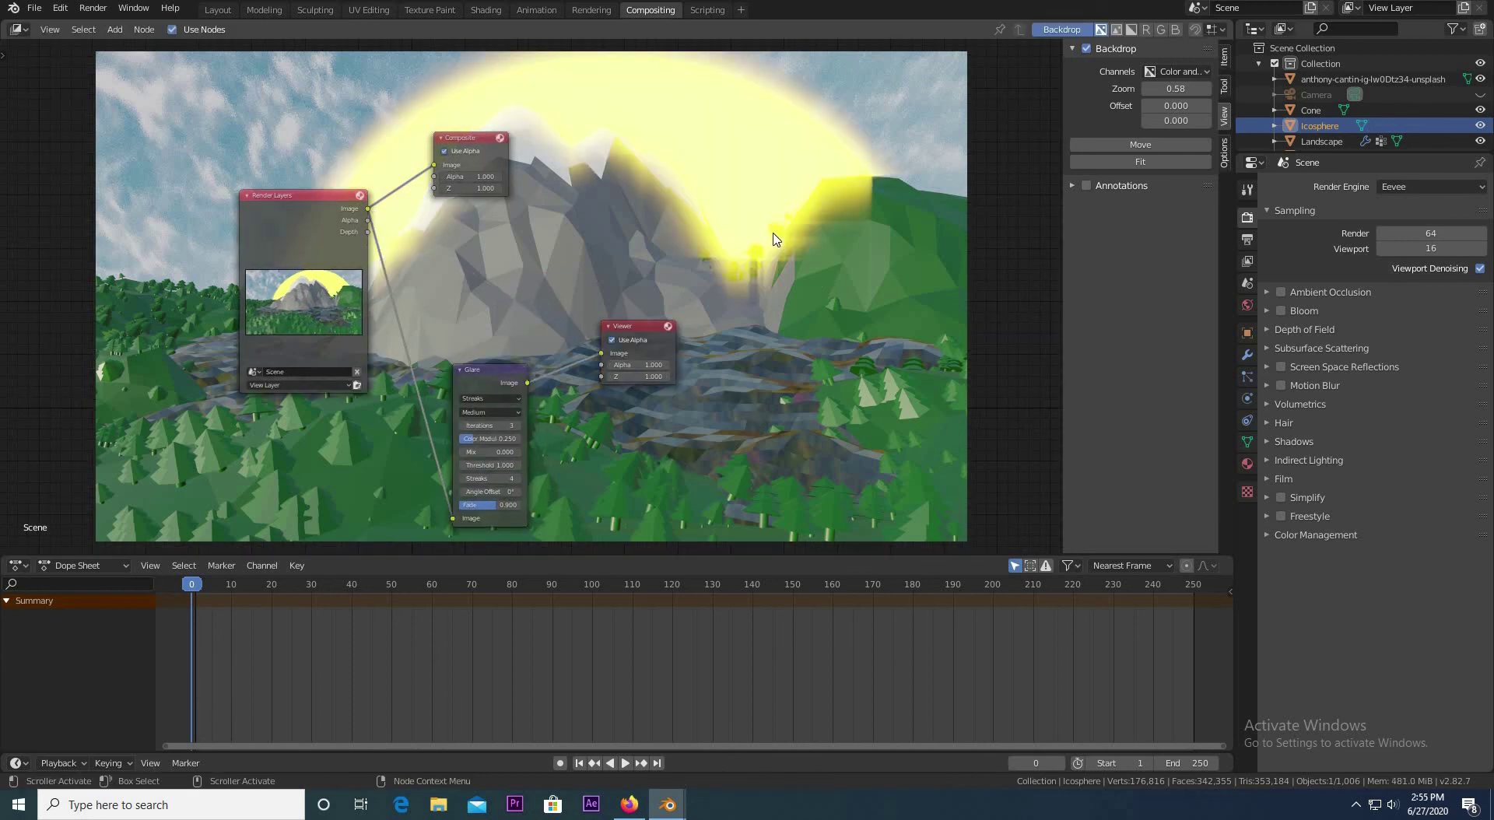
# Step: Set the Glare node's type to Fog Glow
pyautogui.scroll(-1, 707, 244)
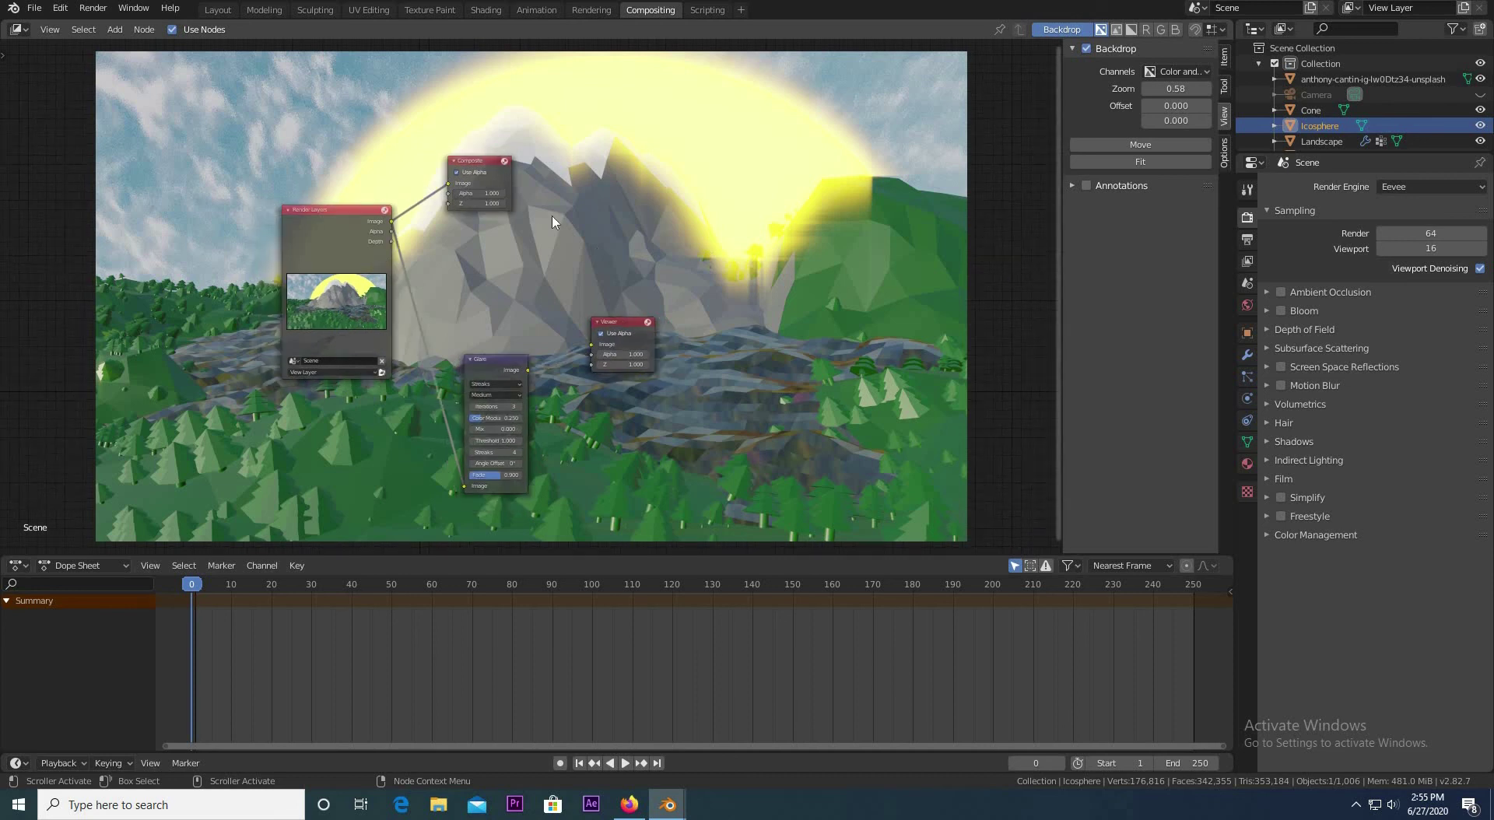
pyautogui.scroll(2, 511, 383)
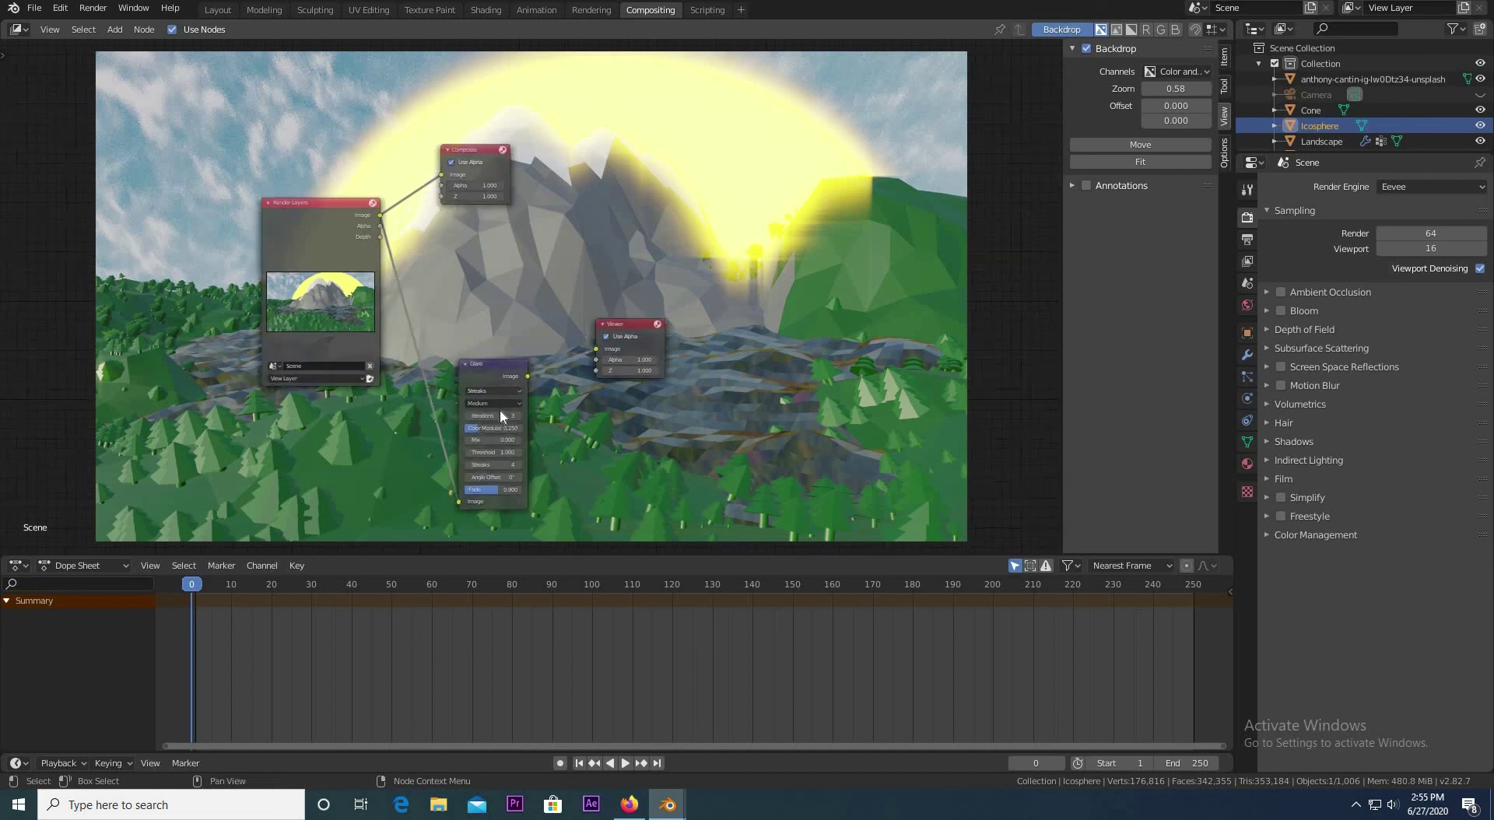
pyautogui.click(505, 407)
pyautogui.click(501, 445)
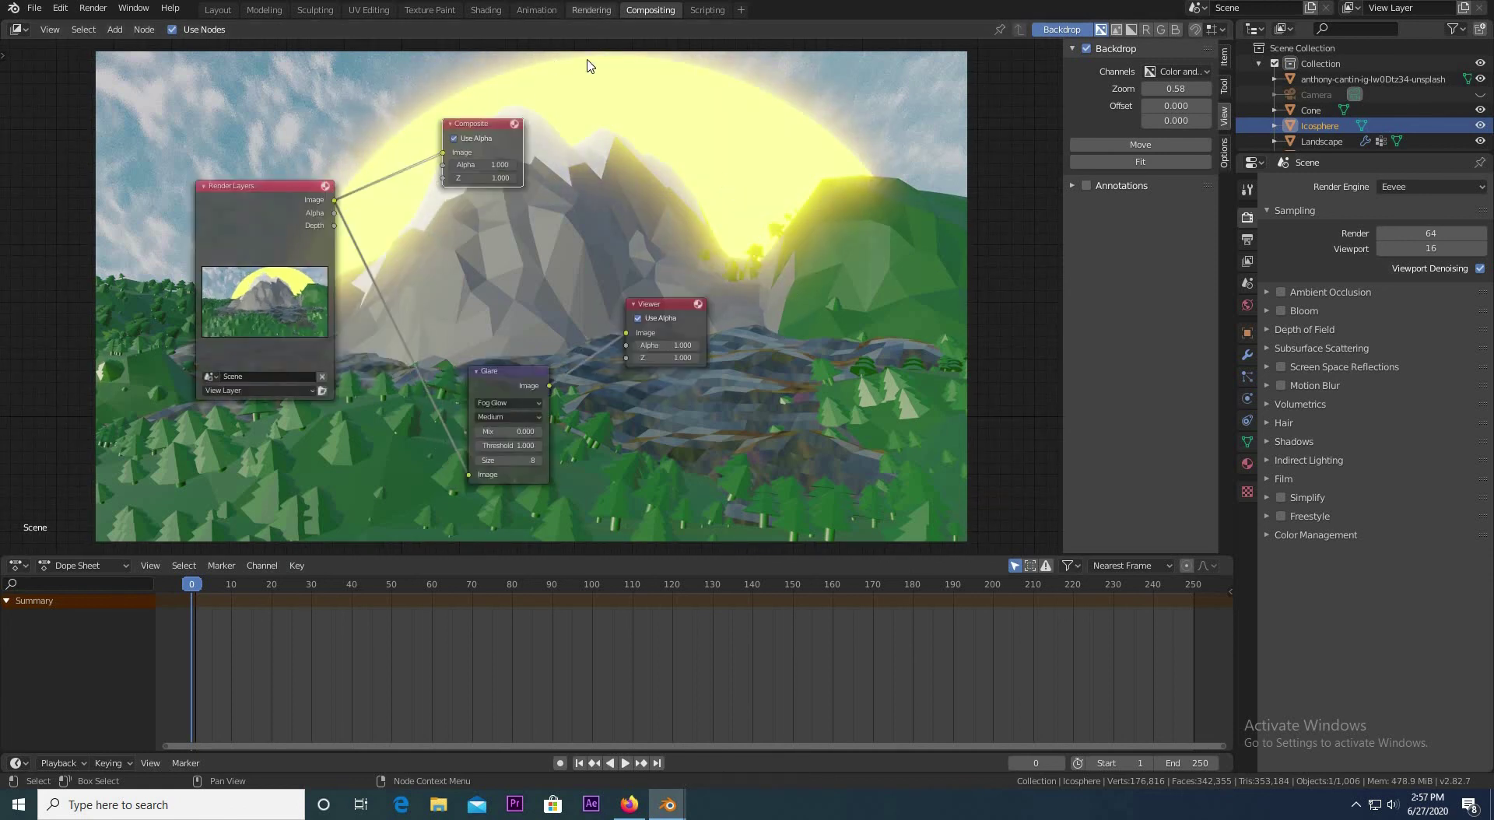
# Step: Display the Viewer Node image in the Rendering workspace's image editor and inspect the glowing sun
pyautogui.click(592, 11)
pyautogui.click(530, 49)
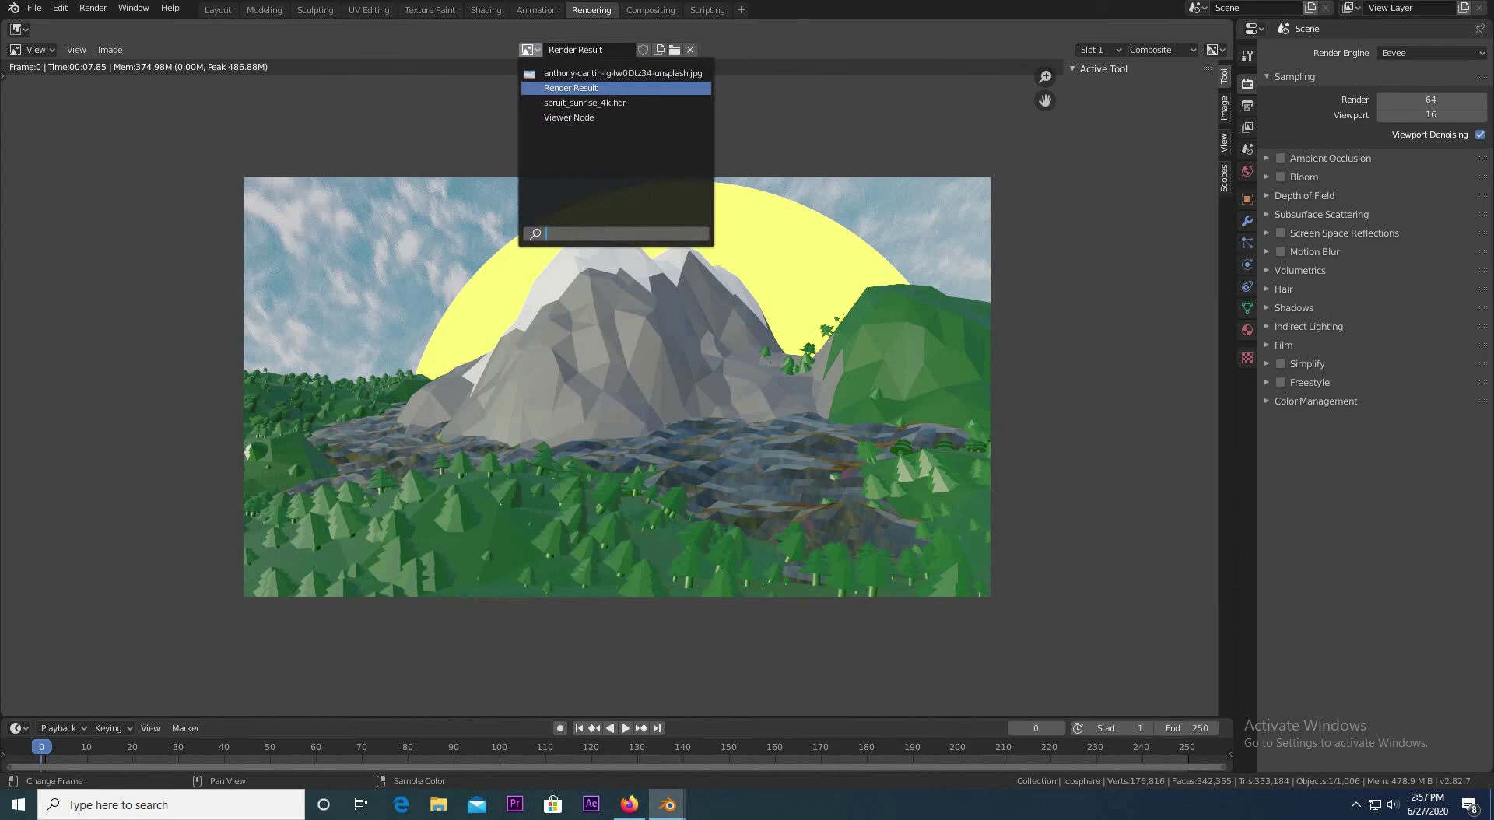
pyautogui.press('Down')
pyautogui.press('Down')
pyautogui.press('Return')
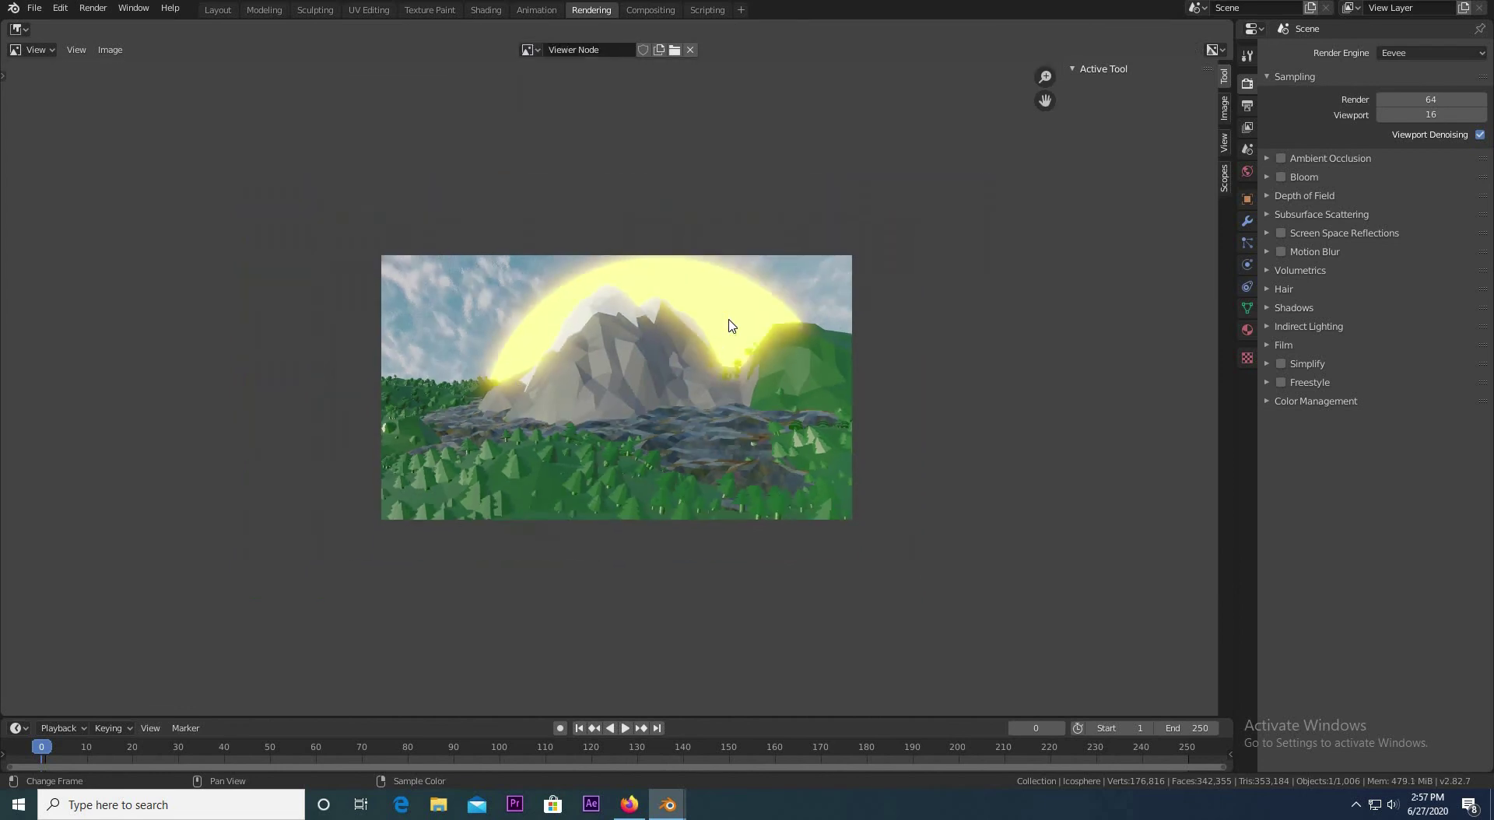
pyautogui.scroll(2, 732, 325)
pyautogui.scroll(-2, 723, 450)
pyautogui.click(113, 49)
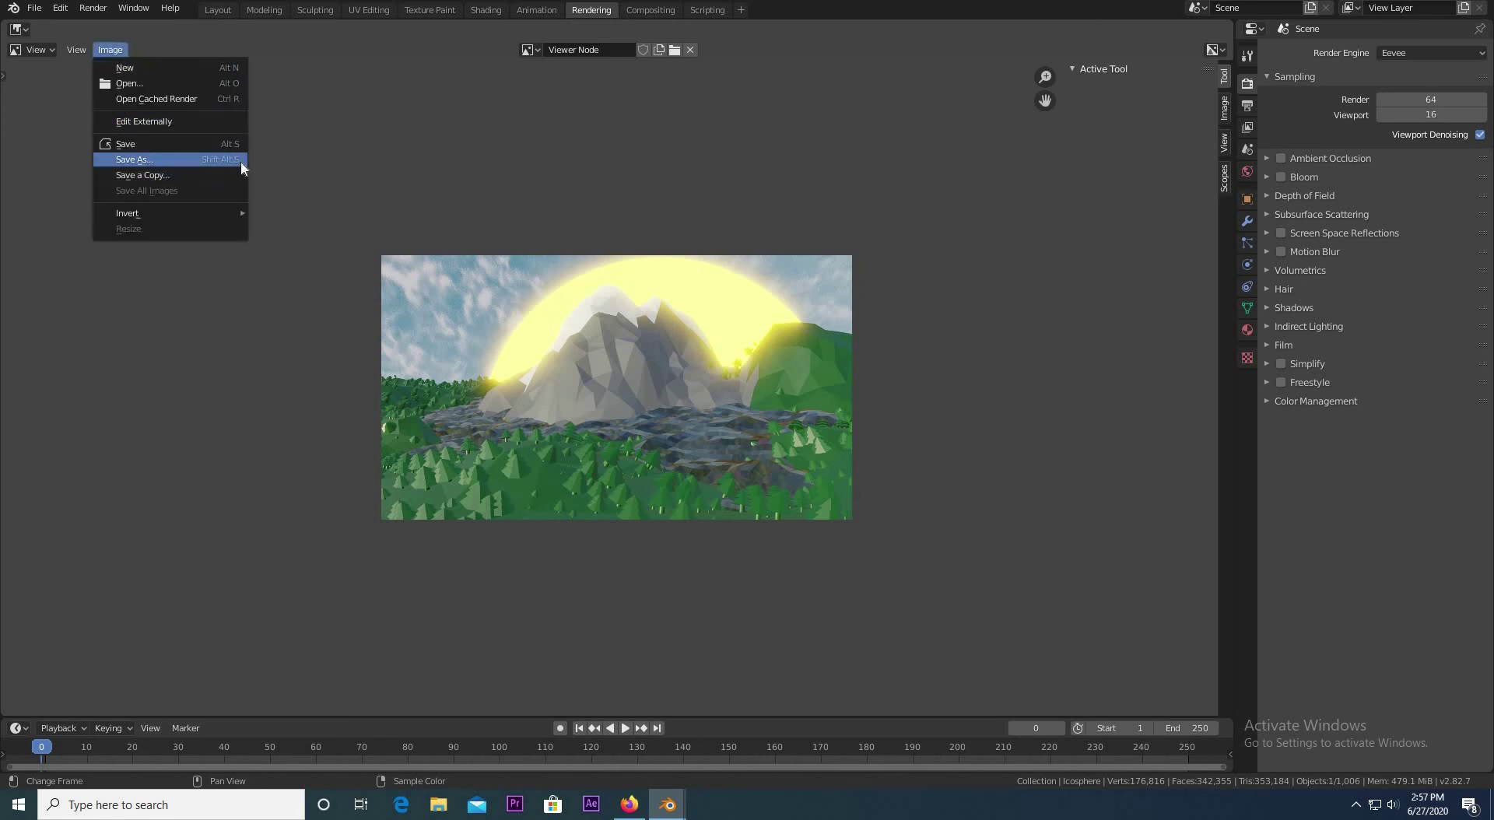
pyautogui.click(108, 51)
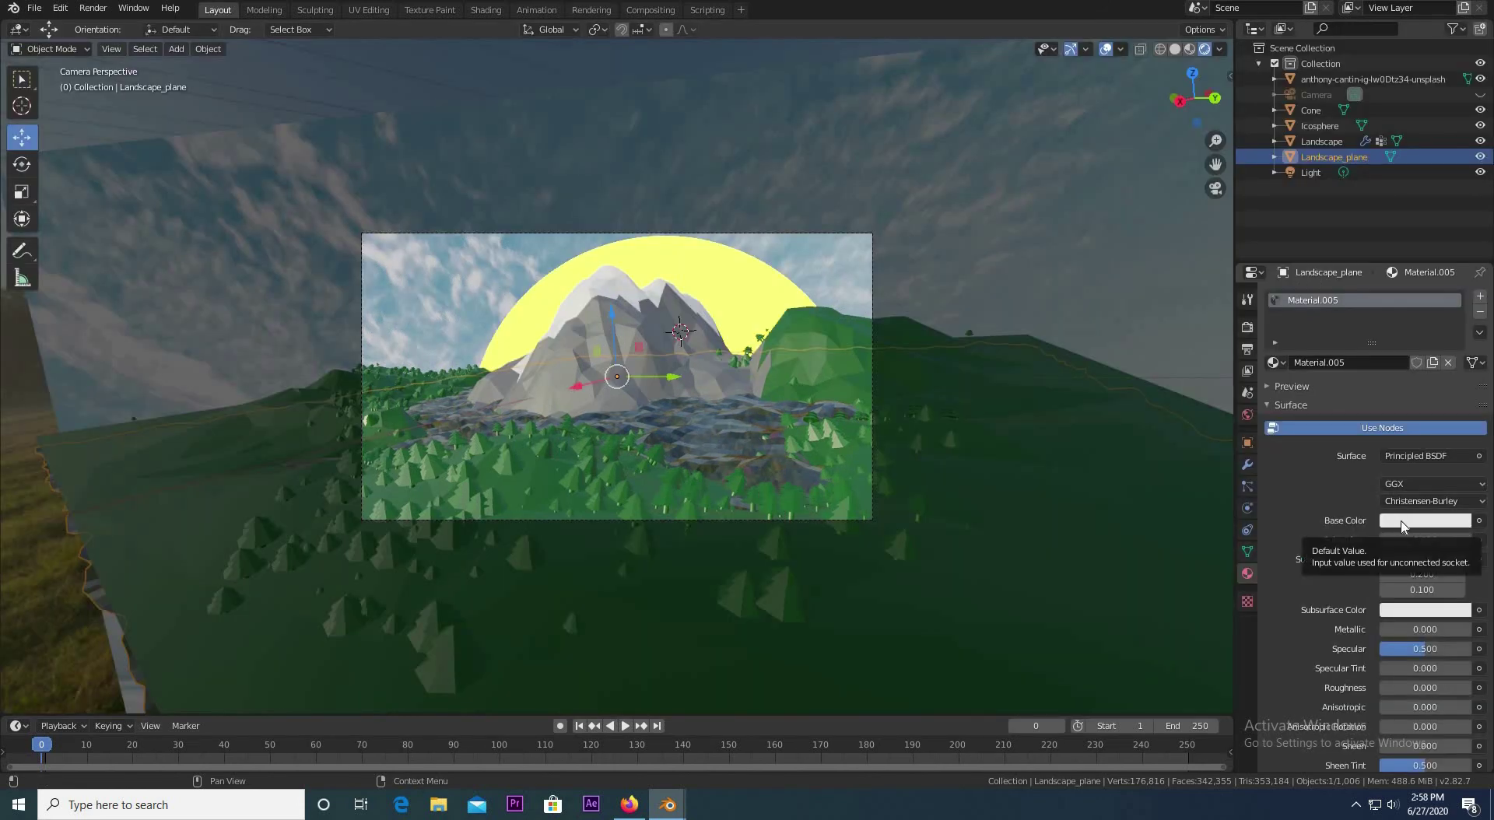
# Step: Change the base color of Landscape_plane's material, Material.005, to blue
pyautogui.click(1403, 522)
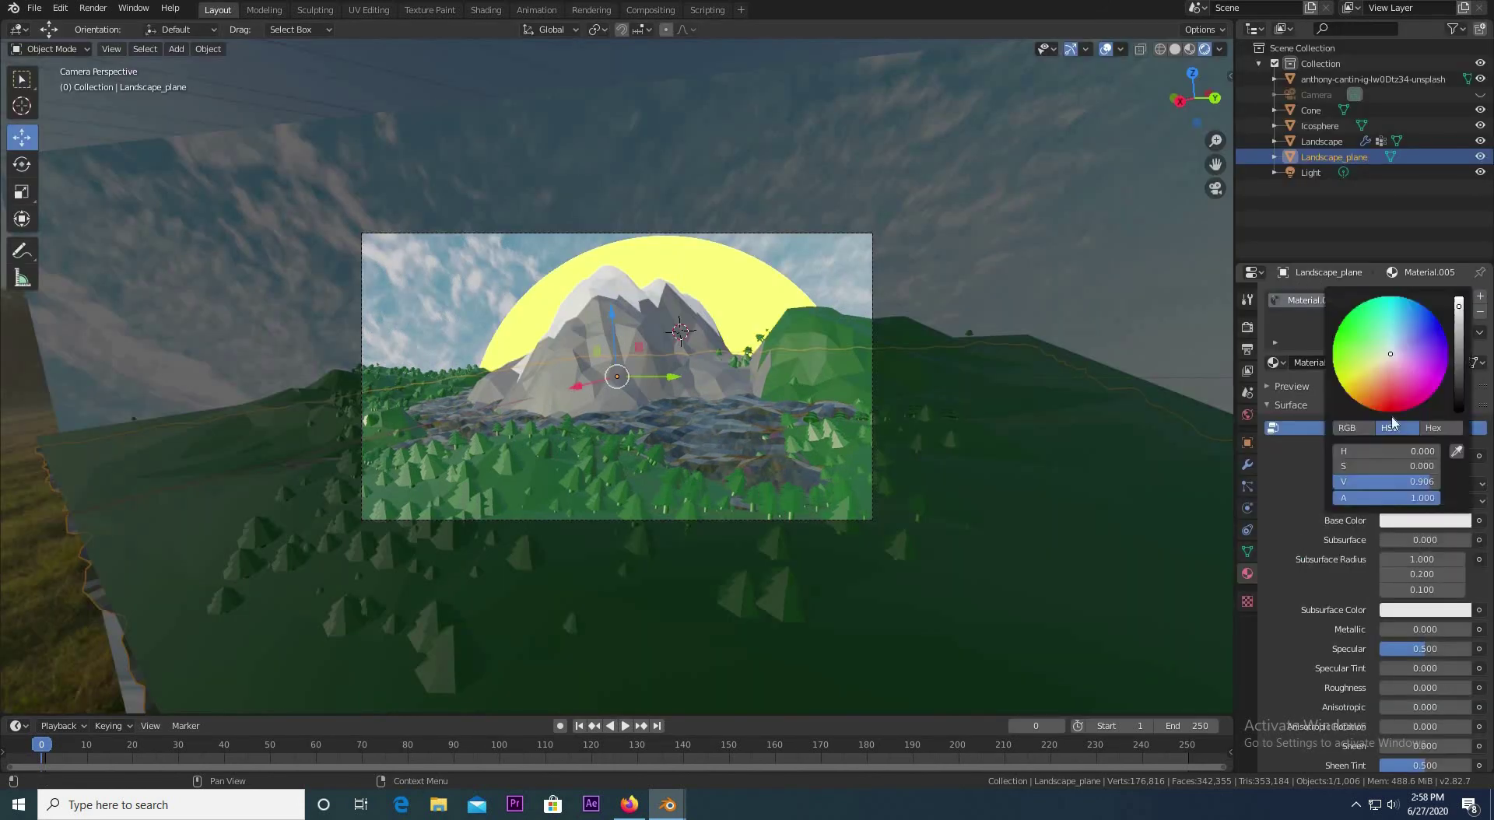
pyautogui.click(740, 499)
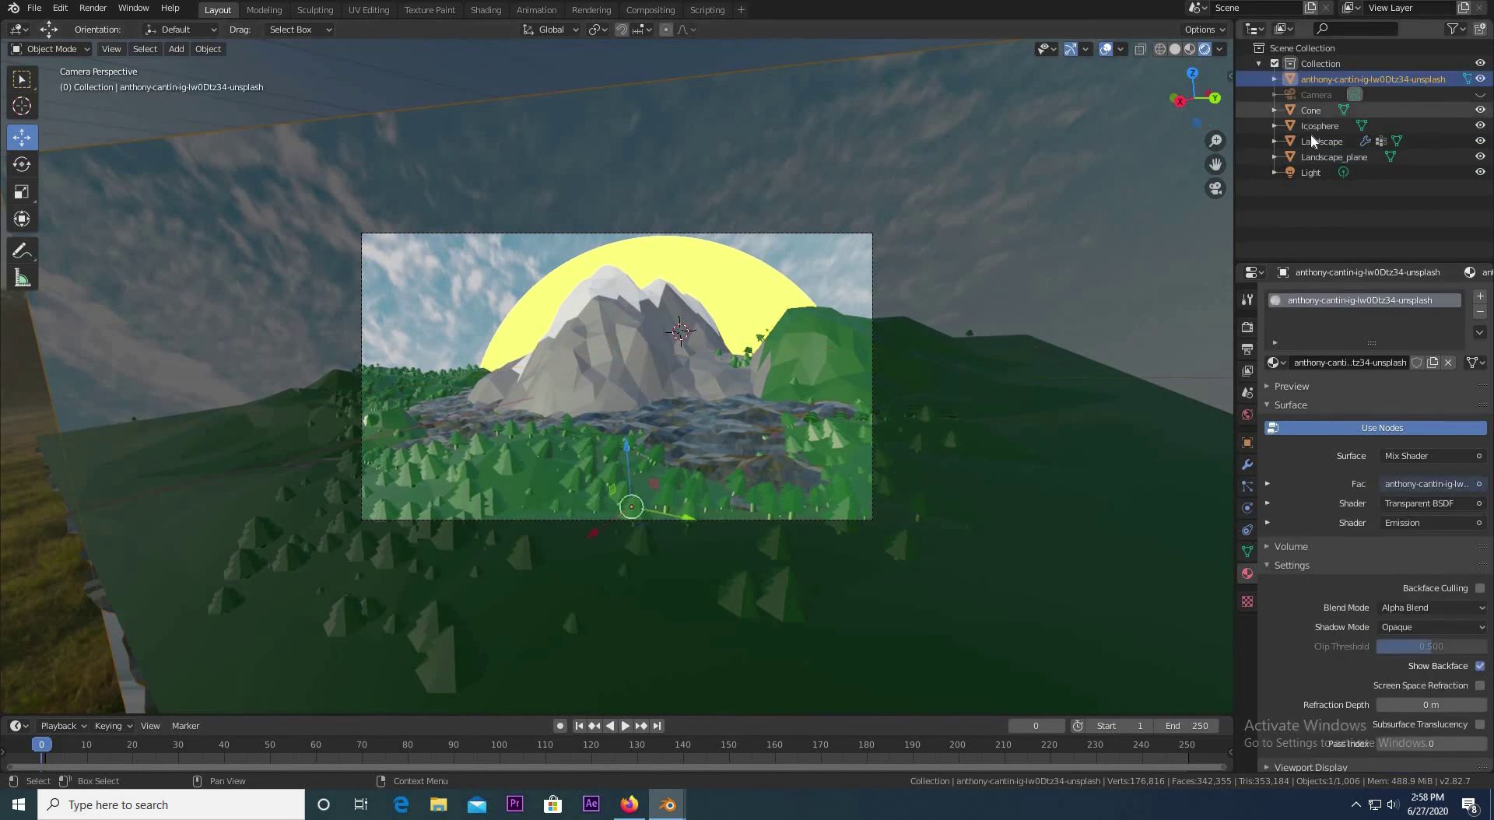
pyautogui.click(1315, 155)
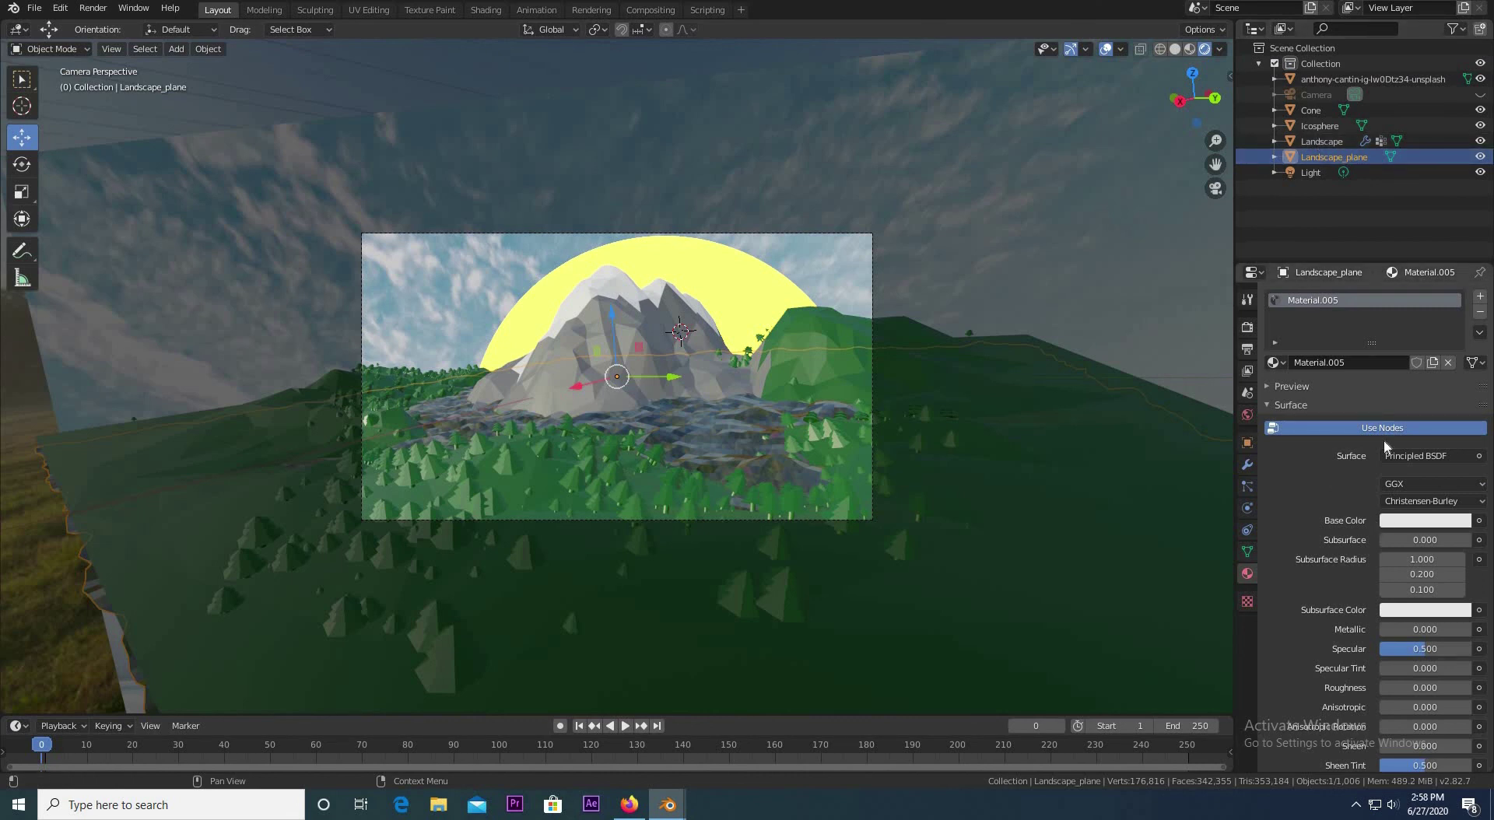
pyautogui.click(1389, 521)
pyautogui.moveTo(1391, 354); pyautogui.dragTo(1435, 319)
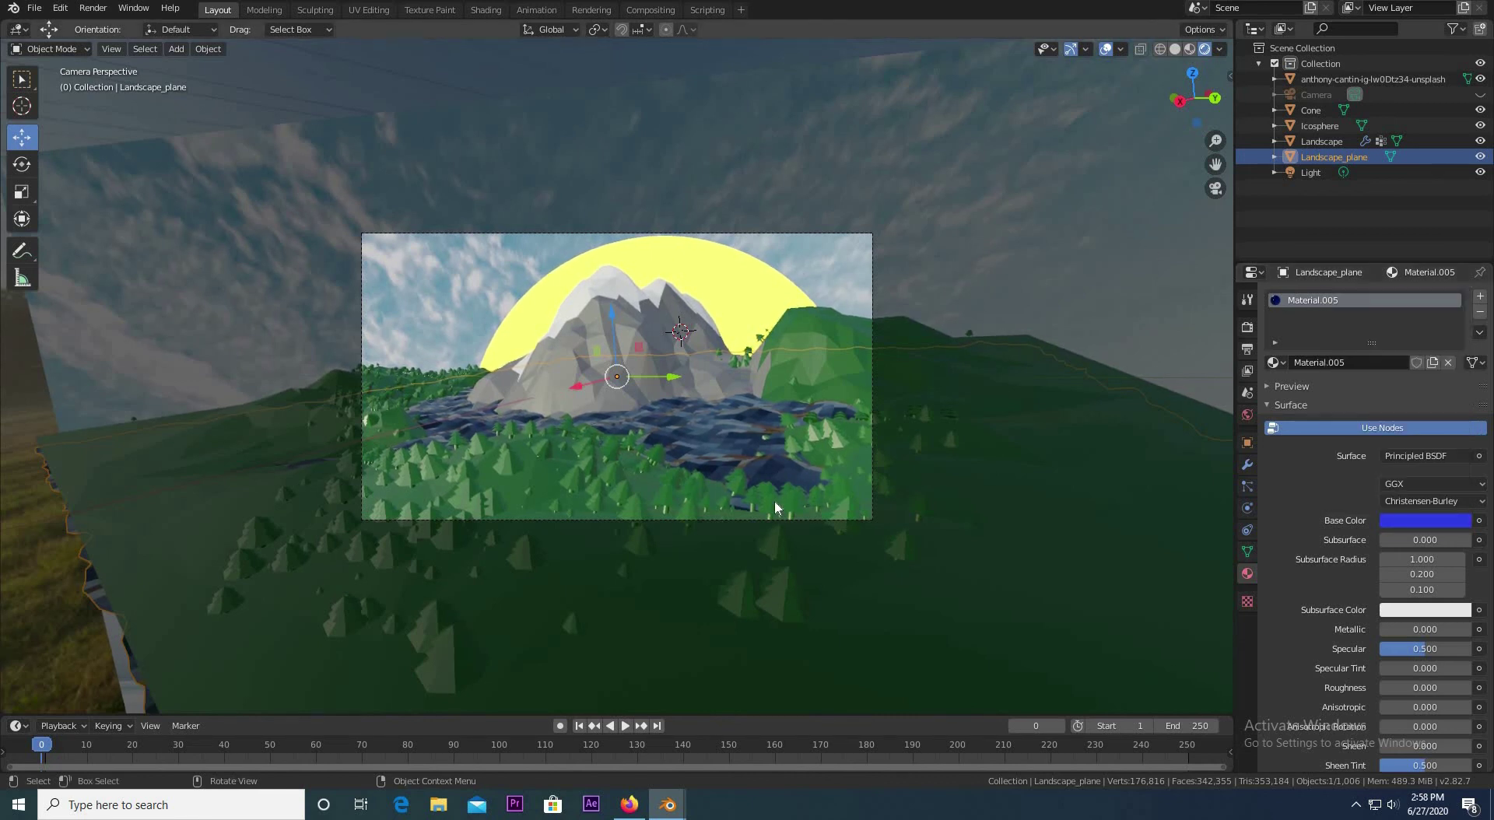
# Step: Shade Landscape_plane smooth and darken its blue base color to a brightness value of about 0.37
pyautogui.rightClick(716, 428)
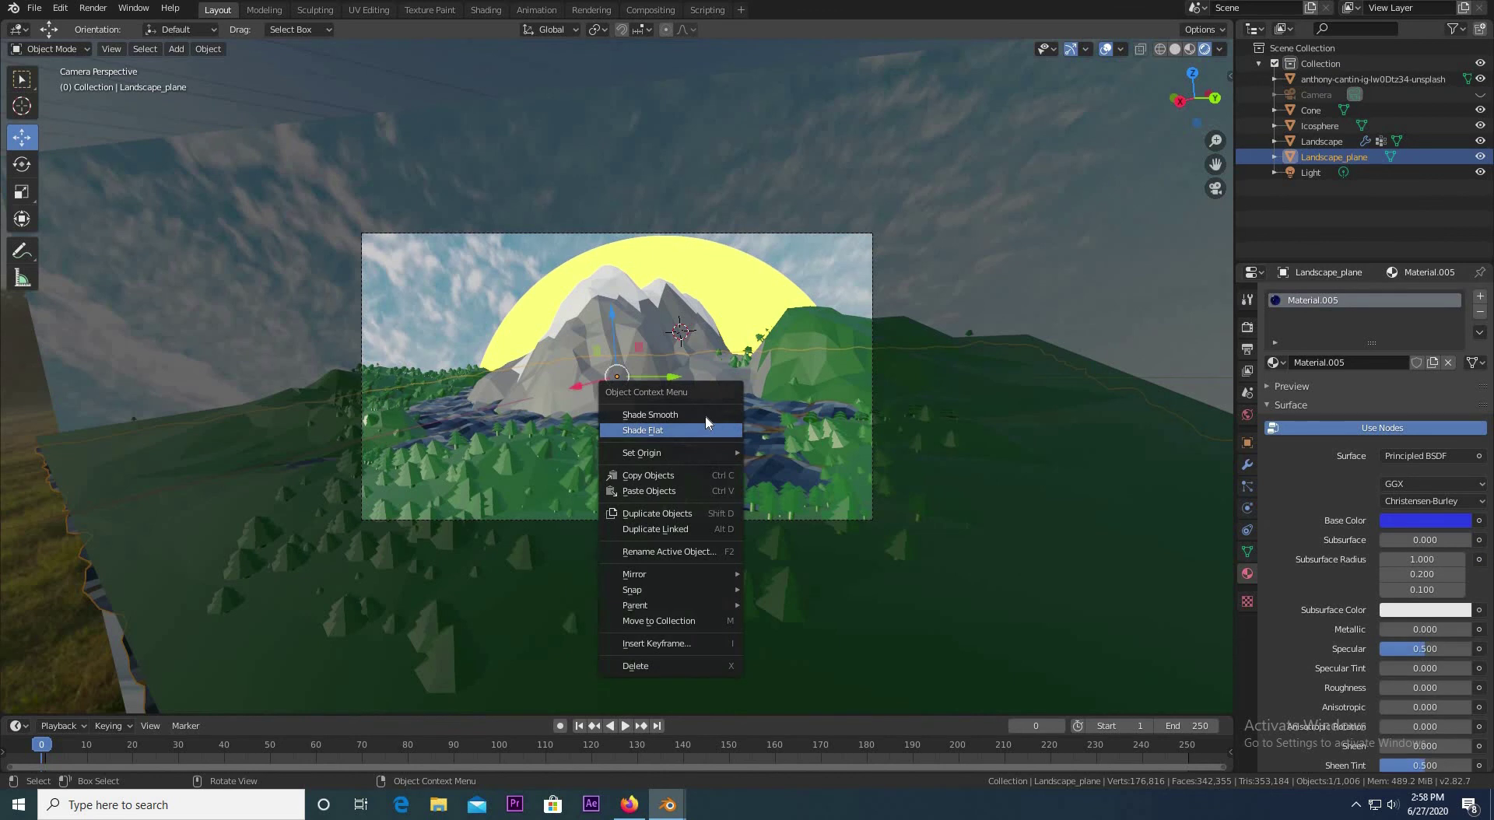
pyautogui.click(720, 430)
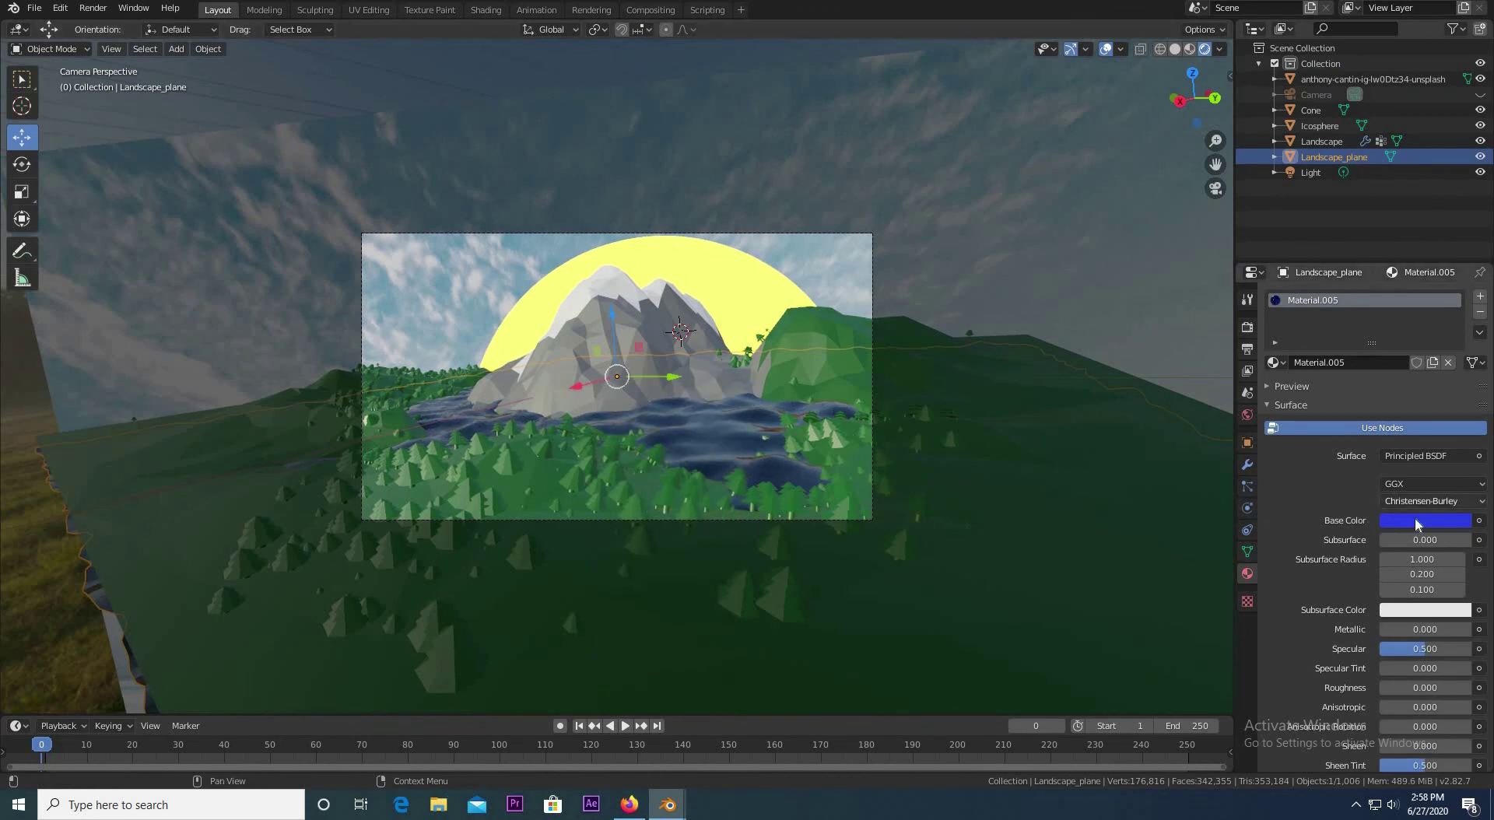
pyautogui.click(1401, 519)
pyautogui.moveTo(1429, 327)
pyautogui.mouseDown()
pyautogui.moveTo(1460, 309)
pyautogui.moveTo(1441, 361)
pyautogui.mouseUp()
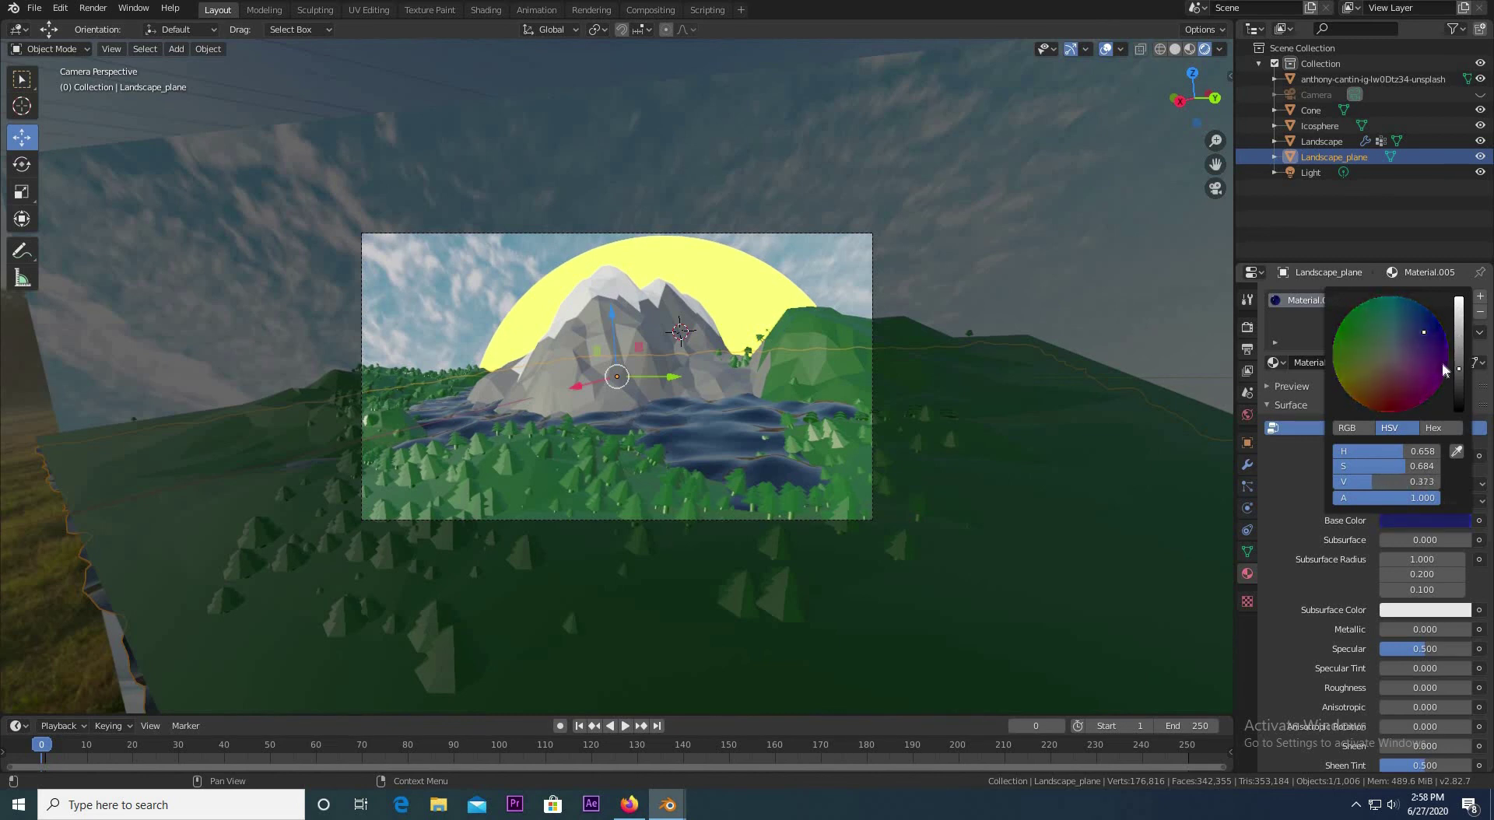
pyautogui.click(744, 449)
# Step: Check the water surface in the camera view and render the scene as a still image
pyautogui.scroll(5, 744, 449)
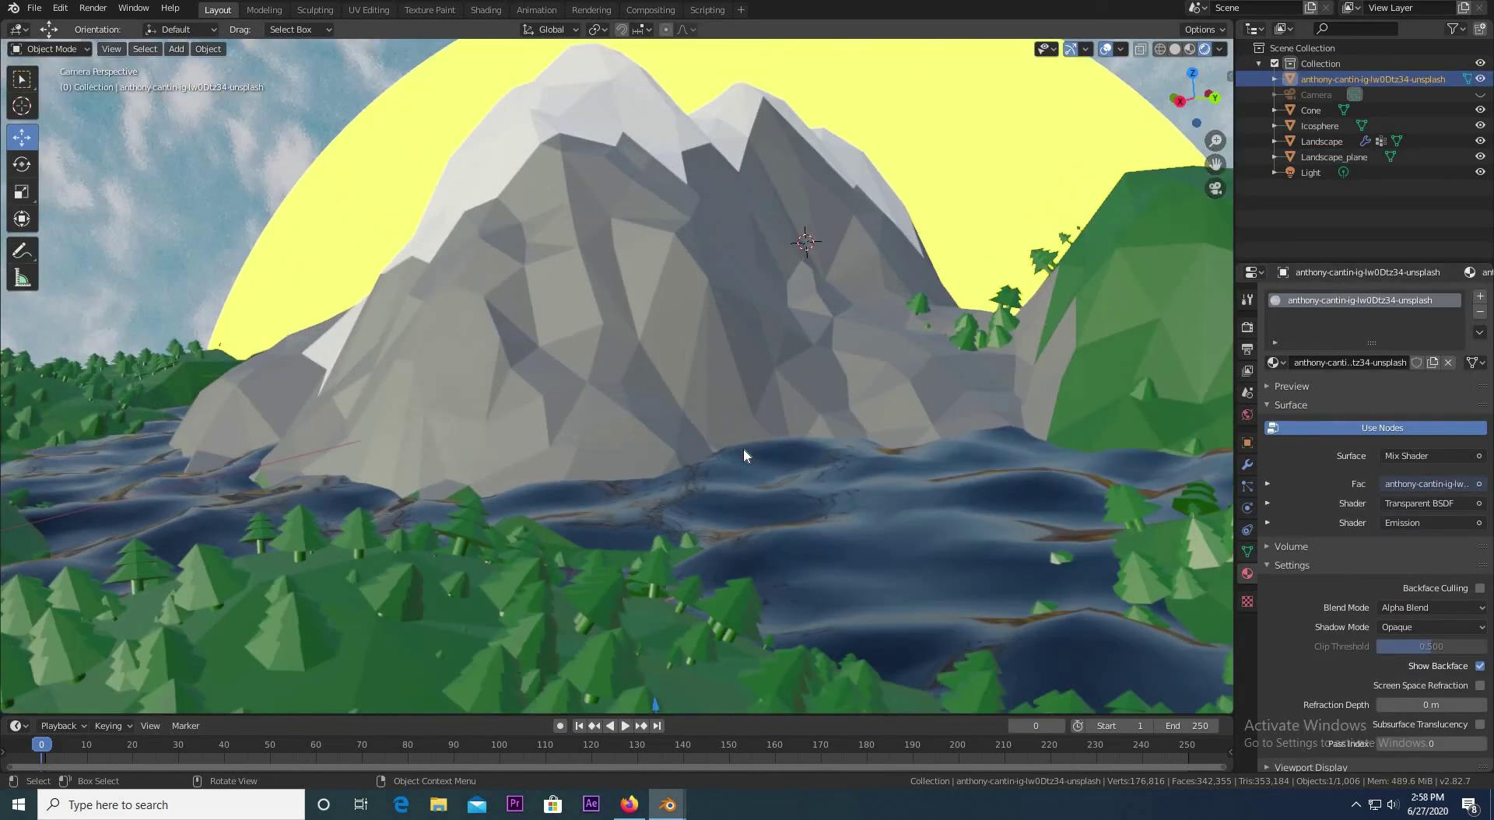
pyautogui.scroll(-5, 1031, 256)
pyautogui.scroll(6, 764, 407)
pyautogui.scroll(-3, 765, 407)
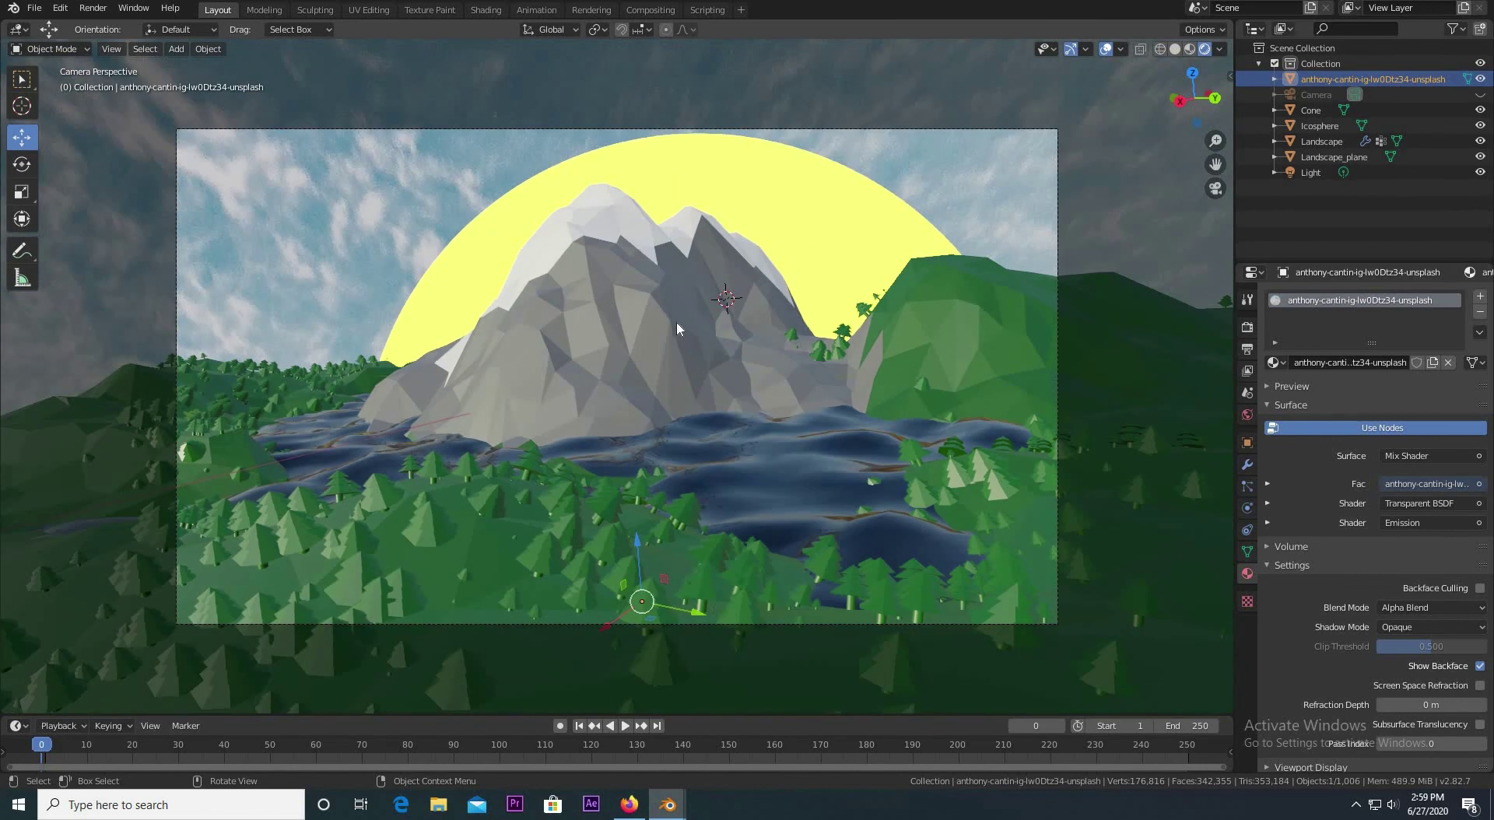
pyautogui.scroll(1, 632, 300)
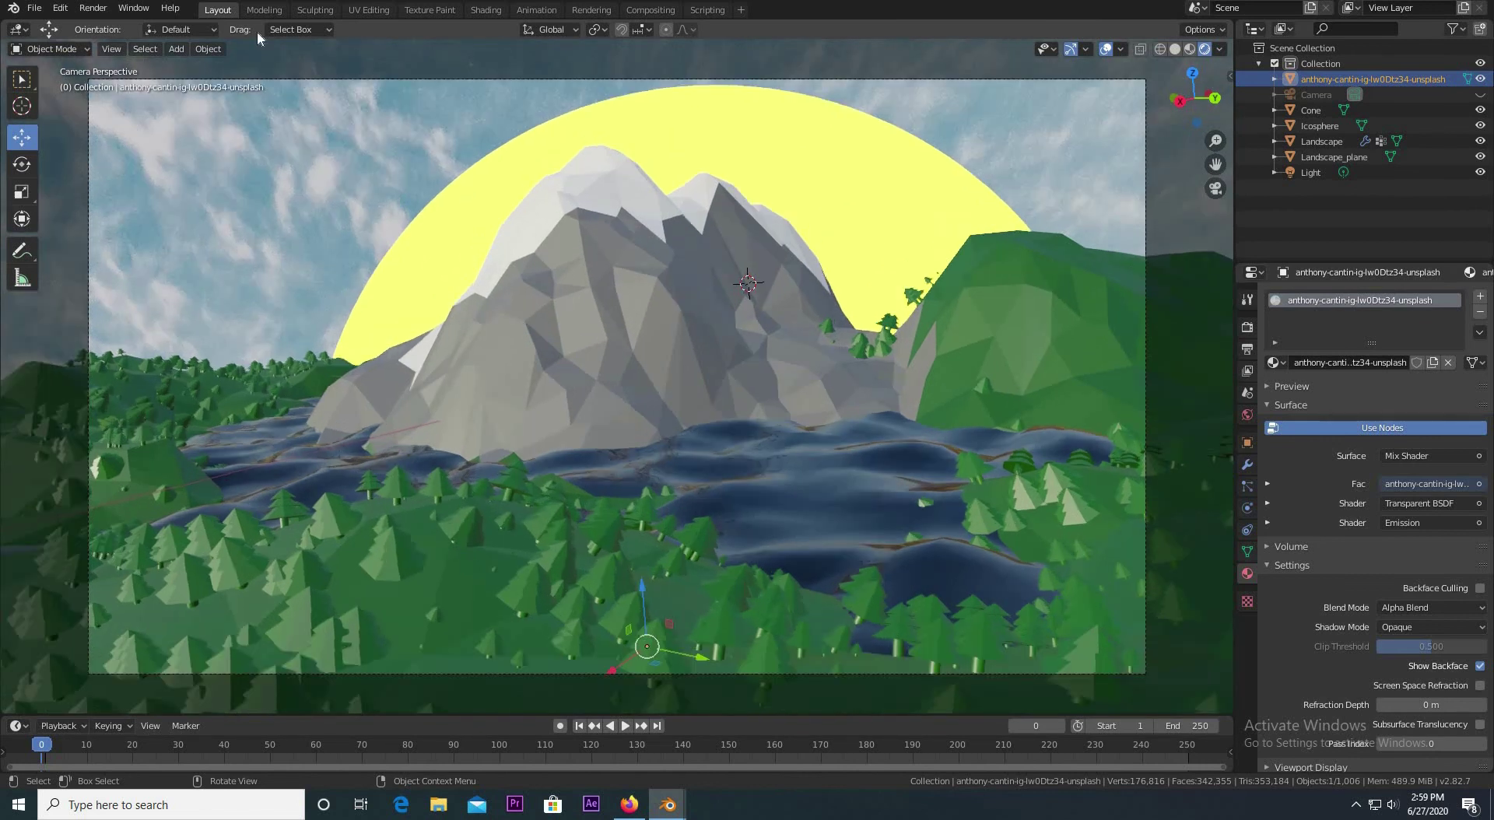
pyautogui.click(96, 9)
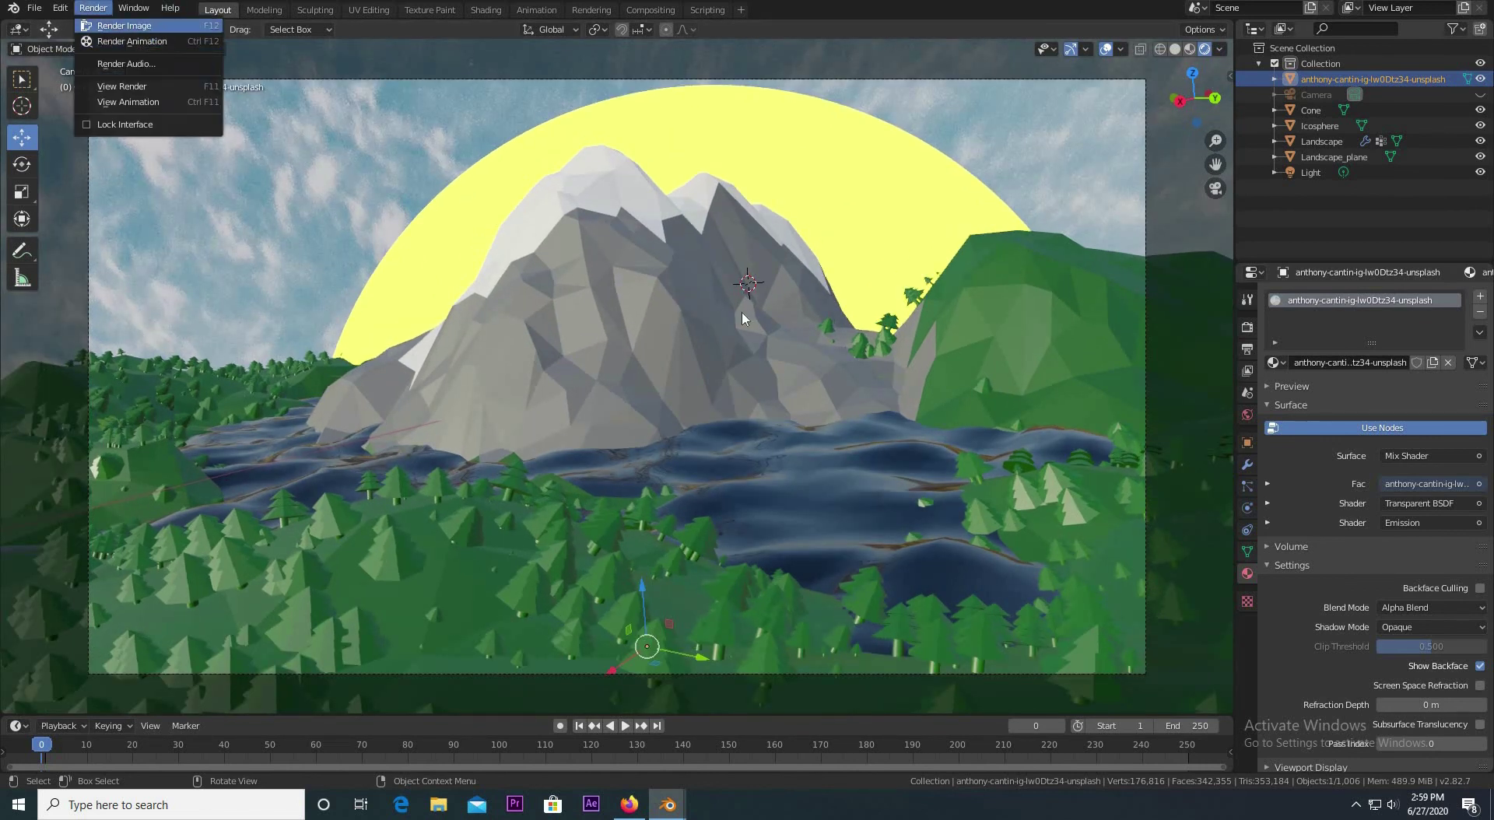
pyautogui.click(105, 34)
# Step: Save the render result as lowpololo.png in the Documents folder
pyautogui.click(152, 31)
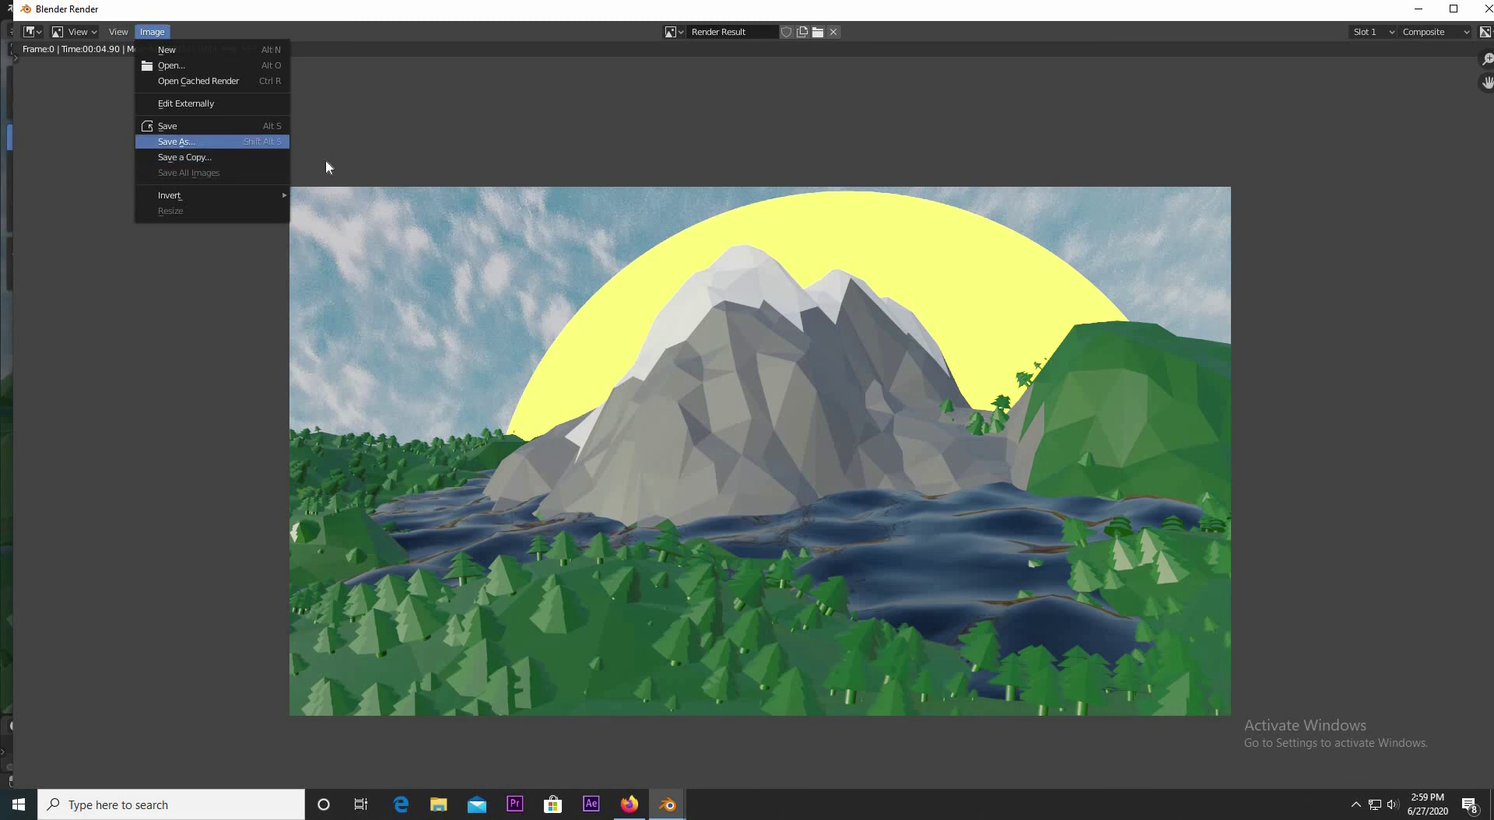
pyautogui.click(180, 142)
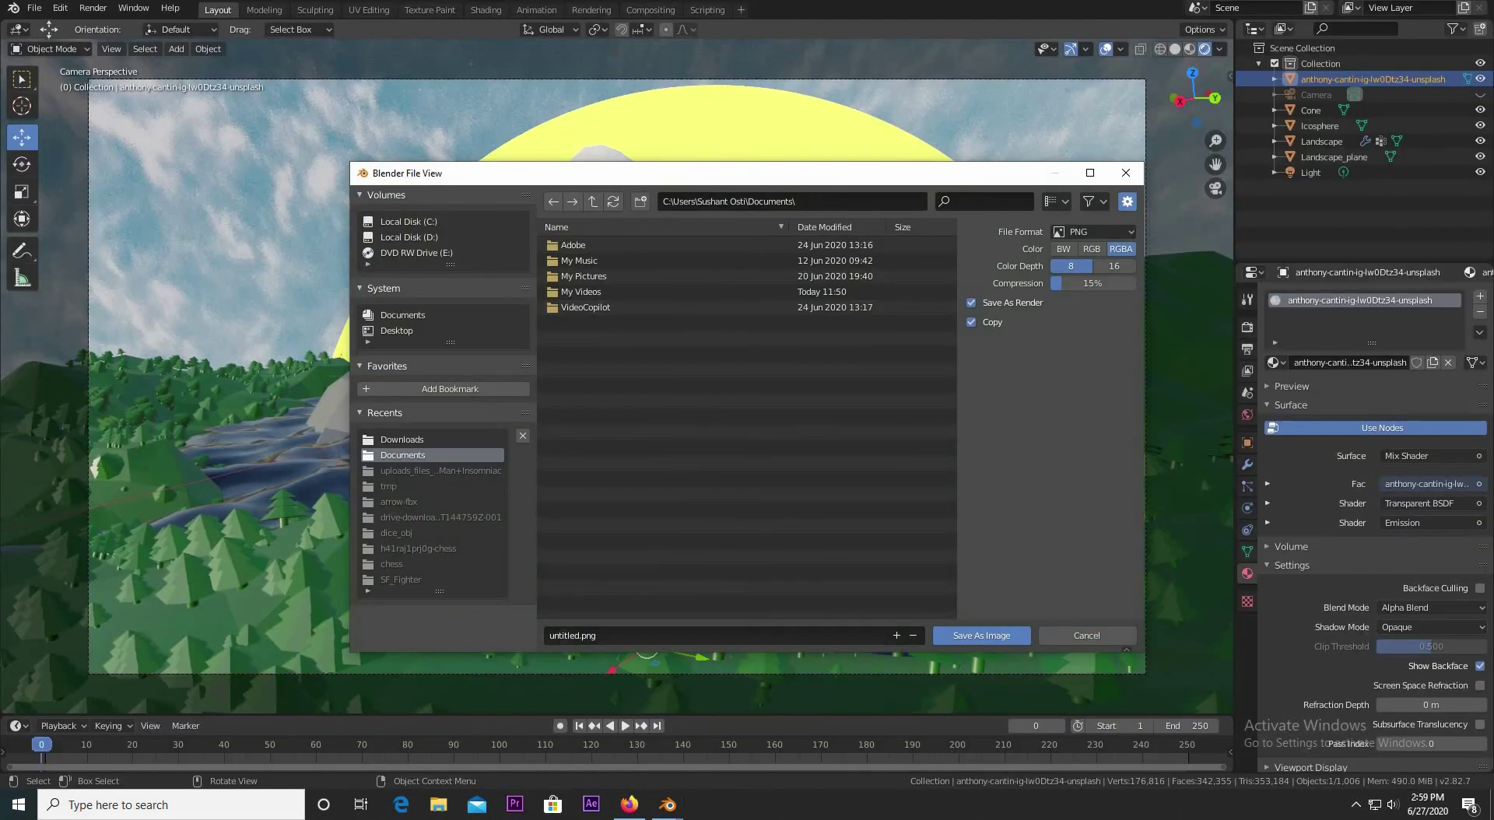
pyautogui.click(563, 634)
pyautogui.doubleClick(562, 635)
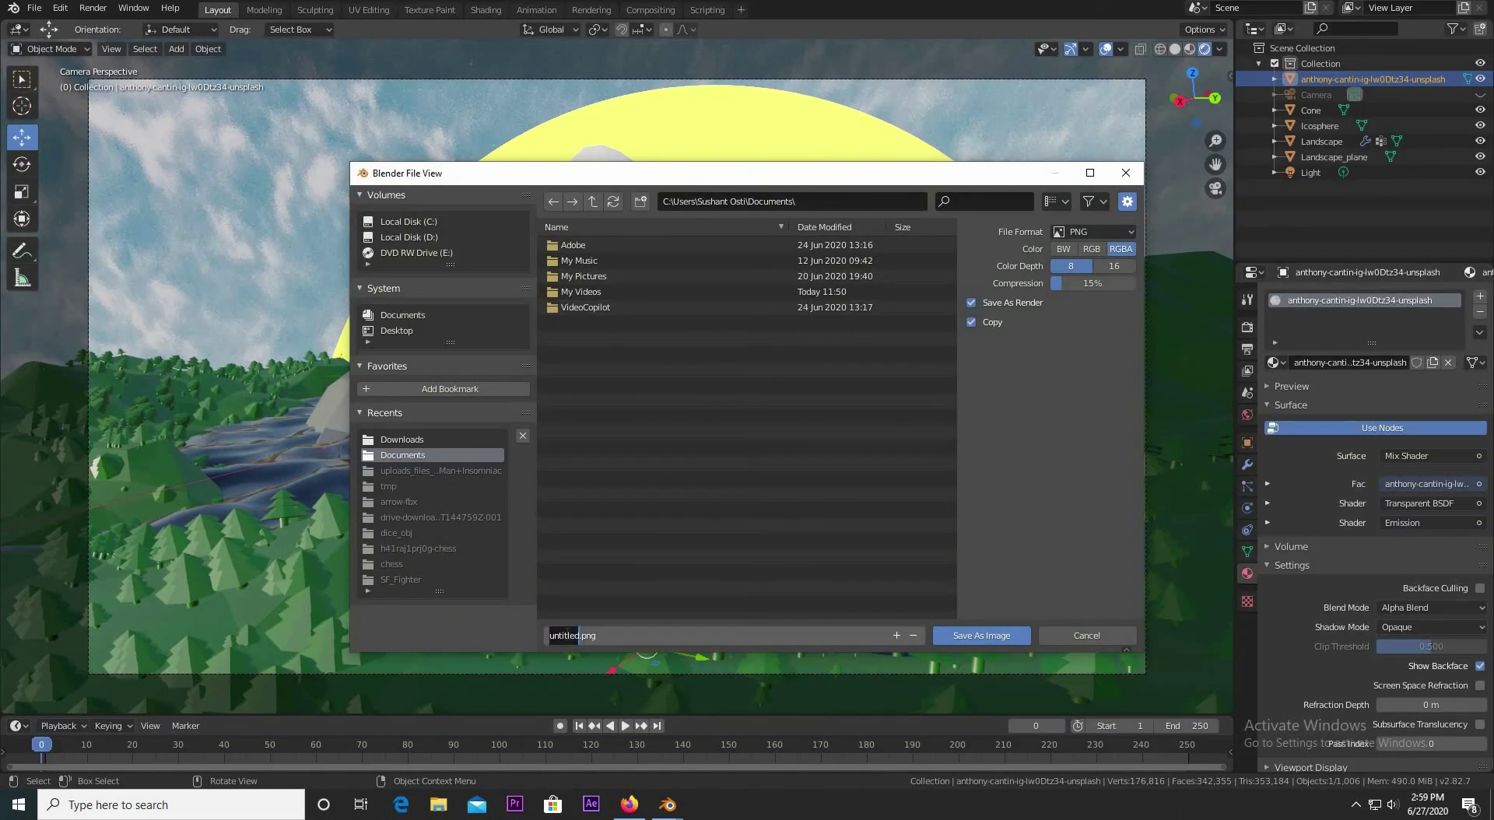
pyautogui.write('lowpololo')
pyautogui.click(967, 642)
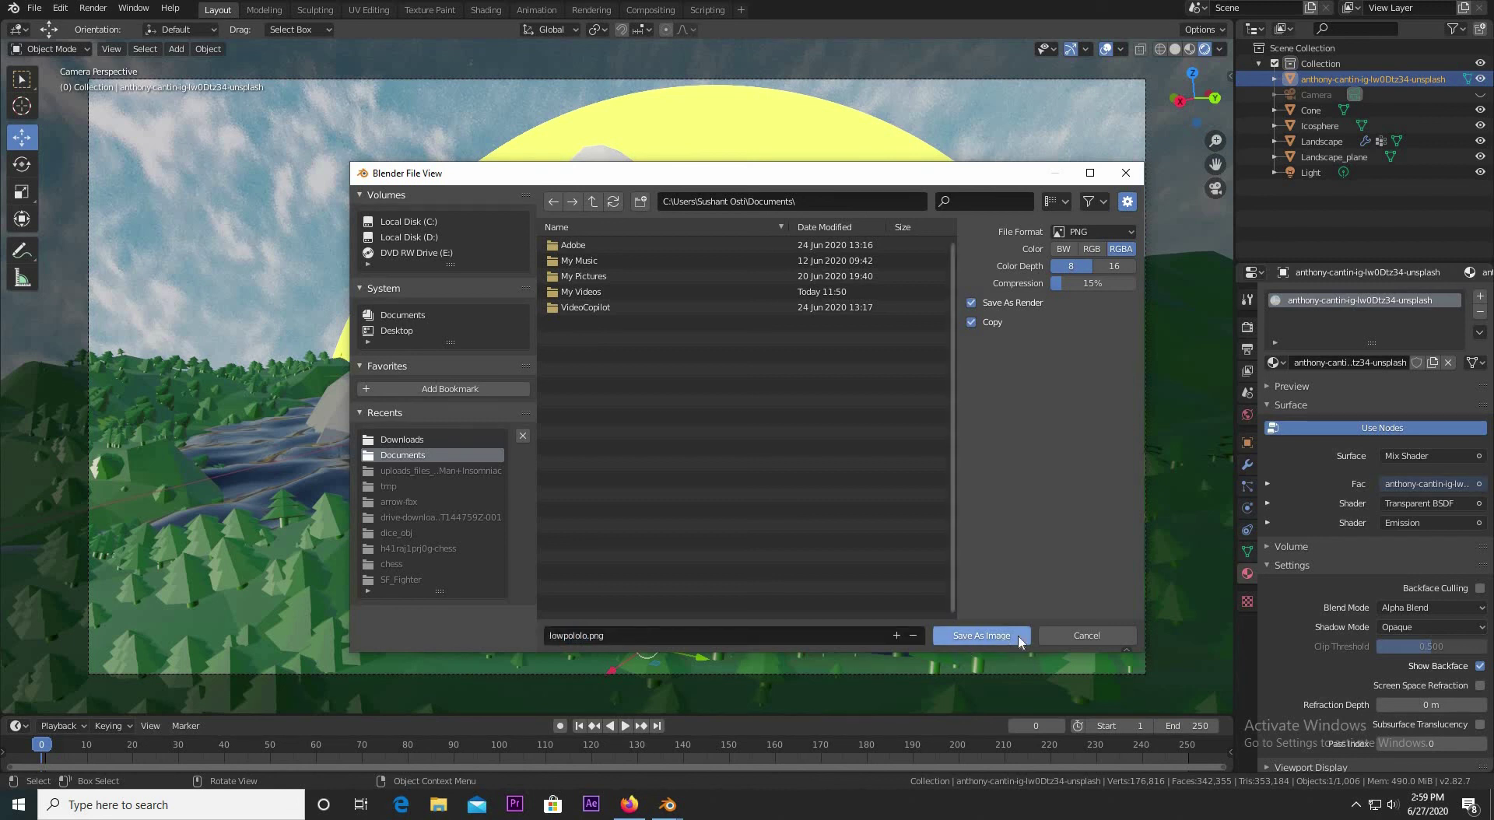
pyautogui.press('Return')
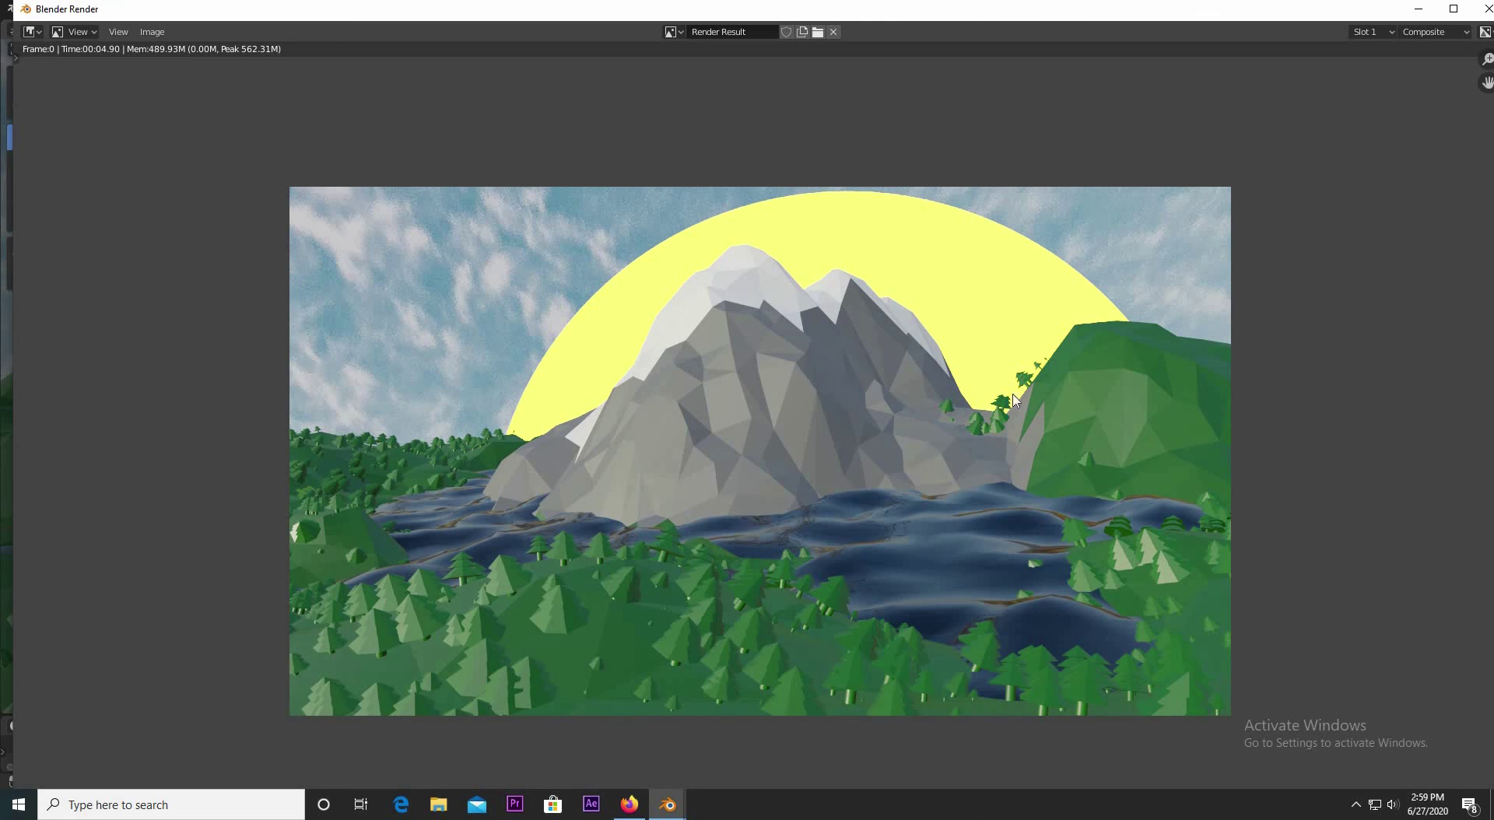
# Step: Close the render window, select the sun icosphere and show the updated glare composite in the Compositing workspace
pyautogui.click(1488, 11)
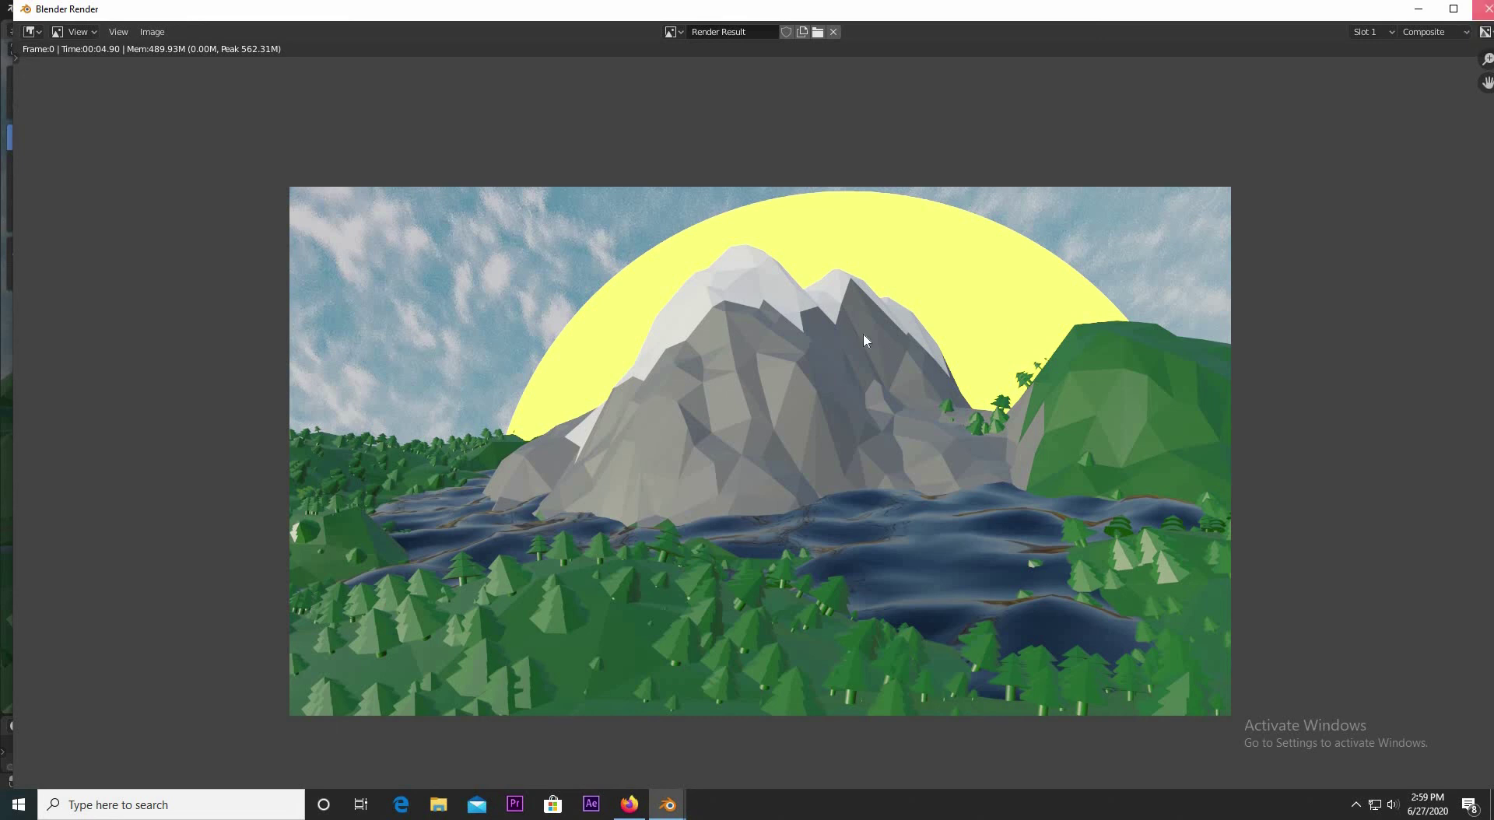
pyautogui.click(807, 194)
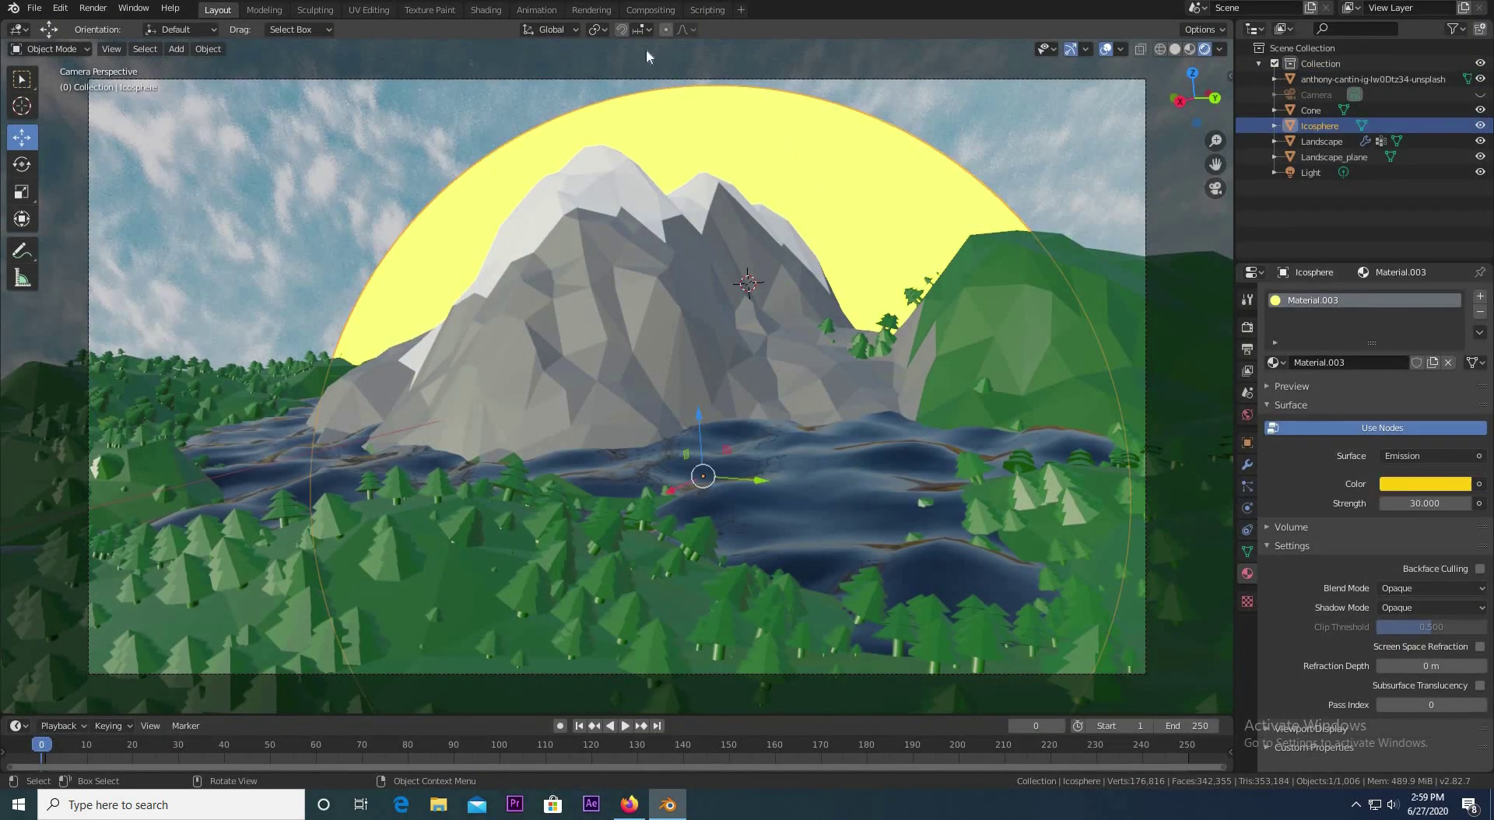
pyautogui.click(645, 10)
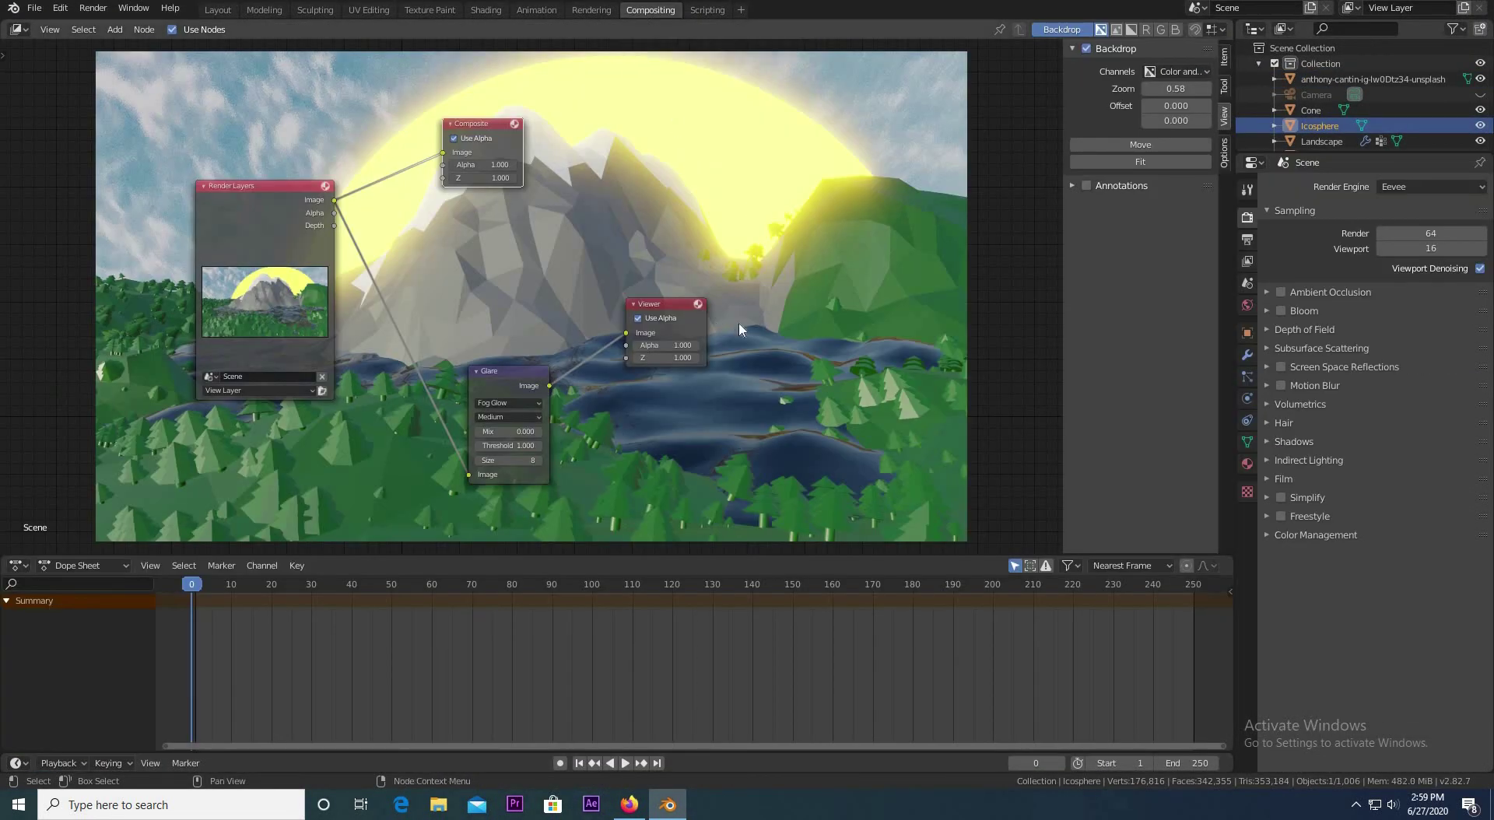